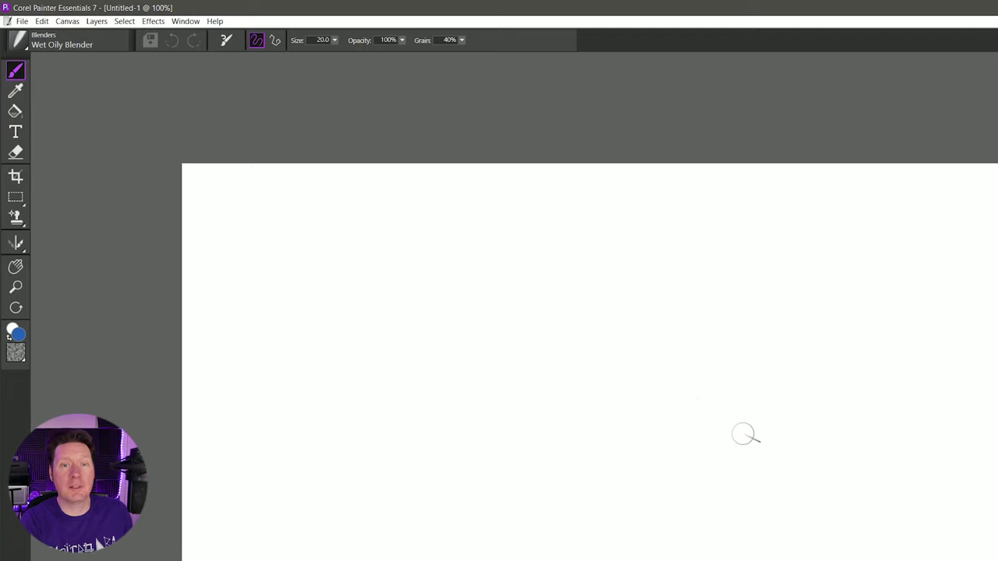
Step: Paint two solid blue patches with the Acrylics & Oils Broad Cover Brush and layer purple strokes over them
{"action": "left_click", "coordinate": [22, 42]}
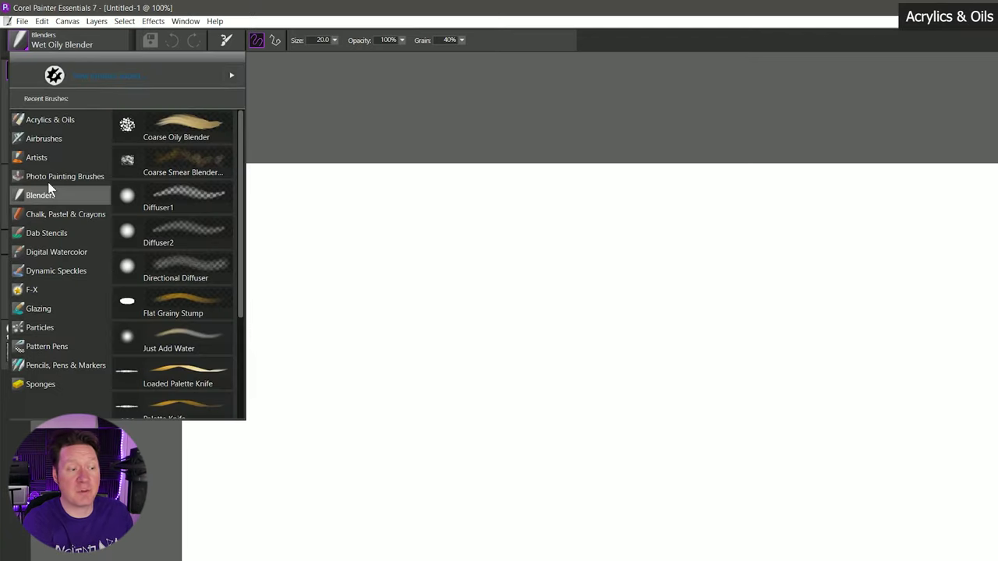
{"action": "left_click", "coordinate": [55, 120]}
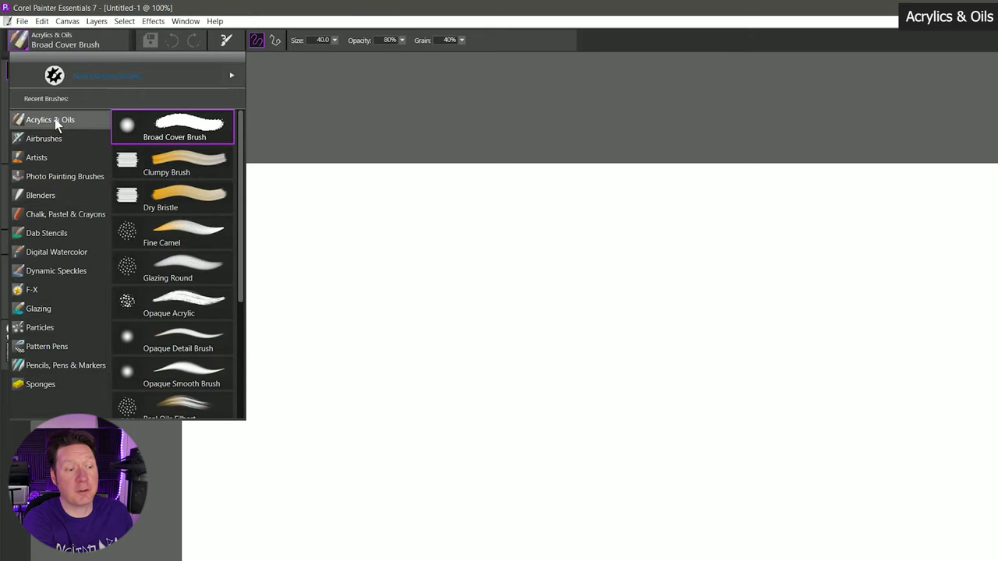
{"action": "left_click", "coordinate": [204, 135]}
{"action": "mouse_move", "coordinate": [248, 241]}
{"action": "left_mouse_down"}
{"action": "mouse_move", "coordinate": [317, 220]}
{"action": "mouse_move", "coordinate": [286, 274]}
{"action": "mouse_move", "coordinate": [355, 237]}
{"action": "mouse_move", "coordinate": [376, 261]}
{"action": "mouse_move", "coordinate": [307, 381]}
{"action": "mouse_move", "coordinate": [389, 291]}
{"action": "mouse_move", "coordinate": [314, 385]}
{"action": "mouse_move", "coordinate": [335, 433]}
{"action": "left_mouse_up"}
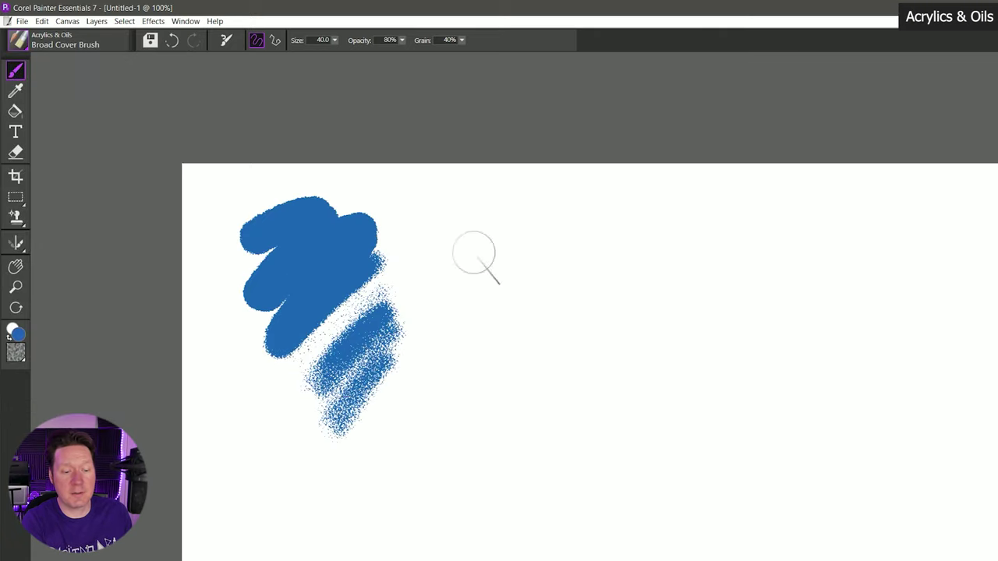
{"action": "mouse_move", "coordinate": [437, 296]}
{"action": "left_mouse_down"}
{"action": "mouse_move", "coordinate": [448, 249]}
{"action": "mouse_move", "coordinate": [503, 237]}
{"action": "mouse_move", "coordinate": [432, 315]}
{"action": "mouse_move", "coordinate": [448, 342]}
{"action": "mouse_move", "coordinate": [452, 420]}
{"action": "mouse_move", "coordinate": [515, 307]}
{"action": "mouse_move", "coordinate": [507, 272]}
{"action": "mouse_move", "coordinate": [519, 264]}
{"action": "mouse_move", "coordinate": [530, 388]}
{"action": "left_mouse_up"}
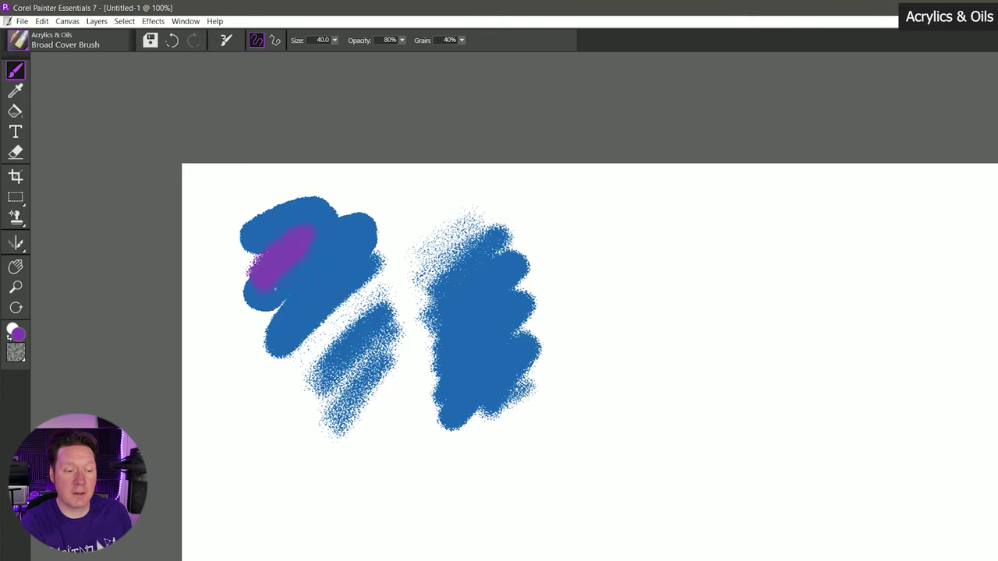
{"action": "mouse_move", "coordinate": [366, 257]}
{"action": "left_mouse_down"}
{"action": "mouse_move", "coordinate": [402, 316]}
{"action": "mouse_move", "coordinate": [429, 310]}
{"action": "left_mouse_up"}
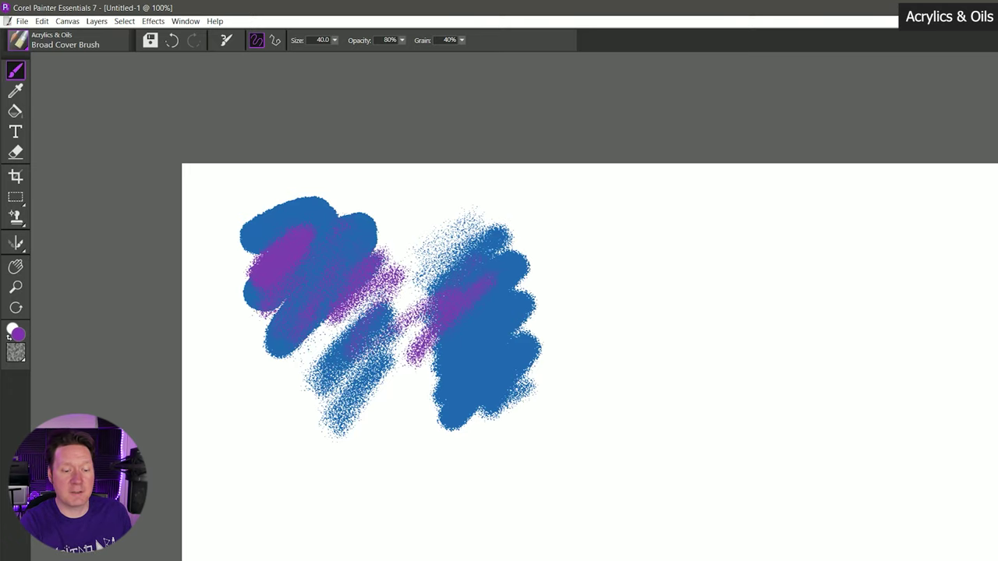
{"action": "left_click_drag", "start_coordinate": [531, 368], "coordinate": [499, 421]}
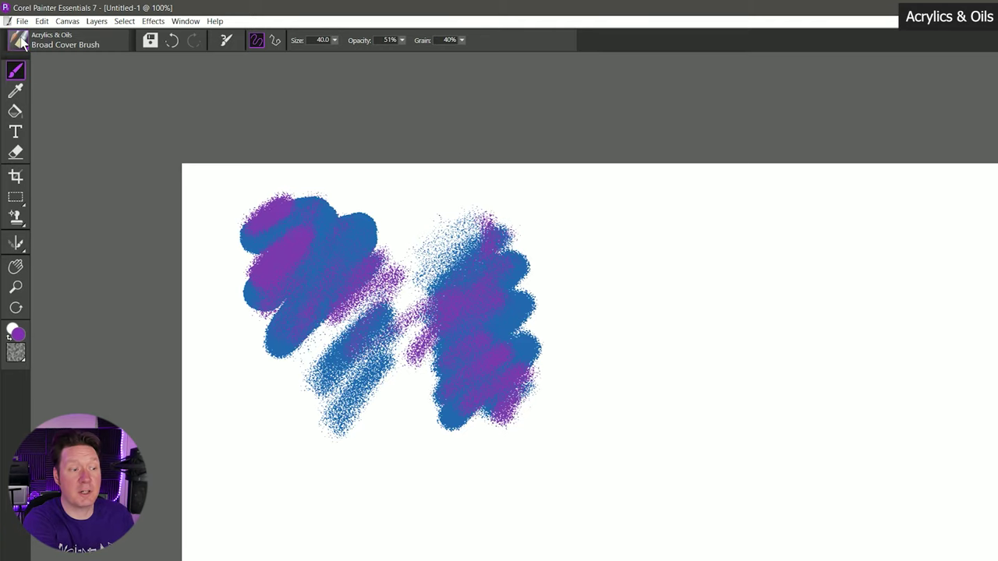
Step: Use the Clumpy Brush to paint a fading purple patch beside the blue ones and blend strokes across all the patches
{"action": "left_click", "coordinate": [18, 41]}
{"action": "left_click", "coordinate": [201, 165]}
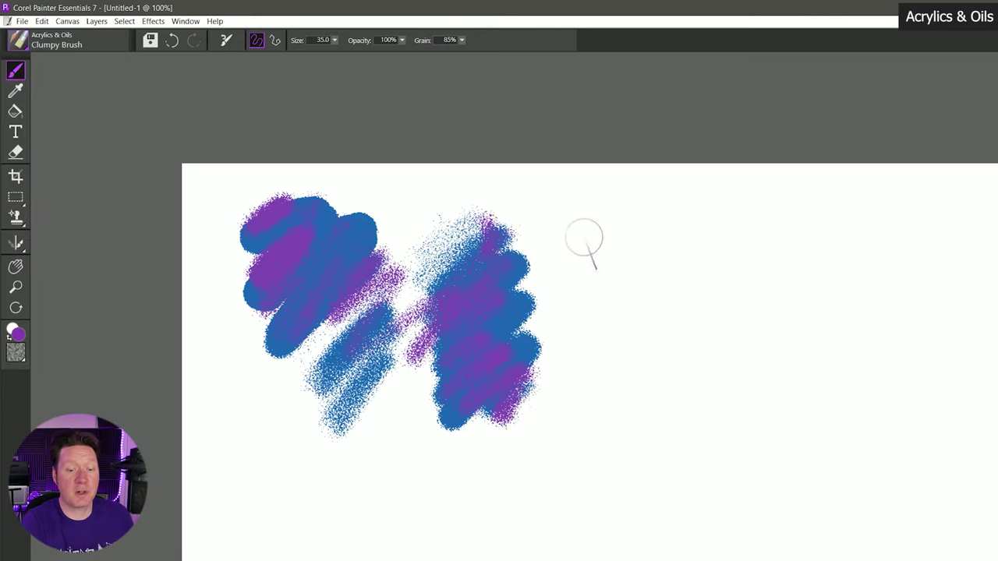
{"action": "mouse_move", "coordinate": [624, 230]}
{"action": "left_mouse_down"}
{"action": "mouse_move", "coordinate": [575, 312]}
{"action": "mouse_move", "coordinate": [655, 289]}
{"action": "mouse_move", "coordinate": [608, 374]}
{"action": "left_mouse_up"}
{"action": "mouse_move", "coordinate": [639, 232]}
{"action": "left_mouse_down"}
{"action": "mouse_move", "coordinate": [600, 366]}
{"action": "mouse_move", "coordinate": [655, 390]}
{"action": "left_mouse_up"}
{"action": "left_click_drag", "start_coordinate": [668, 263], "coordinate": [613, 390]}
{"action": "left_click_drag", "start_coordinate": [698, 332], "coordinate": [764, 373]}
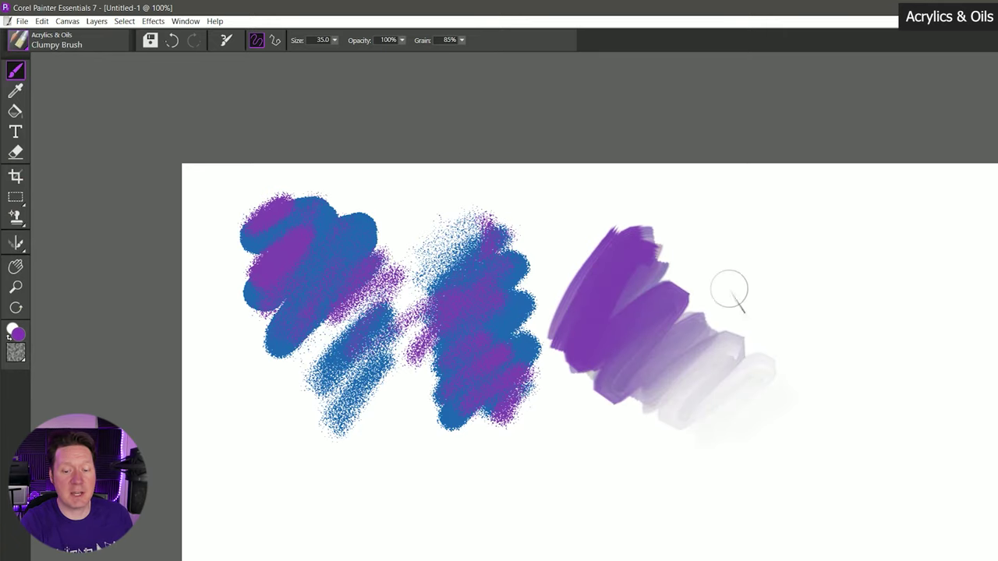
{"action": "mouse_move", "coordinate": [741, 241]}
{"action": "left_mouse_down"}
{"action": "mouse_move", "coordinate": [776, 320]}
{"action": "mouse_move", "coordinate": [818, 336]}
{"action": "left_mouse_up"}
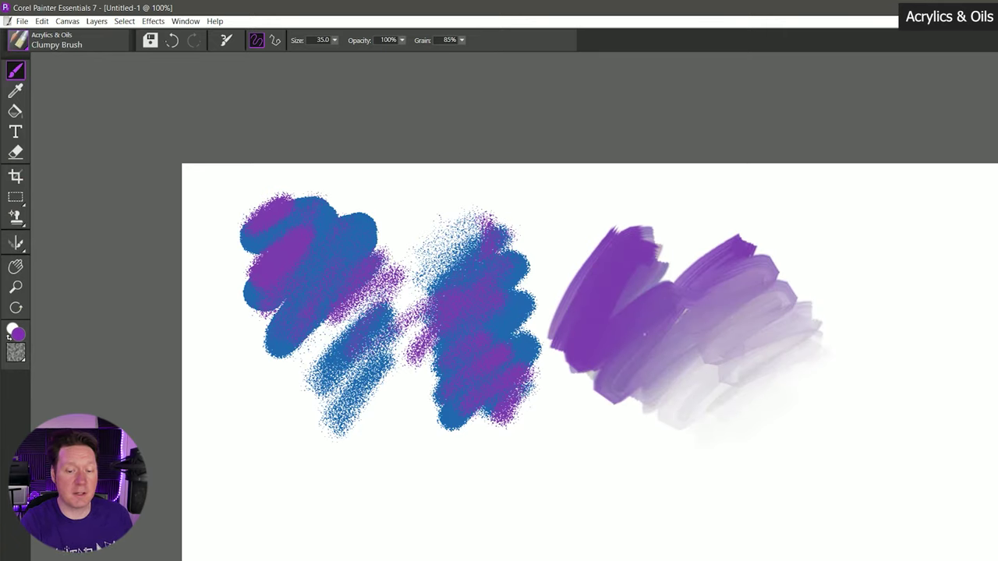
{"action": "mouse_move", "coordinate": [557, 327]}
{"action": "left_mouse_down"}
{"action": "mouse_move", "coordinate": [624, 414]}
{"action": "mouse_move", "coordinate": [592, 386]}
{"action": "mouse_move", "coordinate": [686, 257]}
{"action": "mouse_move", "coordinate": [616, 226]}
{"action": "mouse_move", "coordinate": [518, 304]}
{"action": "mouse_move", "coordinate": [499, 230]}
{"action": "mouse_move", "coordinate": [424, 296]}
{"action": "mouse_move", "coordinate": [386, 304]}
{"action": "mouse_move", "coordinate": [343, 218]}
{"action": "mouse_move", "coordinate": [250, 234]}
{"action": "mouse_move", "coordinate": [265, 316]}
{"action": "mouse_move", "coordinate": [339, 366]}
{"action": "mouse_move", "coordinate": [390, 242]}
{"action": "mouse_move", "coordinate": [343, 374]}
{"action": "mouse_move", "coordinate": [351, 421]}
{"action": "left_mouse_up"}
{"action": "mouse_move", "coordinate": [374, 359]}
{"action": "left_mouse_down"}
{"action": "mouse_move", "coordinate": [432, 308]}
{"action": "mouse_move", "coordinate": [441, 397]}
{"action": "mouse_move", "coordinate": [499, 429]}
{"action": "mouse_move", "coordinate": [549, 328]}
{"action": "mouse_move", "coordinate": [491, 215]}
{"action": "left_mouse_up"}
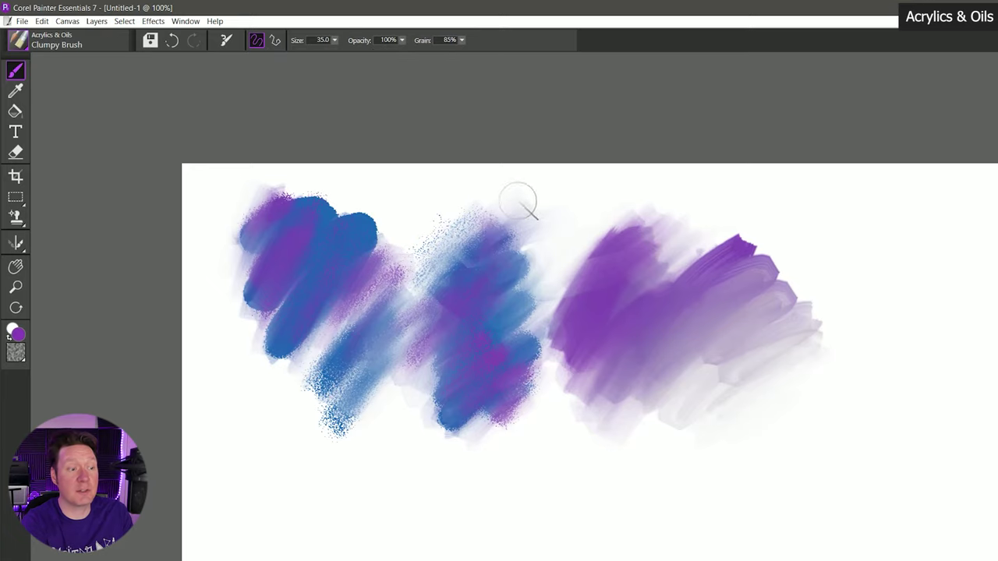
Step: Add short purple Dry Bristle strokes along the patches' upper edges and one long curved stroke on the empty canvas below
{"action": "left_click", "coordinate": [18, 39]}
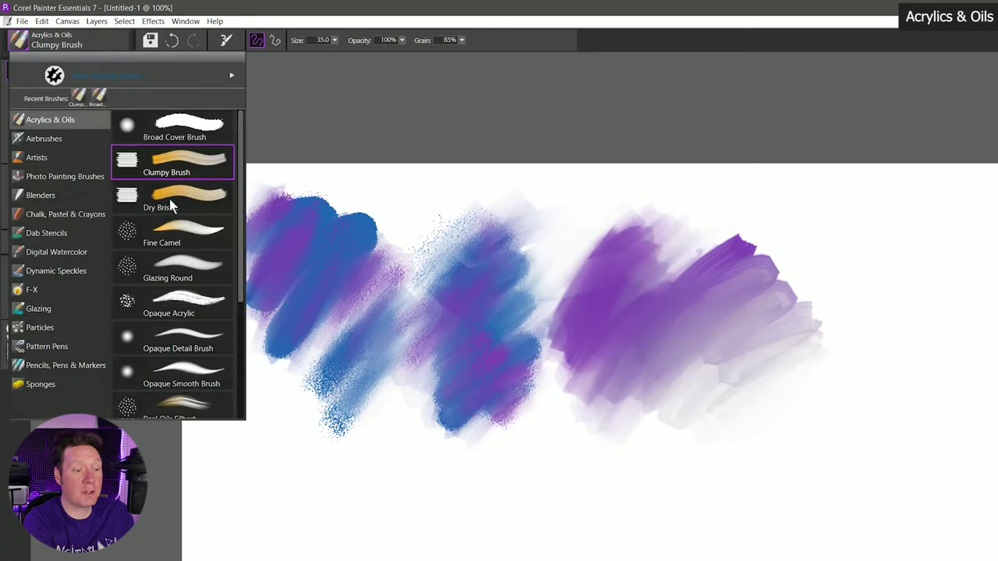
{"action": "left_click", "coordinate": [170, 205]}
{"action": "mouse_move", "coordinate": [597, 204]}
{"action": "left_mouse_down"}
{"action": "mouse_move", "coordinate": [535, 284]}
{"action": "mouse_move", "coordinate": [625, 230]}
{"action": "left_mouse_up"}
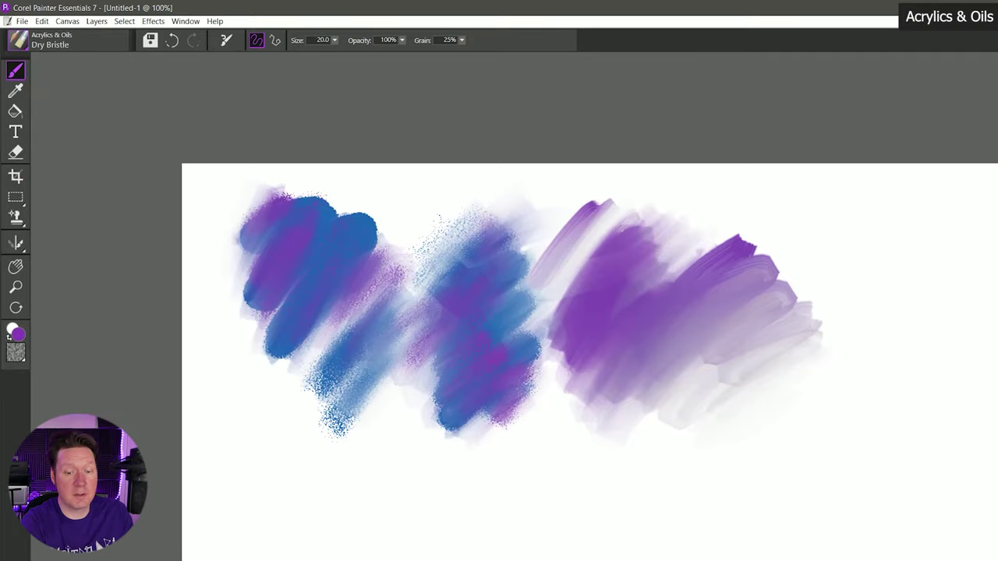
{"action": "mouse_move", "coordinate": [685, 193]}
{"action": "left_mouse_down"}
{"action": "mouse_move", "coordinate": [711, 195]}
{"action": "mouse_move", "coordinate": [706, 243]}
{"action": "left_mouse_up"}
{"action": "mouse_move", "coordinate": [777, 202]}
{"action": "left_mouse_down"}
{"action": "mouse_move", "coordinate": [808, 205]}
{"action": "mouse_move", "coordinate": [796, 274]}
{"action": "mouse_move", "coordinate": [829, 196]}
{"action": "mouse_move", "coordinate": [795, 286]}
{"action": "left_mouse_up"}
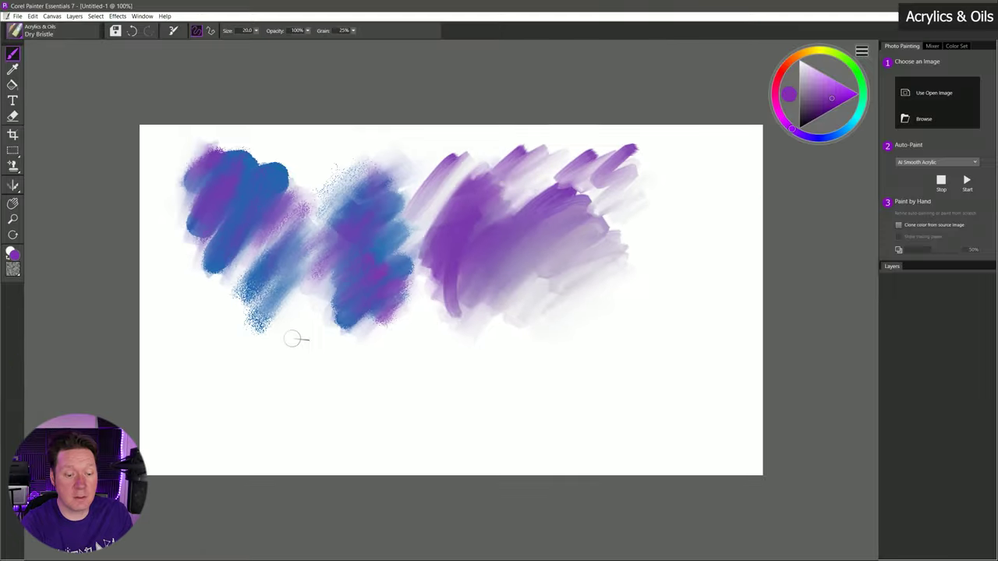
{"action": "left_click_drag", "start_coordinate": [384, 435], "coordinate": [489, 560]}
Step: Paint a matching curved purple stroke with the Clumpy Brush beside the Dry Bristle curve for comparison
{"action": "left_click", "coordinate": [21, 30]}
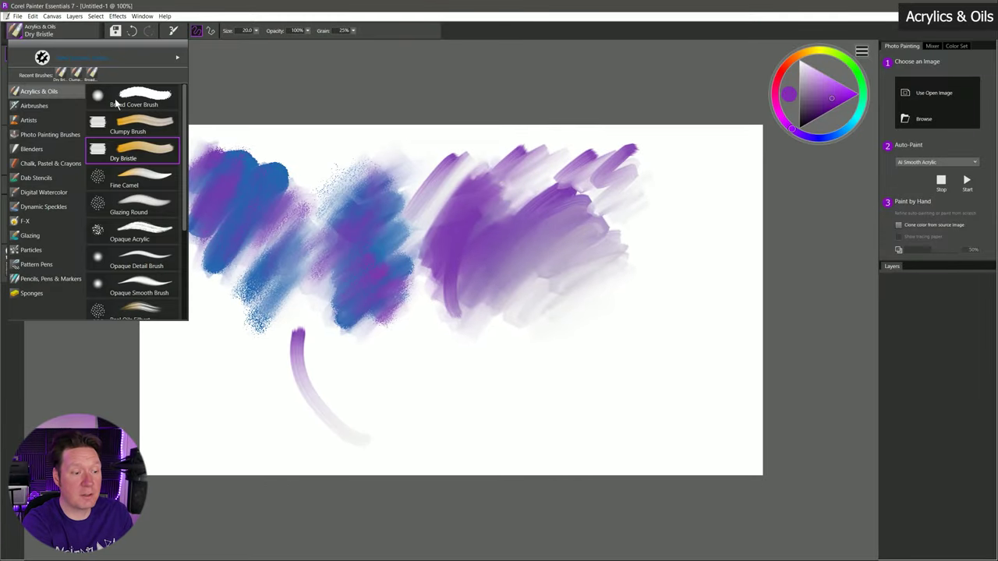
{"action": "left_click", "coordinate": [132, 131]}
{"action": "mouse_move", "coordinate": [323, 331]}
{"action": "left_mouse_down"}
{"action": "mouse_move", "coordinate": [368, 425]}
{"action": "mouse_move", "coordinate": [404, 438]}
{"action": "left_mouse_up"}
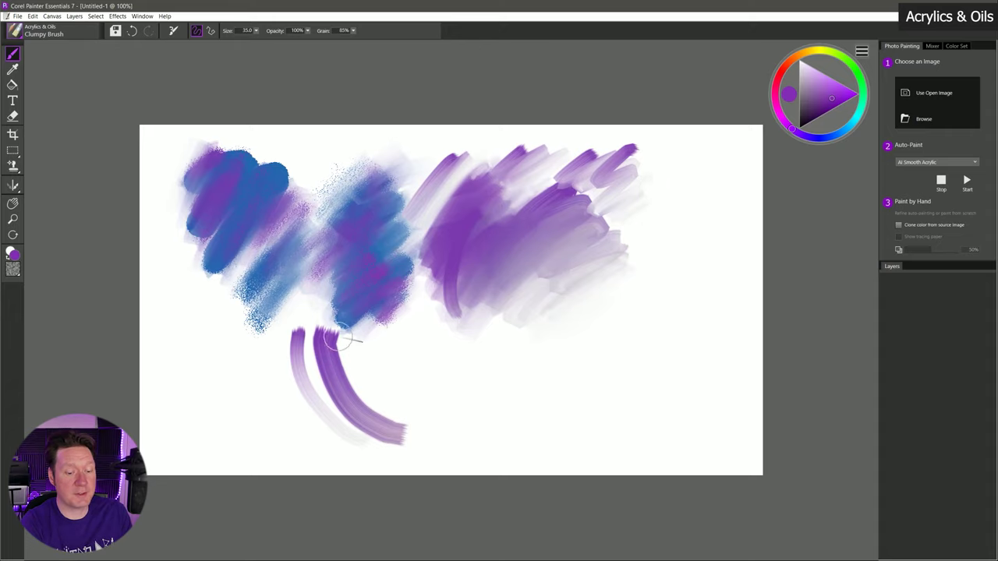
Step: Choose the Fine Camel brush and paint a series of purple test strokes across the lower and right parts of the canvas
{"action": "left_click", "coordinate": [21, 29]}
{"action": "left_click", "coordinate": [170, 181]}
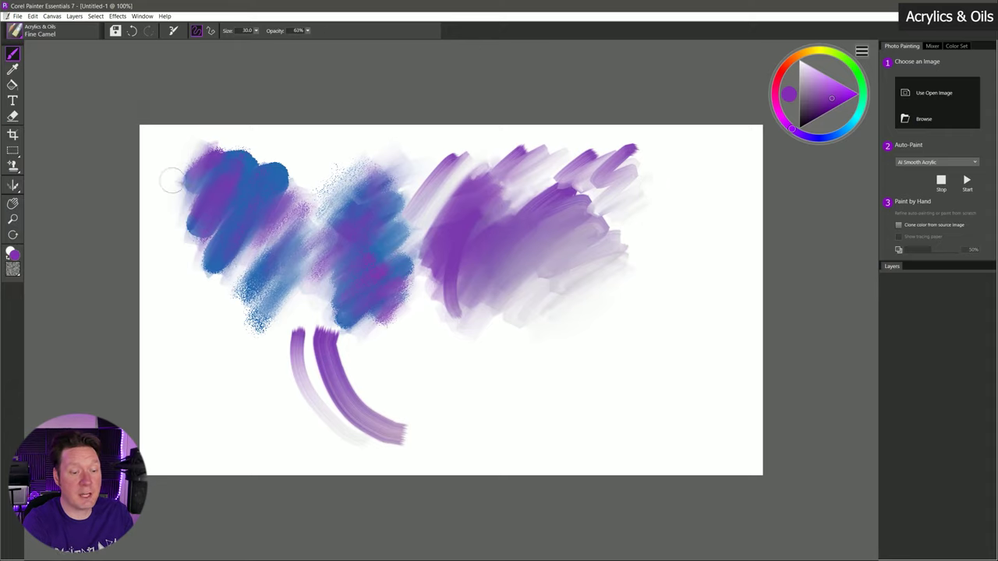
{"action": "left_click_drag", "start_coordinate": [381, 374], "coordinate": [451, 338]}
{"action": "left_click_drag", "start_coordinate": [485, 367], "coordinate": [537, 344]}
{"action": "mouse_move", "coordinate": [478, 410]}
{"action": "left_mouse_down"}
{"action": "mouse_move", "coordinate": [521, 375]}
{"action": "mouse_move", "coordinate": [627, 334]}
{"action": "left_mouse_up"}
{"action": "mouse_move", "coordinate": [522, 416]}
{"action": "left_mouse_down"}
{"action": "mouse_move", "coordinate": [619, 285]}
{"action": "mouse_move", "coordinate": [642, 367]}
{"action": "left_mouse_up"}
{"action": "mouse_move", "coordinate": [690, 262]}
{"action": "left_mouse_down"}
{"action": "mouse_move", "coordinate": [663, 322]}
{"action": "mouse_move", "coordinate": [647, 412]}
{"action": "left_mouse_up"}
{"action": "left_click_drag", "start_coordinate": [669, 214], "coordinate": [620, 320]}
{"action": "left_click_drag", "start_coordinate": [616, 307], "coordinate": [582, 372]}
Step: Paint a row of translucent purple zigzag and slanted strokes across the cleared canvas with the Glazing Round brush
{"action": "left_click", "coordinate": [36, 33]}
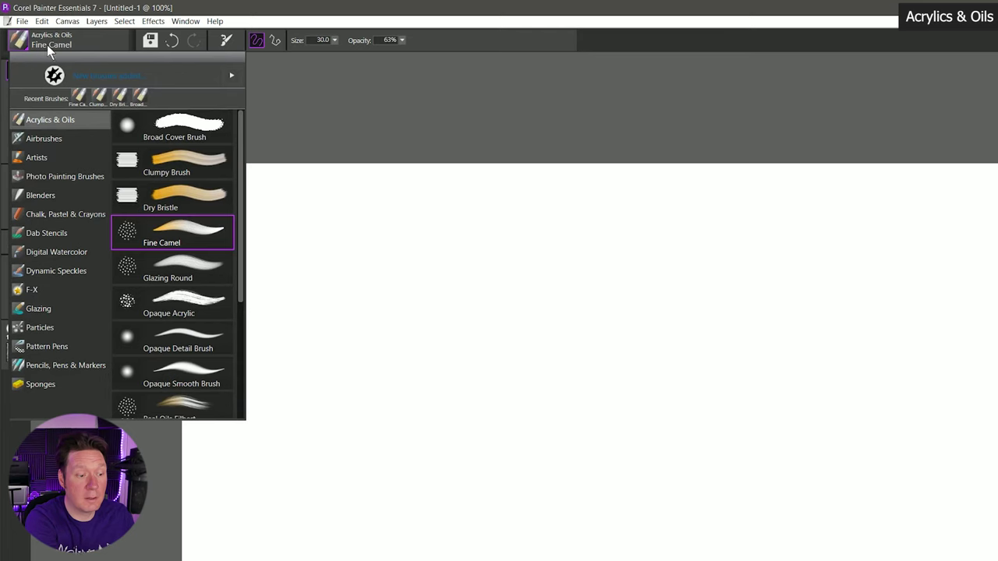
{"action": "left_click", "coordinate": [191, 265]}
{"action": "mouse_move", "coordinate": [423, 243]}
{"action": "left_mouse_down"}
{"action": "mouse_move", "coordinate": [312, 408]}
{"action": "mouse_move", "coordinate": [421, 386]}
{"action": "left_mouse_up"}
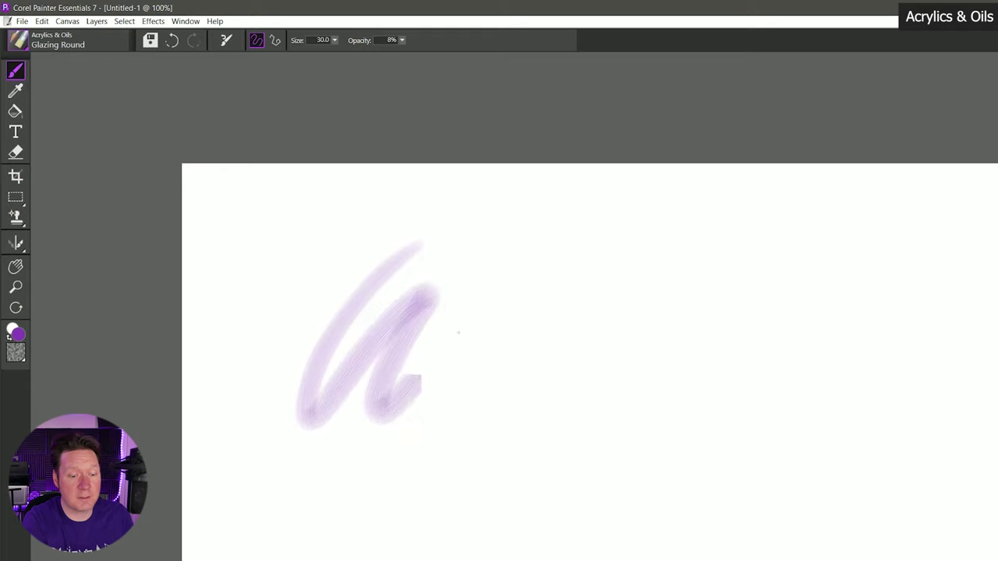
{"action": "mouse_move", "coordinate": [459, 332]}
{"action": "left_mouse_down"}
{"action": "mouse_move", "coordinate": [568, 273]}
{"action": "mouse_move", "coordinate": [554, 312]}
{"action": "mouse_move", "coordinate": [545, 421]}
{"action": "mouse_move", "coordinate": [606, 390]}
{"action": "left_mouse_up"}
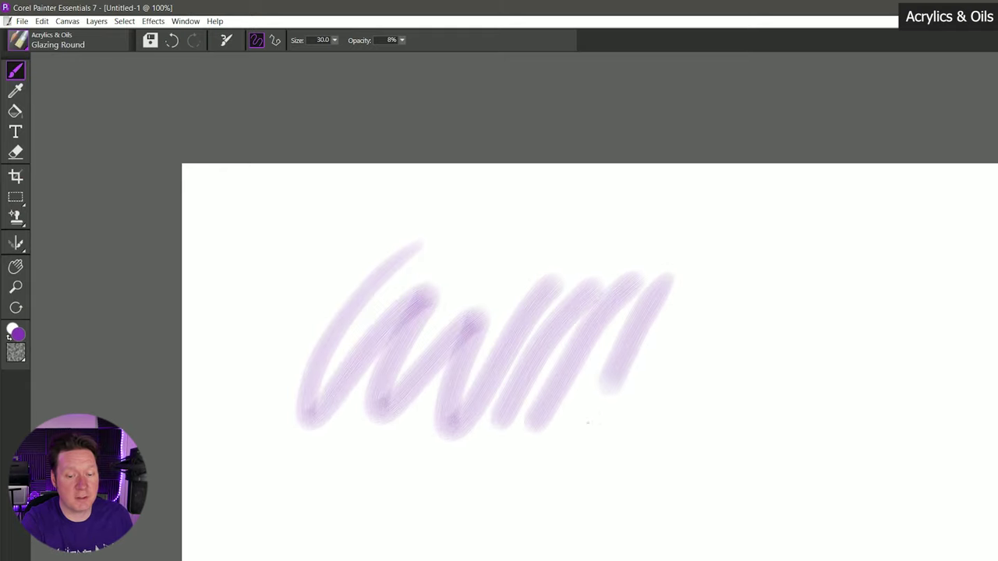
{"action": "mouse_move", "coordinate": [588, 423]}
{"action": "left_mouse_down"}
{"action": "mouse_move", "coordinate": [696, 281]}
{"action": "mouse_move", "coordinate": [619, 444]}
{"action": "mouse_move", "coordinate": [731, 269]}
{"action": "mouse_move", "coordinate": [644, 449]}
{"action": "mouse_move", "coordinate": [764, 273]}
{"action": "mouse_move", "coordinate": [686, 435]}
{"action": "mouse_move", "coordinate": [730, 406]}
{"action": "left_mouse_up"}
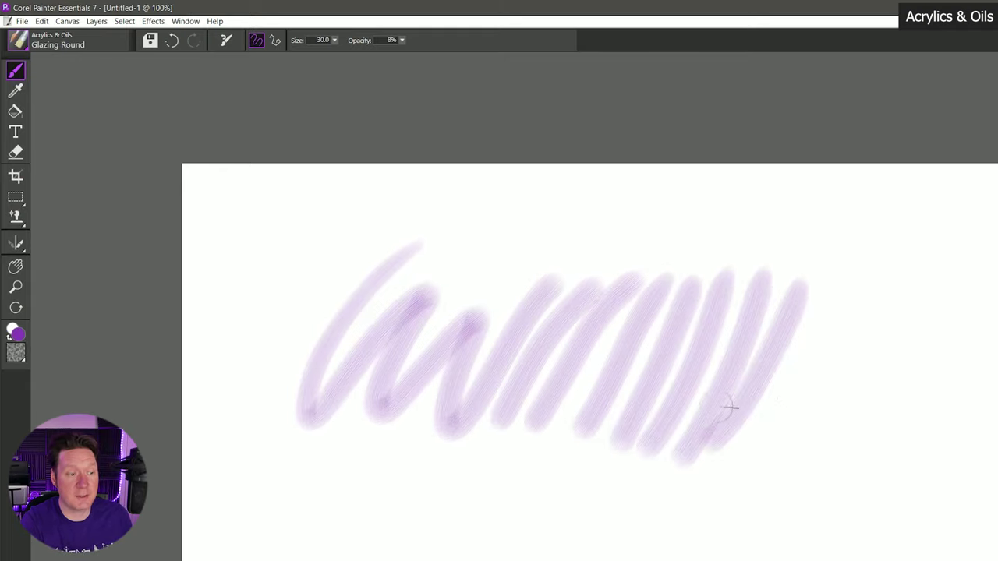
{"action": "left_click_drag", "start_coordinate": [824, 327], "coordinate": [760, 415]}
Step: Scribble purple Opaque Acrylic strokes over the glazed marks and cover their middle with dark blue strokes
{"action": "left_click", "coordinate": [68, 40]}
{"action": "left_click", "coordinate": [179, 303]}
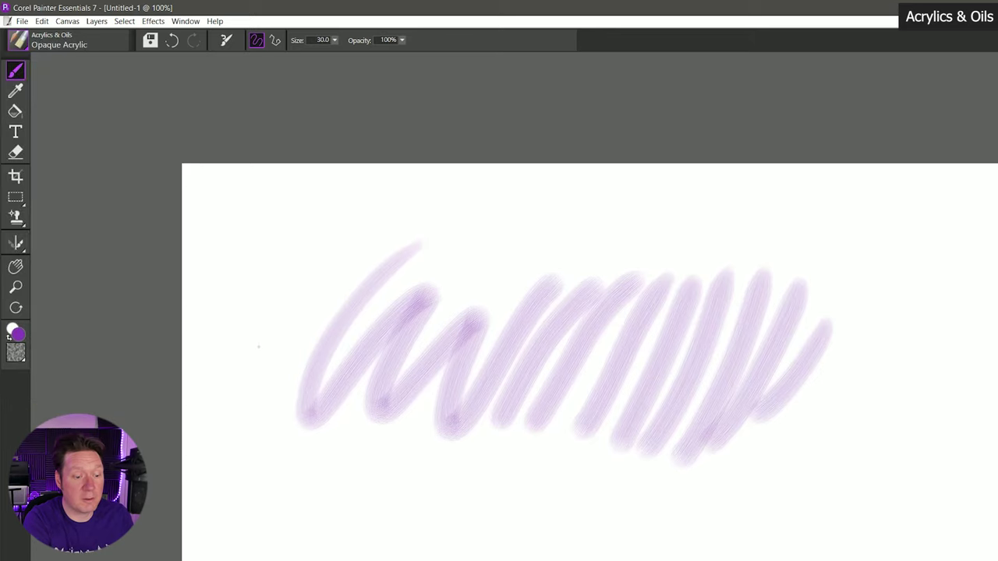
{"action": "mouse_move", "coordinate": [258, 346]}
{"action": "left_mouse_down"}
{"action": "mouse_move", "coordinate": [350, 273]}
{"action": "mouse_move", "coordinate": [433, 265]}
{"action": "mouse_move", "coordinate": [499, 281]}
{"action": "mouse_move", "coordinate": [627, 232]}
{"action": "left_mouse_up"}
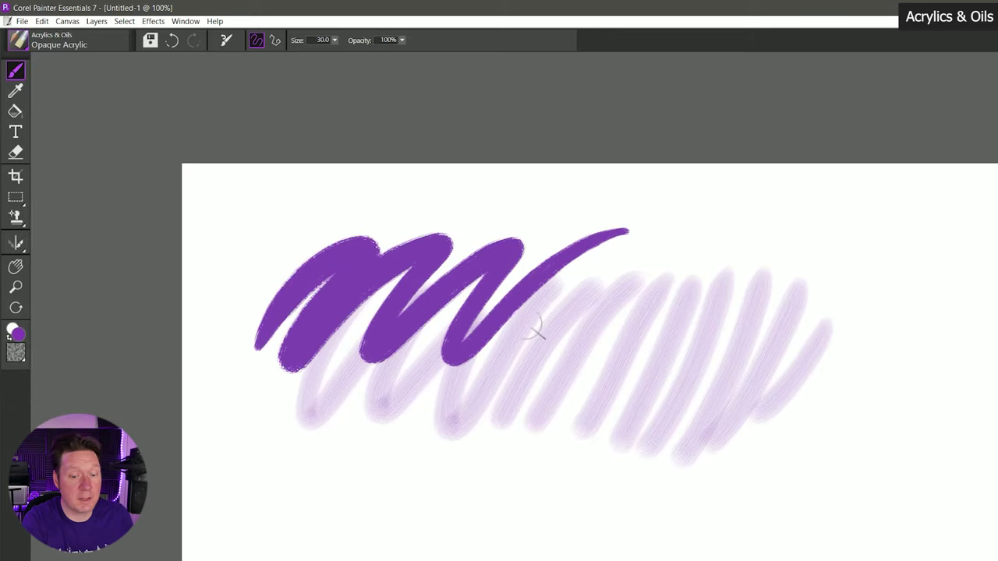
{"action": "mouse_move", "coordinate": [489, 379]}
{"action": "left_mouse_down"}
{"action": "mouse_move", "coordinate": [575, 320]}
{"action": "mouse_move", "coordinate": [534, 373]}
{"action": "mouse_move", "coordinate": [638, 318]}
{"action": "mouse_move", "coordinate": [778, 363]}
{"action": "left_mouse_up"}
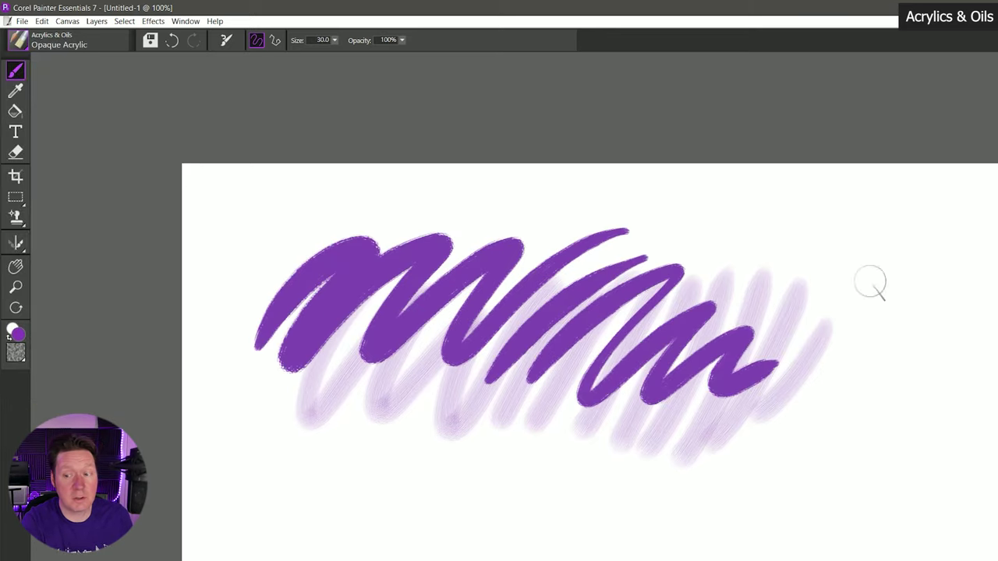
{"action": "mouse_move", "coordinate": [675, 274]}
{"action": "left_mouse_down"}
{"action": "mouse_move", "coordinate": [558, 362]}
{"action": "mouse_move", "coordinate": [479, 335]}
{"action": "mouse_move", "coordinate": [374, 328]}
{"action": "mouse_move", "coordinate": [367, 355]}
{"action": "left_mouse_up"}
{"action": "mouse_move", "coordinate": [546, 366]}
{"action": "left_mouse_down"}
{"action": "mouse_move", "coordinate": [686, 374]}
{"action": "mouse_move", "coordinate": [725, 365]}
{"action": "left_mouse_up"}
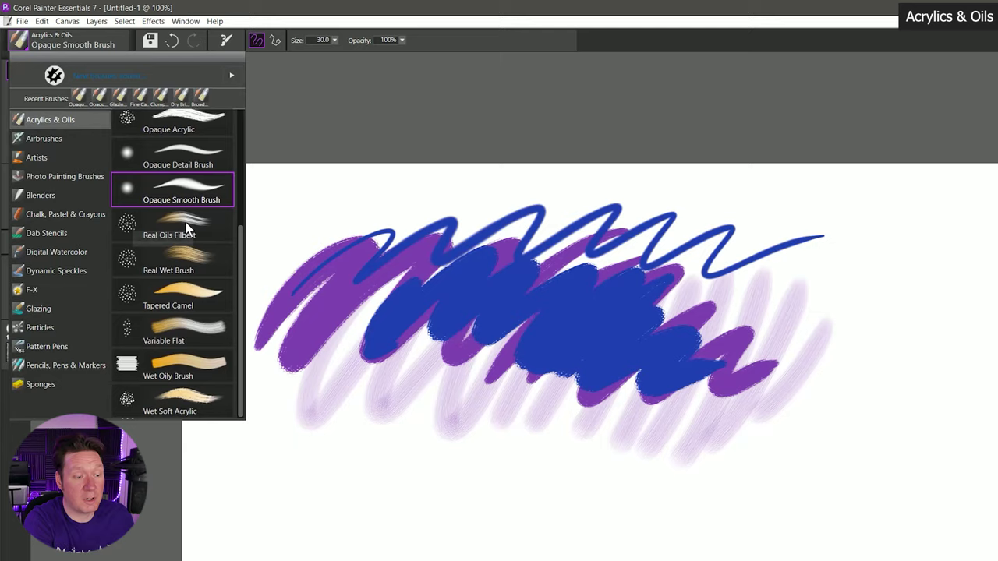
Step: Choose the Real Oils Filbert brush and paint blue curved strokes below the scribbles and across their right end
{"action": "left_click", "coordinate": [185, 227]}
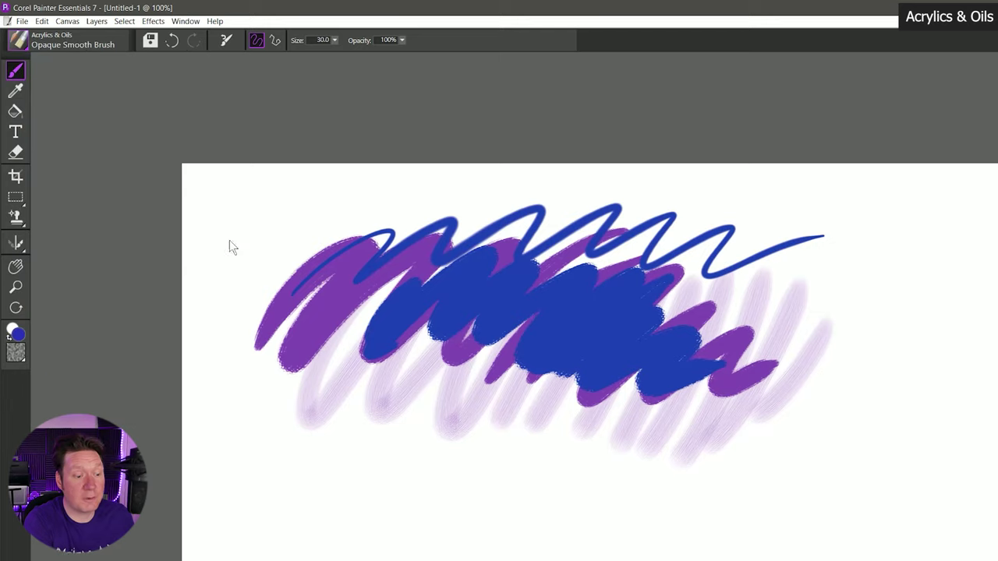
{"action": "mouse_move", "coordinate": [296, 398]}
{"action": "left_mouse_down"}
{"action": "mouse_move", "coordinate": [334, 524]}
{"action": "mouse_move", "coordinate": [409, 515]}
{"action": "left_mouse_up"}
{"action": "left_click_drag", "start_coordinate": [334, 472], "coordinate": [524, 490]}
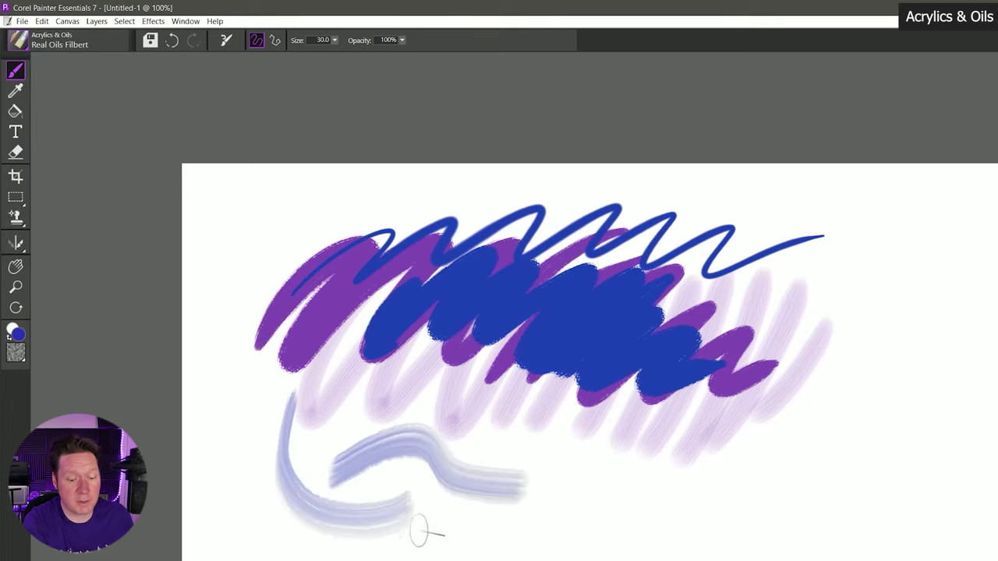
{"action": "mouse_move", "coordinate": [423, 547]}
{"action": "left_mouse_down"}
{"action": "mouse_move", "coordinate": [597, 421]}
{"action": "mouse_move", "coordinate": [538, 558]}
{"action": "left_mouse_up"}
{"action": "left_click_drag", "start_coordinate": [641, 411], "coordinate": [617, 558]}
{"action": "left_click_drag", "start_coordinate": [694, 414], "coordinate": [635, 555]}
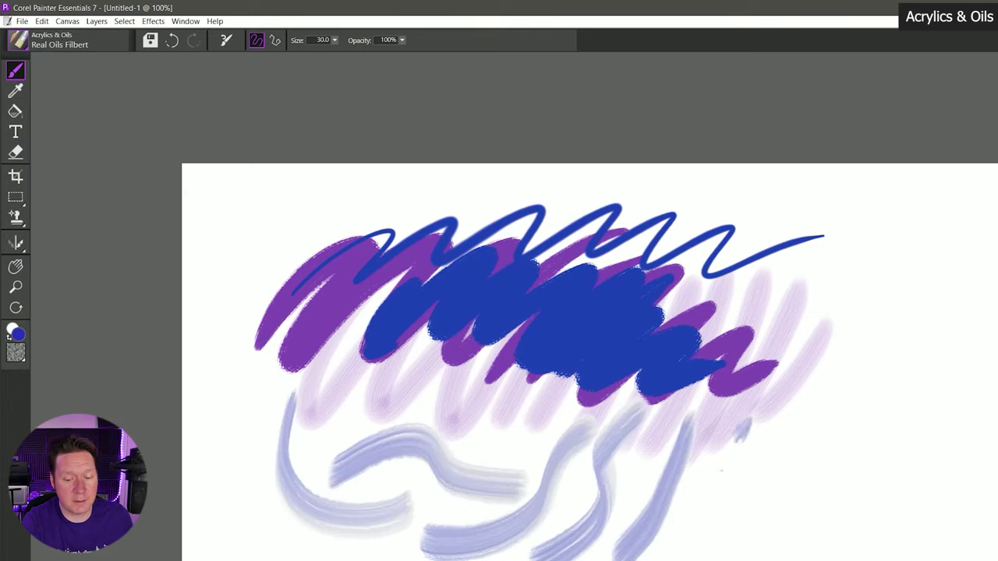
{"action": "left_click_drag", "start_coordinate": [747, 422], "coordinate": [672, 558]}
{"action": "left_click_drag", "start_coordinate": [814, 401], "coordinate": [729, 505]}
{"action": "left_click_drag", "start_coordinate": [735, 386], "coordinate": [877, 339]}
{"action": "left_click_drag", "start_coordinate": [850, 289], "coordinate": [739, 326]}
{"action": "left_click_drag", "start_coordinate": [787, 313], "coordinate": [889, 269]}
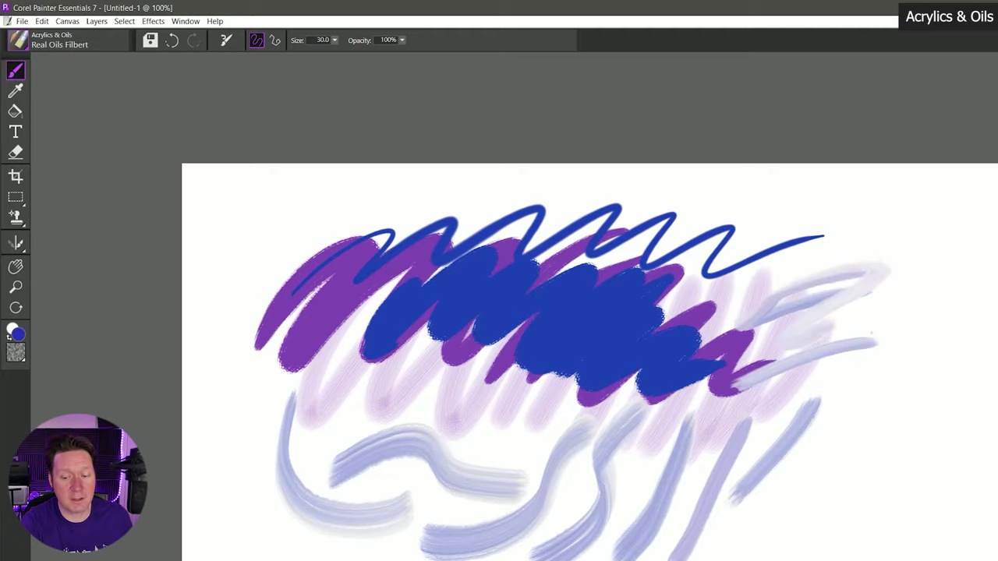
{"action": "left_click_drag", "start_coordinate": [877, 323], "coordinate": [817, 413]}
Step: Paint long, gently rising blue Real Oils Filbert strokes across the cleared canvas
{"action": "mouse_move", "coordinate": [313, 368]}
{"action": "left_mouse_down"}
{"action": "mouse_move", "coordinate": [356, 332]}
{"action": "mouse_move", "coordinate": [574, 285]}
{"action": "mouse_move", "coordinate": [743, 277]}
{"action": "left_mouse_up"}
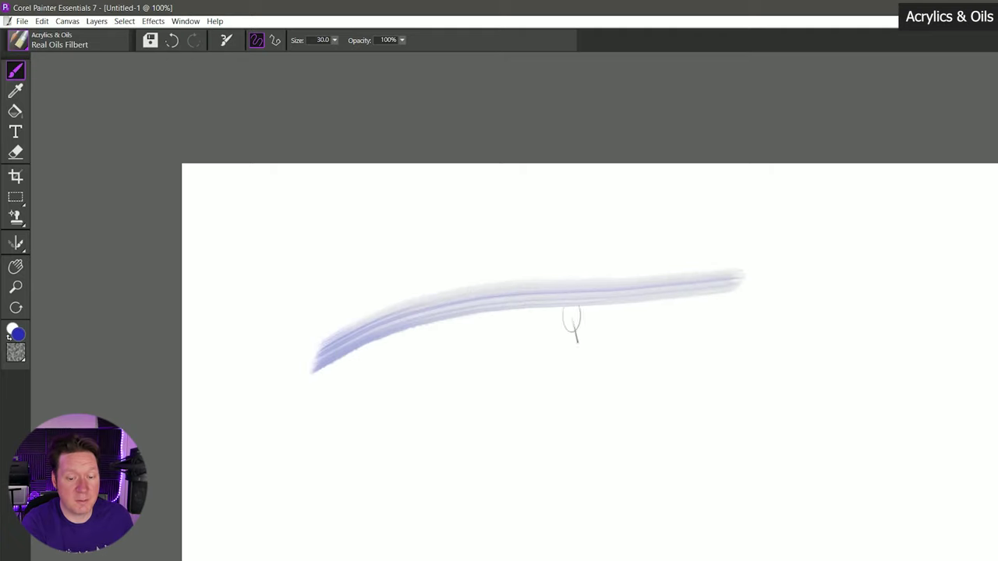
{"action": "mouse_move", "coordinate": [316, 425]}
{"action": "left_mouse_down"}
{"action": "mouse_move", "coordinate": [363, 374]}
{"action": "mouse_move", "coordinate": [691, 335]}
{"action": "mouse_move", "coordinate": [861, 287]}
{"action": "left_mouse_up"}
{"action": "mouse_move", "coordinate": [327, 469]}
{"action": "left_mouse_down"}
{"action": "mouse_move", "coordinate": [522, 408]}
{"action": "mouse_move", "coordinate": [889, 337]}
{"action": "left_mouse_up"}
{"action": "mouse_move", "coordinate": [363, 427]}
{"action": "left_mouse_down"}
{"action": "mouse_move", "coordinate": [476, 401]}
{"action": "mouse_move", "coordinate": [343, 454]}
{"action": "mouse_move", "coordinate": [491, 397]}
{"action": "mouse_move", "coordinate": [343, 438]}
{"action": "mouse_move", "coordinate": [515, 423]}
{"action": "left_mouse_up"}
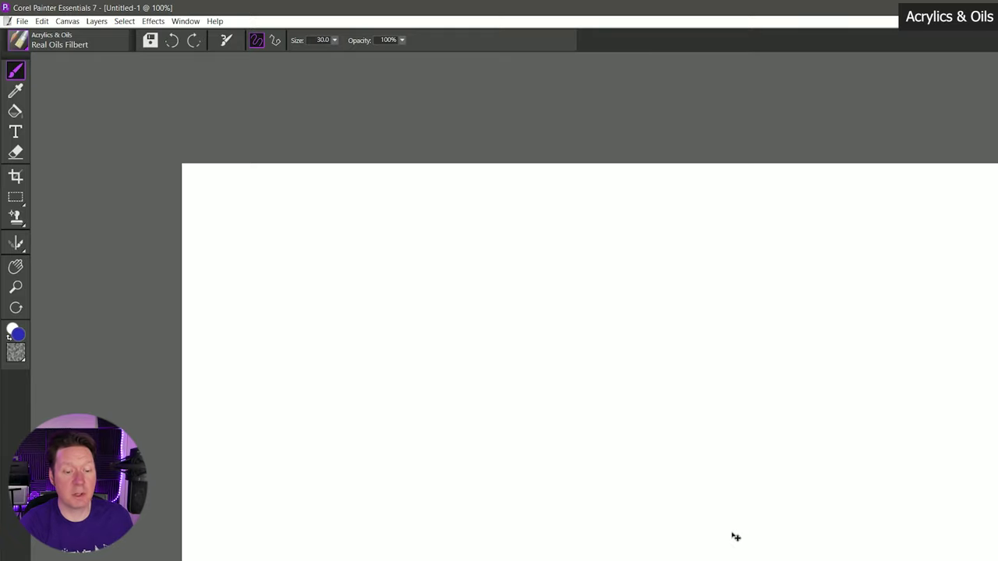
Step: Paint wide, thin and wavy blue Real Oils Filbert strokes on the empty canvas, overlapping some of them near the bottom
{"action": "mouse_move", "coordinate": [350, 363]}
{"action": "left_mouse_down"}
{"action": "mouse_move", "coordinate": [508, 351]}
{"action": "mouse_move", "coordinate": [740, 355]}
{"action": "left_mouse_up"}
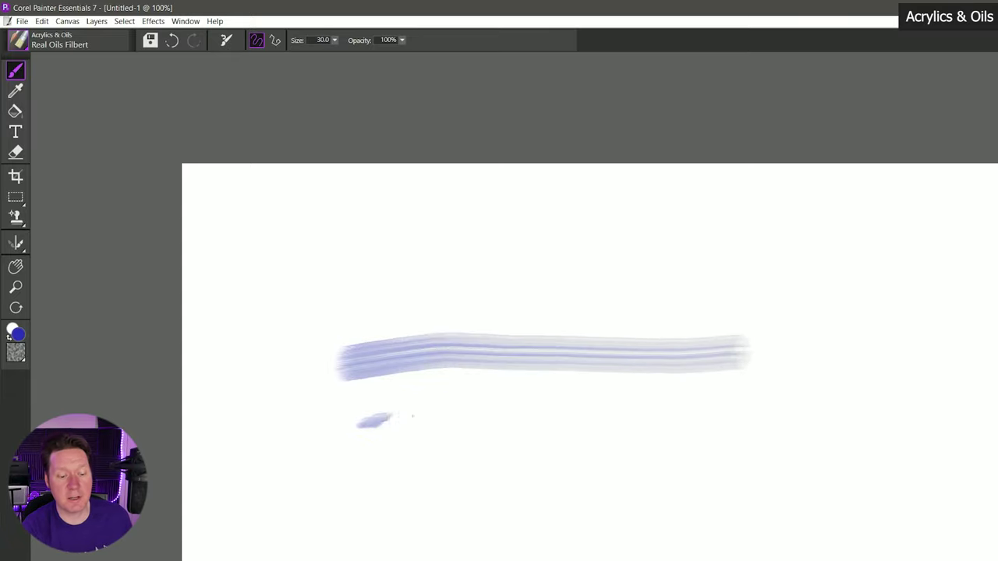
{"action": "left_click_drag", "start_coordinate": [394, 419], "coordinate": [770, 402]}
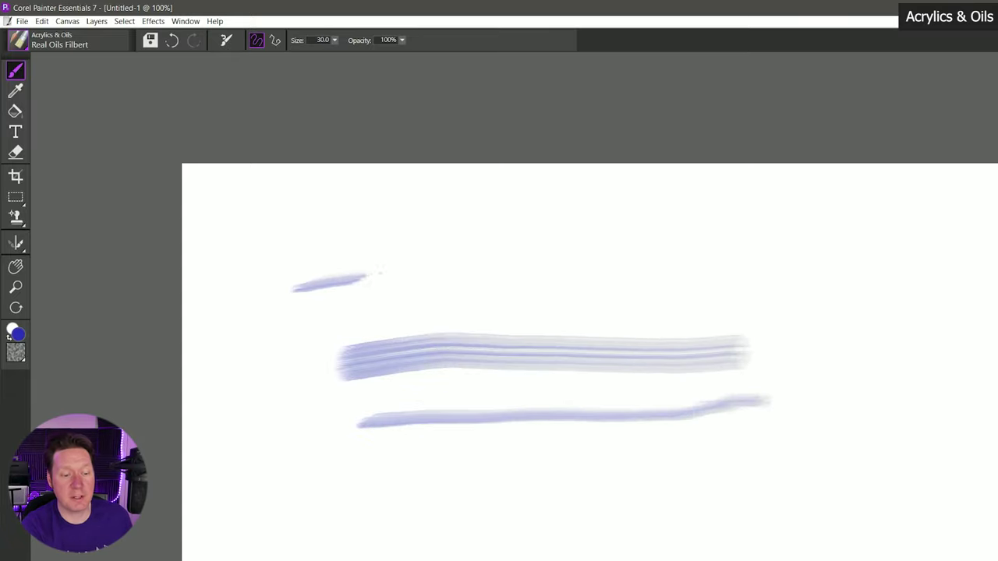
{"action": "mouse_move", "coordinate": [367, 276]}
{"action": "left_mouse_down"}
{"action": "mouse_move", "coordinate": [494, 263]}
{"action": "mouse_move", "coordinate": [784, 268]}
{"action": "mouse_move", "coordinate": [957, 326]}
{"action": "left_mouse_up"}
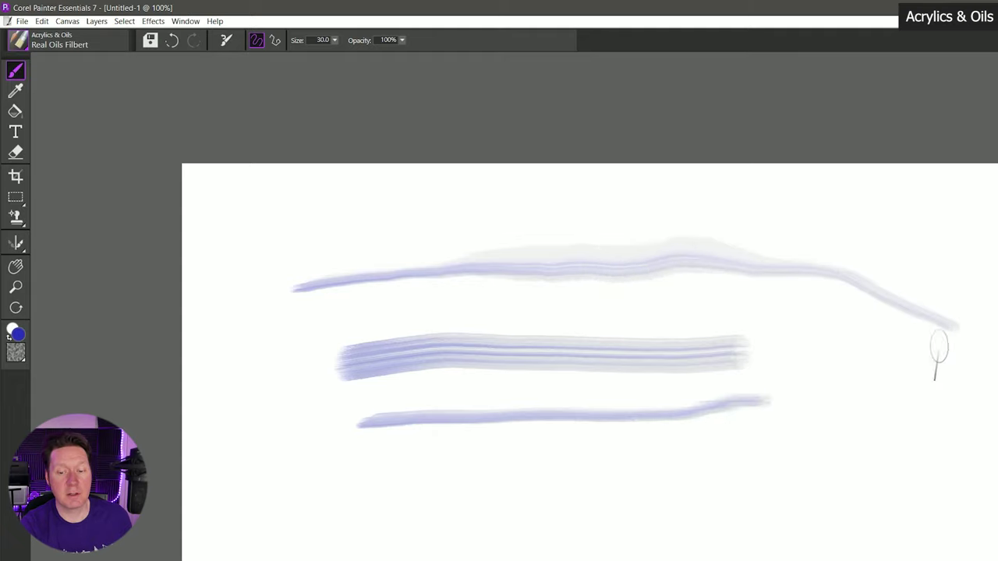
{"action": "mouse_move", "coordinate": [858, 358]}
{"action": "left_mouse_down"}
{"action": "mouse_move", "coordinate": [842, 404]}
{"action": "mouse_move", "coordinate": [580, 456]}
{"action": "mouse_move", "coordinate": [464, 518]}
{"action": "mouse_move", "coordinate": [627, 497]}
{"action": "left_mouse_up"}
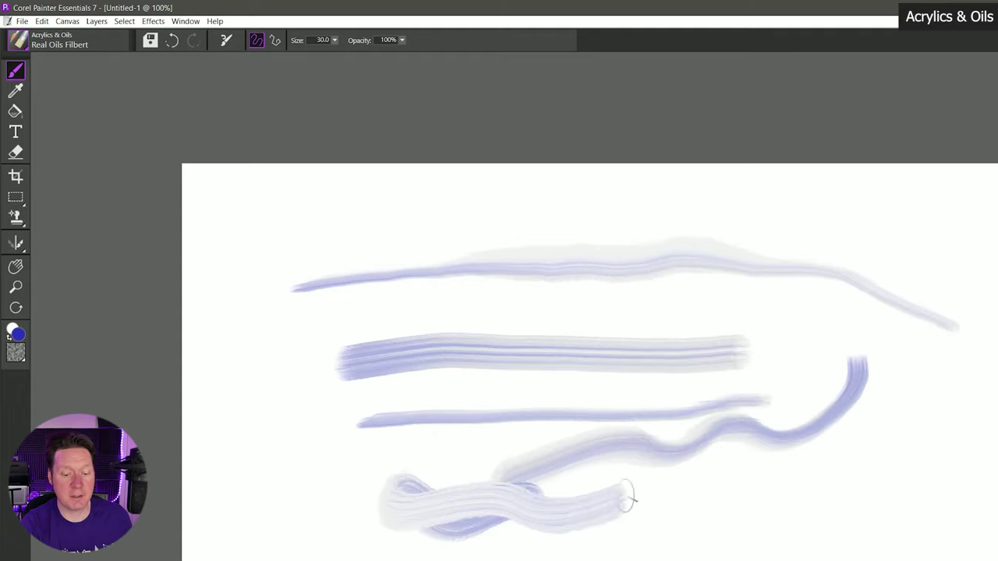
{"action": "left_click_drag", "start_coordinate": [521, 475], "coordinate": [683, 479]}
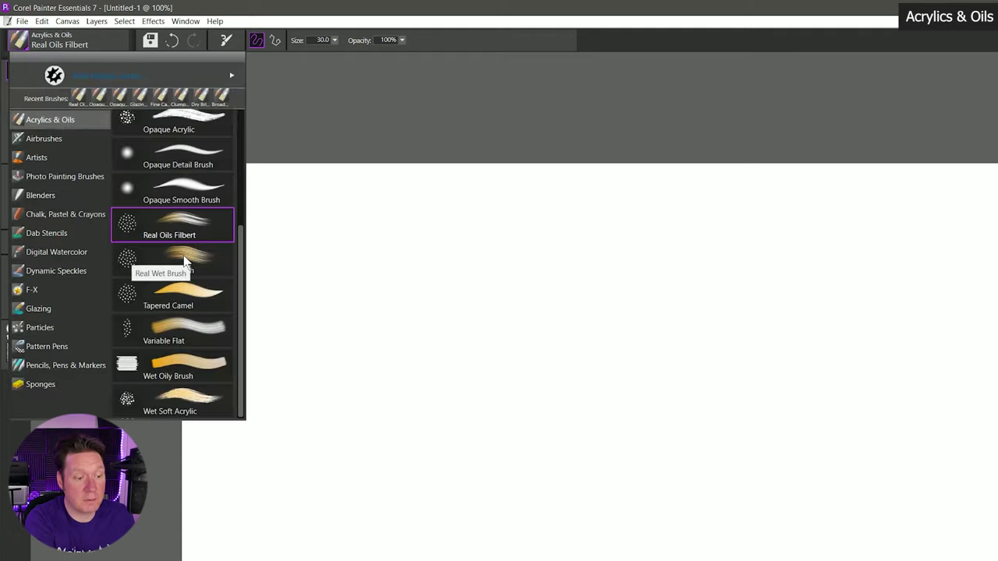
Step: Choose the Real Wet Brush and paint gently rising, streaky blue strokes on the blank canvas
{"action": "left_click", "coordinate": [251, 257]}
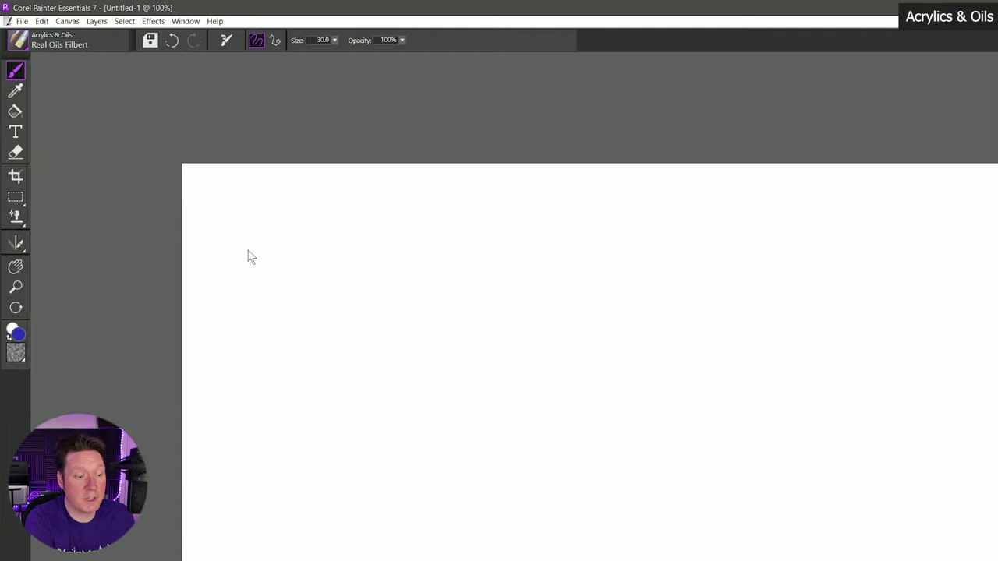
{"action": "left_click_drag", "start_coordinate": [434, 306], "coordinate": [606, 282]}
{"action": "left_click_drag", "start_coordinate": [401, 355], "coordinate": [619, 294]}
{"action": "left_click_drag", "start_coordinate": [570, 318], "coordinate": [399, 381]}
{"action": "mouse_move", "coordinate": [512, 351]}
{"action": "left_mouse_down"}
{"action": "mouse_move", "coordinate": [453, 368]}
{"action": "mouse_move", "coordinate": [629, 290]}
{"action": "left_mouse_up"}
{"action": "left_click_drag", "start_coordinate": [546, 337], "coordinate": [417, 399]}
{"action": "mouse_move", "coordinate": [485, 374]}
{"action": "left_mouse_down"}
{"action": "mouse_move", "coordinate": [583, 341]}
{"action": "mouse_move", "coordinate": [652, 300]}
{"action": "left_mouse_up"}
{"action": "mouse_move", "coordinate": [379, 311]}
{"action": "left_mouse_down"}
{"action": "mouse_move", "coordinate": [619, 243]}
{"action": "mouse_move", "coordinate": [589, 270]}
{"action": "left_mouse_up"}
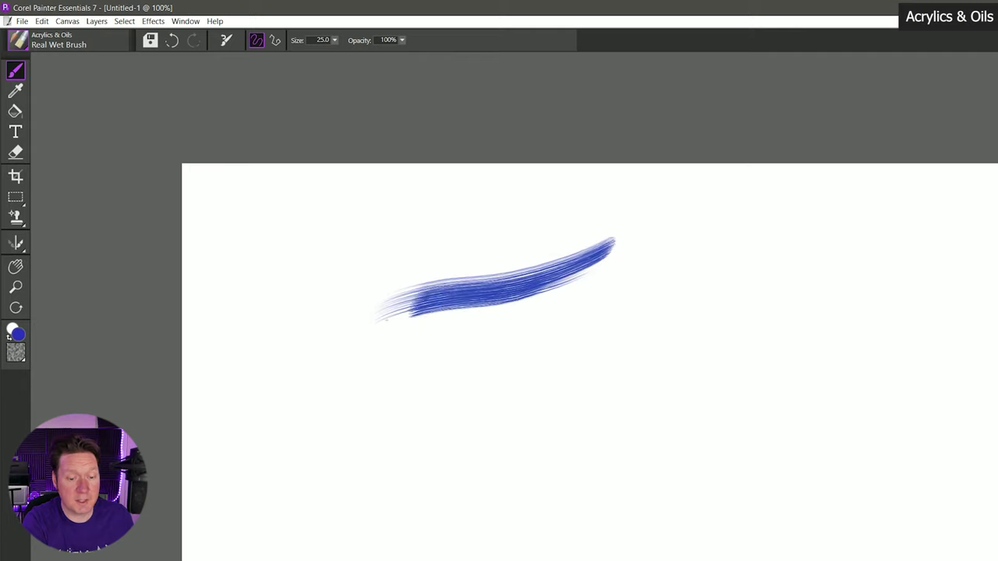
Step: Thicken the blue mark with overlapping Real Wet Brush strokes, zigzagging down along its lower edge
{"action": "left_click_drag", "start_coordinate": [370, 339], "coordinate": [635, 243]}
{"action": "left_click_drag", "start_coordinate": [507, 306], "coordinate": [373, 350]}
{"action": "mouse_move", "coordinate": [499, 311]}
{"action": "left_mouse_down"}
{"action": "mouse_move", "coordinate": [471, 335]}
{"action": "mouse_move", "coordinate": [589, 285]}
{"action": "left_mouse_up"}
{"action": "left_click_drag", "start_coordinate": [589, 285], "coordinate": [526, 336]}
{"action": "left_click_drag", "start_coordinate": [526, 337], "coordinate": [618, 292]}
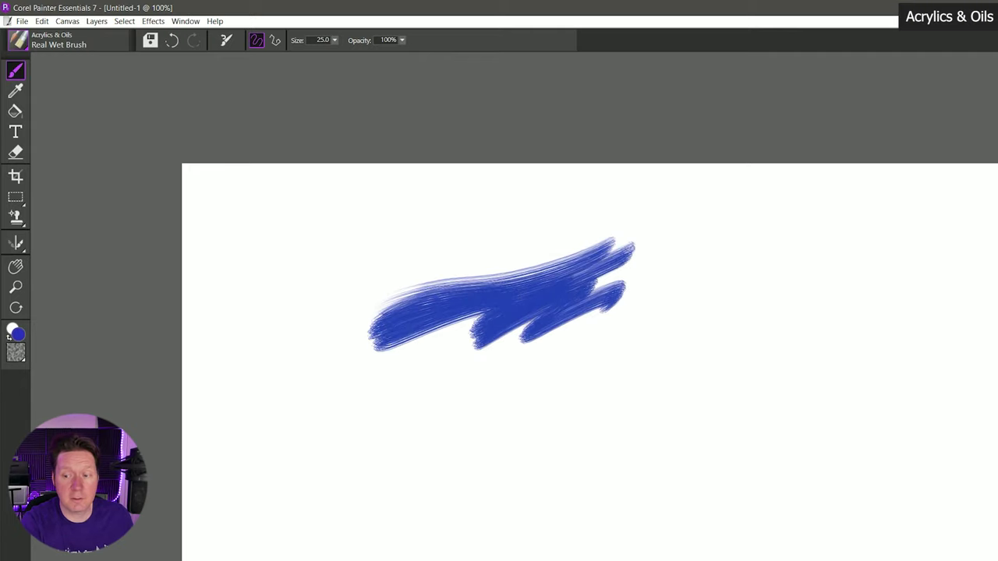
Step: Paint pink Real Wet Brush strokes back and forth over the lower right part of the blue mark
{"action": "left_click_drag", "start_coordinate": [466, 360], "coordinate": [624, 288]}
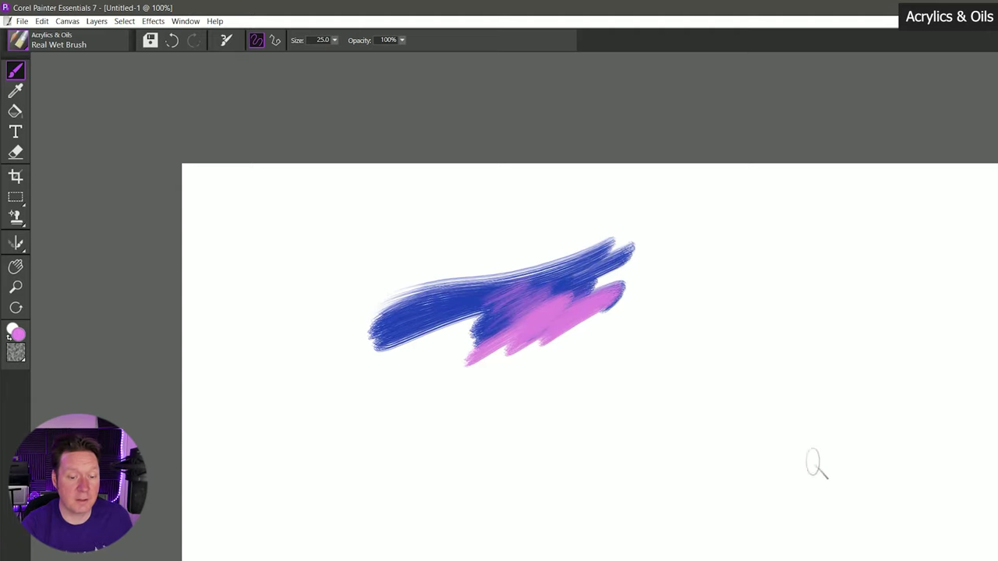
{"action": "key", "text": "m"}
{"action": "mouse_move", "coordinate": [527, 303]}
{"action": "left_mouse_down"}
{"action": "mouse_move", "coordinate": [642, 341]}
{"action": "mouse_move", "coordinate": [608, 376]}
{"action": "mouse_move", "coordinate": [584, 383]}
{"action": "left_mouse_up"}
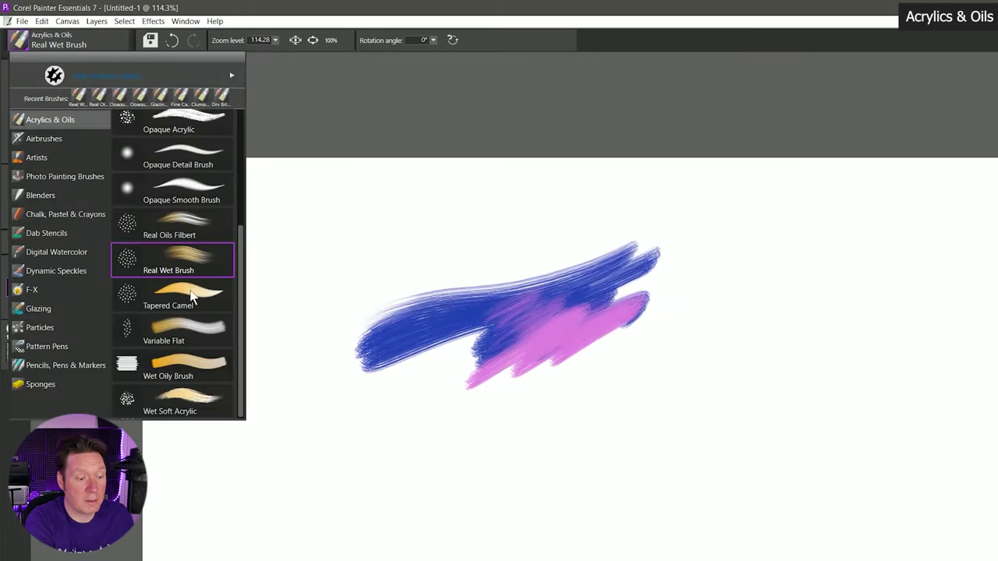
Step: Paint pink zigzag and long curved strokes below the blue mark with the Tapered Camel and Variable Flat brushes
{"action": "left_click", "coordinate": [232, 300]}
{"action": "left_click_drag", "start_coordinate": [407, 452], "coordinate": [647, 359]}
{"action": "mouse_move", "coordinate": [709, 343]}
{"action": "left_mouse_down"}
{"action": "mouse_move", "coordinate": [668, 352]}
{"action": "mouse_move", "coordinate": [394, 507]}
{"action": "left_mouse_up"}
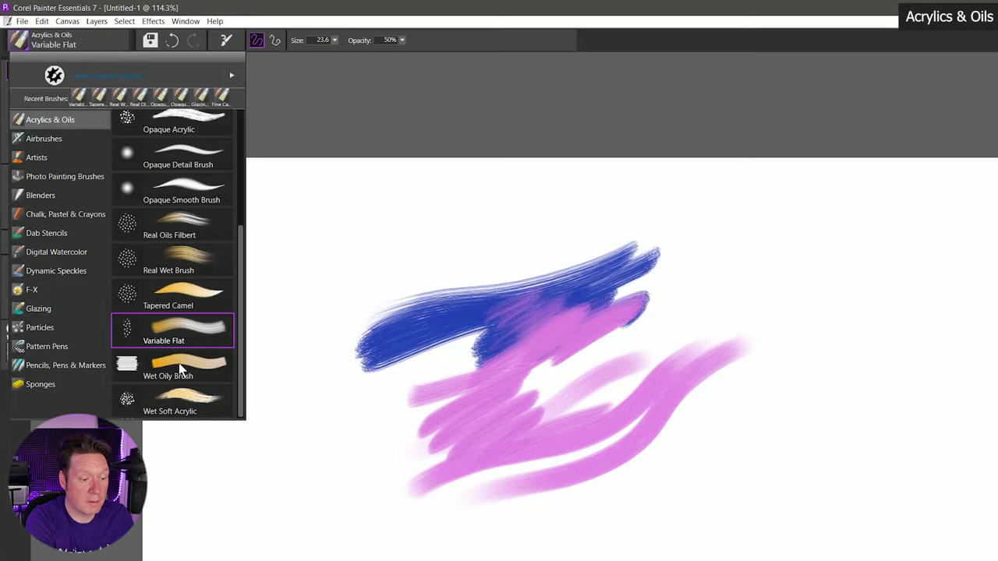
Step: Choose the Wet Oily Brush and paint slanted pink strokes over and beyond the right end of the pink curves
{"action": "left_click", "coordinate": [179, 364]}
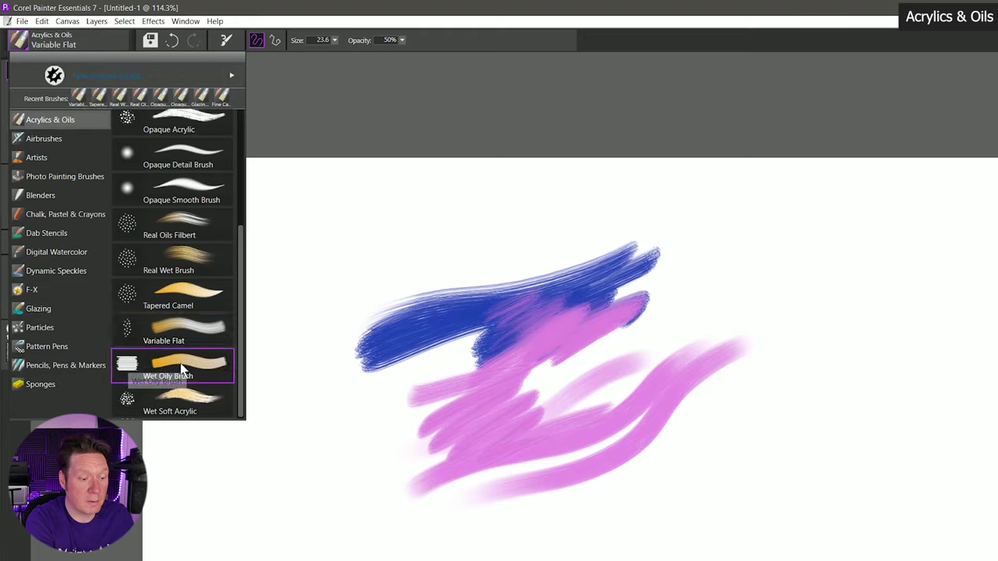
{"action": "mouse_move", "coordinate": [686, 360]}
{"action": "left_mouse_down"}
{"action": "mouse_move", "coordinate": [718, 380]}
{"action": "mouse_move", "coordinate": [669, 491]}
{"action": "mouse_move", "coordinate": [733, 440]}
{"action": "left_mouse_up"}
{"action": "mouse_move", "coordinate": [783, 428]}
{"action": "left_mouse_down"}
{"action": "mouse_move", "coordinate": [733, 465]}
{"action": "mouse_move", "coordinate": [794, 394]}
{"action": "mouse_move", "coordinate": [820, 443]}
{"action": "mouse_move", "coordinate": [793, 484]}
{"action": "left_mouse_up"}
{"action": "mouse_move", "coordinate": [818, 428]}
{"action": "left_mouse_down"}
{"action": "mouse_move", "coordinate": [786, 446]}
{"action": "mouse_move", "coordinate": [831, 399]}
{"action": "left_mouse_up"}
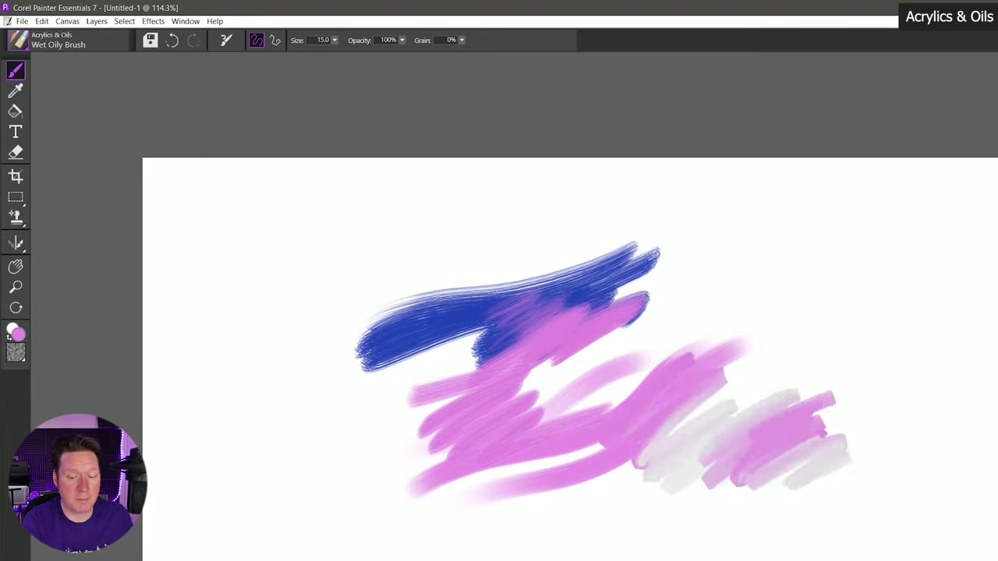
Step: Choose the Wet Soft Acrylic brush and paint soft pink strokes above and across the blue and pink marks
{"action": "left_click", "coordinate": [19, 41]}
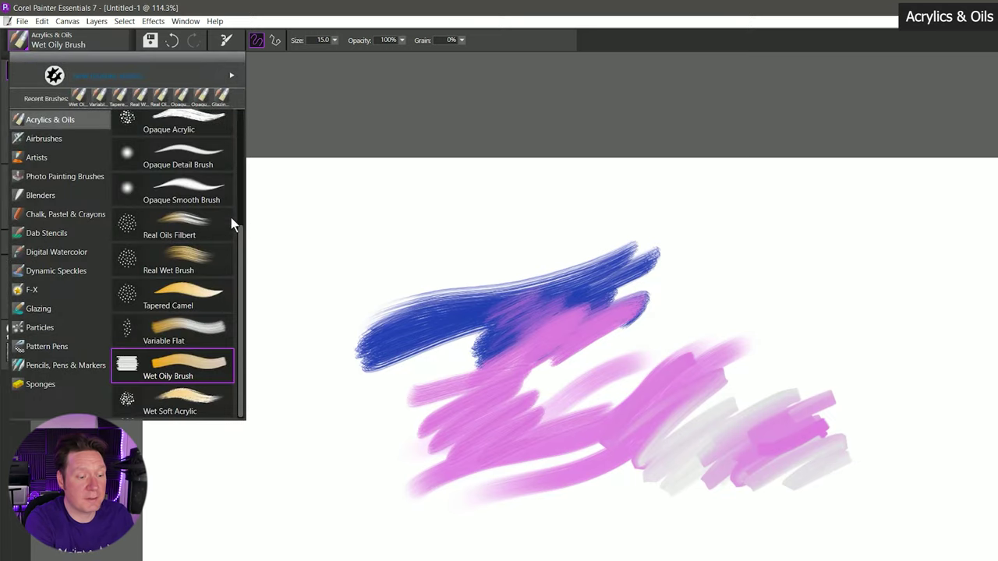
{"action": "left_click", "coordinate": [188, 401]}
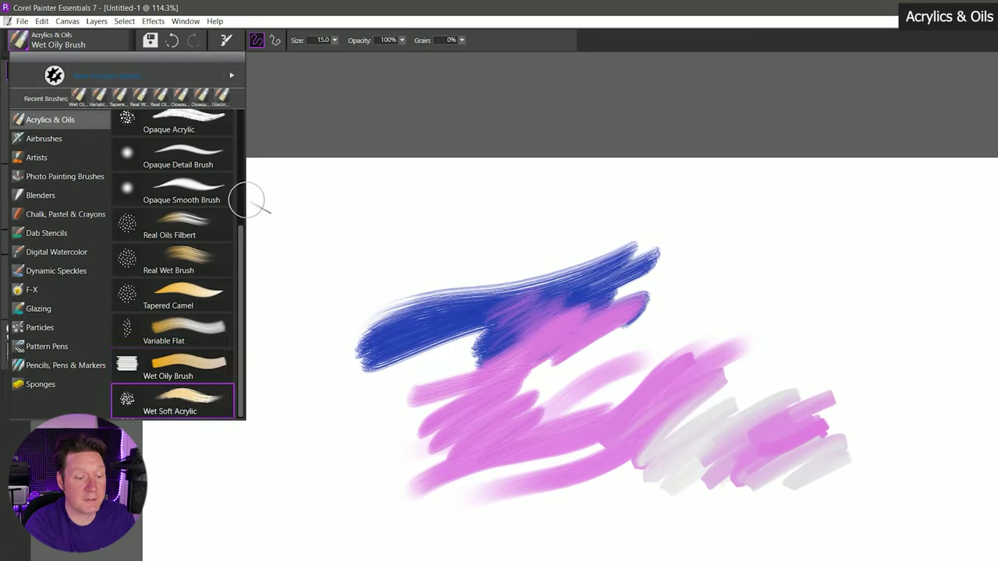
{"action": "mouse_move", "coordinate": [363, 284]}
{"action": "left_mouse_down"}
{"action": "mouse_move", "coordinate": [619, 216]}
{"action": "mouse_move", "coordinate": [351, 284]}
{"action": "mouse_move", "coordinate": [561, 234]}
{"action": "mouse_move", "coordinate": [616, 234]}
{"action": "mouse_move", "coordinate": [647, 249]}
{"action": "mouse_move", "coordinate": [558, 284]}
{"action": "mouse_move", "coordinate": [663, 269]}
{"action": "mouse_move", "coordinate": [429, 307]}
{"action": "mouse_move", "coordinate": [343, 355]}
{"action": "mouse_move", "coordinate": [483, 343]}
{"action": "mouse_move", "coordinate": [402, 409]}
{"action": "mouse_move", "coordinate": [615, 414]}
{"action": "mouse_move", "coordinate": [592, 343]}
{"action": "mouse_move", "coordinate": [686, 359]}
{"action": "left_mouse_up"}
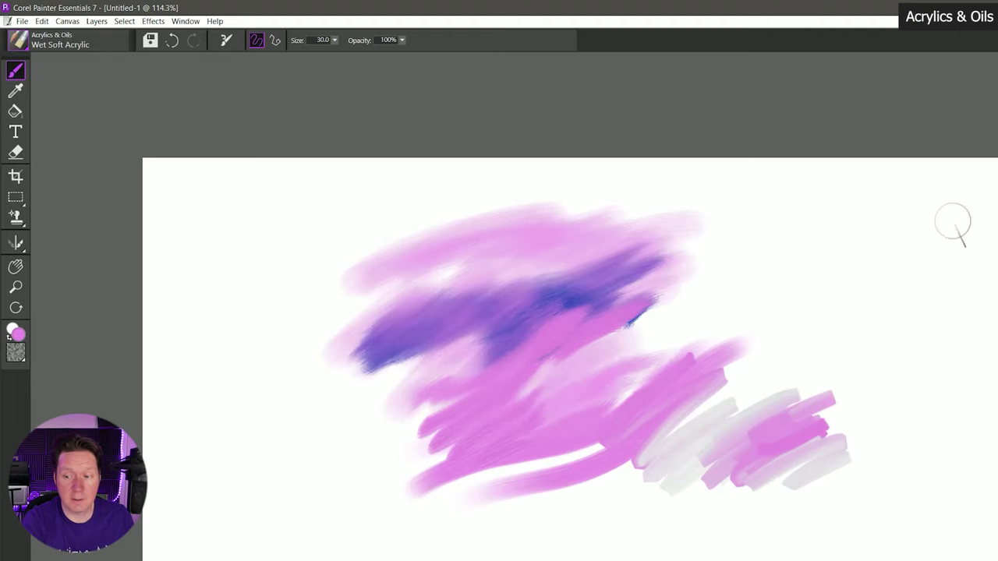
{"action": "mouse_move", "coordinate": [514, 336]}
{"action": "left_mouse_down"}
{"action": "mouse_move", "coordinate": [592, 343]}
{"action": "mouse_move", "coordinate": [616, 312]}
{"action": "mouse_move", "coordinate": [561, 281]}
{"action": "mouse_move", "coordinate": [740, 360]}
{"action": "mouse_move", "coordinate": [805, 369]}
{"action": "left_mouse_up"}
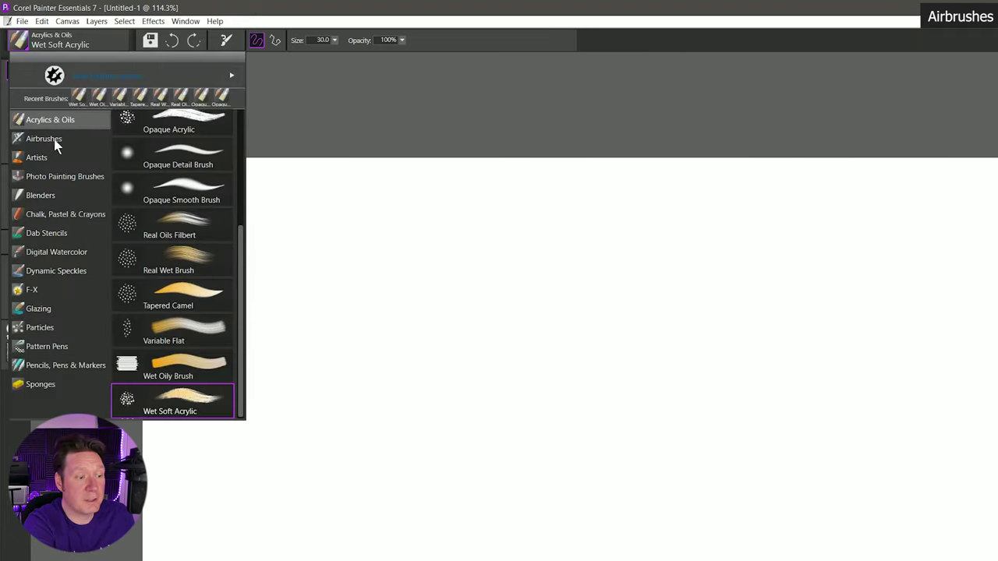
Step: Choose Coarse Spray Jitter from the Airbrushes category and spray a black C-shaped curve on the blank canvas
{"action": "left_click", "coordinate": [66, 138]}
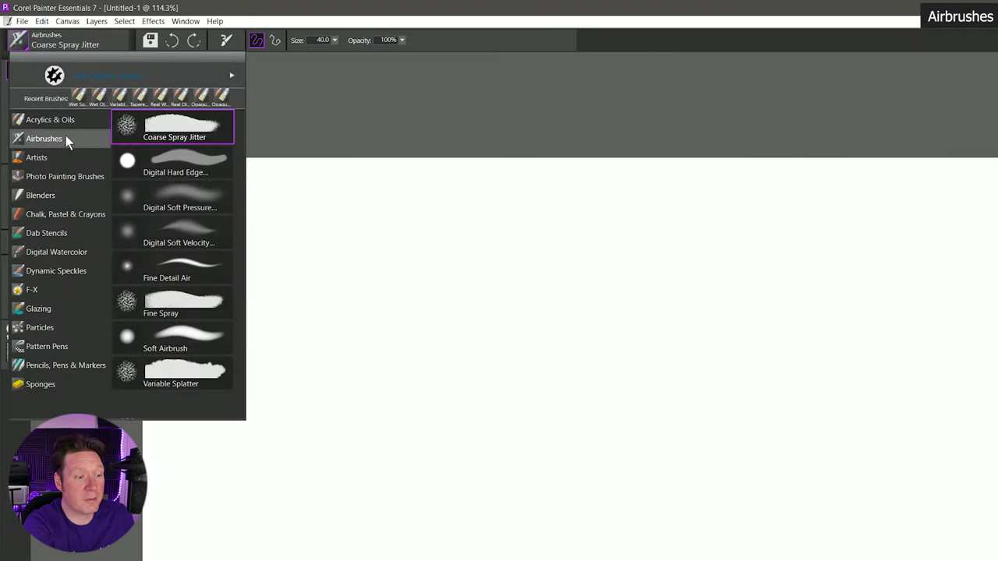
{"action": "left_click", "coordinate": [190, 132]}
{"action": "mouse_move", "coordinate": [468, 251]}
{"action": "left_mouse_down"}
{"action": "mouse_move", "coordinate": [319, 296]}
{"action": "mouse_move", "coordinate": [331, 425]}
{"action": "mouse_move", "coordinate": [398, 537]}
{"action": "left_mouse_up"}
{"action": "left_click_drag", "start_coordinate": [374, 468], "coordinate": [456, 444]}
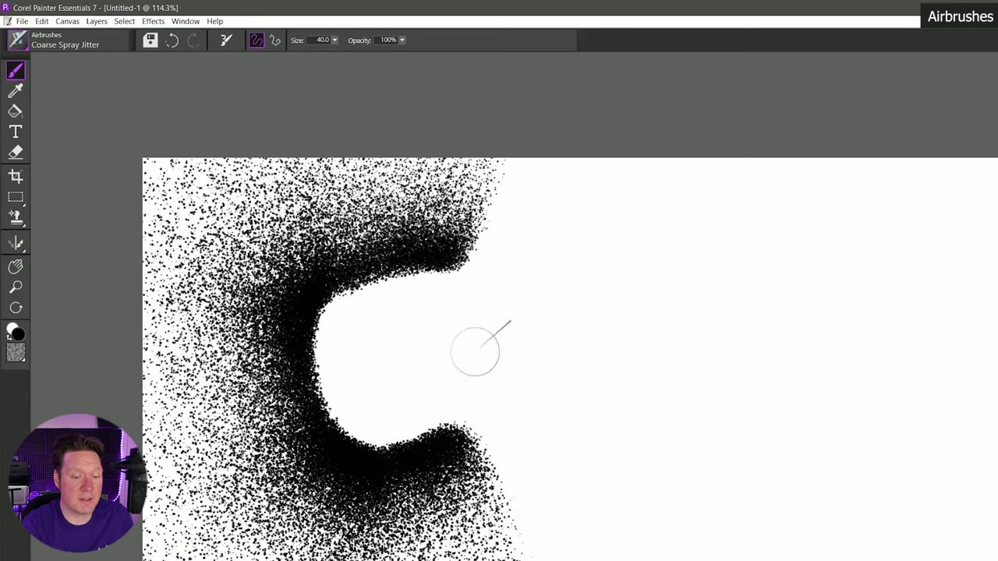
Step: Spray lighter Coarse Spray Jitter arcs and short strokes to the right of the C-shaped curve
{"action": "mouse_move", "coordinate": [546, 319]}
{"action": "left_mouse_down"}
{"action": "mouse_move", "coordinate": [538, 304]}
{"action": "mouse_move", "coordinate": [679, 304]}
{"action": "left_mouse_up"}
{"action": "mouse_move", "coordinate": [514, 343]}
{"action": "left_mouse_down"}
{"action": "mouse_move", "coordinate": [686, 328]}
{"action": "mouse_move", "coordinate": [608, 346]}
{"action": "mouse_move", "coordinate": [694, 363]}
{"action": "left_mouse_up"}
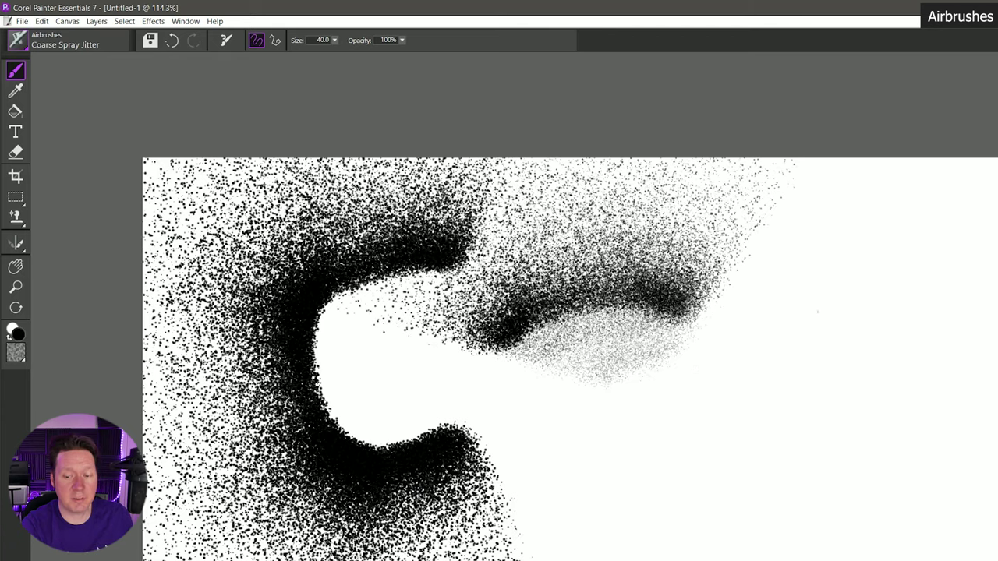
{"action": "left_click_drag", "start_coordinate": [817, 310], "coordinate": [877, 282]}
{"action": "left_click_drag", "start_coordinate": [846, 322], "coordinate": [865, 332]}
{"action": "mouse_move", "coordinate": [515, 382]}
{"action": "left_mouse_down"}
{"action": "mouse_move", "coordinate": [624, 452]}
{"action": "mouse_move", "coordinate": [725, 451]}
{"action": "left_mouse_up"}
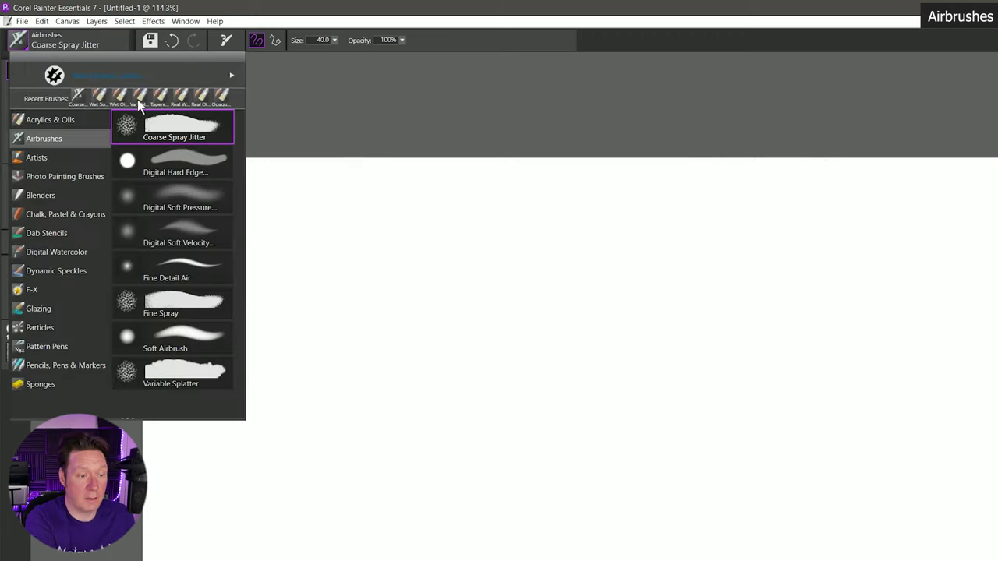
Step: Paint a small gray Digital Hard Edge Airbrush scribble, enlarge the brush to 121.4, and paint a large overlapping patch below it
{"action": "left_click", "coordinate": [206, 164]}
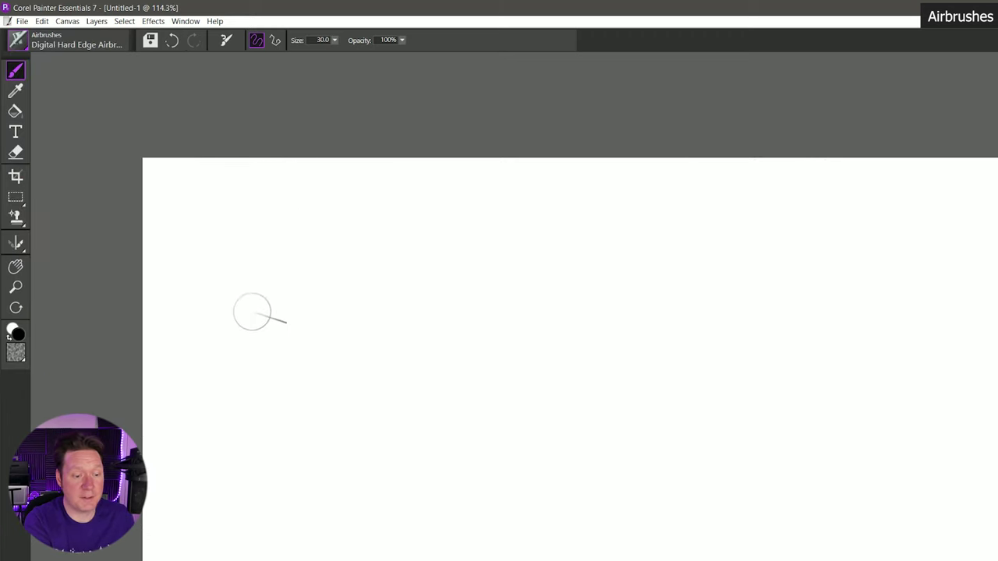
{"action": "mouse_move", "coordinate": [256, 319]}
{"action": "left_mouse_down"}
{"action": "mouse_move", "coordinate": [407, 253]}
{"action": "mouse_move", "coordinate": [348, 334]}
{"action": "mouse_move", "coordinate": [411, 299]}
{"action": "left_mouse_up"}
{"action": "mouse_move", "coordinate": [336, 372]}
{"action": "left_mouse_down", "text": "ctrl+alt"}
{"action": "mouse_move", "coordinate": [324, 449]}
{"action": "mouse_move", "coordinate": [492, 348]}
{"action": "mouse_move", "coordinate": [498, 439]}
{"action": "mouse_move", "coordinate": [477, 462]}
{"action": "left_mouse_up", "text": "ctrl+alt"}
{"action": "mouse_move", "coordinate": [334, 433]}
{"action": "left_mouse_down"}
{"action": "mouse_move", "coordinate": [510, 318]}
{"action": "mouse_move", "coordinate": [493, 417]}
{"action": "mouse_move", "coordinate": [330, 452]}
{"action": "mouse_move", "coordinate": [530, 400]}
{"action": "mouse_move", "coordinate": [556, 437]}
{"action": "left_mouse_up"}
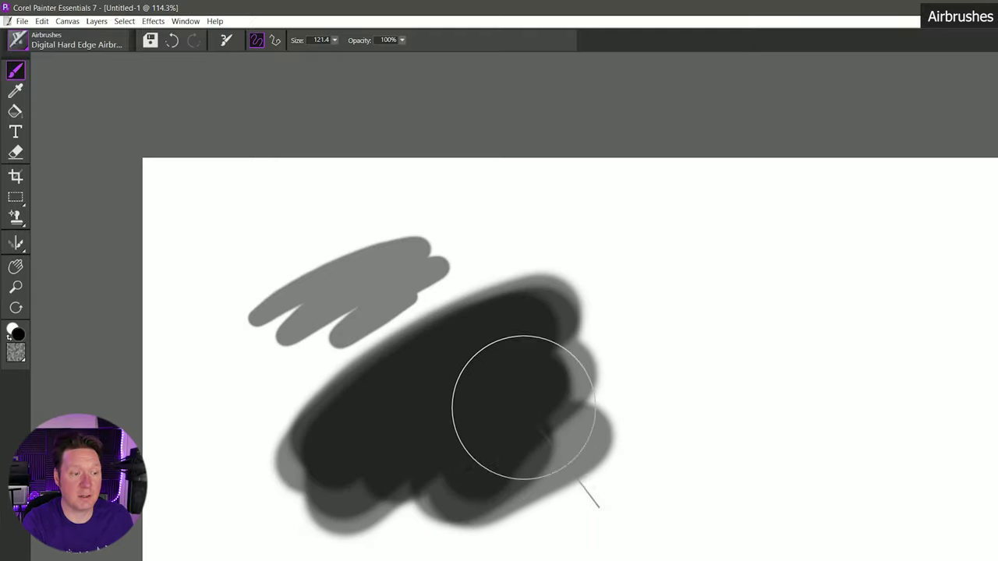
Step: Choose the Digital Soft Pressure Airbrush and paint soft strokes fading from dark to light, right of the hard-edged patch
{"action": "left_click", "coordinate": [17, 39]}
{"action": "left_click", "coordinate": [195, 208]}
{"action": "mouse_move", "coordinate": [593, 251]}
{"action": "left_mouse_down"}
{"action": "mouse_move", "coordinate": [827, 206]}
{"action": "mouse_move", "coordinate": [639, 319]}
{"action": "left_mouse_up"}
{"action": "mouse_move", "coordinate": [623, 226]}
{"action": "left_mouse_down"}
{"action": "mouse_move", "coordinate": [762, 225]}
{"action": "mouse_move", "coordinate": [713, 289]}
{"action": "mouse_move", "coordinate": [818, 285]}
{"action": "left_mouse_up"}
{"action": "mouse_move", "coordinate": [600, 242]}
{"action": "left_mouse_down"}
{"action": "mouse_move", "coordinate": [635, 220]}
{"action": "mouse_move", "coordinate": [659, 247]}
{"action": "mouse_move", "coordinate": [818, 312]}
{"action": "mouse_move", "coordinate": [818, 371]}
{"action": "mouse_move", "coordinate": [836, 433]}
{"action": "left_mouse_up"}
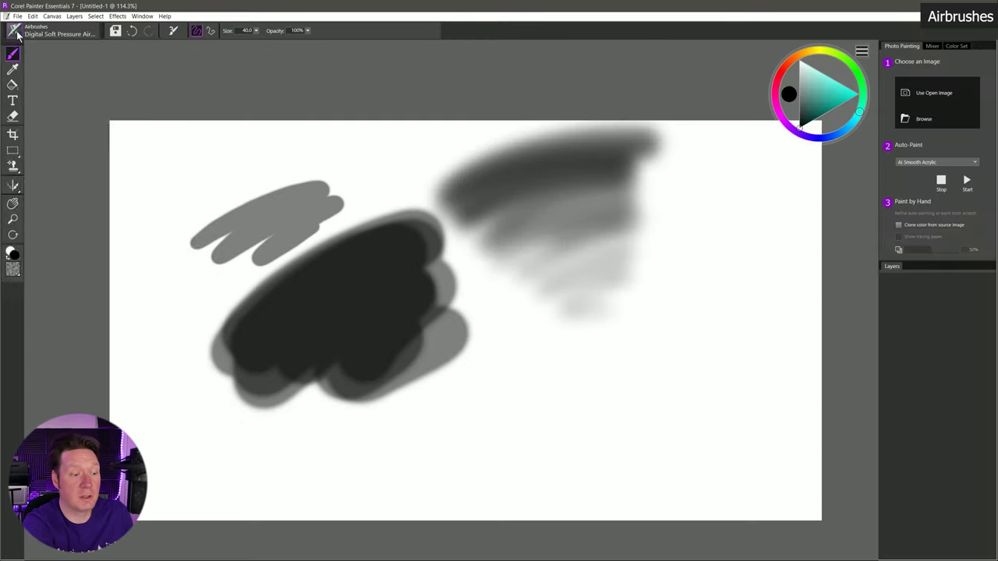
Step: Choose the Digital Soft Velocity Airbrush and paint two long rising curves below the soft shaded strokes
{"action": "left_click", "coordinate": [17, 39]}
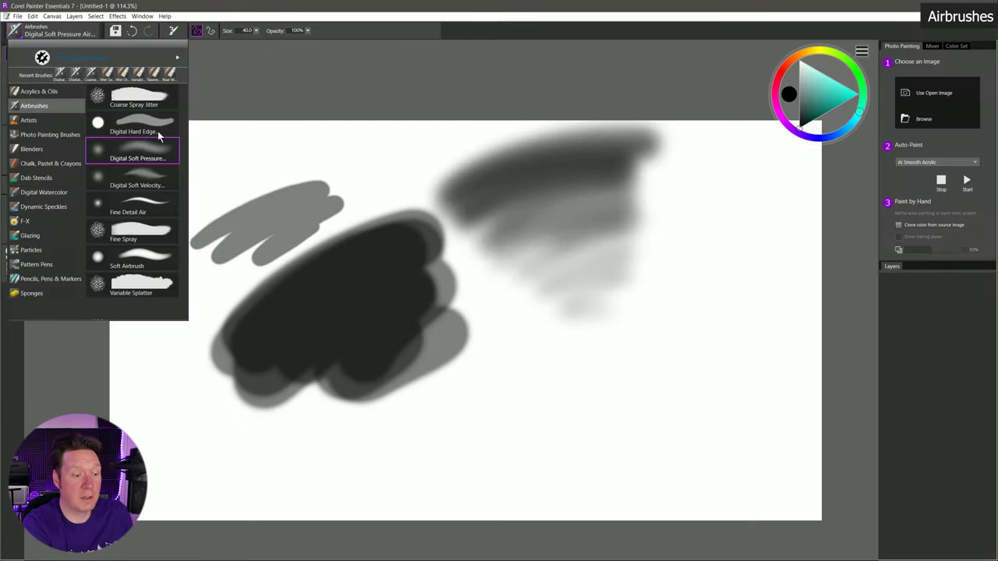
{"action": "left_click", "coordinate": [155, 181]}
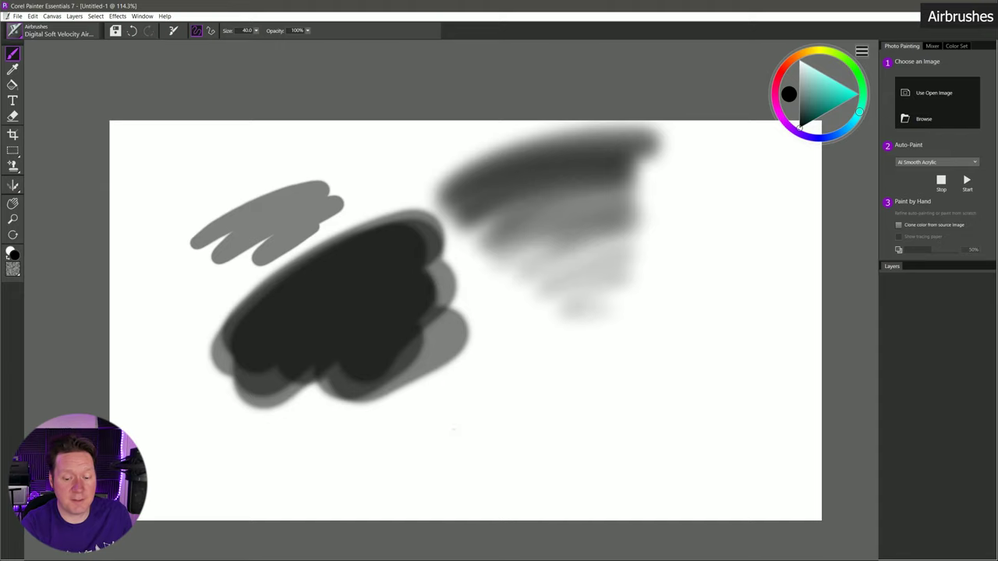
{"action": "left_click_drag", "start_coordinate": [450, 428], "coordinate": [647, 325]}
{"action": "left_click_drag", "start_coordinate": [464, 458], "coordinate": [733, 352]}
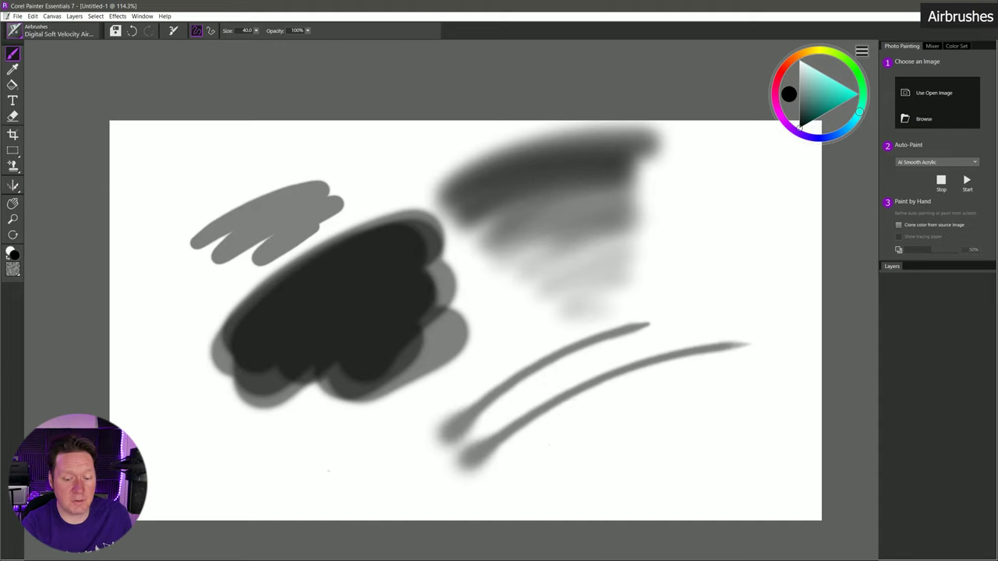
Step: Add five more rising Digital Soft Velocity Airbrush strokes beside and across the two long curves
{"action": "left_click_drag", "start_coordinate": [320, 470], "coordinate": [436, 393]}
{"action": "left_click_drag", "start_coordinate": [376, 460], "coordinate": [551, 330]}
{"action": "left_click_drag", "start_coordinate": [429, 410], "coordinate": [577, 298]}
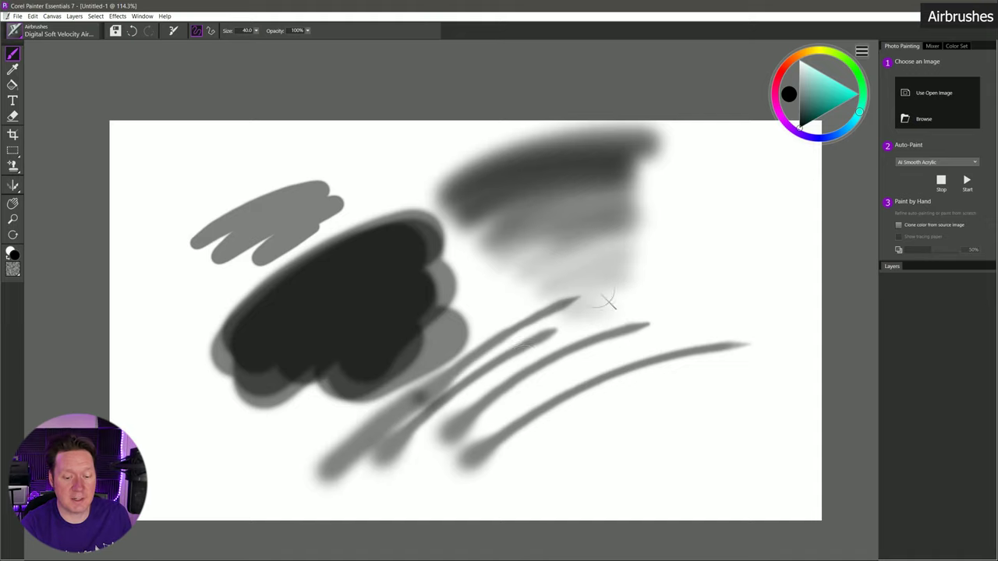
{"action": "left_click_drag", "start_coordinate": [493, 393], "coordinate": [656, 302]}
{"action": "left_click_drag", "start_coordinate": [511, 409], "coordinate": [659, 334]}
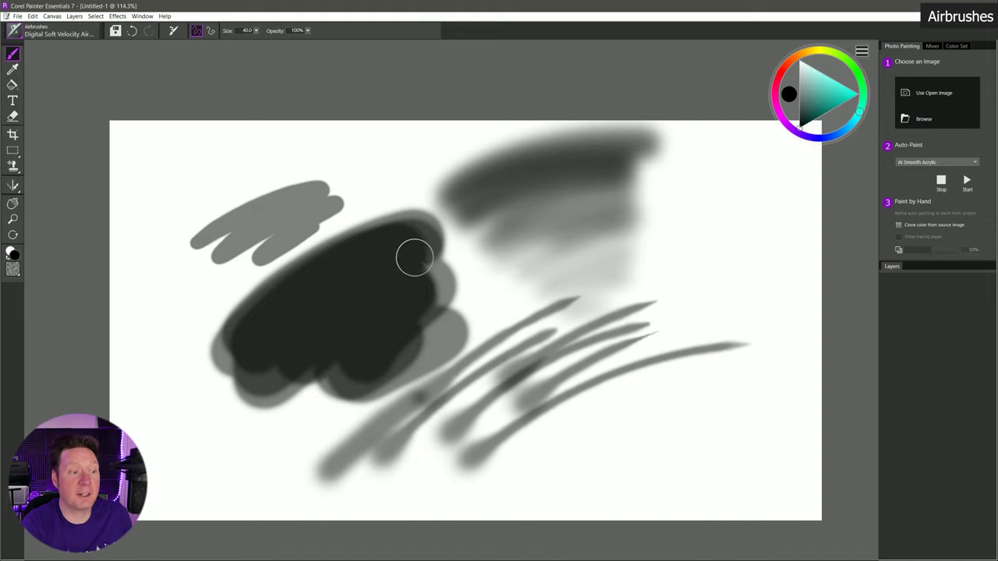
Step: Select the Fine Detail Air brush, switch to Fine Spray, and spray a speckled black patch on the cleared canvas
{"action": "left_click", "coordinate": [16, 33]}
{"action": "left_click", "coordinate": [133, 206]}
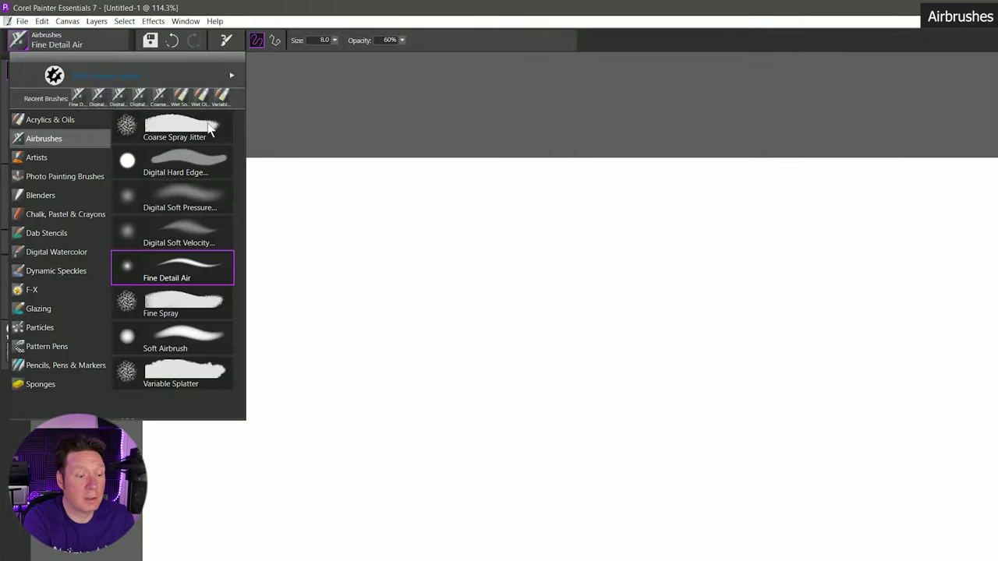
{"action": "left_click", "coordinate": [189, 309]}
{"action": "mouse_move", "coordinate": [341, 286]}
{"action": "left_mouse_down"}
{"action": "mouse_move", "coordinate": [328, 312]}
{"action": "mouse_move", "coordinate": [366, 296]}
{"action": "mouse_move", "coordinate": [385, 265]}
{"action": "left_mouse_up"}
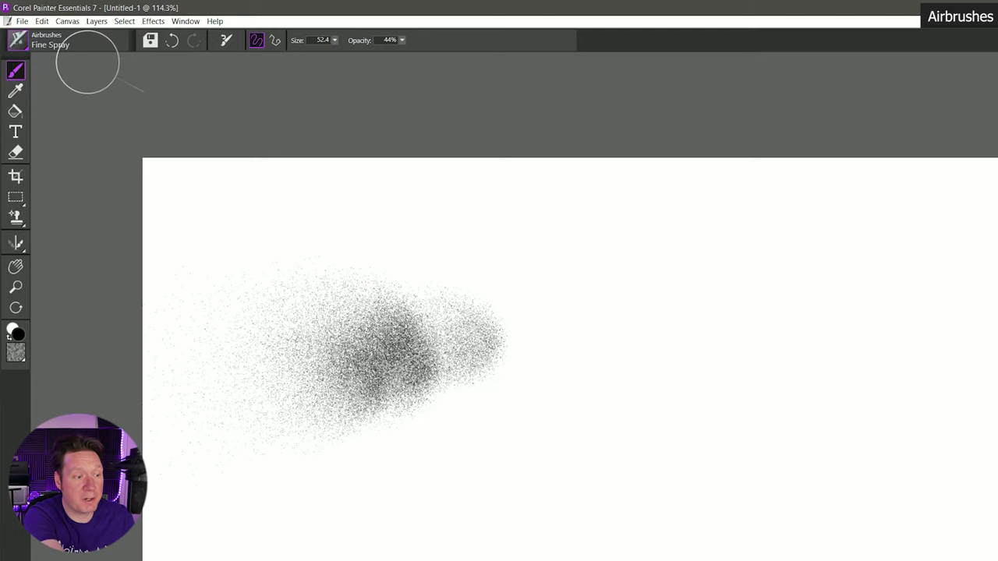
Step: Choose the Soft Airbrush and paint several soft gray rising strokes to the right of the speckled patch
{"action": "left_click", "coordinate": [74, 44]}
{"action": "left_click", "coordinate": [189, 346]}
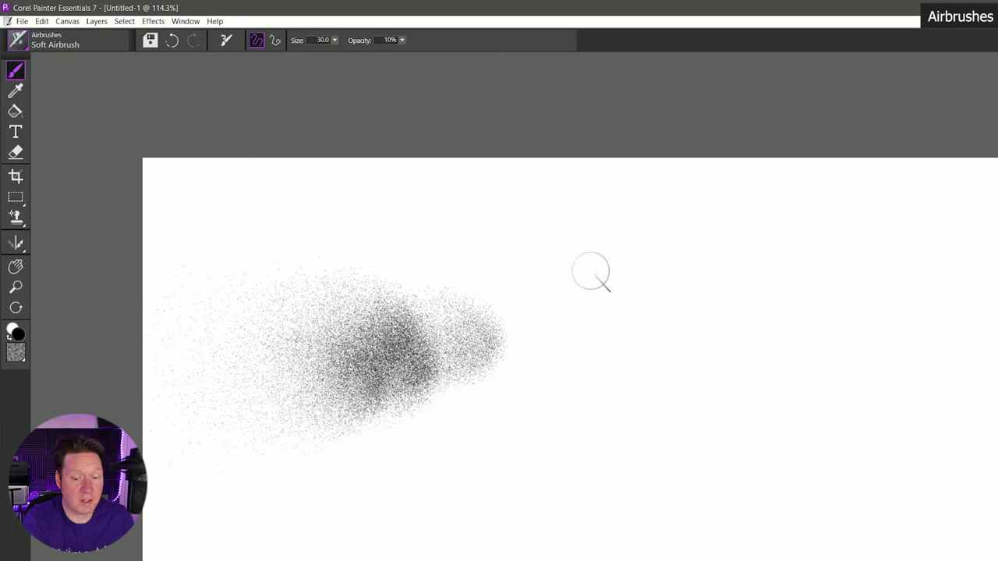
{"action": "mouse_move", "coordinate": [568, 288]}
{"action": "left_mouse_down"}
{"action": "mouse_move", "coordinate": [756, 231]}
{"action": "mouse_move", "coordinate": [761, 254]}
{"action": "left_mouse_up"}
{"action": "left_click_drag", "start_coordinate": [616, 347], "coordinate": [758, 285]}
{"action": "left_click_drag", "start_coordinate": [545, 306], "coordinate": [732, 220]}
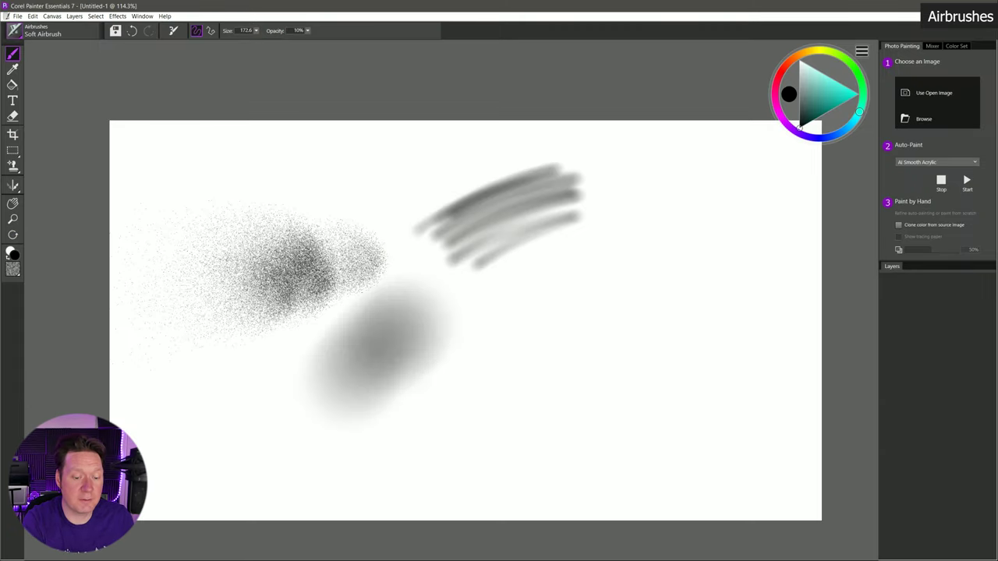
Step: Undo the last stroke and paint broad, overlapping Soft Airbrush shading at size 172.6 across the lower middle of the canvas
{"action": "key", "text": "ctrl+z"}
{"action": "mouse_move", "coordinate": [512, 416]}
{"action": "left_mouse_down"}
{"action": "mouse_move", "coordinate": [408, 549]}
{"action": "mouse_move", "coordinate": [601, 428]}
{"action": "left_mouse_up"}
{"action": "left_click_drag", "start_coordinate": [459, 413], "coordinate": [537, 319]}
{"action": "mouse_move", "coordinate": [300, 405]}
{"action": "left_mouse_down"}
{"action": "mouse_move", "coordinate": [397, 304]}
{"action": "mouse_move", "coordinate": [445, 390]}
{"action": "mouse_move", "coordinate": [514, 374]}
{"action": "left_mouse_up"}
{"action": "left_click_drag", "start_coordinate": [647, 437], "coordinate": [552, 334]}
Step: Choose the Variable Splatter brush and scatter black dots over the speckled patch and the soft shading
{"action": "left_click", "coordinate": [16, 33]}
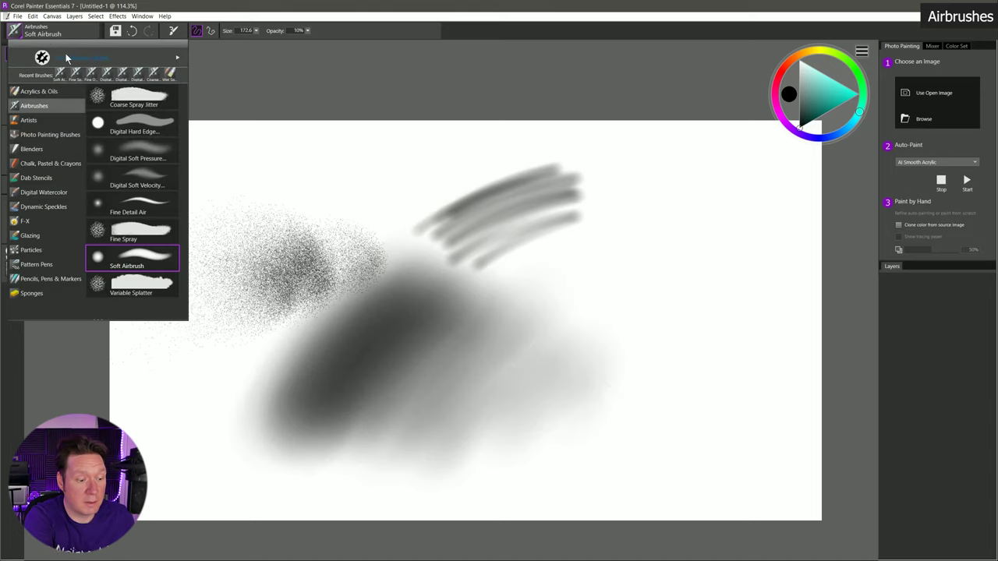
{"action": "left_click", "coordinate": [146, 291]}
{"action": "mouse_move", "coordinate": [347, 215]}
{"action": "left_mouse_down"}
{"action": "mouse_move", "coordinate": [417, 176]}
{"action": "mouse_move", "coordinate": [292, 261]}
{"action": "mouse_move", "coordinate": [281, 312]}
{"action": "mouse_move", "coordinate": [384, 287]}
{"action": "mouse_move", "coordinate": [457, 293]}
{"action": "mouse_move", "coordinate": [526, 331]}
{"action": "mouse_move", "coordinate": [551, 304]}
{"action": "mouse_move", "coordinate": [591, 298]}
{"action": "mouse_move", "coordinate": [573, 382]}
{"action": "left_mouse_up"}
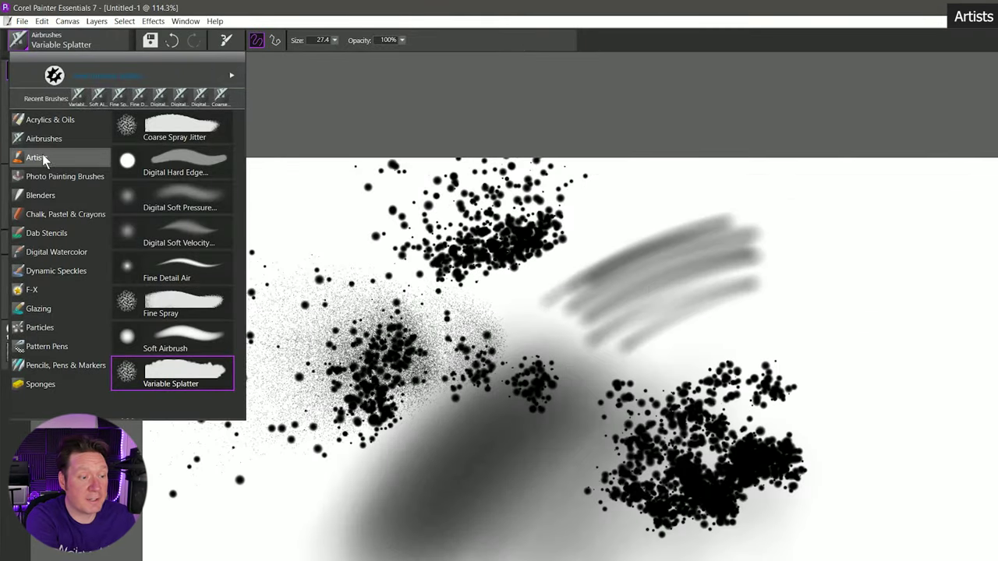
Step: Choose the Impressionist Blender brush from the Artists category and smear the splatter, speckles and gray shading into short dabs
{"action": "left_click", "coordinate": [43, 156]}
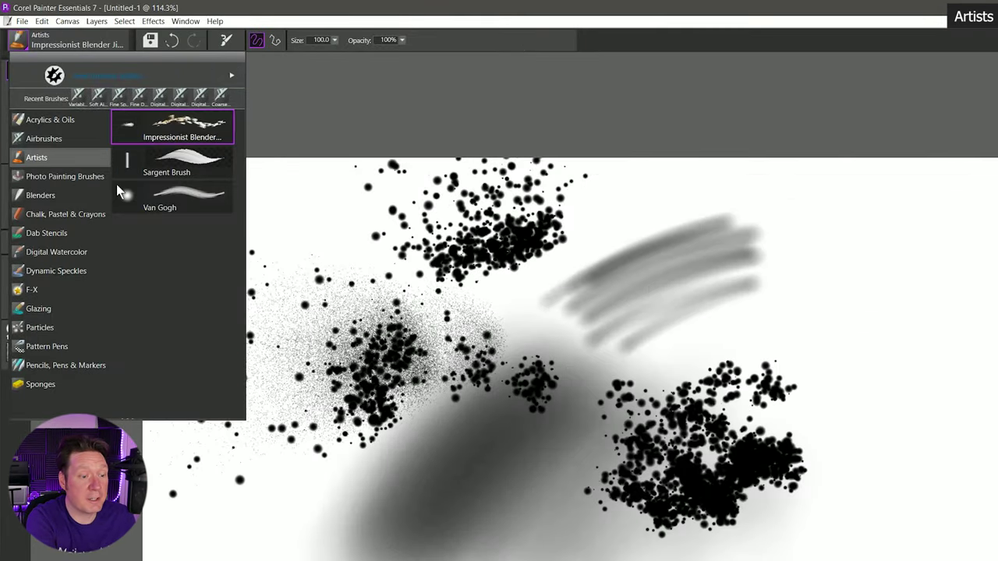
{"action": "left_click", "coordinate": [207, 128]}
{"action": "mouse_move", "coordinate": [511, 214]}
{"action": "left_mouse_down"}
{"action": "mouse_move", "coordinate": [425, 269]}
{"action": "mouse_move", "coordinate": [553, 215]}
{"action": "mouse_move", "coordinate": [397, 273]}
{"action": "left_mouse_up"}
{"action": "mouse_move", "coordinate": [483, 187]}
{"action": "left_mouse_down"}
{"action": "mouse_move", "coordinate": [312, 390]}
{"action": "mouse_move", "coordinate": [350, 445]}
{"action": "mouse_move", "coordinate": [553, 339]}
{"action": "mouse_move", "coordinate": [561, 347]}
{"action": "mouse_move", "coordinate": [389, 538]}
{"action": "mouse_move", "coordinate": [608, 421]}
{"action": "mouse_move", "coordinate": [725, 312]}
{"action": "mouse_move", "coordinate": [561, 312]}
{"action": "mouse_move", "coordinate": [772, 222]}
{"action": "mouse_move", "coordinate": [612, 467]}
{"action": "left_mouse_up"}
{"action": "mouse_move", "coordinate": [623, 421]}
{"action": "left_mouse_down"}
{"action": "mouse_move", "coordinate": [741, 499]}
{"action": "mouse_move", "coordinate": [819, 467]}
{"action": "left_mouse_up"}
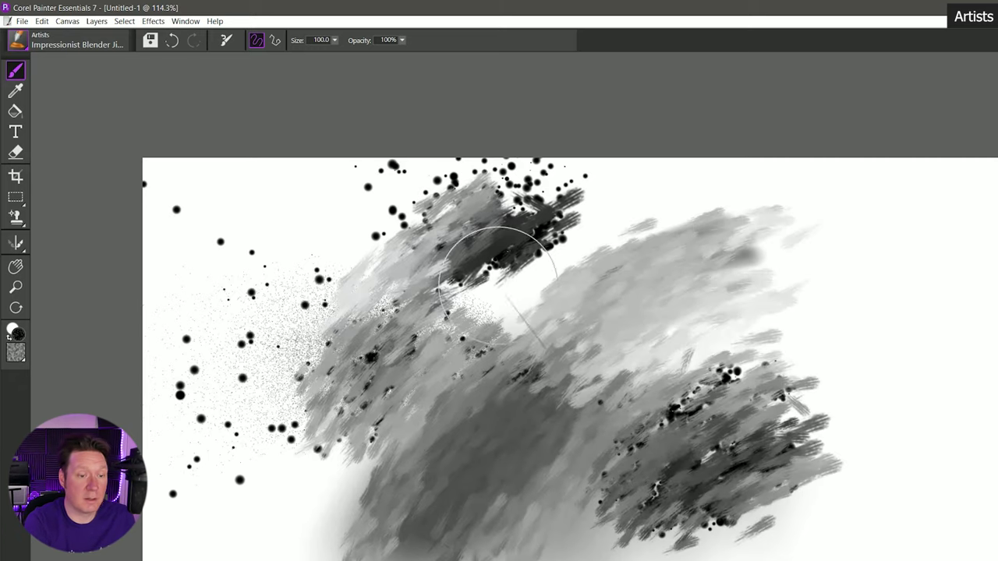
Step: Choose the Sargent Brush, paint teal strokes over the right part of the smeared marks, and overlap them with dark blue strokes
{"action": "left_click", "coordinate": [77, 43]}
{"action": "left_click", "coordinate": [208, 165]}
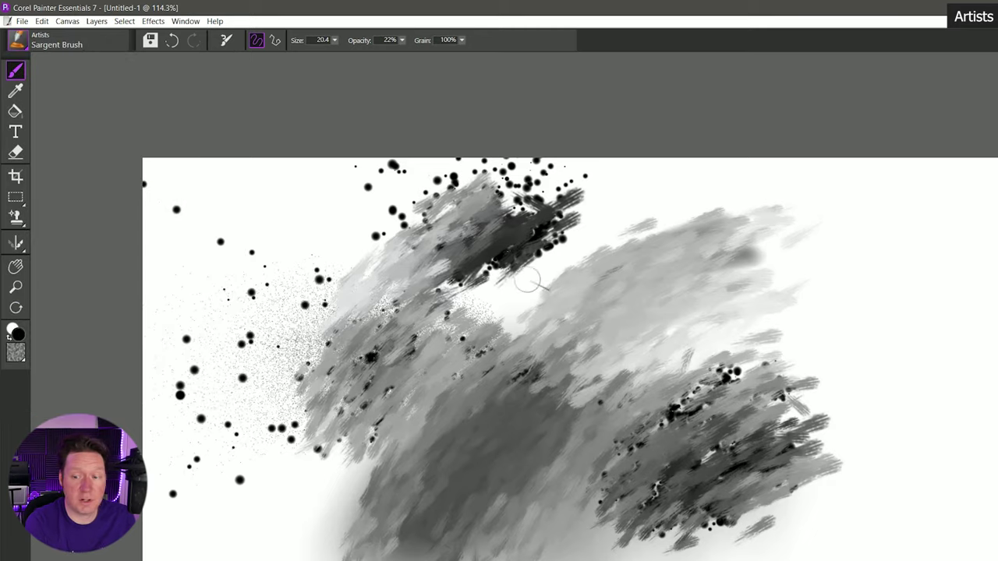
{"action": "mouse_move", "coordinate": [737, 308]}
{"action": "left_mouse_down"}
{"action": "mouse_move", "coordinate": [795, 242]}
{"action": "mouse_move", "coordinate": [810, 280]}
{"action": "mouse_move", "coordinate": [811, 359]}
{"action": "mouse_move", "coordinate": [764, 398]}
{"action": "left_mouse_up"}
{"action": "mouse_move", "coordinate": [811, 358]}
{"action": "left_mouse_down"}
{"action": "mouse_move", "coordinate": [799, 339]}
{"action": "mouse_move", "coordinate": [713, 460]}
{"action": "mouse_move", "coordinate": [737, 421]}
{"action": "mouse_move", "coordinate": [646, 500]}
{"action": "left_mouse_up"}
{"action": "mouse_move", "coordinate": [662, 425]}
{"action": "left_mouse_down"}
{"action": "mouse_move", "coordinate": [631, 491]}
{"action": "mouse_move", "coordinate": [702, 537]}
{"action": "mouse_move", "coordinate": [768, 519]}
{"action": "left_mouse_up"}
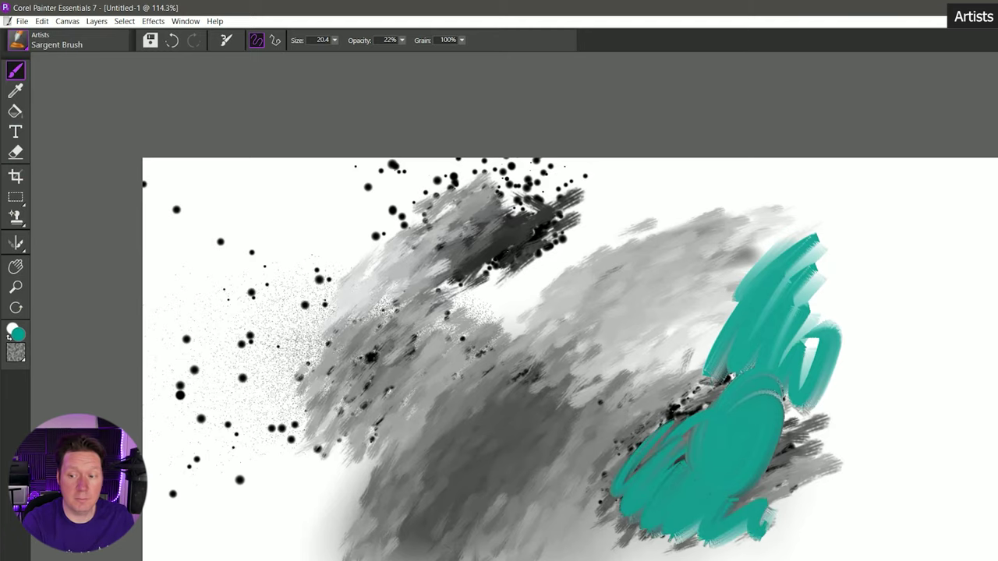
{"action": "mouse_move", "coordinate": [785, 286]}
{"action": "left_mouse_down"}
{"action": "mouse_move", "coordinate": [758, 287]}
{"action": "mouse_move", "coordinate": [711, 334]}
{"action": "mouse_move", "coordinate": [698, 368]}
{"action": "mouse_move", "coordinate": [704, 402]}
{"action": "mouse_move", "coordinate": [760, 343]}
{"action": "mouse_move", "coordinate": [689, 425]}
{"action": "left_mouse_up"}
{"action": "left_click_drag", "start_coordinate": [760, 394], "coordinate": [647, 479]}
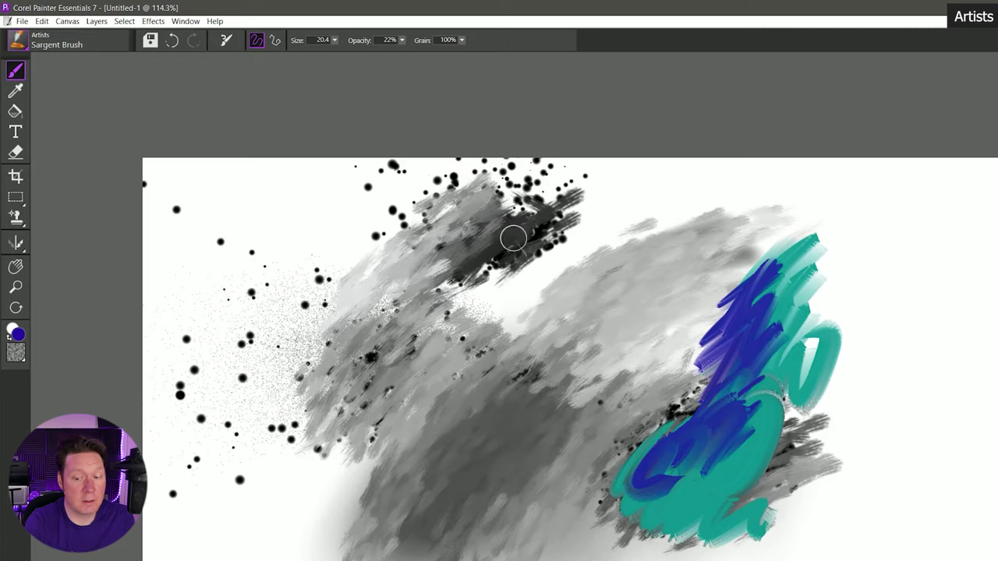
Step: Set the Sargent Brush grain to 11% and paint broad, overlapping dark blue strokes at size 116.5 on the cleared canvas
{"action": "left_click", "coordinate": [462, 40]}
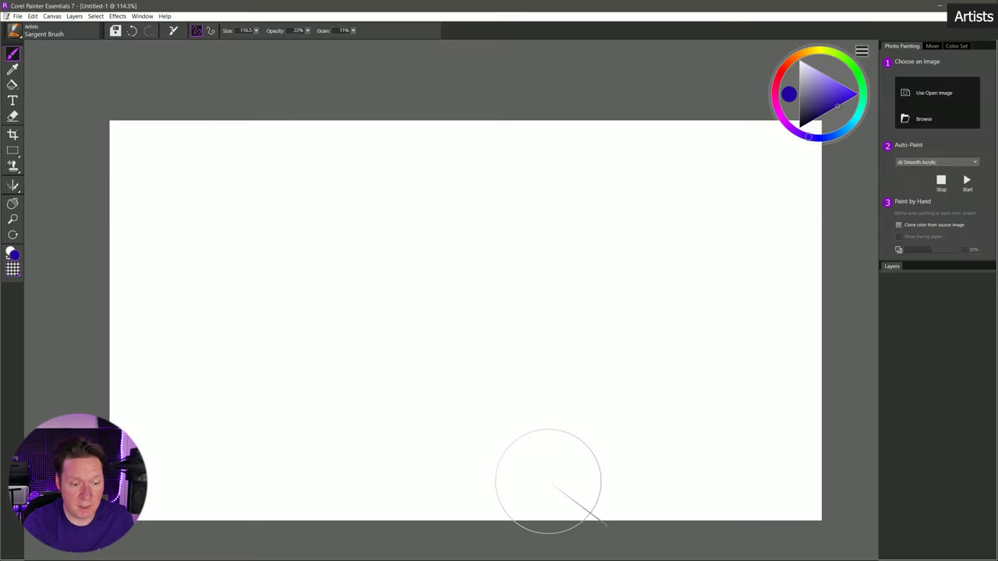
{"action": "mouse_move", "coordinate": [301, 204]}
{"action": "left_mouse_down"}
{"action": "mouse_move", "coordinate": [241, 324]}
{"action": "mouse_move", "coordinate": [225, 421]}
{"action": "left_mouse_up"}
{"action": "mouse_move", "coordinate": [312, 237]}
{"action": "left_mouse_down"}
{"action": "mouse_move", "coordinate": [294, 283]}
{"action": "mouse_move", "coordinate": [293, 438]}
{"action": "left_mouse_up"}
{"action": "left_click_drag", "start_coordinate": [349, 265], "coordinate": [347, 310]}
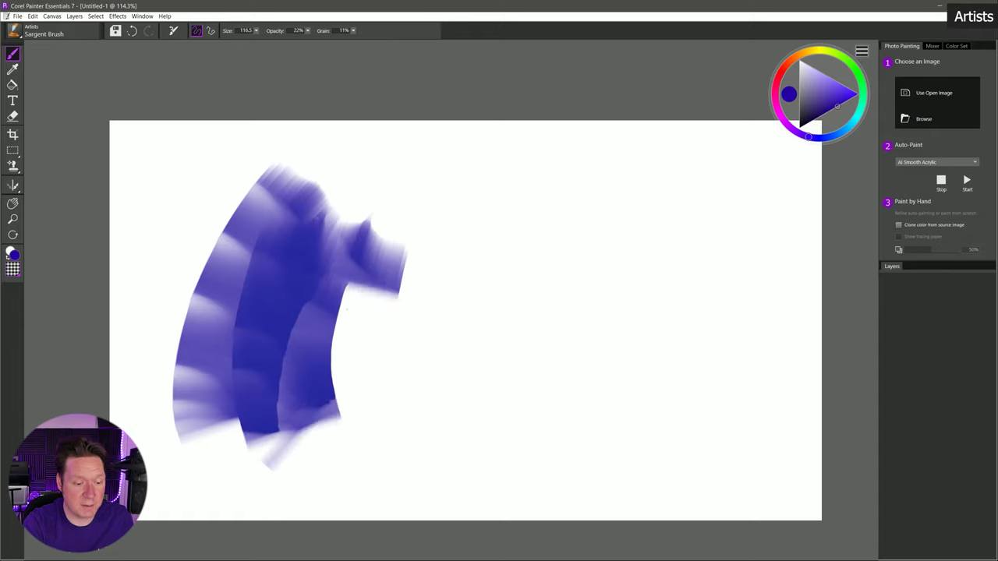
{"action": "left_click_drag", "start_coordinate": [366, 234], "coordinate": [382, 429]}
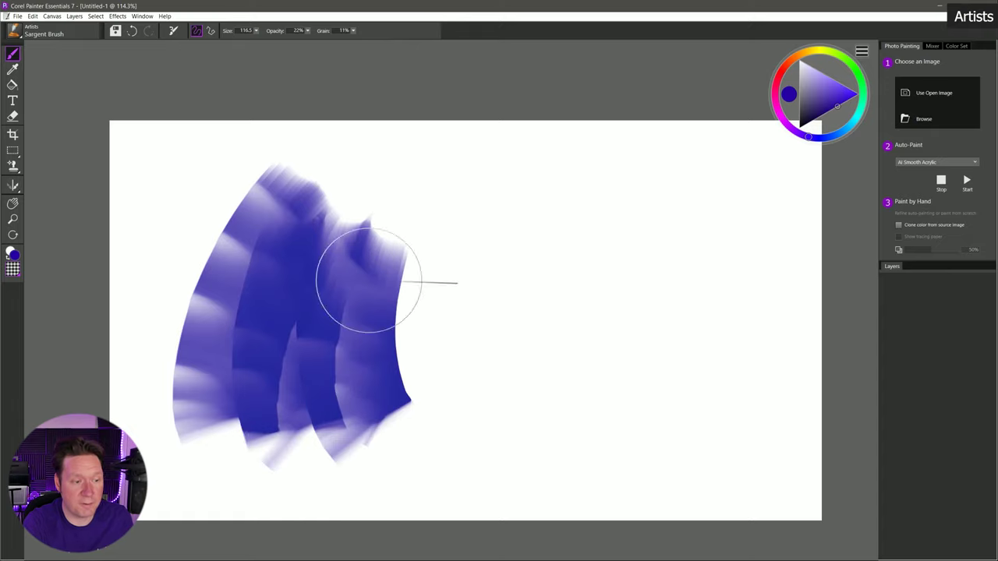
Step: Set the Sargent Brush grain to 2% and paint two long vertical strokes beside the dark blue ones
{"action": "left_click", "coordinate": [353, 30]}
{"action": "left_click_drag", "start_coordinate": [337, 44], "coordinate": [405, 43]}
{"action": "mouse_move", "coordinate": [456, 160]}
{"action": "left_mouse_down"}
{"action": "mouse_move", "coordinate": [471, 347]}
{"action": "mouse_move", "coordinate": [503, 436]}
{"action": "left_mouse_up"}
{"action": "left_click_drag", "start_coordinate": [535, 185], "coordinate": [562, 413]}
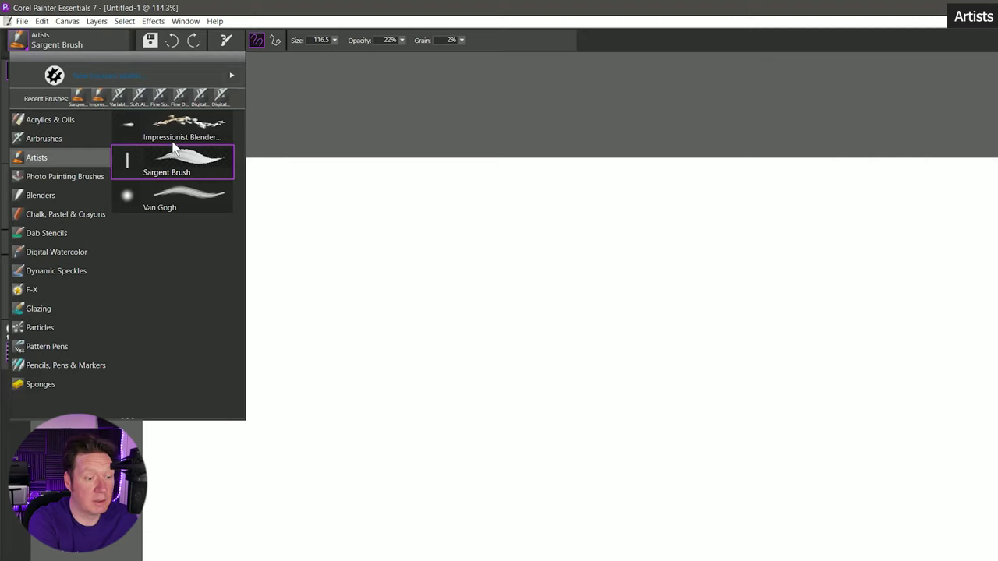
Step: Choose the Van Gogh brush and paint thin and wide curved strokes in blue and violet shades across the cleared canvas
{"action": "left_click", "coordinate": [173, 201]}
{"action": "left_click_drag", "start_coordinate": [327, 339], "coordinate": [529, 261]}
{"action": "mouse_move", "coordinate": [526, 284]}
{"action": "left_mouse_down"}
{"action": "mouse_move", "coordinate": [396, 319]}
{"action": "mouse_move", "coordinate": [357, 353]}
{"action": "left_mouse_up"}
{"action": "left_click_drag", "start_coordinate": [526, 287], "coordinate": [427, 368]}
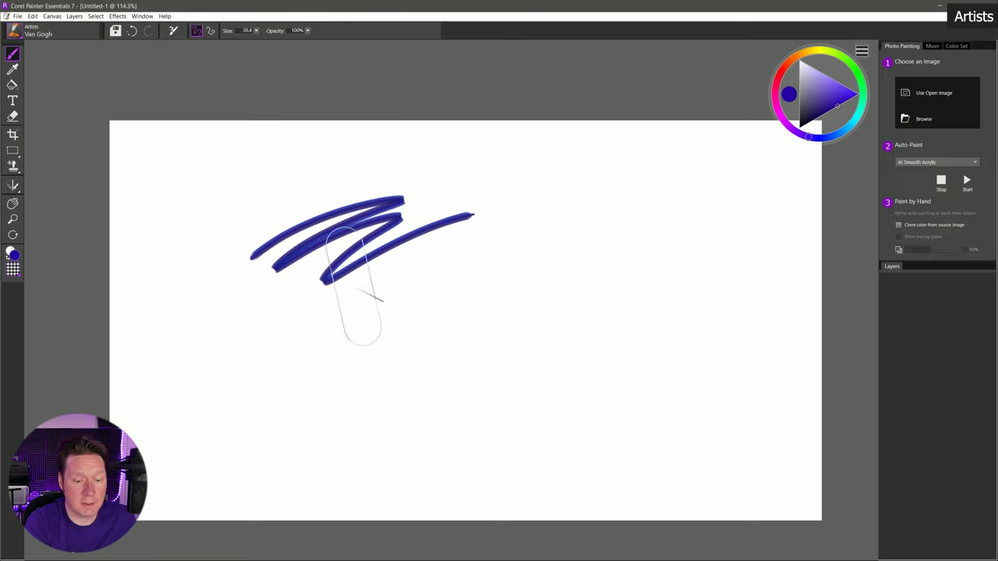
{"action": "left_click_drag", "start_coordinate": [356, 312], "coordinate": [468, 234]}
{"action": "mouse_move", "coordinate": [545, 257]}
{"action": "left_mouse_down"}
{"action": "mouse_move", "coordinate": [256, 356]}
{"action": "mouse_move", "coordinate": [281, 390]}
{"action": "left_mouse_up"}
{"action": "left_click_drag", "start_coordinate": [491, 273], "coordinate": [530, 432]}
{"action": "left_click_drag", "start_coordinate": [538, 285], "coordinate": [670, 417]}
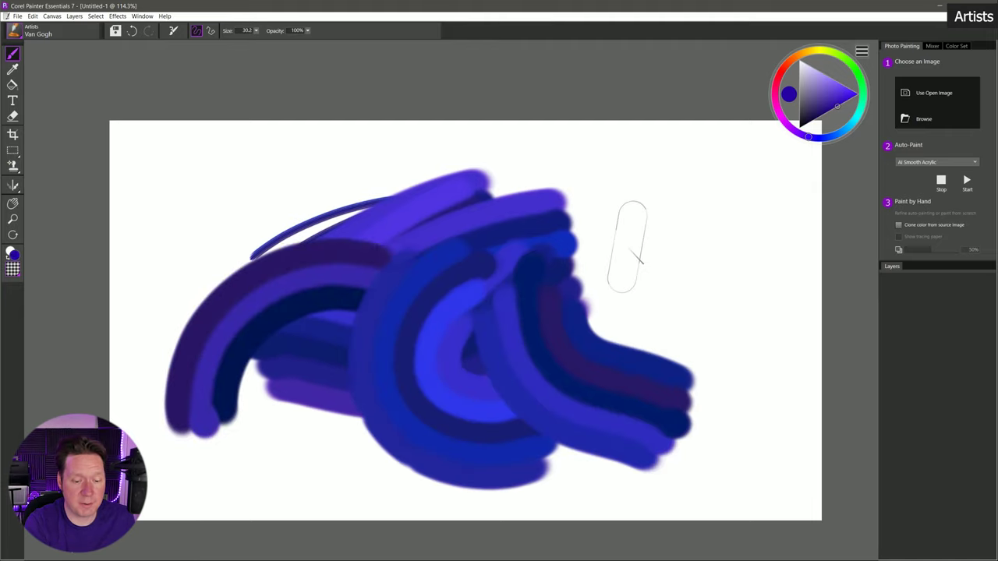
{"action": "left_click_drag", "start_coordinate": [629, 246], "coordinate": [713, 274]}
Step: Shift the paint hue from violet to blue and add more Van Gogh strokes on the right part of the canvas
{"action": "left_click", "coordinate": [829, 137]}
{"action": "left_click_drag", "start_coordinate": [727, 186], "coordinate": [612, 199]}
{"action": "left_click_drag", "start_coordinate": [620, 239], "coordinate": [602, 308]}
{"action": "left_click_drag", "start_coordinate": [669, 298], "coordinate": [705, 340]}
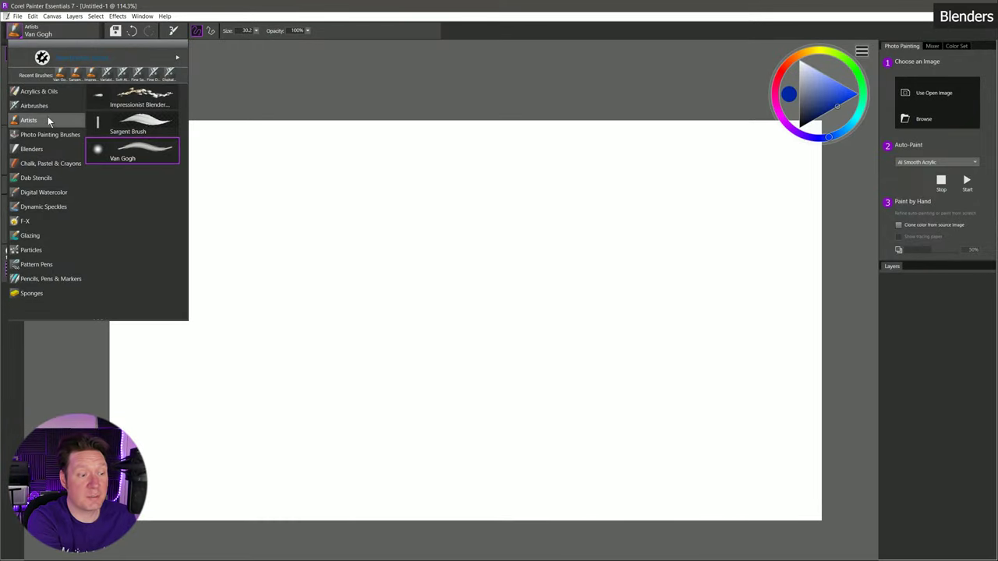
Step: Fill the middle of the cleared canvas with stacked blue Van Gogh arcs and add green arcs across their upper edge
{"action": "mouse_move", "coordinate": [303, 260]}
{"action": "left_mouse_down"}
{"action": "mouse_move", "coordinate": [532, 232]}
{"action": "mouse_move", "coordinate": [619, 263]}
{"action": "left_mouse_up"}
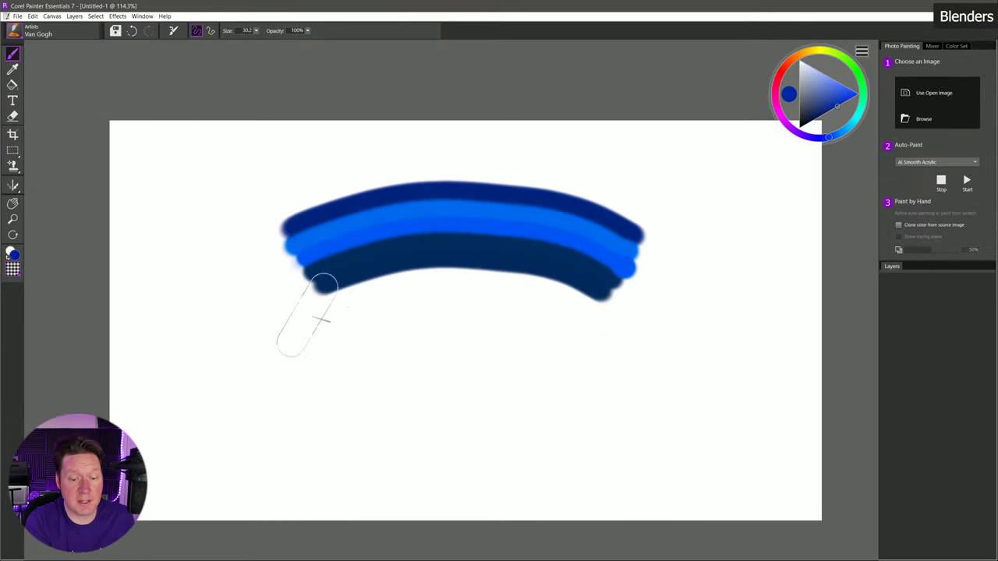
{"action": "left_click_drag", "start_coordinate": [304, 313], "coordinate": [612, 336]}
{"action": "mouse_move", "coordinate": [338, 362]}
{"action": "left_mouse_down"}
{"action": "mouse_move", "coordinate": [423, 357]}
{"action": "mouse_move", "coordinate": [645, 400]}
{"action": "left_mouse_up"}
{"action": "left_click_drag", "start_coordinate": [351, 418], "coordinate": [620, 458]}
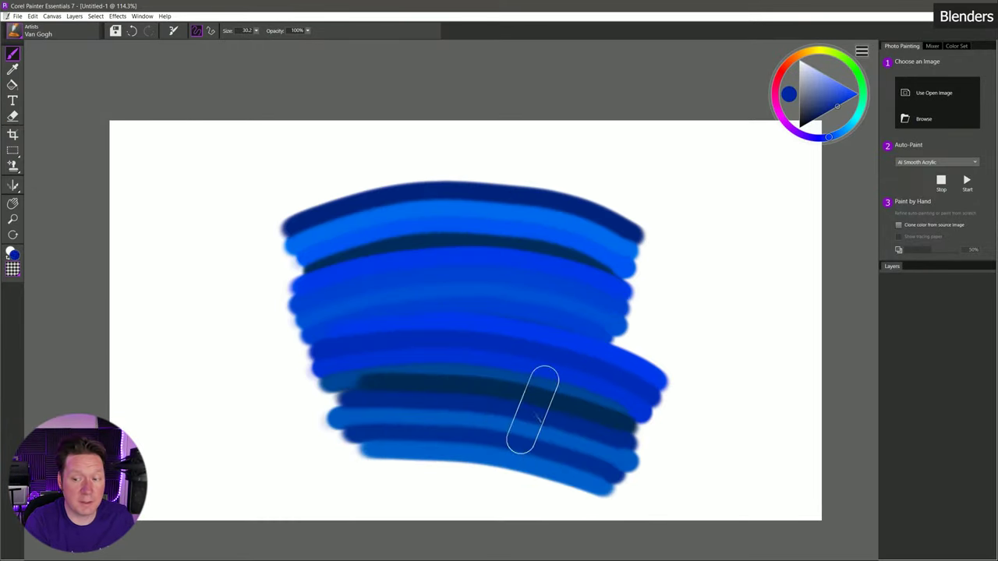
{"action": "left_click", "coordinate": [834, 56]}
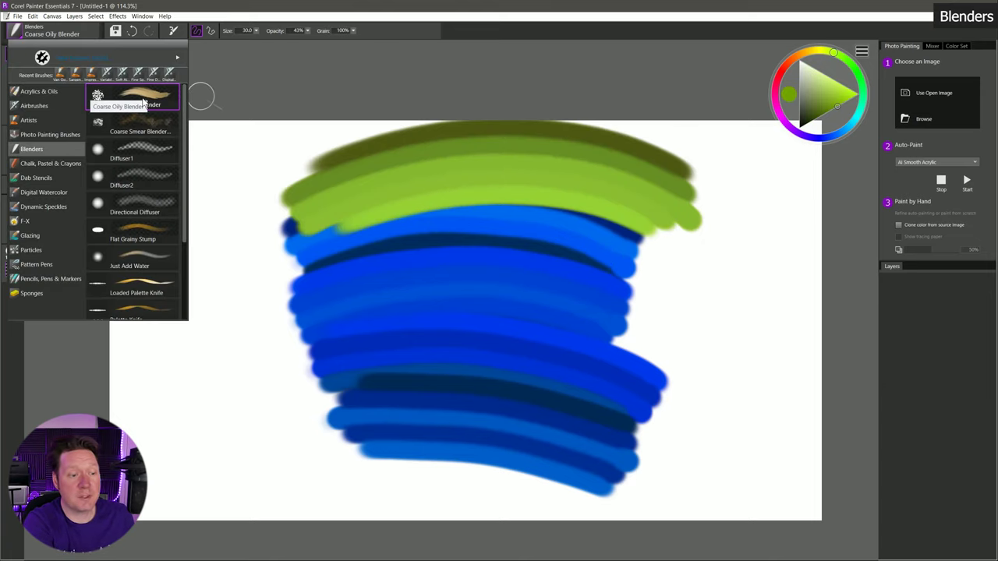
Step: Choose the Coarse Oily Blender and smear the boundary between the green and blue strokes with short zigzags
{"action": "left_click", "coordinate": [144, 99]}
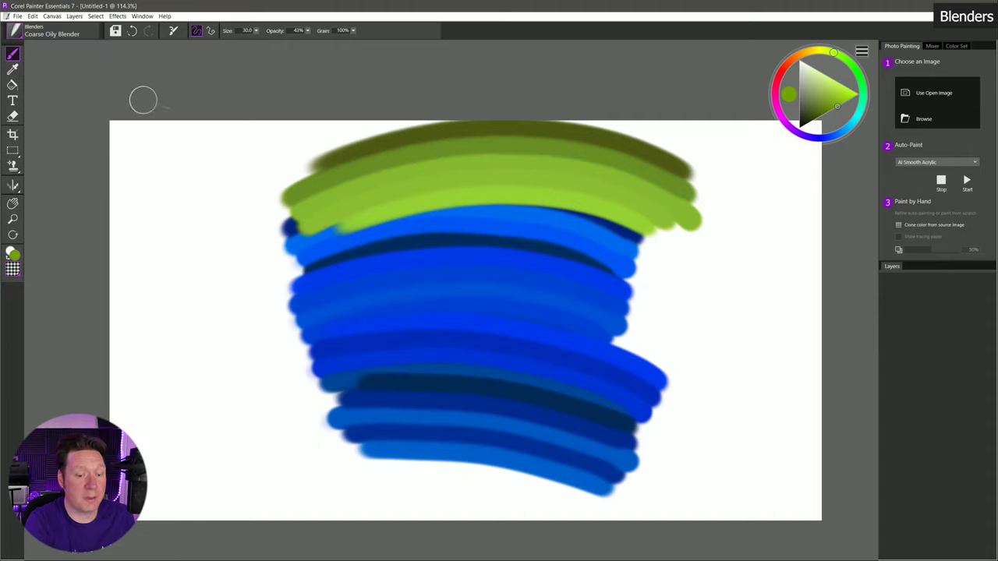
{"action": "mouse_move", "coordinate": [366, 228]}
{"action": "left_mouse_down"}
{"action": "mouse_move", "coordinate": [328, 261]}
{"action": "mouse_move", "coordinate": [382, 209]}
{"action": "mouse_move", "coordinate": [470, 189]}
{"action": "mouse_move", "coordinate": [604, 205]}
{"action": "mouse_move", "coordinate": [659, 238]}
{"action": "left_mouse_up"}
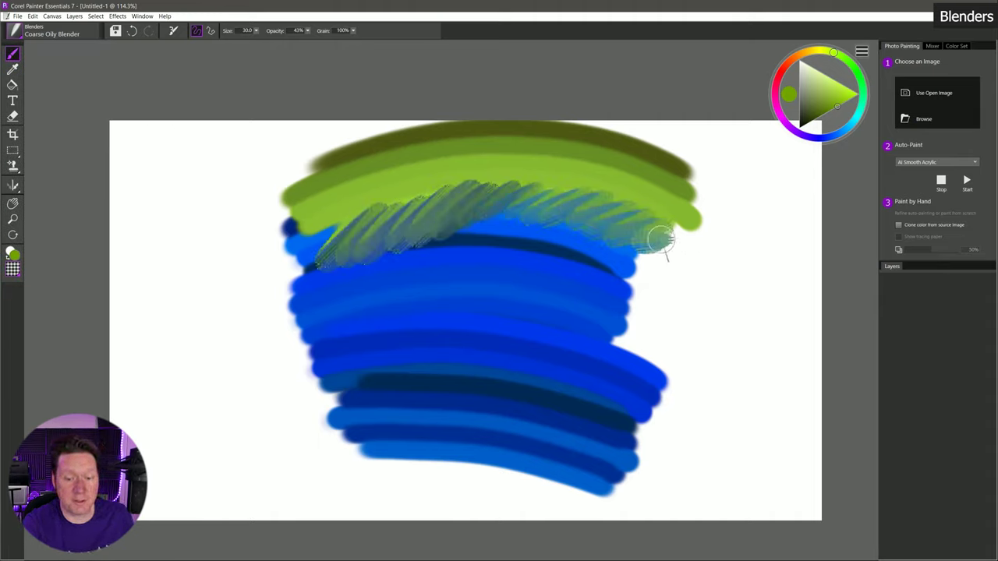
{"action": "left_click_drag", "start_coordinate": [465, 238], "coordinate": [598, 268]}
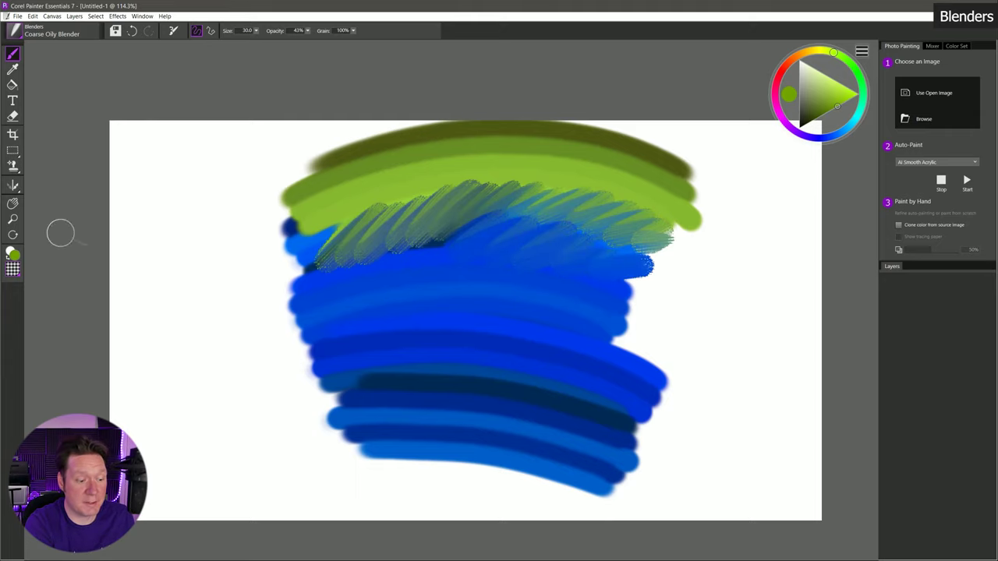
Step: Choose a blotchy paper texture, undo the smears, and blend the green-blue boundary again at brush size 27.3
{"action": "left_click", "coordinate": [14, 268]}
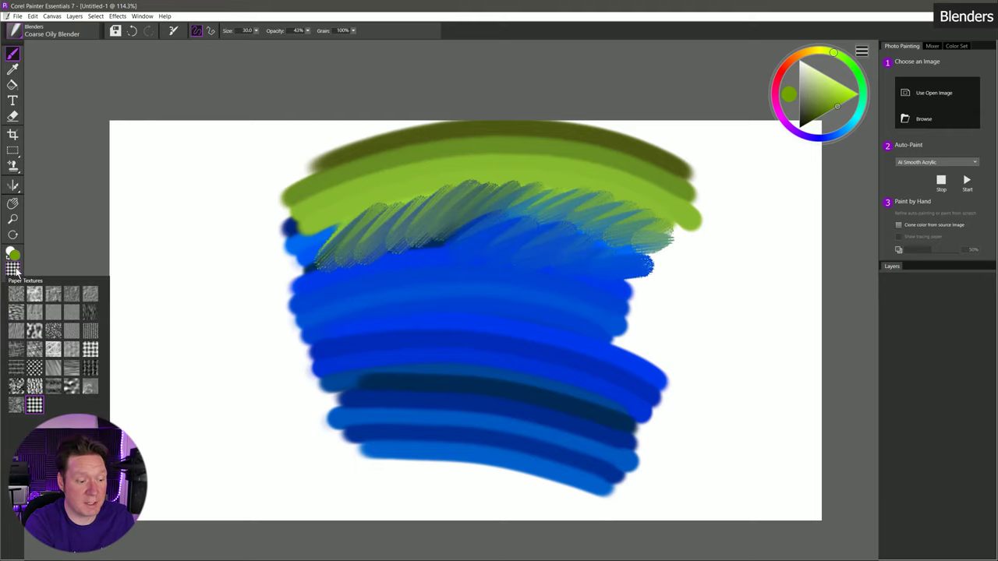
{"action": "left_click", "coordinate": [36, 332]}
{"action": "key", "text": "ctrl+z"}
{"action": "key", "text": "bracketleft"}
{"action": "mouse_move", "coordinate": [351, 238]}
{"action": "left_mouse_down"}
{"action": "mouse_move", "coordinate": [381, 269]}
{"action": "mouse_move", "coordinate": [476, 187]}
{"action": "mouse_move", "coordinate": [503, 222]}
{"action": "left_mouse_up"}
{"action": "left_click_drag", "start_coordinate": [538, 187], "coordinate": [639, 222]}
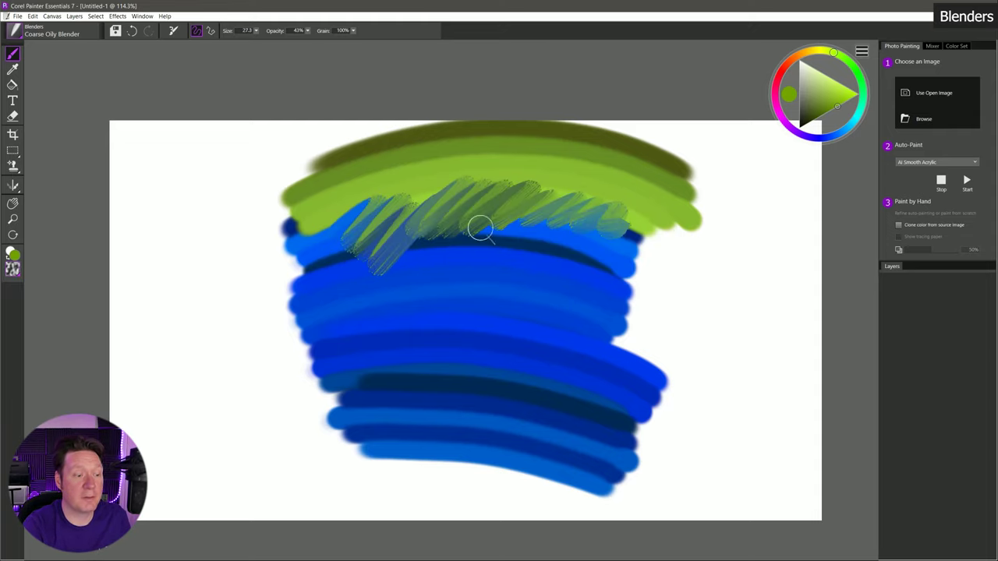
Step: Set the Coarse Oily Blender grain to 13%, undo the textured smears, and blend the green-blue boundary again
{"action": "left_click", "coordinate": [352, 30]}
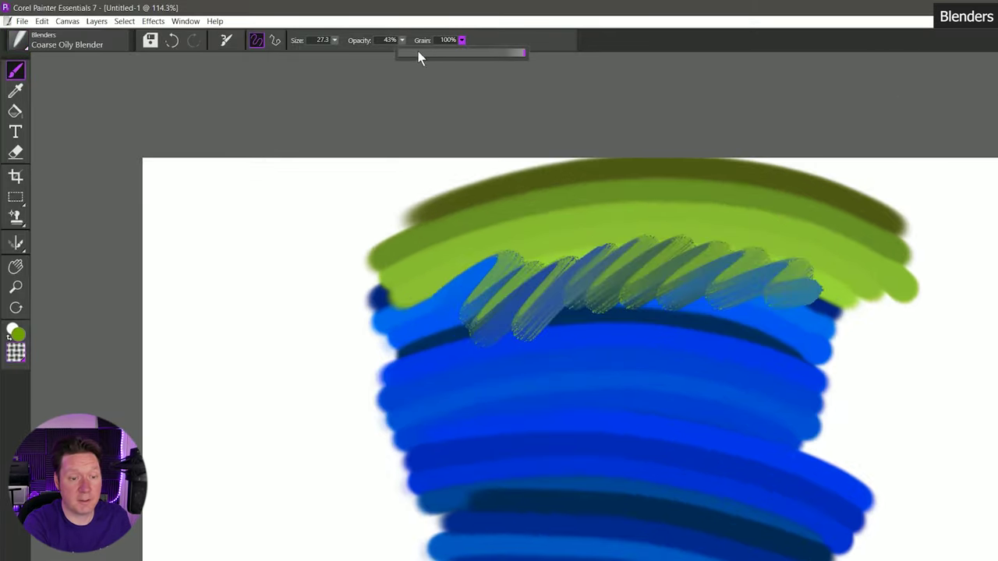
{"action": "left_click", "coordinate": [414, 53]}
{"action": "key", "text": "ctrl+z"}
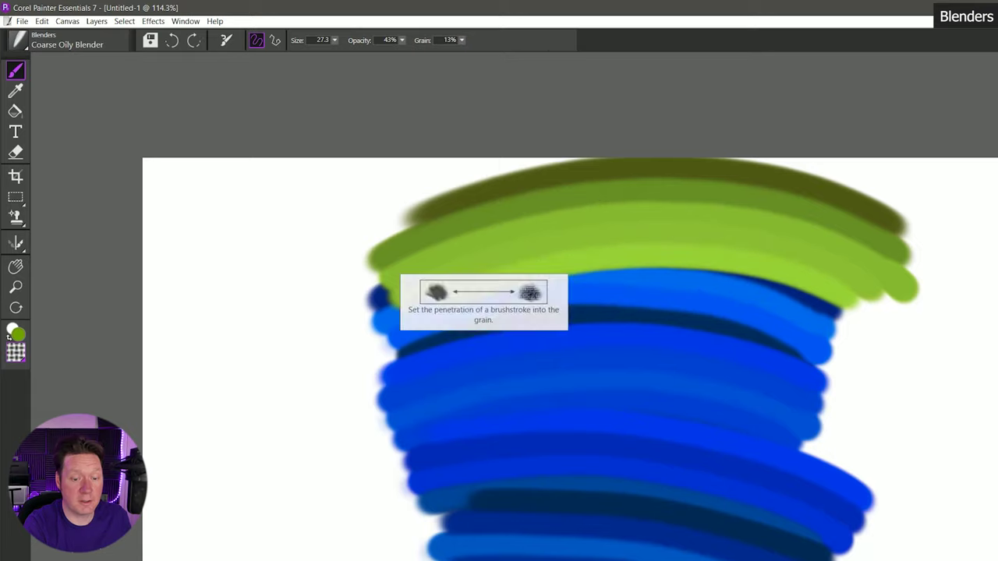
{"action": "mouse_move", "coordinate": [445, 301]}
{"action": "left_mouse_down"}
{"action": "mouse_move", "coordinate": [495, 324]}
{"action": "mouse_move", "coordinate": [624, 269]}
{"action": "mouse_move", "coordinate": [740, 272]}
{"action": "mouse_move", "coordinate": [857, 298]}
{"action": "left_mouse_up"}
{"action": "mouse_move", "coordinate": [514, 311]}
{"action": "left_mouse_down"}
{"action": "mouse_move", "coordinate": [710, 311]}
{"action": "mouse_move", "coordinate": [811, 343]}
{"action": "left_mouse_up"}
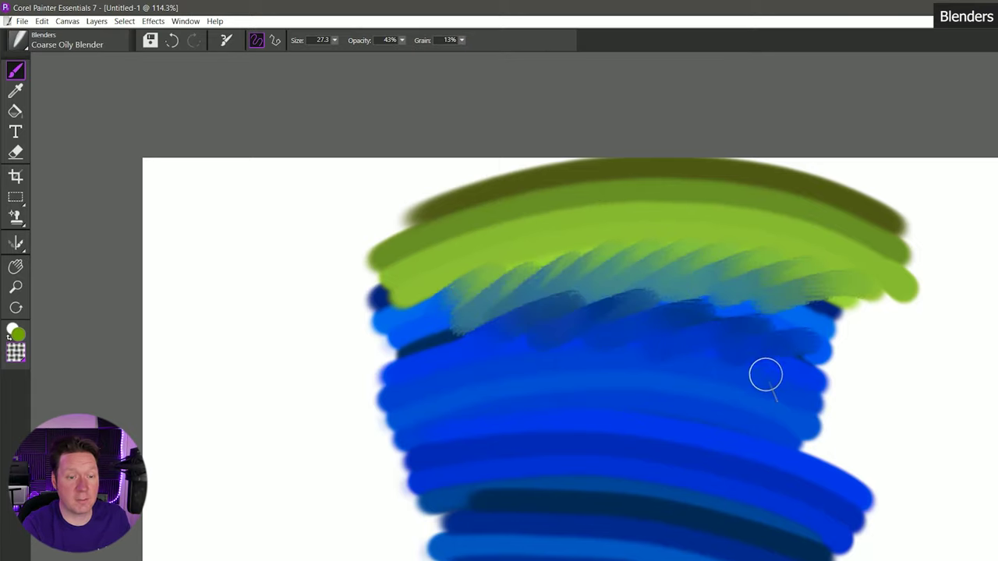
Step: Set the grain to 4%, undo the last blends, and smear the green-blue boundary and the right edge of the blue strokes
{"action": "left_click", "coordinate": [463, 40]}
{"action": "left_click_drag", "start_coordinate": [413, 53], "coordinate": [402, 53]}
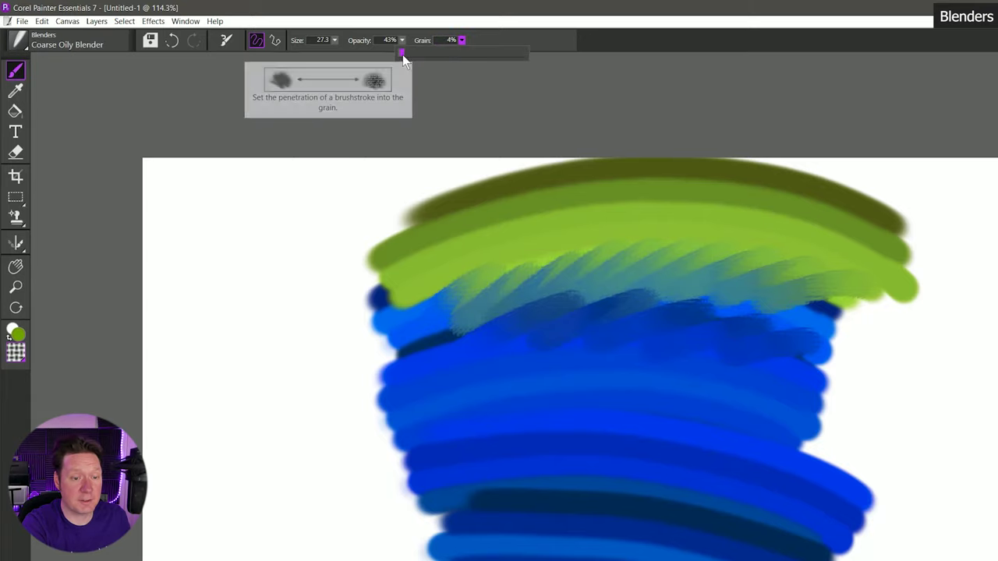
{"action": "key", "text": "ctrl+z"}
{"action": "key", "text": "ctrl+z"}
{"action": "mouse_move", "coordinate": [477, 284]}
{"action": "left_mouse_down"}
{"action": "mouse_move", "coordinate": [443, 341]}
{"action": "mouse_move", "coordinate": [647, 312]}
{"action": "mouse_move", "coordinate": [780, 269]}
{"action": "mouse_move", "coordinate": [850, 297]}
{"action": "mouse_move", "coordinate": [639, 250]}
{"action": "mouse_move", "coordinate": [452, 321]}
{"action": "left_mouse_up"}
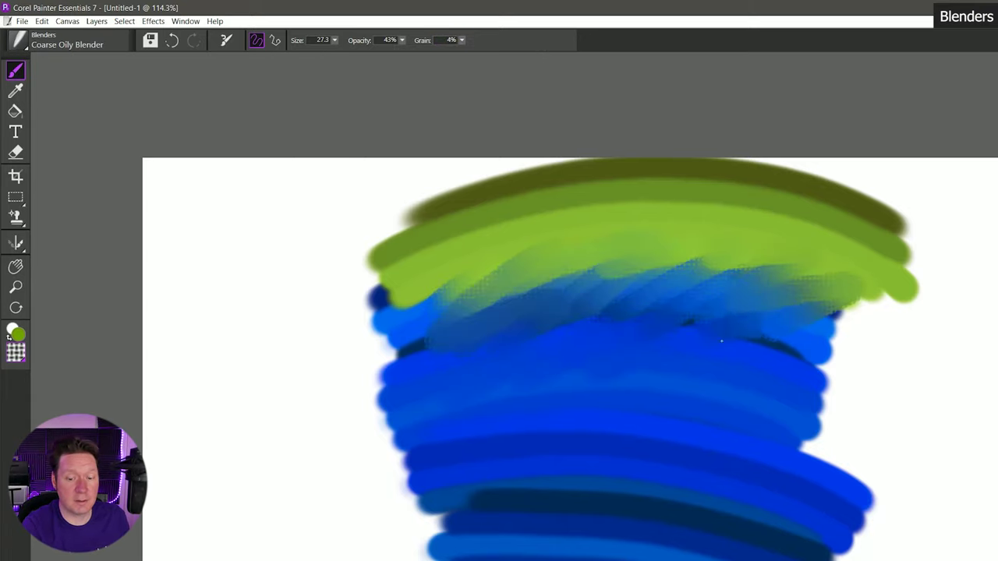
{"action": "left_click_drag", "start_coordinate": [838, 351], "coordinate": [850, 472]}
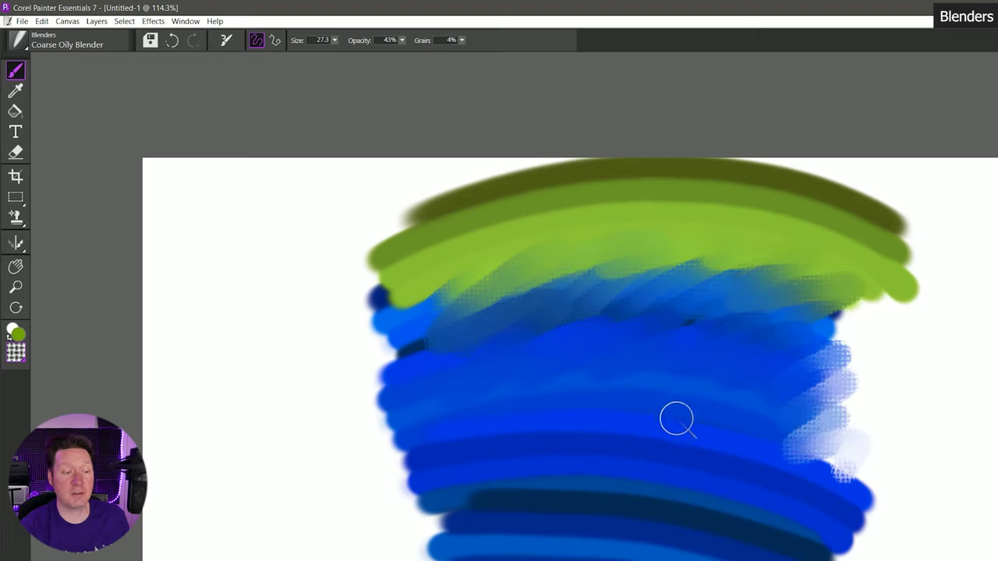
Step: Undo the oily smears, try the Coarse Smear Blender along the green-blue boundary, and undo that smear
{"action": "left_click", "coordinate": [40, 43]}
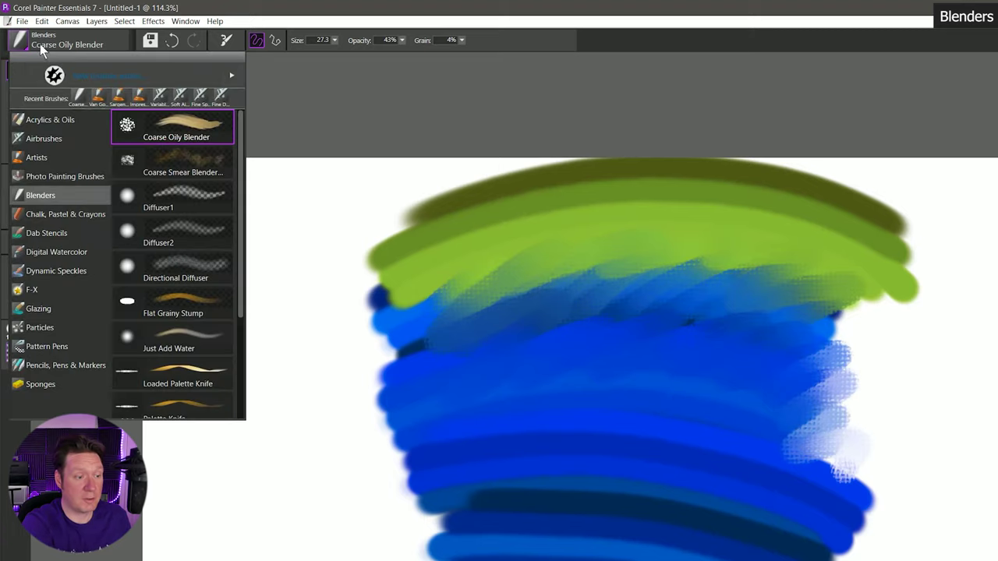
{"action": "left_click", "coordinate": [205, 160]}
{"action": "key", "text": "ctrl+z"}
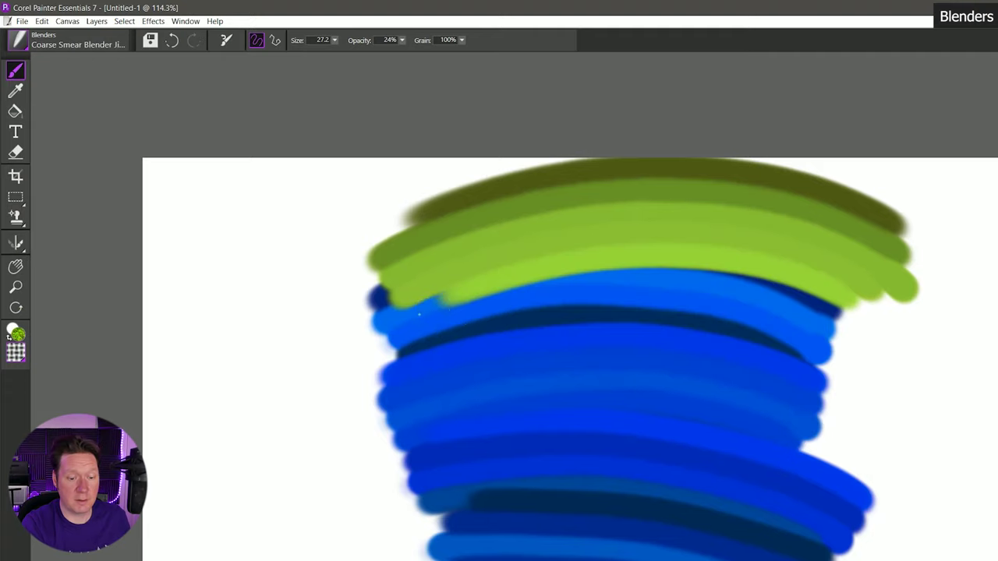
{"action": "mouse_move", "coordinate": [406, 300]}
{"action": "left_mouse_down"}
{"action": "mouse_move", "coordinate": [608, 277]}
{"action": "mouse_move", "coordinate": [709, 241]}
{"action": "mouse_move", "coordinate": [810, 304]}
{"action": "mouse_move", "coordinate": [832, 339]}
{"action": "left_mouse_up"}
{"action": "key", "text": "ctrl+z"}
Step: Choose the Diffuser1 brush, enlarge it to size 69.5, and diffuse the boundary between the green and blue strokes
{"action": "left_click", "coordinate": [47, 45]}
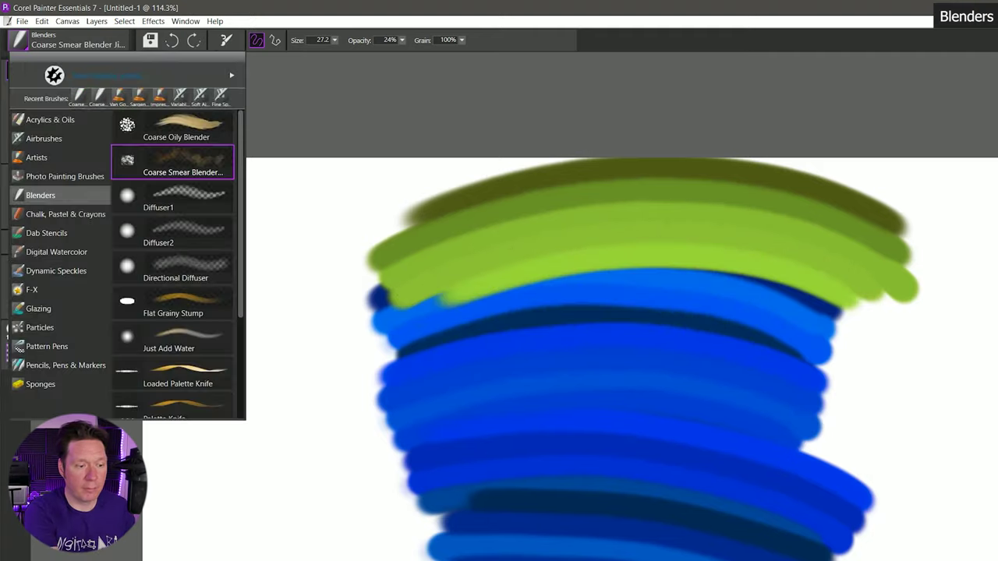
{"action": "left_click", "coordinate": [181, 201]}
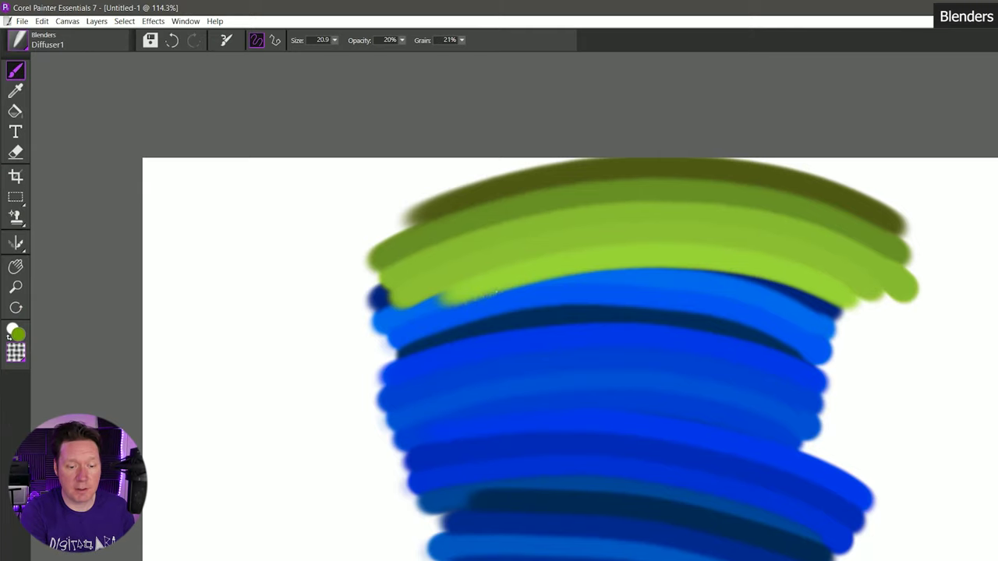
{"action": "key", "text": "bracketright"}
{"action": "key", "text": "bracketright"}
{"action": "key", "text": "bracketright"}
{"action": "key", "text": "bracketright"}
{"action": "key", "text": "bracketright"}
{"action": "key", "text": "bracketright"}
{"action": "key", "text": "bracketright"}
{"action": "key", "text": "bracketright"}
{"action": "key", "text": "bracketright"}
{"action": "key", "text": "bracketright"}
{"action": "left_click_drag", "start_coordinate": [517, 290], "coordinate": [575, 276]}
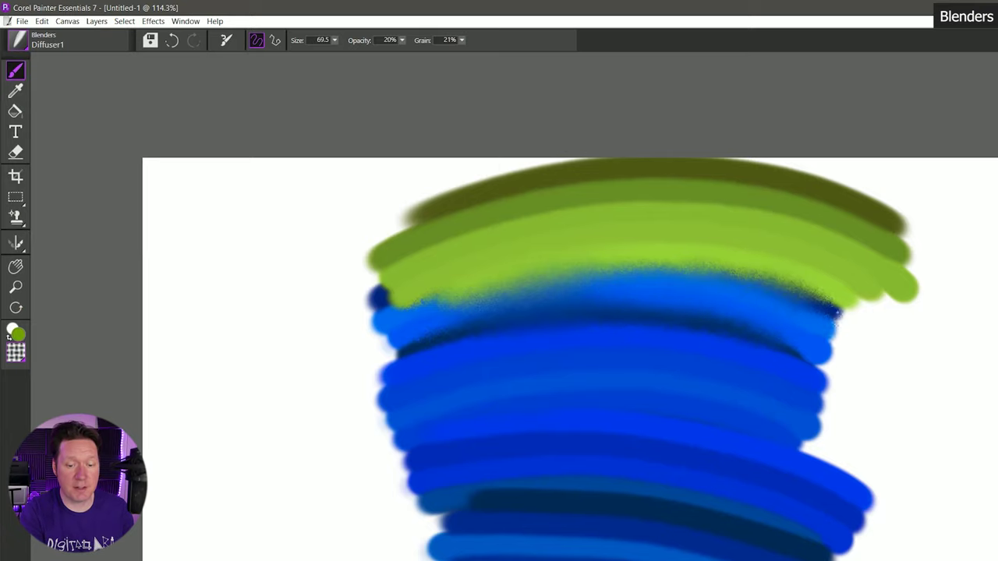
Step: Undo the last diffusion, try Diffuser1 at 3% opacity on the green-blue boundary, and raise the opacity to 100%
{"action": "key", "text": "ctrl+z"}
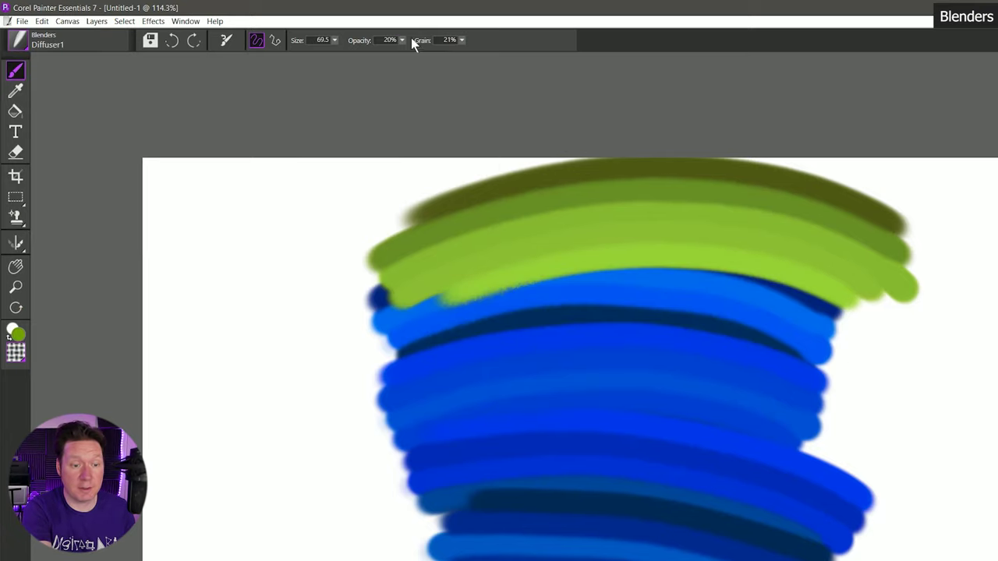
{"action": "left_click", "coordinate": [401, 40]}
{"action": "left_click", "coordinate": [343, 52]}
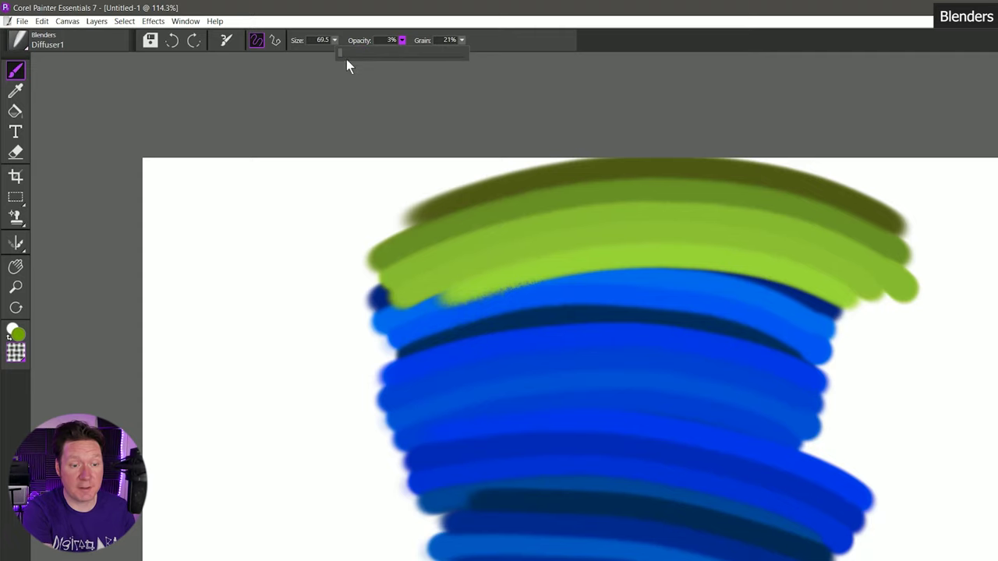
{"action": "left_click", "coordinate": [478, 234]}
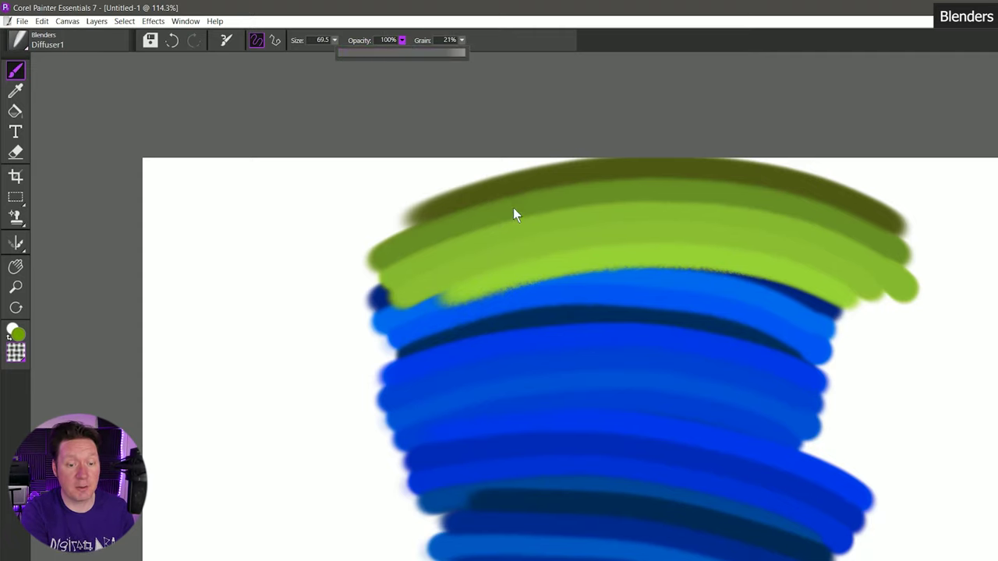
Step: Diffuse the green-blue boundary and the left edge of the blue strokes with Diffuser1 at 100% opacity
{"action": "mouse_move", "coordinate": [491, 293]}
{"action": "left_mouse_down"}
{"action": "mouse_move", "coordinate": [698, 269]}
{"action": "mouse_move", "coordinate": [768, 283]}
{"action": "left_mouse_up"}
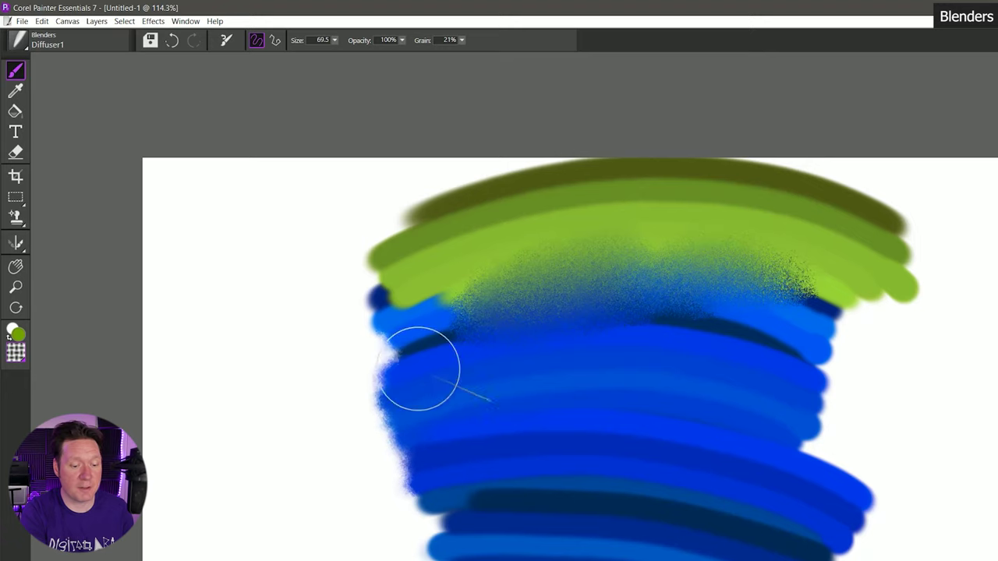
{"action": "mouse_move", "coordinate": [394, 367]}
{"action": "left_mouse_down"}
{"action": "mouse_move", "coordinate": [375, 437]}
{"action": "mouse_move", "coordinate": [386, 316]}
{"action": "left_mouse_up"}
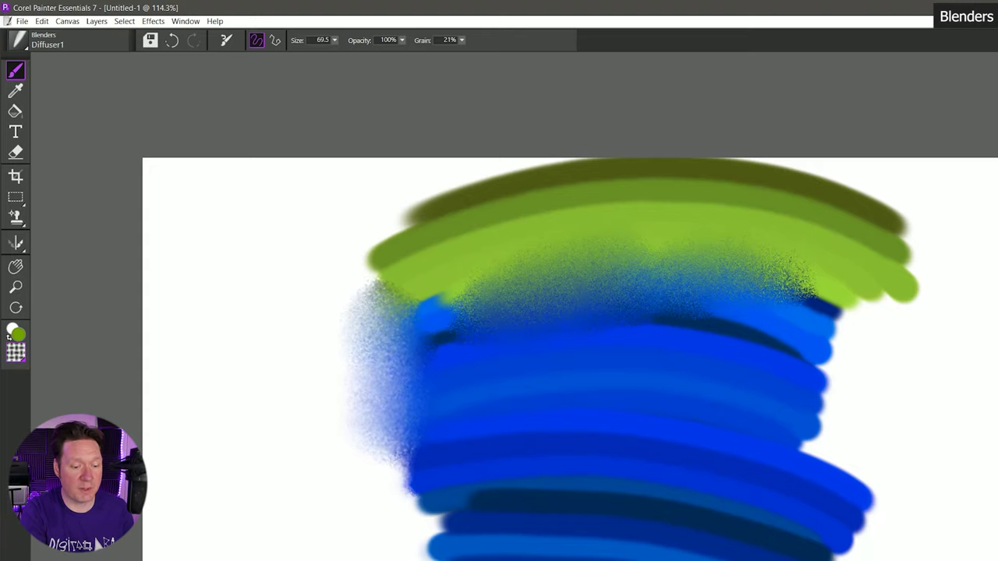
{"action": "left_click_drag", "start_coordinate": [663, 265], "coordinate": [534, 257]}
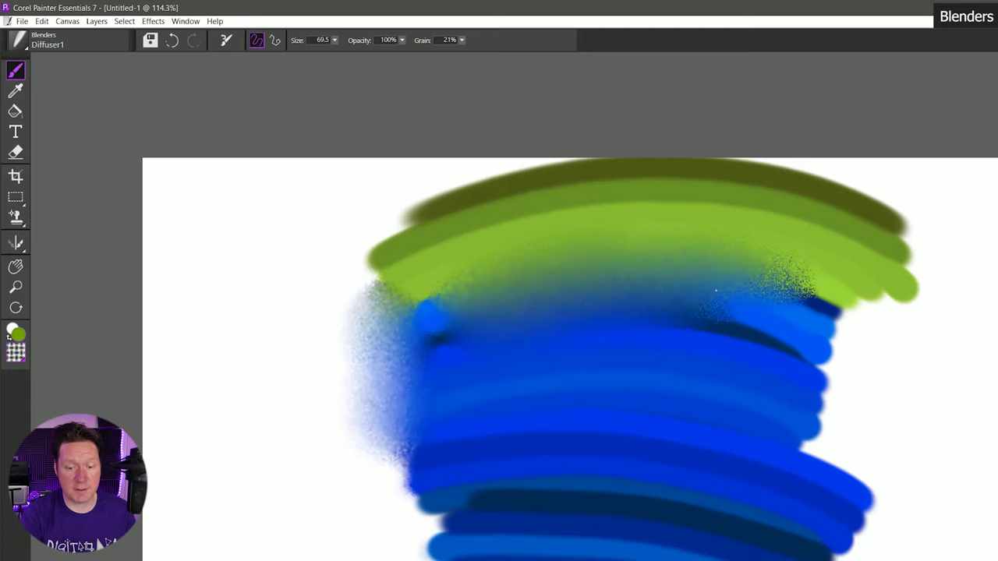
Step: Undo the last two diffusions and roughen the left edge of the blue strokes with the Diffuser2 brush
{"action": "key", "text": "ctrl+z"}
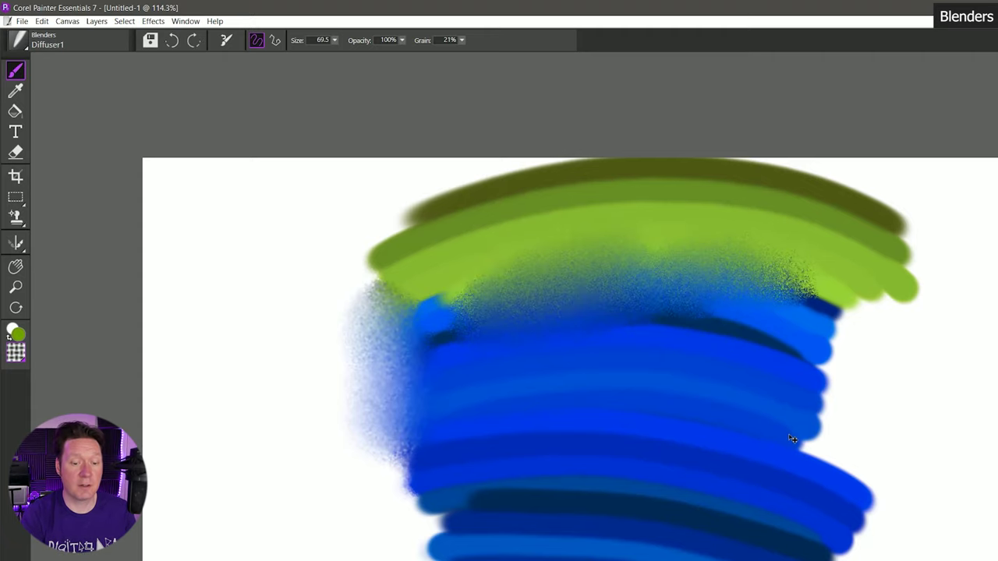
{"action": "key", "text": "ctrl+z"}
{"action": "left_click", "coordinate": [30, 43]}
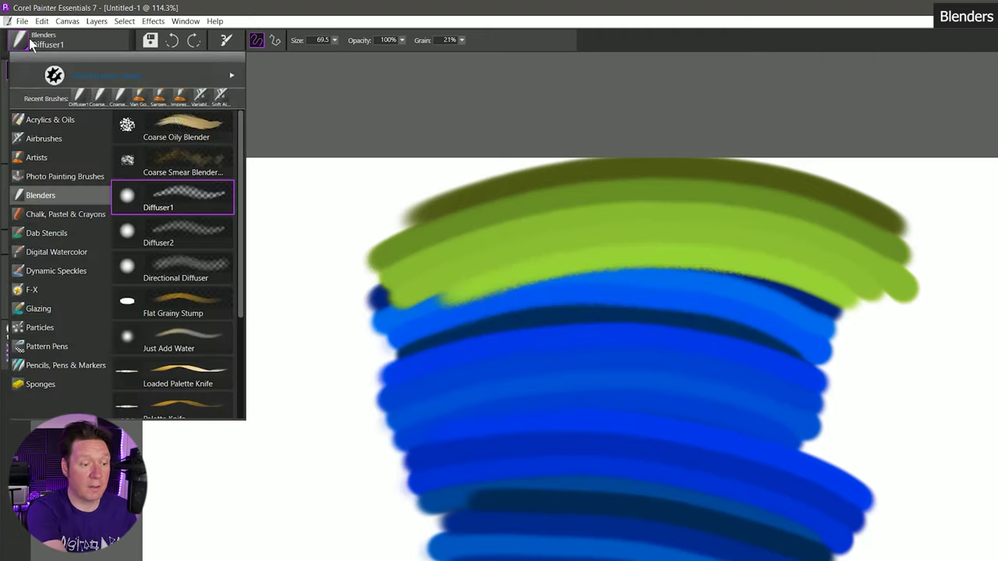
{"action": "left_click", "coordinate": [190, 234]}
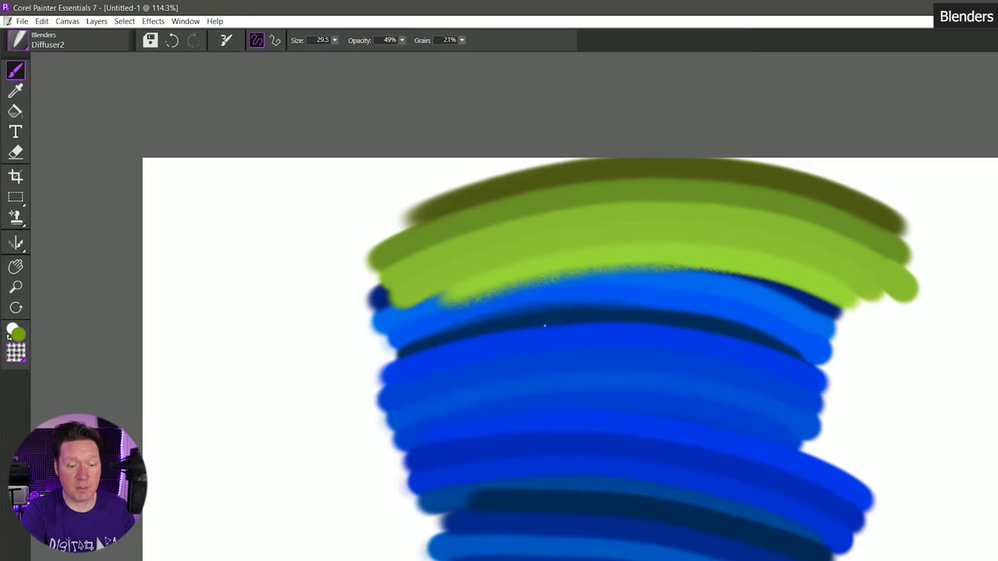
{"action": "mouse_move", "coordinate": [373, 284]}
{"action": "left_mouse_down"}
{"action": "mouse_move", "coordinate": [393, 487]}
{"action": "mouse_move", "coordinate": [364, 367]}
{"action": "left_mouse_up"}
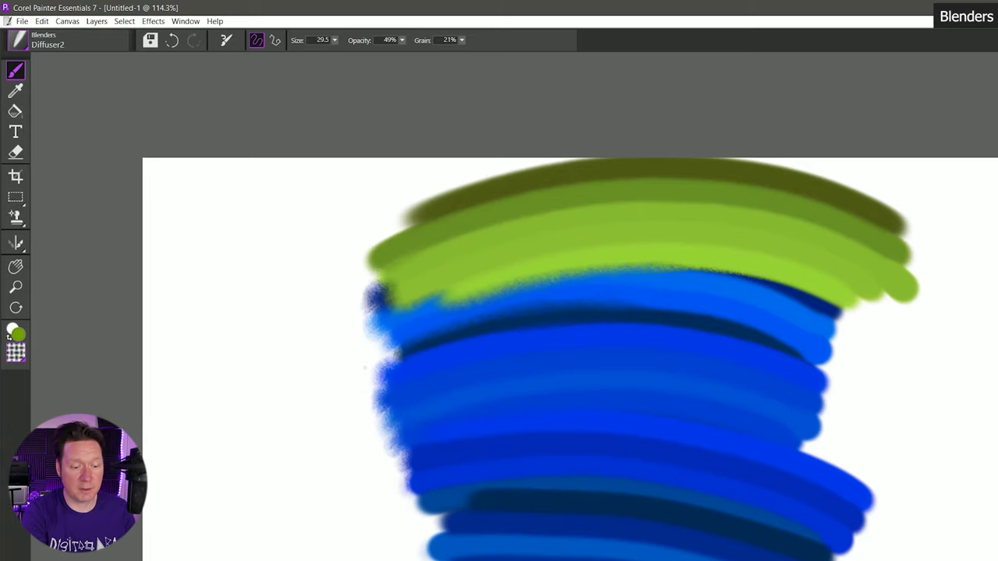
Step: Undo the Diffuser2 stroke and diffuse the green-blue boundary and the outer edges of the strokes with Directional Diffuser
{"action": "left_click", "coordinate": [29, 43]}
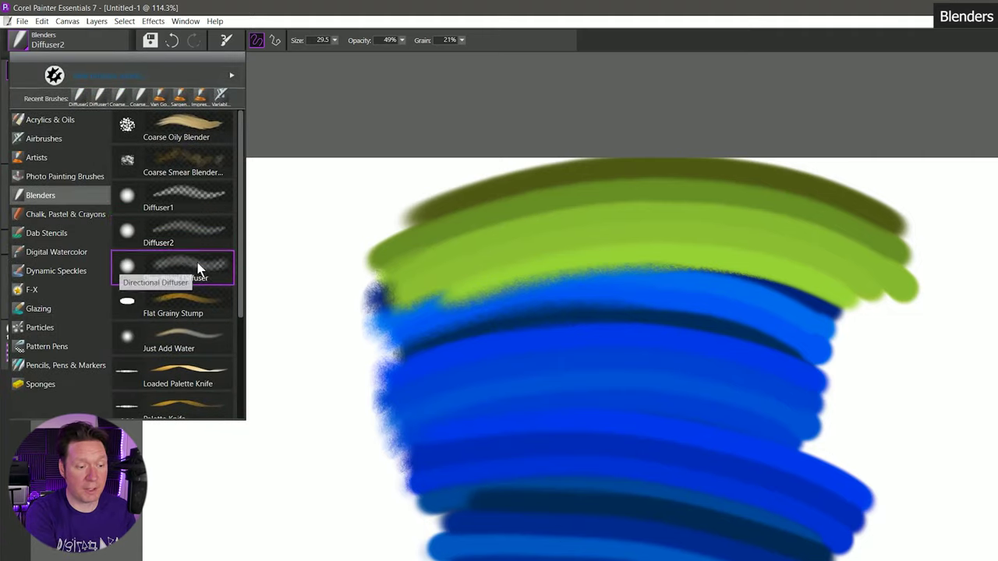
{"action": "left_click", "coordinate": [187, 278]}
{"action": "key", "text": "ctrl+z"}
{"action": "mouse_move", "coordinate": [372, 274]}
{"action": "left_mouse_down"}
{"action": "mouse_move", "coordinate": [389, 366]}
{"action": "mouse_move", "coordinate": [374, 289]}
{"action": "mouse_move", "coordinate": [390, 230]}
{"action": "left_mouse_up"}
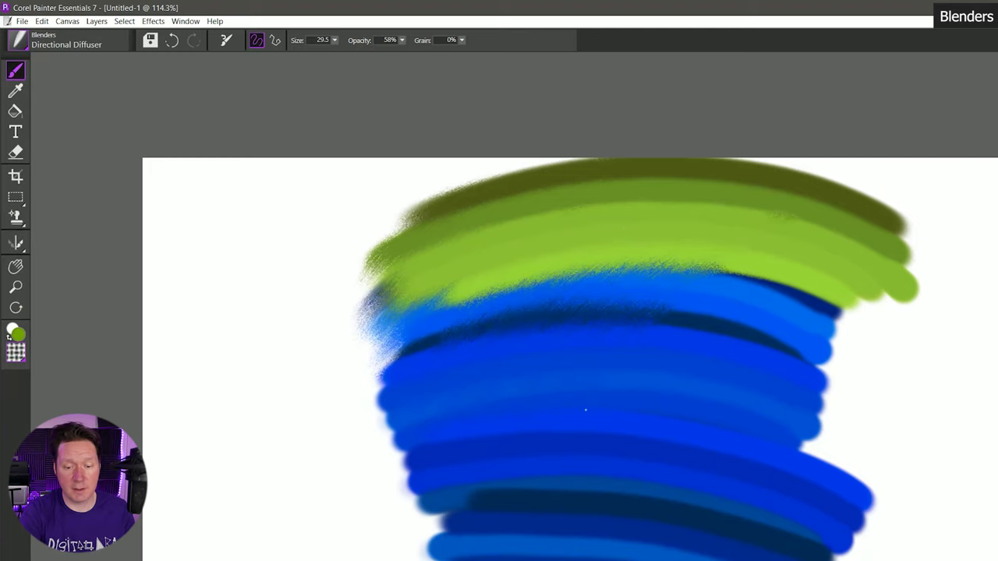
{"action": "mouse_move", "coordinate": [904, 233]}
{"action": "left_mouse_down"}
{"action": "mouse_move", "coordinate": [918, 269]}
{"action": "mouse_move", "coordinate": [828, 382]}
{"action": "mouse_move", "coordinate": [838, 438]}
{"action": "left_mouse_up"}
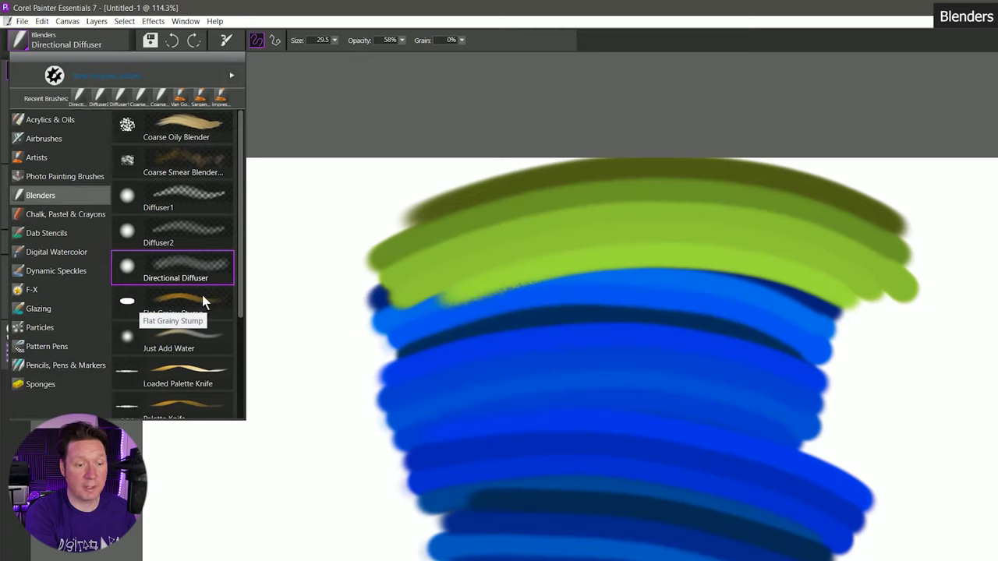
Step: Smear the green-blue boundary and the left edge of the blue strokes with Flat Grainy Stump, switching the paper texture between smears
{"action": "left_click", "coordinate": [202, 294]}
{"action": "mouse_move", "coordinate": [375, 343]}
{"action": "left_mouse_down"}
{"action": "mouse_move", "coordinate": [644, 276]}
{"action": "mouse_move", "coordinate": [667, 306]}
{"action": "mouse_move", "coordinate": [733, 312]}
{"action": "mouse_move", "coordinate": [760, 343]}
{"action": "mouse_move", "coordinate": [819, 283]}
{"action": "left_mouse_up"}
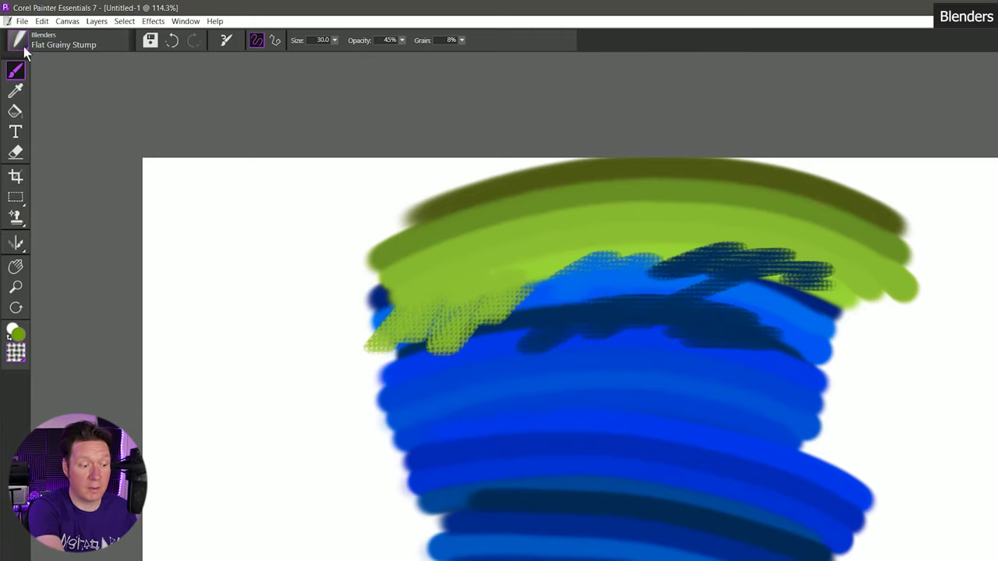
{"action": "left_click", "coordinate": [16, 353]}
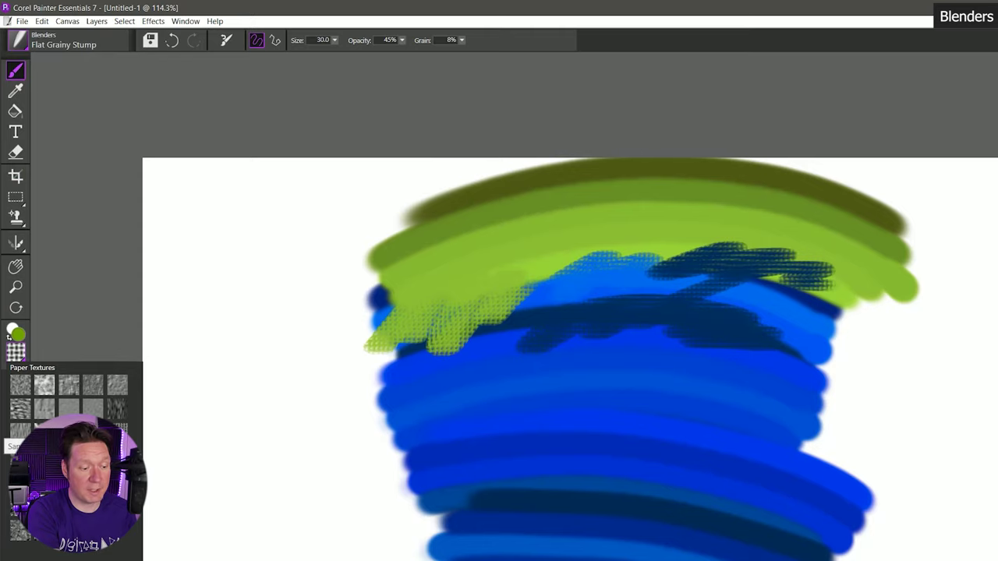
{"action": "left_click", "coordinate": [39, 429]}
{"action": "mouse_move", "coordinate": [390, 378]}
{"action": "left_mouse_down"}
{"action": "mouse_move", "coordinate": [397, 411]}
{"action": "mouse_move", "coordinate": [458, 398]}
{"action": "left_mouse_up"}
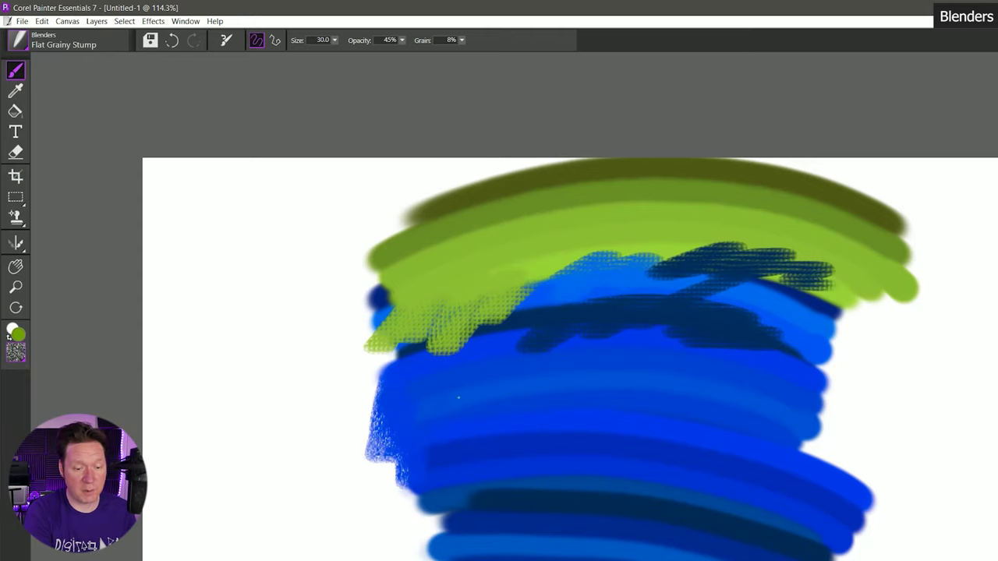
{"action": "left_click_drag", "start_coordinate": [409, 253], "coordinate": [647, 182]}
Step: Choose the Just Add Water brush and soften the painted strokes from the green-blue boundary downward
{"action": "left_click", "coordinate": [60, 45]}
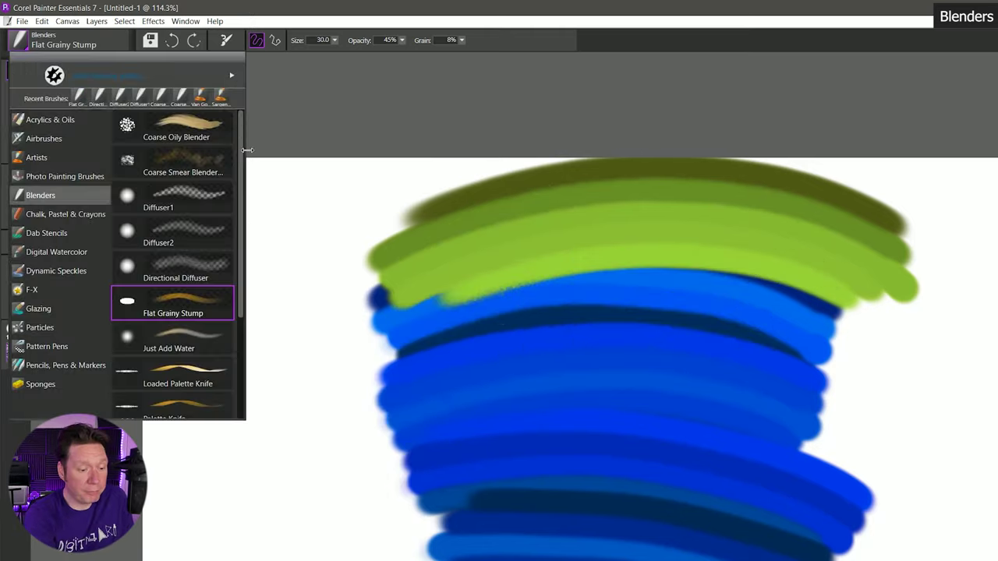
{"action": "left_click", "coordinate": [184, 341]}
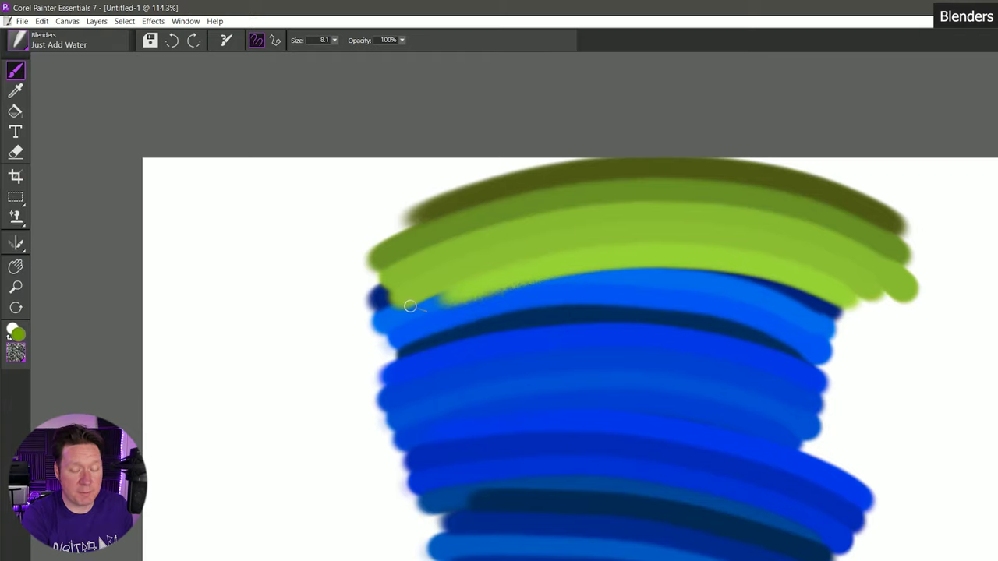
{"action": "mouse_move", "coordinate": [396, 310]}
{"action": "left_mouse_down"}
{"action": "mouse_move", "coordinate": [379, 332]}
{"action": "mouse_move", "coordinate": [388, 268]}
{"action": "mouse_move", "coordinate": [385, 304]}
{"action": "mouse_move", "coordinate": [422, 323]}
{"action": "mouse_move", "coordinate": [436, 309]}
{"action": "mouse_move", "coordinate": [561, 269]}
{"action": "mouse_move", "coordinate": [481, 308]}
{"action": "mouse_move", "coordinate": [610, 269]}
{"action": "mouse_move", "coordinate": [592, 250]}
{"action": "mouse_move", "coordinate": [697, 260]}
{"action": "mouse_move", "coordinate": [463, 337]}
{"action": "mouse_move", "coordinate": [602, 324]}
{"action": "mouse_move", "coordinate": [701, 332]}
{"action": "mouse_move", "coordinate": [635, 306]}
{"action": "mouse_move", "coordinate": [788, 336]}
{"action": "mouse_move", "coordinate": [765, 355]}
{"action": "mouse_move", "coordinate": [819, 339]}
{"action": "mouse_move", "coordinate": [779, 297]}
{"action": "mouse_move", "coordinate": [702, 267]}
{"action": "mouse_move", "coordinate": [828, 293]}
{"action": "mouse_move", "coordinate": [896, 257]}
{"action": "mouse_move", "coordinate": [928, 291]}
{"action": "mouse_move", "coordinate": [917, 226]}
{"action": "mouse_move", "coordinate": [810, 381]}
{"action": "mouse_move", "coordinate": [827, 368]}
{"action": "mouse_move", "coordinate": [813, 419]}
{"action": "mouse_move", "coordinate": [786, 411]}
{"action": "mouse_move", "coordinate": [810, 342]}
{"action": "mouse_move", "coordinate": [794, 397]}
{"action": "mouse_move", "coordinate": [862, 410]}
{"action": "mouse_move", "coordinate": [874, 481]}
{"action": "mouse_move", "coordinate": [844, 509]}
{"action": "mouse_move", "coordinate": [891, 540]}
{"action": "left_mouse_up"}
Step: Choose the Palette Knife and scrape across the green-blue boundary, the green strokes and the right edge of the blue strokes
{"action": "left_click", "coordinate": [51, 45]}
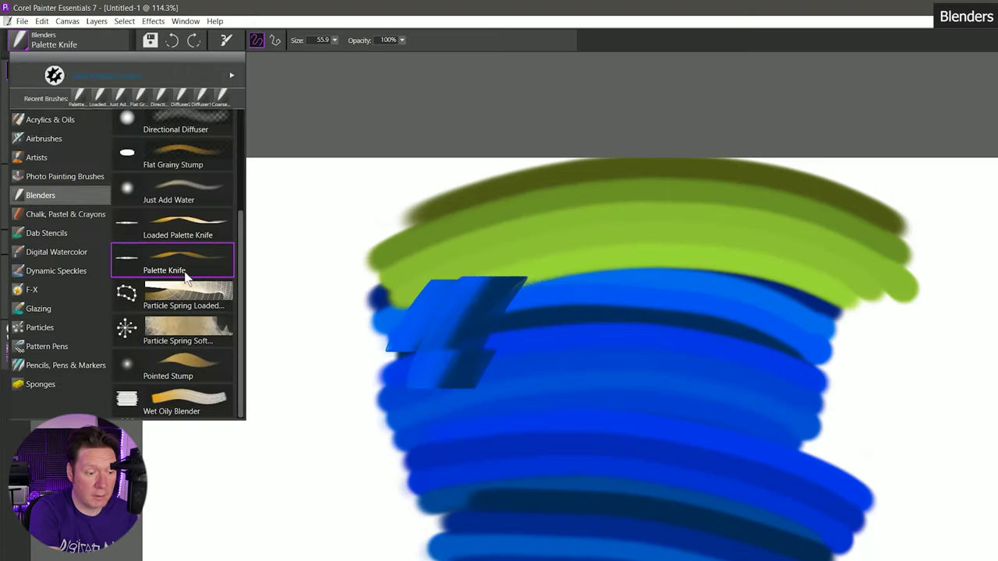
{"action": "left_click", "coordinate": [184, 269]}
{"action": "mouse_move", "coordinate": [491, 285]}
{"action": "left_mouse_down"}
{"action": "mouse_move", "coordinate": [555, 281]}
{"action": "mouse_move", "coordinate": [608, 258]}
{"action": "mouse_move", "coordinate": [729, 265]}
{"action": "mouse_move", "coordinate": [689, 277]}
{"action": "left_mouse_up"}
{"action": "mouse_move", "coordinate": [573, 217]}
{"action": "left_mouse_down"}
{"action": "mouse_move", "coordinate": [663, 191]}
{"action": "mouse_move", "coordinate": [763, 210]}
{"action": "left_mouse_up"}
{"action": "mouse_move", "coordinate": [666, 311]}
{"action": "left_mouse_down"}
{"action": "mouse_move", "coordinate": [626, 362]}
{"action": "mouse_move", "coordinate": [762, 361]}
{"action": "mouse_move", "coordinate": [796, 460]}
{"action": "mouse_move", "coordinate": [846, 475]}
{"action": "mouse_move", "coordinate": [854, 534]}
{"action": "left_mouse_up"}
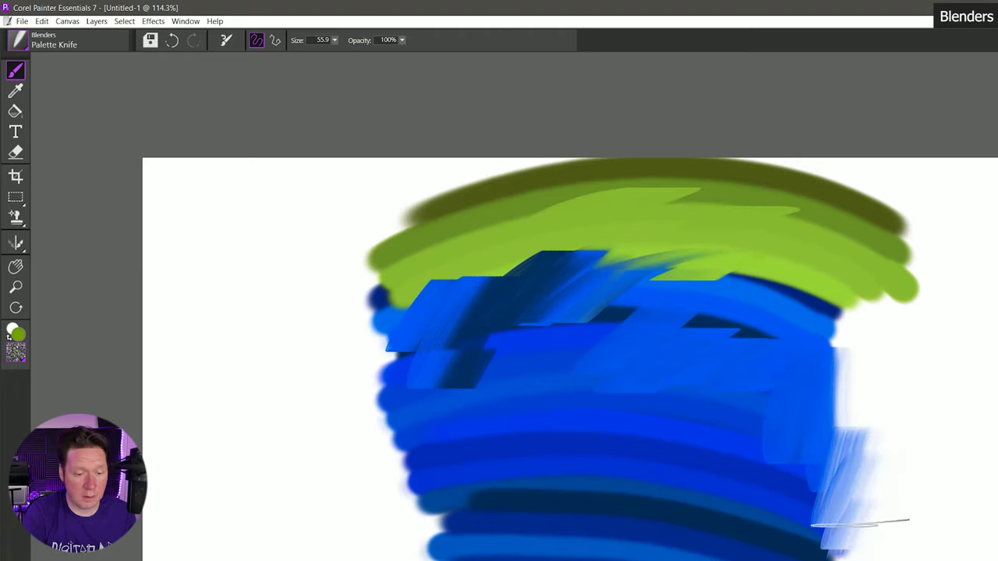
Step: Undo the knife smears and pull out the edges and green-blue boundary of the strokes with Particle Spring Loaded Knife
{"action": "left_click", "coordinate": [71, 44]}
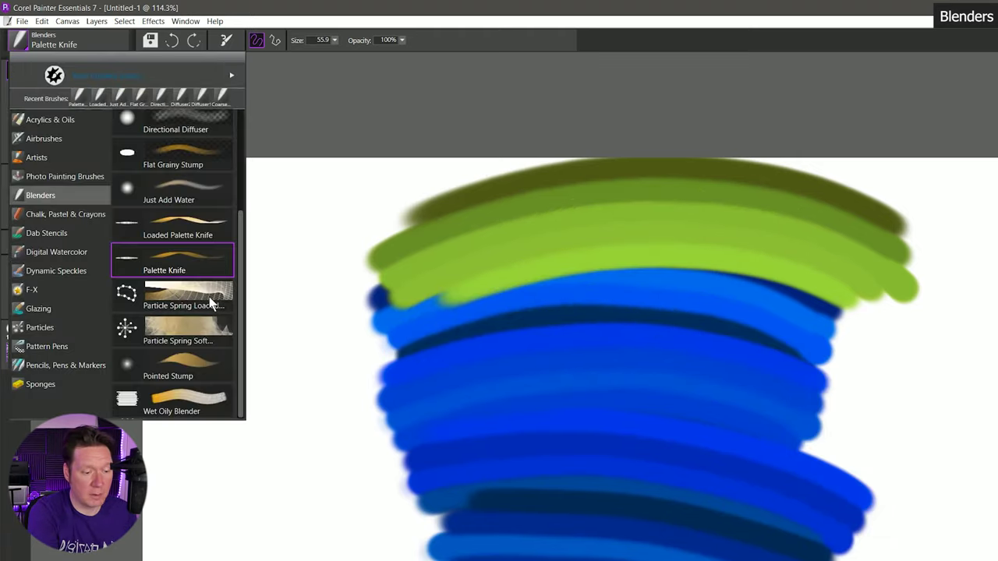
{"action": "left_click", "coordinate": [211, 304]}
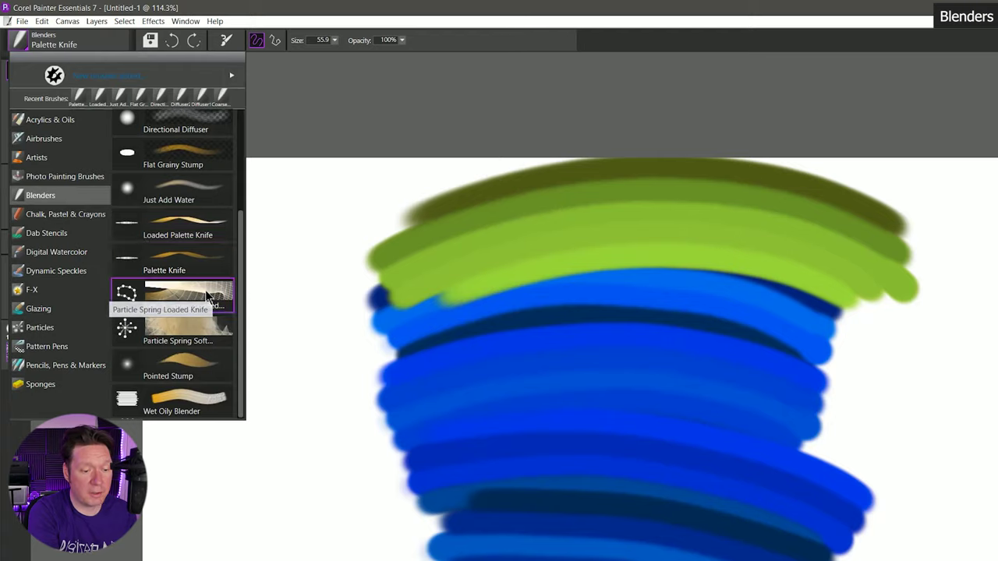
{"action": "left_click_drag", "start_coordinate": [406, 300], "coordinate": [312, 290]}
{"action": "mouse_move", "coordinate": [390, 234]}
{"action": "left_mouse_down"}
{"action": "mouse_move", "coordinate": [374, 312]}
{"action": "mouse_move", "coordinate": [383, 420]}
{"action": "mouse_move", "coordinate": [441, 530]}
{"action": "left_mouse_up"}
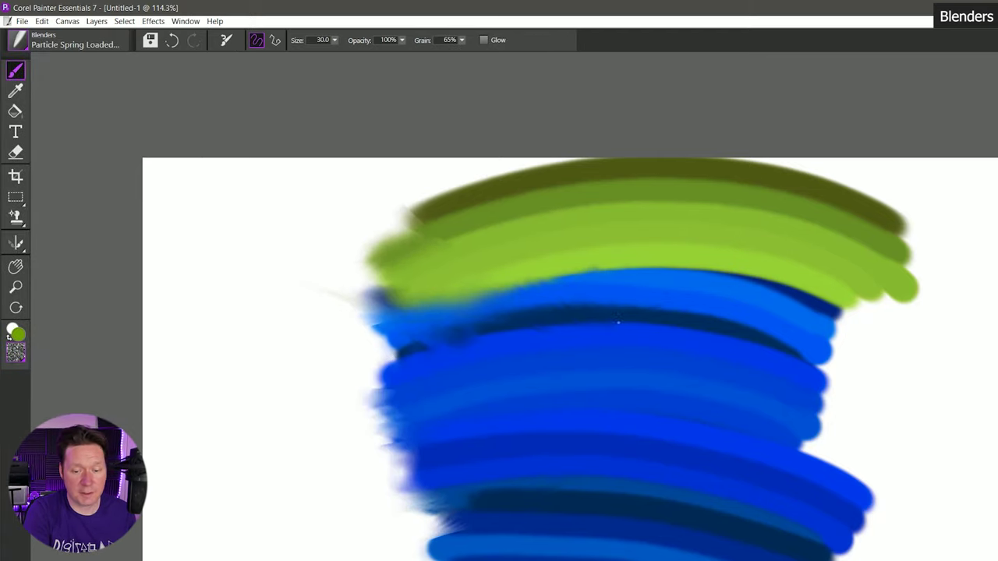
{"action": "mouse_move", "coordinate": [618, 322]}
{"action": "left_mouse_down"}
{"action": "mouse_move", "coordinate": [690, 268]}
{"action": "mouse_move", "coordinate": [647, 266]}
{"action": "mouse_move", "coordinate": [754, 345]}
{"action": "mouse_move", "coordinate": [887, 283]}
{"action": "left_mouse_up"}
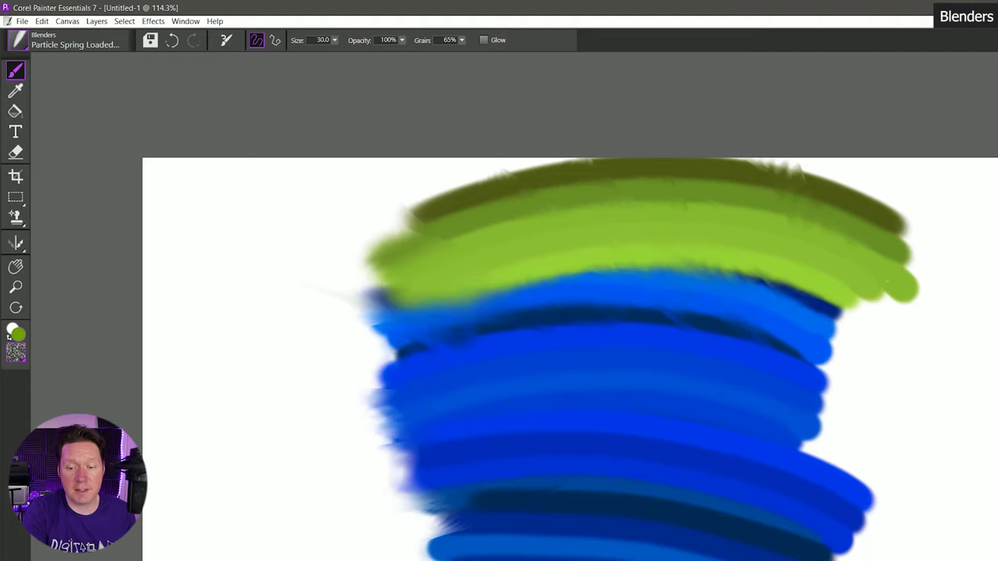
{"action": "mouse_move", "coordinate": [827, 289]}
{"action": "left_mouse_down"}
{"action": "mouse_move", "coordinate": [827, 397]}
{"action": "mouse_move", "coordinate": [846, 476]}
{"action": "mouse_move", "coordinate": [865, 491]}
{"action": "left_mouse_up"}
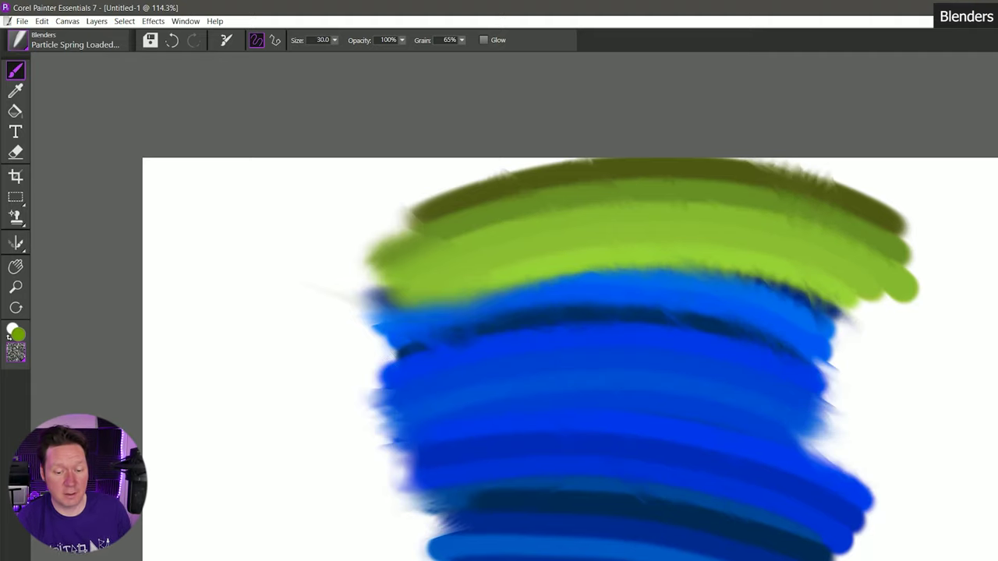
Step: Choose the Particle Spring Soft Blender and blend within the blue strokes
{"action": "left_click", "coordinate": [22, 43]}
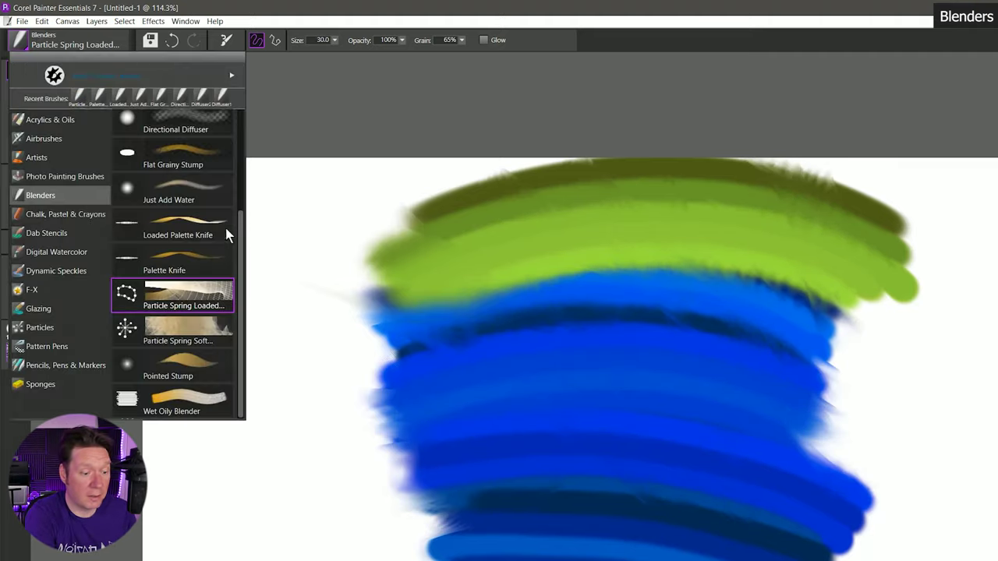
{"action": "left_click", "coordinate": [202, 333]}
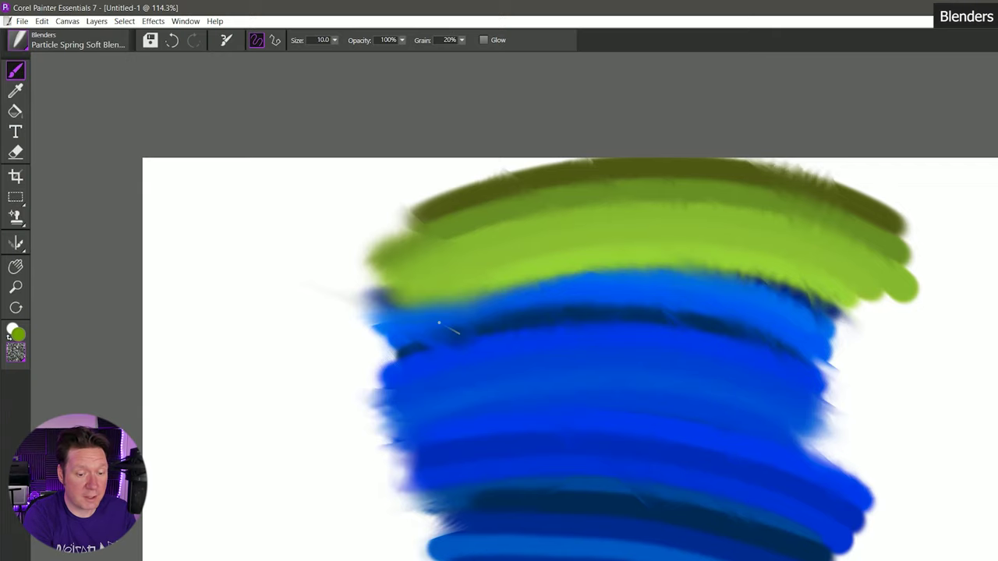
{"action": "mouse_move", "coordinate": [445, 330]}
{"action": "left_mouse_down"}
{"action": "mouse_move", "coordinate": [498, 297]}
{"action": "mouse_move", "coordinate": [549, 334]}
{"action": "left_mouse_up"}
{"action": "mouse_move", "coordinate": [569, 494]}
{"action": "left_mouse_down"}
{"action": "mouse_move", "coordinate": [849, 501]}
{"action": "mouse_move", "coordinate": [862, 337]}
{"action": "mouse_move", "coordinate": [933, 277]}
{"action": "mouse_move", "coordinate": [948, 284]}
{"action": "mouse_move", "coordinate": [870, 215]}
{"action": "mouse_move", "coordinate": [747, 188]}
{"action": "mouse_move", "coordinate": [490, 209]}
{"action": "mouse_move", "coordinate": [431, 231]}
{"action": "mouse_move", "coordinate": [353, 369]}
{"action": "mouse_move", "coordinate": [420, 466]}
{"action": "left_mouse_up"}
Step: Undo the particle smears, try the Particle Spring Soft Blender along the green-blue boundary, and undo that blend
{"action": "key", "text": "ctrl+z"}
{"action": "key", "text": "ctrl+z"}
{"action": "key", "text": "ctrl+z"}
{"action": "key", "text": "ctrl+z"}
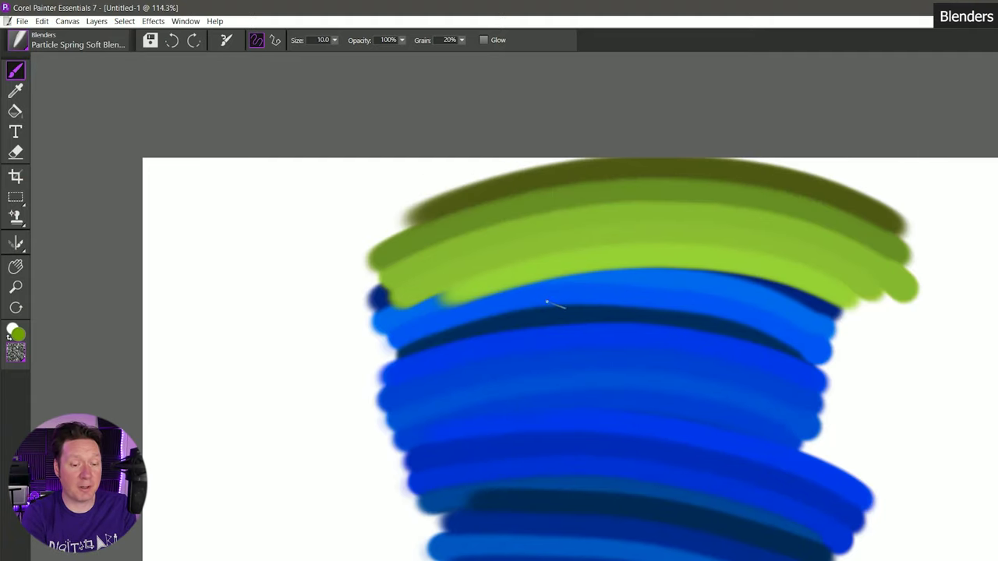
{"action": "mouse_move", "coordinate": [393, 300]}
{"action": "left_mouse_down"}
{"action": "mouse_move", "coordinate": [612, 263]}
{"action": "mouse_move", "coordinate": [768, 269]}
{"action": "mouse_move", "coordinate": [813, 316]}
{"action": "left_mouse_up"}
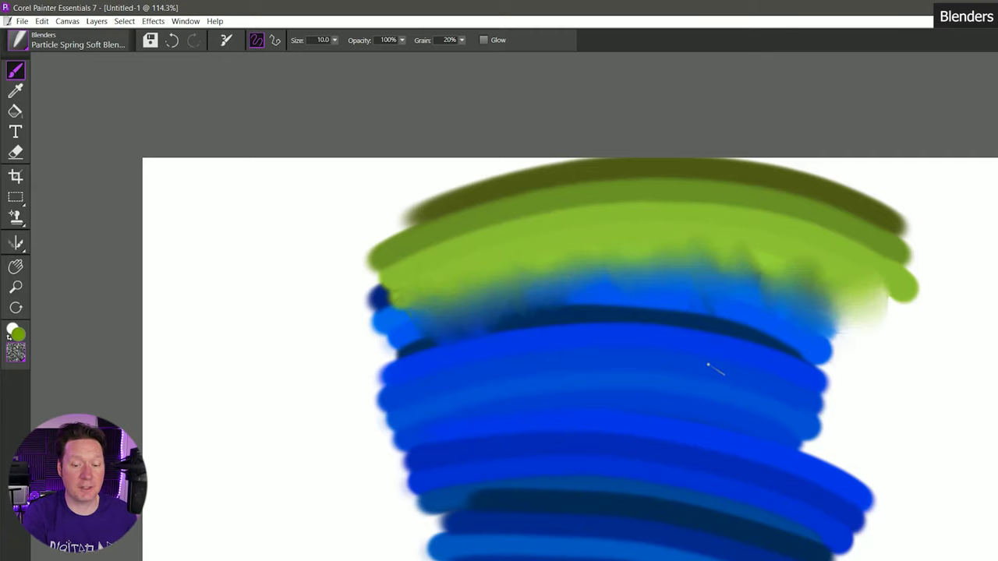
{"action": "key", "text": "ctrl+z"}
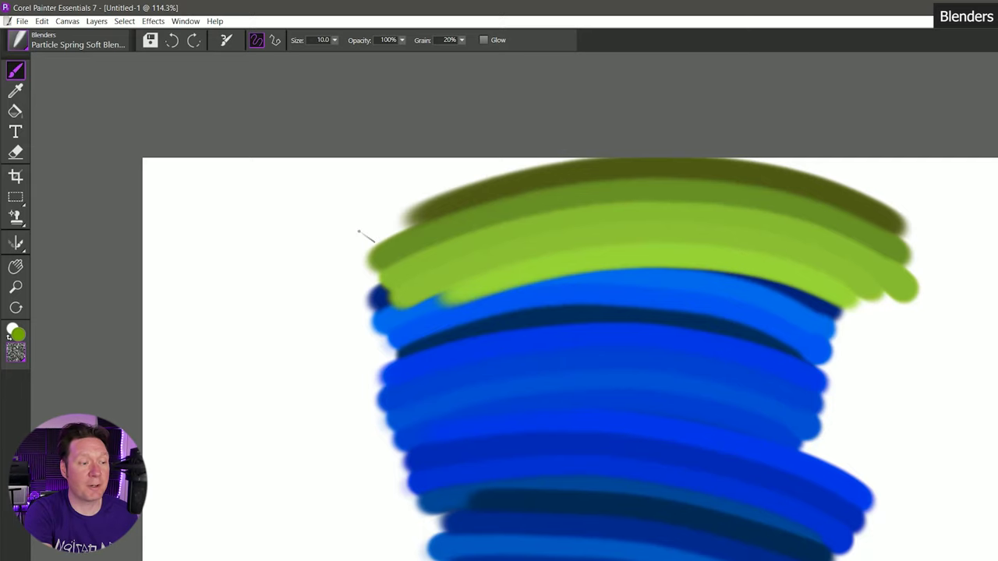
Step: Choose the Pointed Stump brush and smudge diagonal strokes along the green-blue boundary
{"action": "left_click", "coordinate": [22, 40]}
{"action": "left_click", "coordinate": [145, 286]}
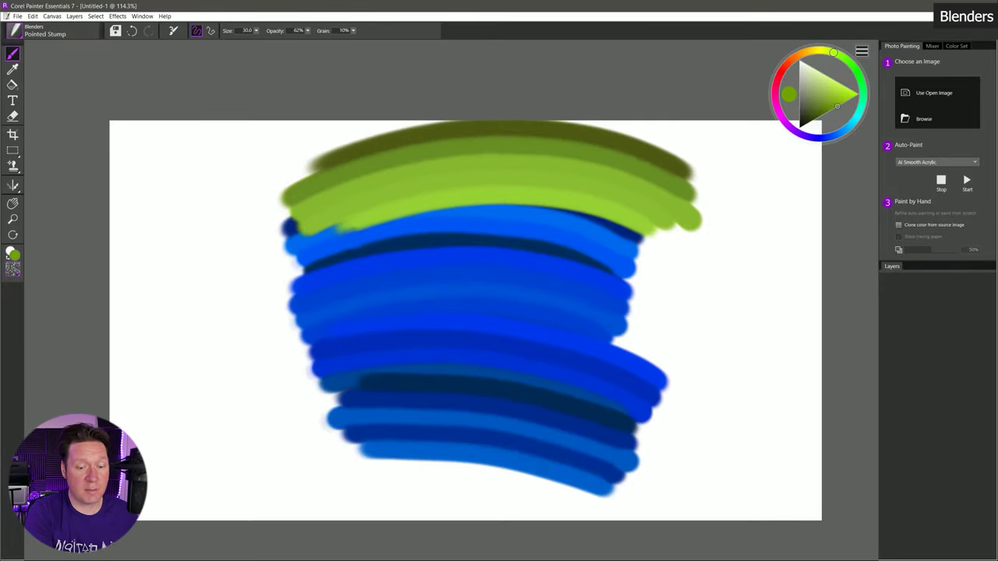
{"action": "left_click_drag", "start_coordinate": [450, 302], "coordinate": [505, 338]}
{"action": "mouse_move", "coordinate": [389, 258]}
{"action": "left_mouse_down"}
{"action": "mouse_move", "coordinate": [491, 204]}
{"action": "mouse_move", "coordinate": [545, 204]}
{"action": "mouse_move", "coordinate": [635, 234]}
{"action": "left_mouse_up"}
Step: Choose the Wet Oily Blender and paint green test strokes over the blue strokes' left side and on the white canvas beside them
{"action": "left_click", "coordinate": [14, 30]}
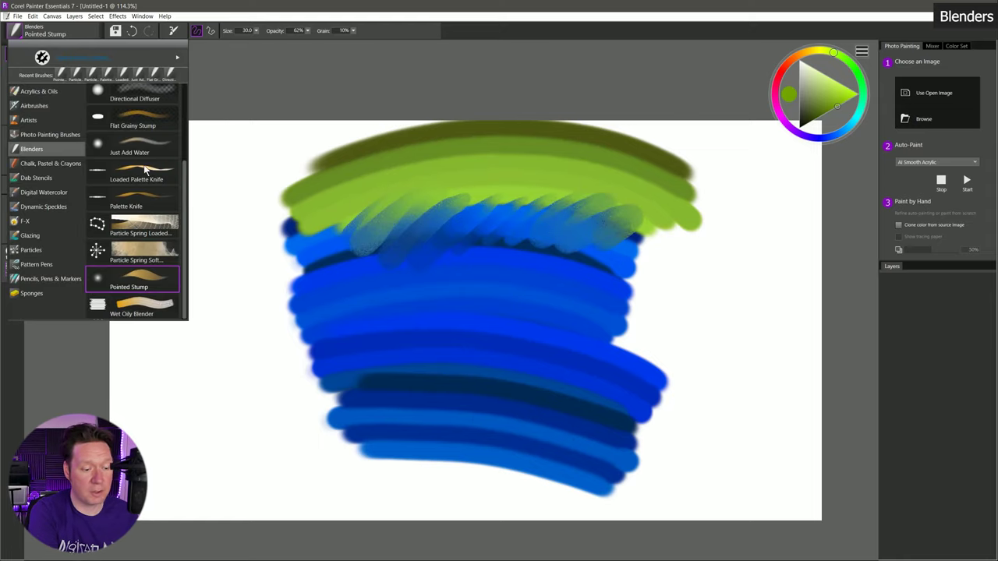
{"action": "left_click", "coordinate": [148, 311]}
{"action": "left_click_drag", "start_coordinate": [360, 360], "coordinate": [421, 307]}
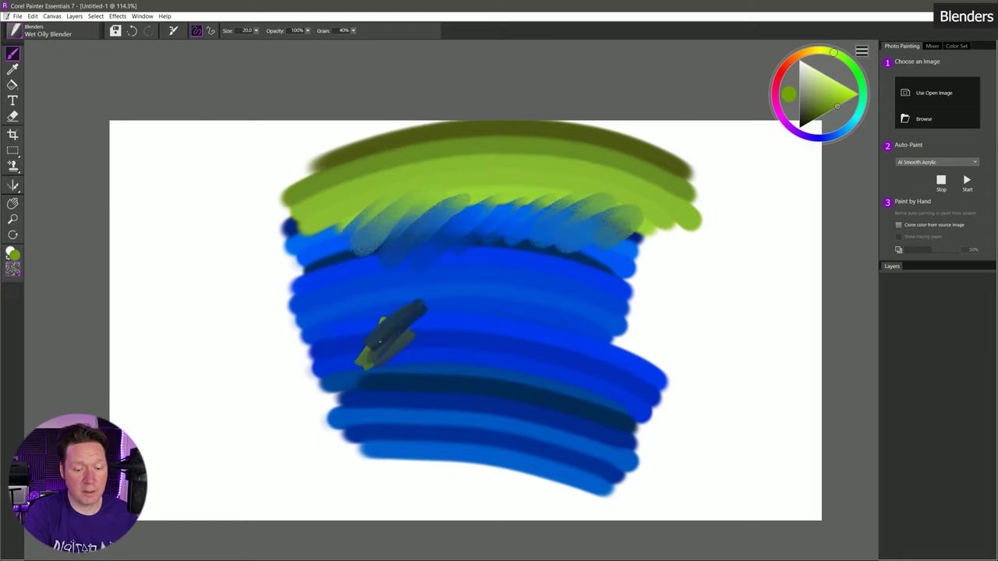
{"action": "mouse_move", "coordinate": [380, 341]}
{"action": "left_mouse_down"}
{"action": "mouse_move", "coordinate": [428, 316]}
{"action": "mouse_move", "coordinate": [450, 326]}
{"action": "left_mouse_up"}
{"action": "mouse_move", "coordinate": [346, 308]}
{"action": "left_mouse_down"}
{"action": "mouse_move", "coordinate": [296, 280]}
{"action": "mouse_move", "coordinate": [311, 304]}
{"action": "mouse_move", "coordinate": [296, 296]}
{"action": "mouse_move", "coordinate": [301, 319]}
{"action": "left_mouse_up"}
{"action": "mouse_move", "coordinate": [297, 269]}
{"action": "left_mouse_down"}
{"action": "mouse_move", "coordinate": [304, 215]}
{"action": "mouse_move", "coordinate": [332, 248]}
{"action": "left_mouse_up"}
{"action": "left_click_drag", "start_coordinate": [225, 243], "coordinate": [304, 423]}
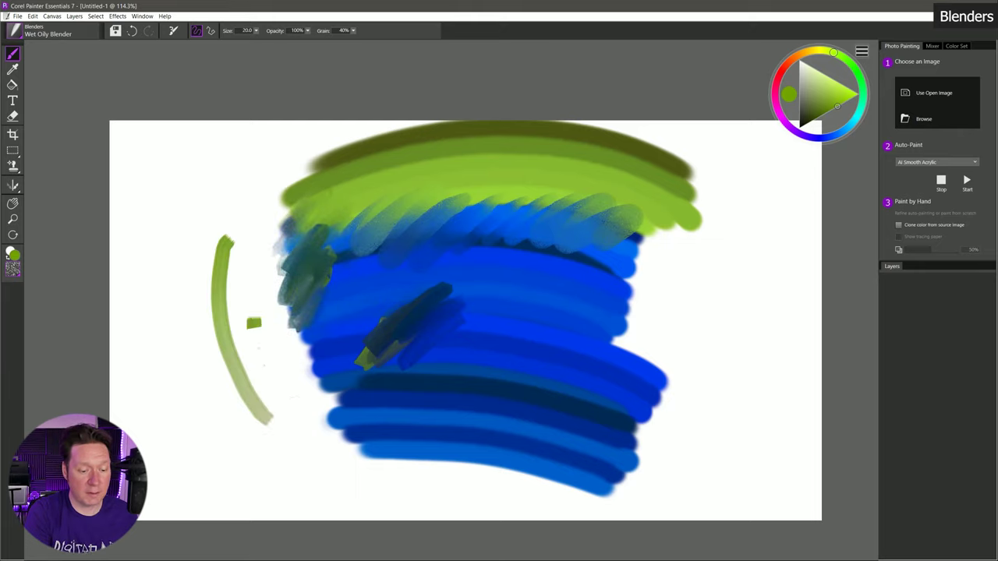
{"action": "left_click_drag", "start_coordinate": [257, 328], "coordinate": [234, 499]}
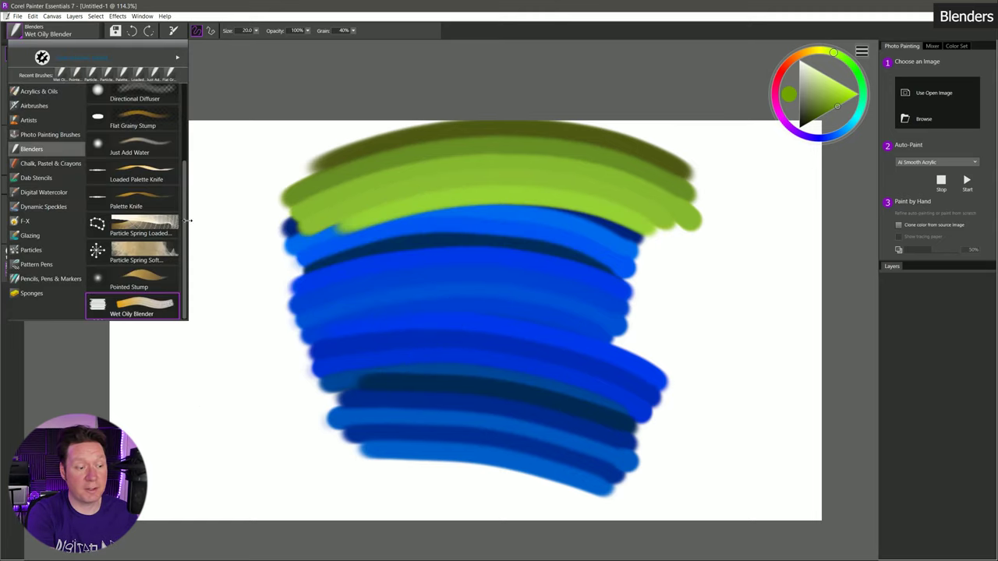
Step: Choose Basic Crayons from Chalk, Pastel & Crayons and scribble a dark reddish-brown zigzag on the blank canvas
{"action": "left_click", "coordinate": [49, 164]}
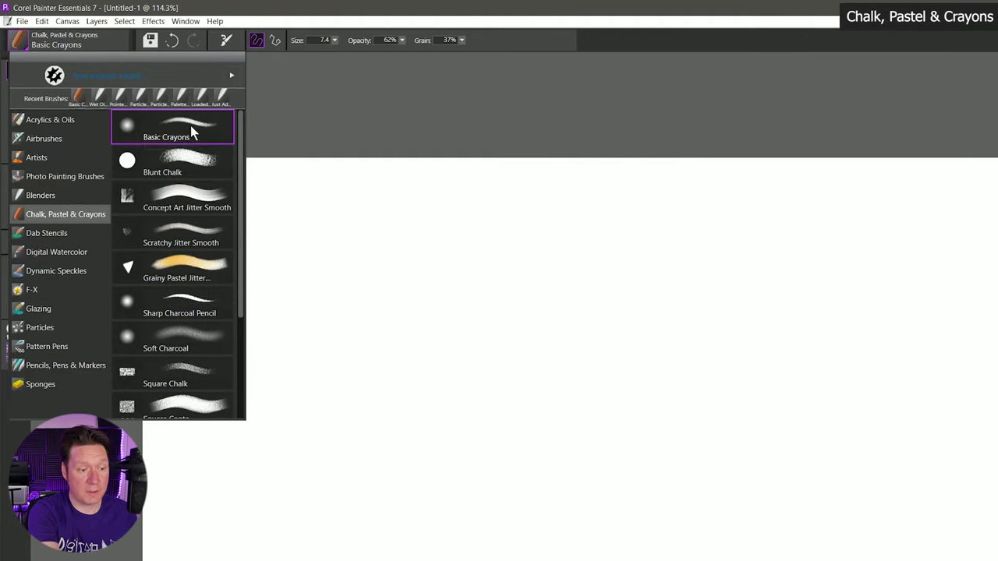
{"action": "left_click", "coordinate": [191, 126]}
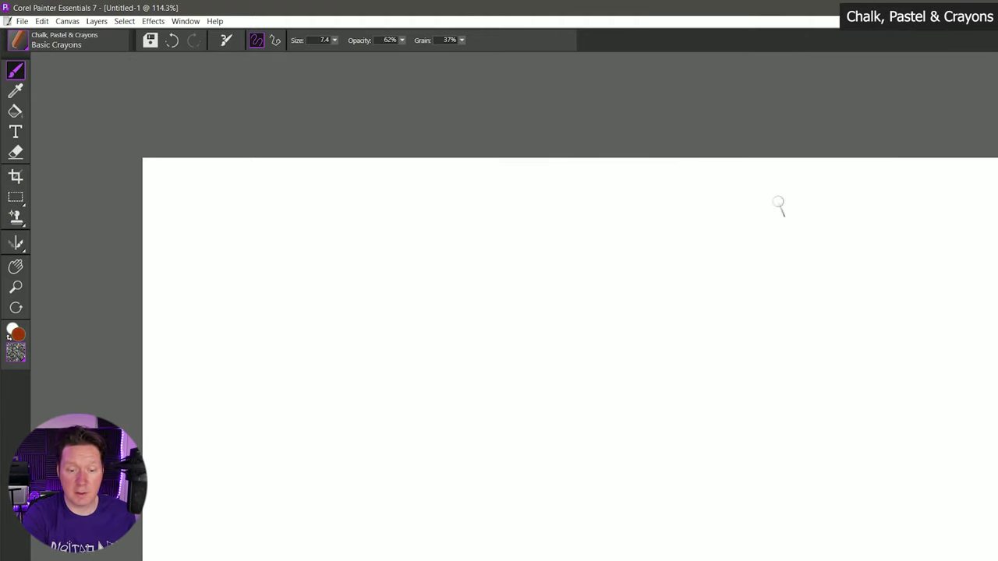
{"action": "mouse_move", "coordinate": [546, 295]}
{"action": "left_mouse_down"}
{"action": "mouse_move", "coordinate": [444, 450]}
{"action": "mouse_move", "coordinate": [479, 464]}
{"action": "mouse_move", "coordinate": [583, 295]}
{"action": "mouse_move", "coordinate": [480, 464]}
{"action": "mouse_move", "coordinate": [456, 437]}
{"action": "left_mouse_up"}
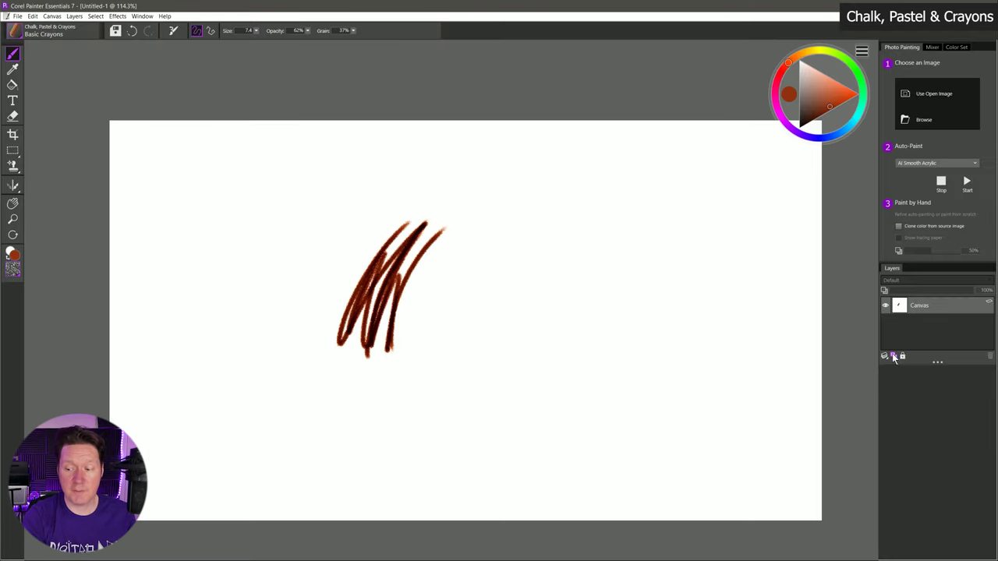
Step: Add a new layer and scribble a lighter orange with Basic Crayons across the dark brown zigzag
{"action": "left_click", "coordinate": [893, 356]}
{"action": "left_click", "coordinate": [833, 81]}
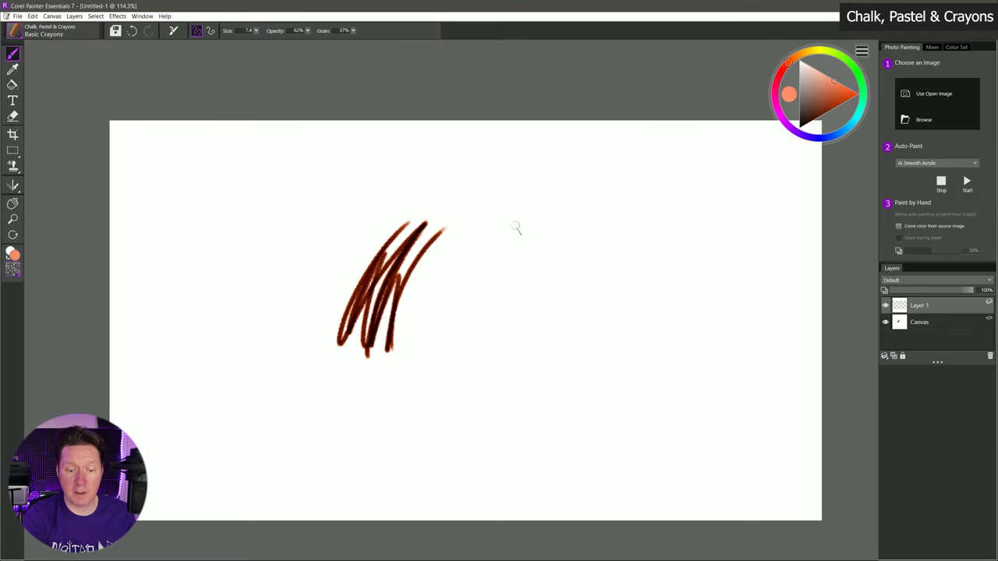
{"action": "mouse_move", "coordinate": [449, 268]}
{"action": "left_mouse_down"}
{"action": "mouse_move", "coordinate": [302, 293]}
{"action": "mouse_move", "coordinate": [332, 304]}
{"action": "left_mouse_up"}
{"action": "mouse_move", "coordinate": [421, 288]}
{"action": "left_mouse_down"}
{"action": "mouse_move", "coordinate": [359, 331]}
{"action": "mouse_move", "coordinate": [444, 339]}
{"action": "left_mouse_up"}
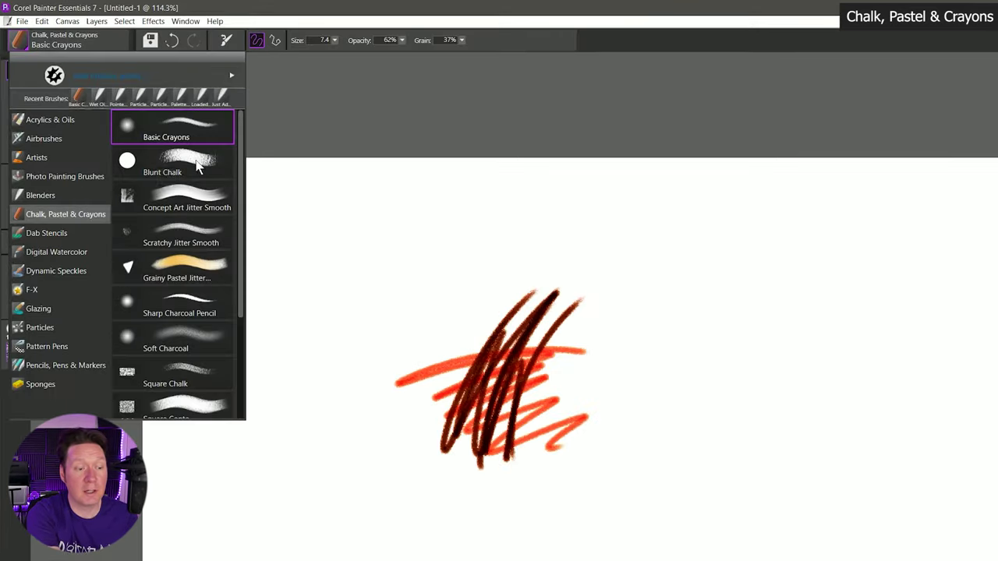
Step: Choose the Blunt Chalk brush and paint overlapping orange strokes to the right of the crayon scribbles, ending with one beneath them
{"action": "left_click", "coordinate": [168, 117]}
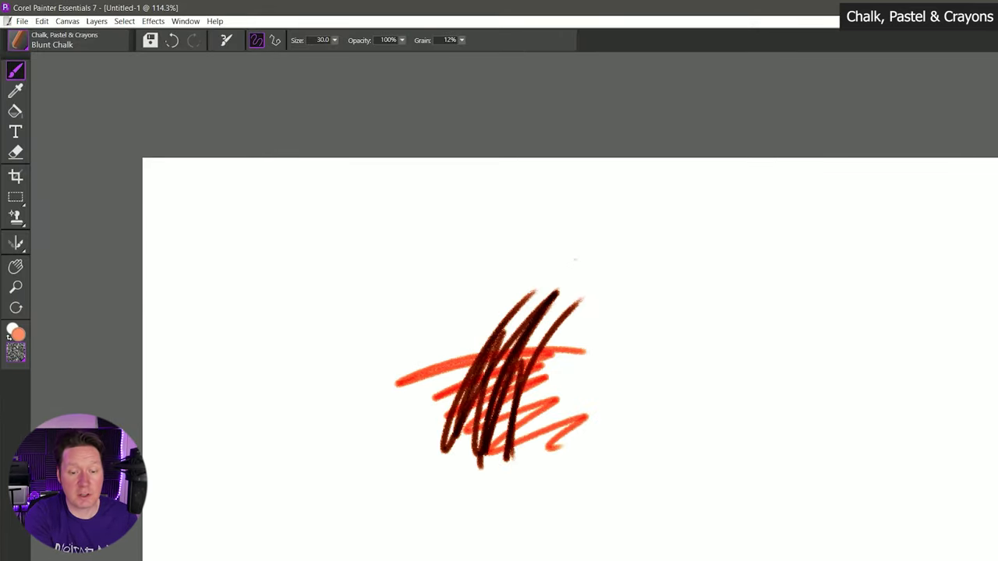
{"action": "left_click_drag", "start_coordinate": [561, 265], "coordinate": [799, 243]}
{"action": "left_click_drag", "start_coordinate": [592, 306], "coordinate": [843, 282]}
{"action": "mouse_move", "coordinate": [803, 308]}
{"action": "left_mouse_down"}
{"action": "mouse_move", "coordinate": [670, 322]}
{"action": "mouse_move", "coordinate": [594, 367]}
{"action": "left_mouse_up"}
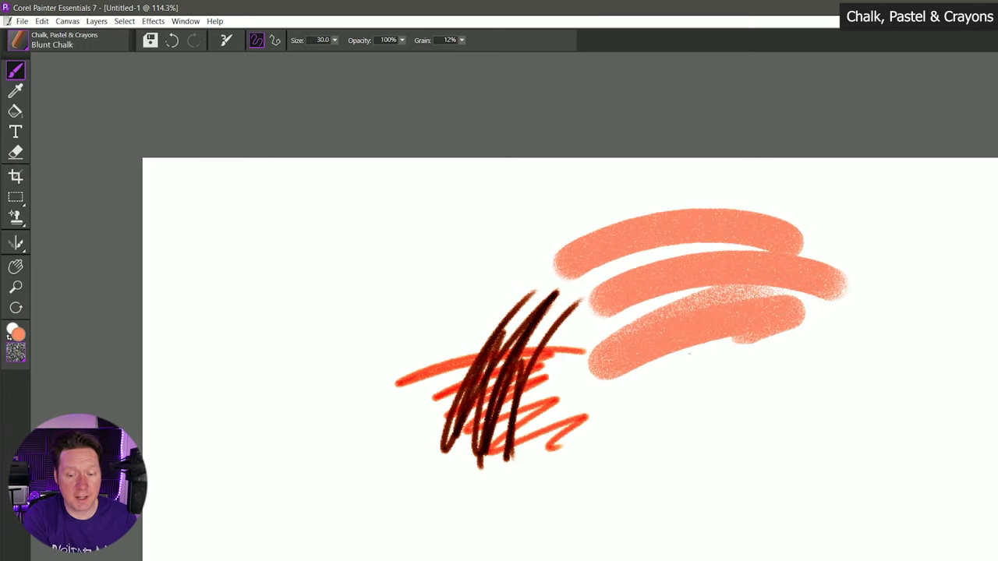
{"action": "left_click_drag", "start_coordinate": [612, 402], "coordinate": [805, 328]}
{"action": "left_click_drag", "start_coordinate": [624, 445], "coordinate": [803, 359]}
{"action": "left_click_drag", "start_coordinate": [647, 460], "coordinate": [838, 378]}
{"action": "mouse_move", "coordinate": [580, 467]}
{"action": "left_mouse_down"}
{"action": "mouse_move", "coordinate": [632, 444]}
{"action": "mouse_move", "coordinate": [725, 460]}
{"action": "mouse_move", "coordinate": [829, 428]}
{"action": "left_mouse_up"}
{"action": "left_click_drag", "start_coordinate": [585, 450], "coordinate": [430, 491]}
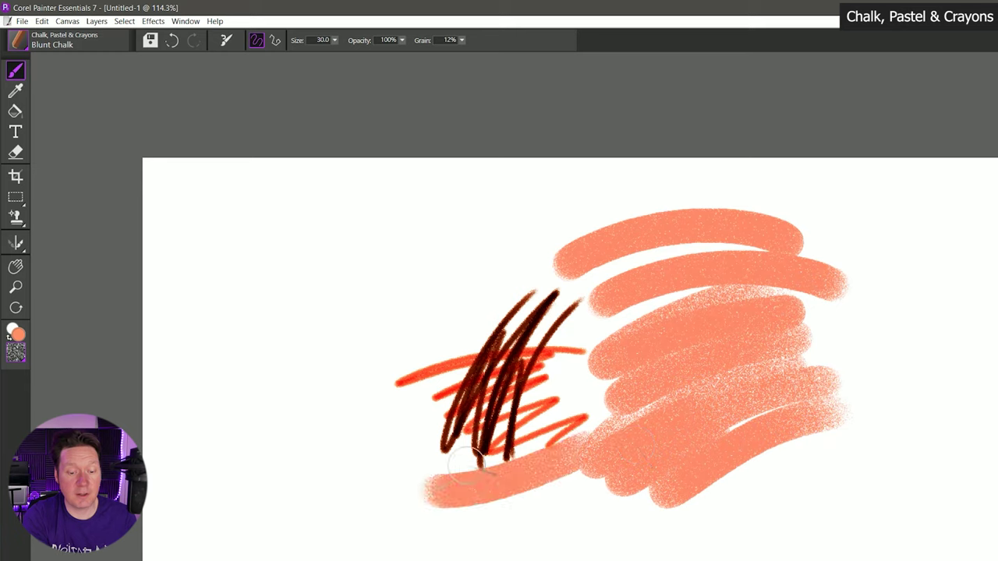
Step: Paint faint, grainy Blunt Chalk strokes left of the scribbles and a dense zigzag of heavy strokes below them
{"action": "left_click_drag", "start_coordinate": [576, 492], "coordinate": [347, 465]}
{"action": "mouse_move", "coordinate": [367, 298]}
{"action": "left_mouse_down"}
{"action": "mouse_move", "coordinate": [312, 346]}
{"action": "mouse_move", "coordinate": [277, 410]}
{"action": "left_mouse_up"}
{"action": "left_click_drag", "start_coordinate": [407, 288], "coordinate": [341, 390]}
{"action": "left_click_drag", "start_coordinate": [413, 218], "coordinate": [316, 274]}
{"action": "left_click_drag", "start_coordinate": [300, 195], "coordinate": [222, 294]}
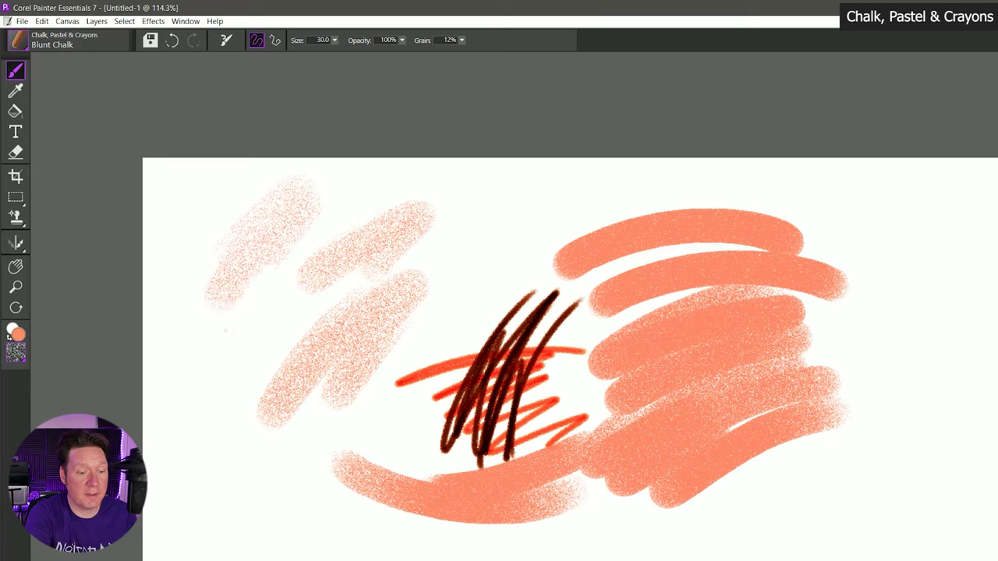
{"action": "mouse_move", "coordinate": [226, 329]}
{"action": "left_mouse_down"}
{"action": "mouse_move", "coordinate": [232, 374]}
{"action": "mouse_move", "coordinate": [182, 361]}
{"action": "mouse_move", "coordinate": [302, 402]}
{"action": "left_mouse_up"}
{"action": "left_click_drag", "start_coordinate": [305, 465], "coordinate": [292, 548]}
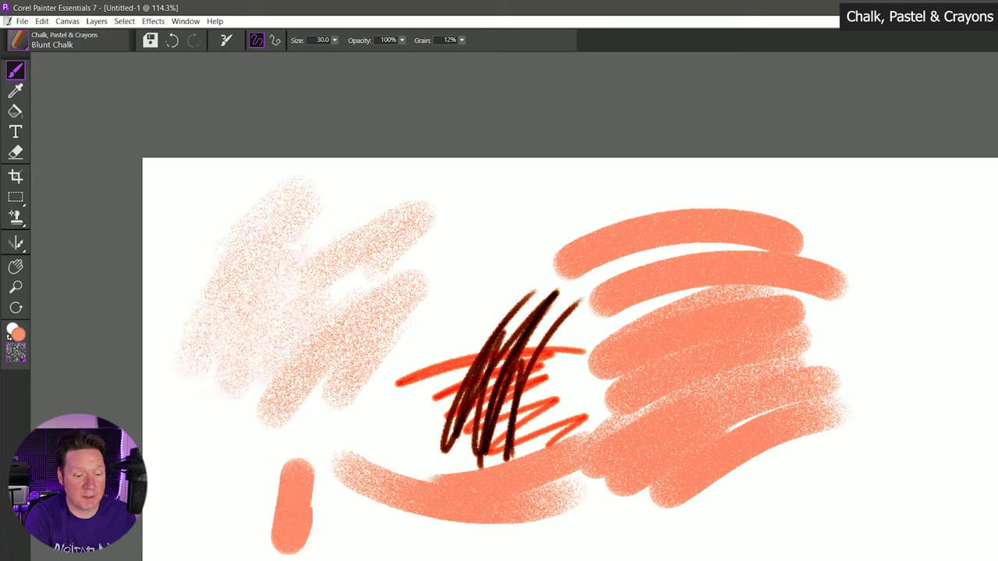
{"action": "mouse_move", "coordinate": [296, 499]}
{"action": "left_mouse_down"}
{"action": "mouse_move", "coordinate": [382, 538]}
{"action": "mouse_move", "coordinate": [635, 546]}
{"action": "left_mouse_up"}
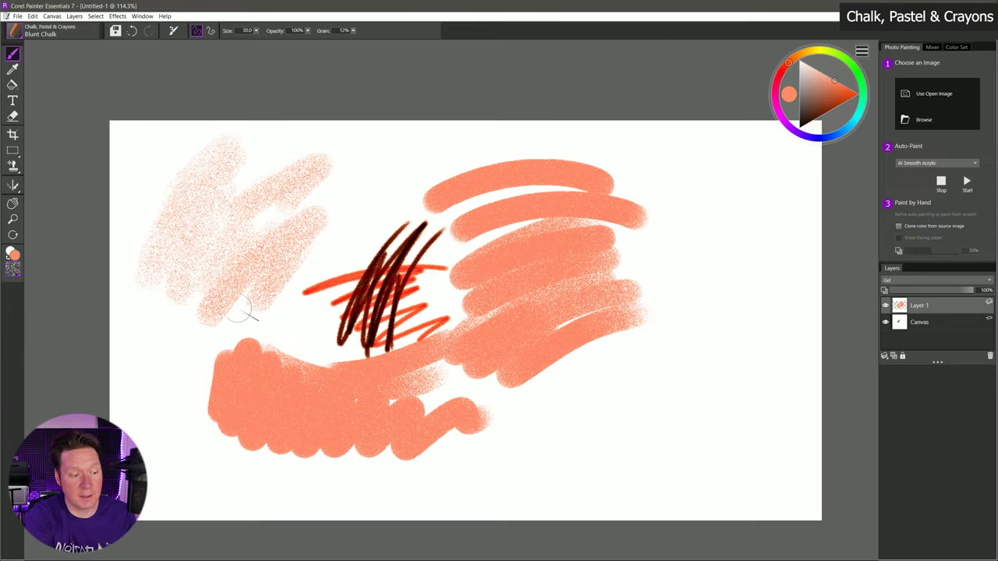
Step: Switch the paper texture to a coarse mottled one and paint a Blunt Chalk test stroke across the canvas
{"action": "left_click", "coordinate": [14, 269]}
{"action": "left_click", "coordinate": [35, 331]}
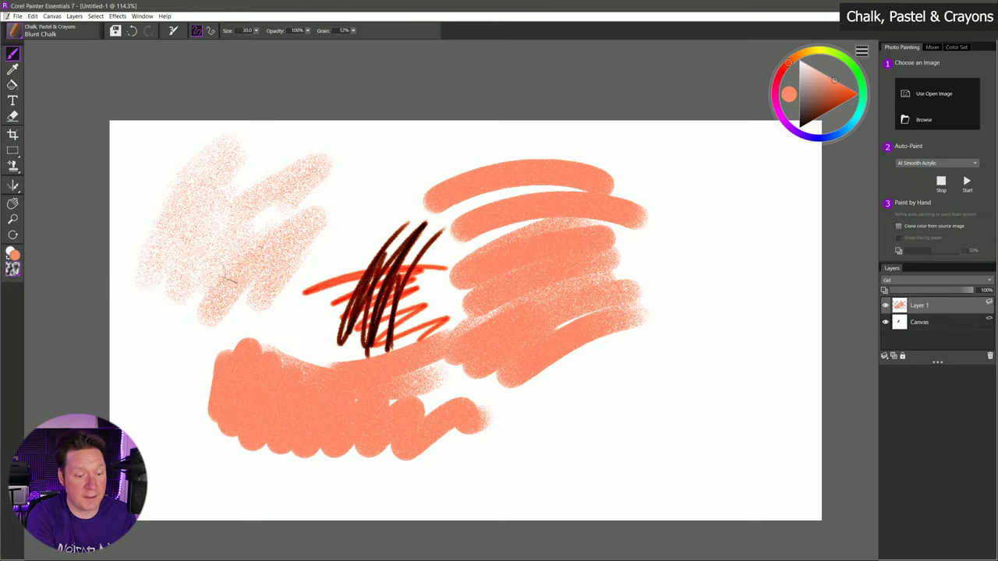
{"action": "mouse_move", "coordinate": [273, 265]}
{"action": "left_mouse_down"}
{"action": "mouse_move", "coordinate": [386, 191]}
{"action": "mouse_move", "coordinate": [431, 144]}
{"action": "mouse_move", "coordinate": [643, 162]}
{"action": "mouse_move", "coordinate": [686, 245]}
{"action": "mouse_move", "coordinate": [672, 374]}
{"action": "left_mouse_up"}
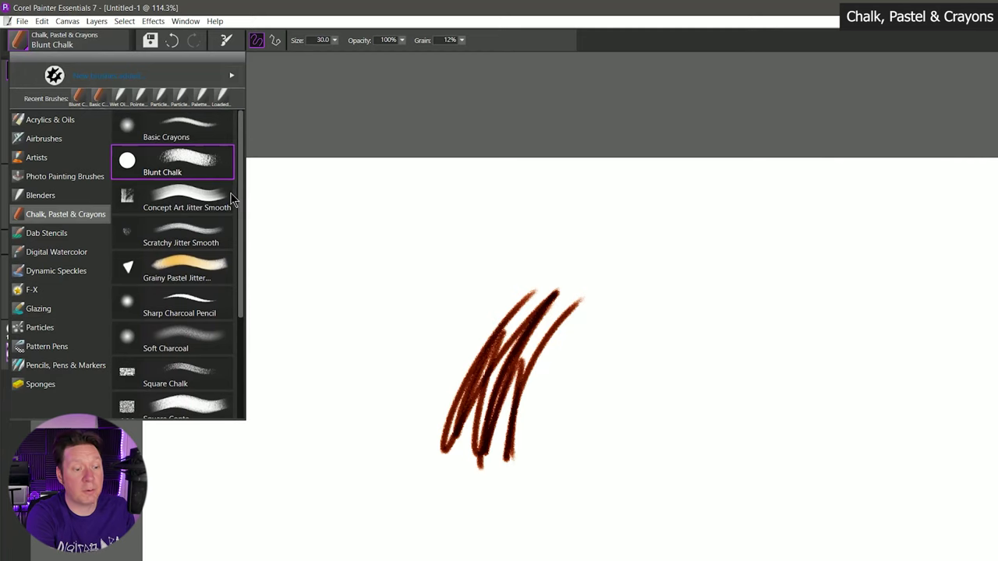
Step: Paint an orange patch on the canvas's left with the Flow Map - Chalk dab stencil, using Basic Paper and the first flow map texture
{"action": "scroll", "coordinate": [235, 225], "scroll_direction": "down", "scroll_amount": 4}
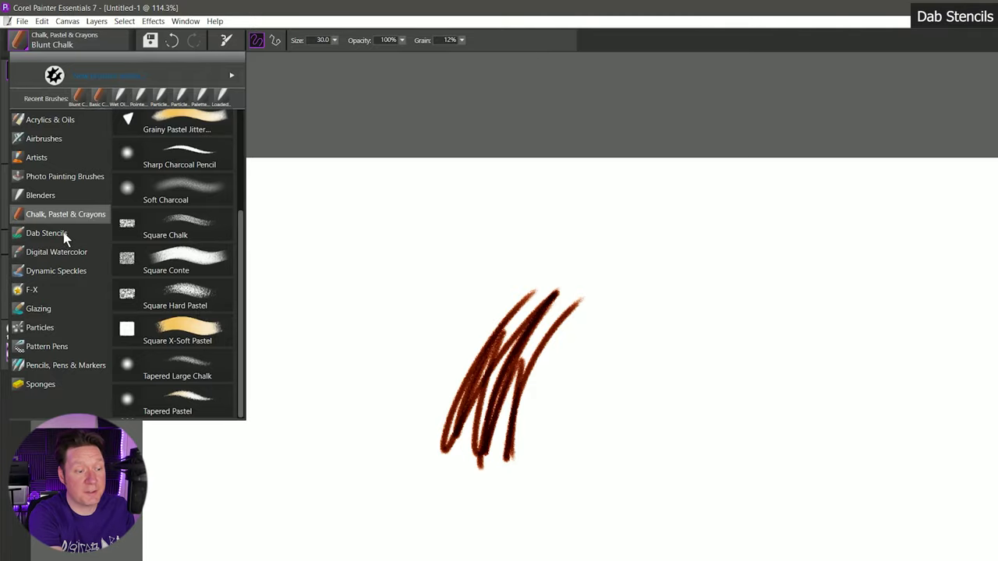
{"action": "left_click", "coordinate": [63, 233]}
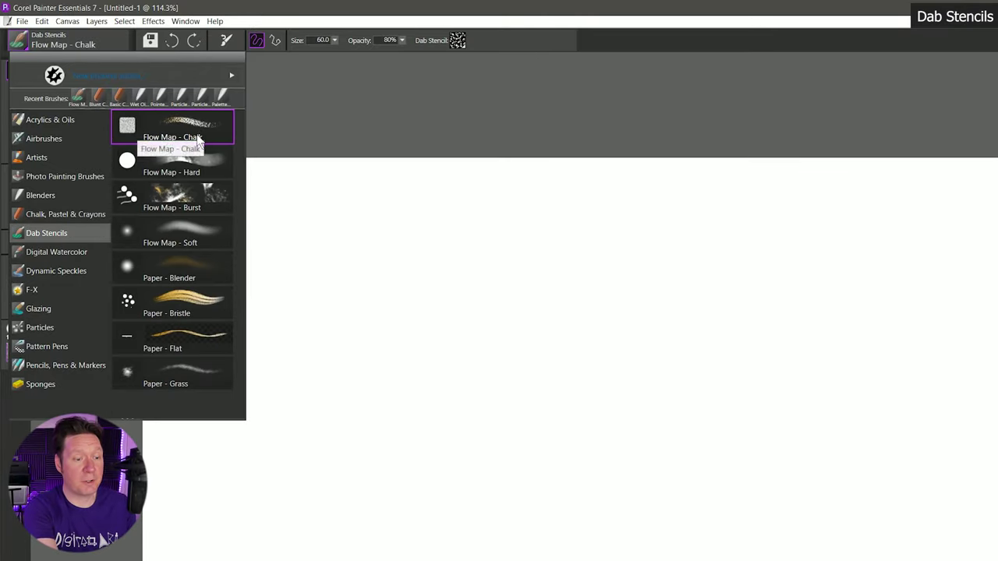
{"action": "left_click", "coordinate": [196, 132]}
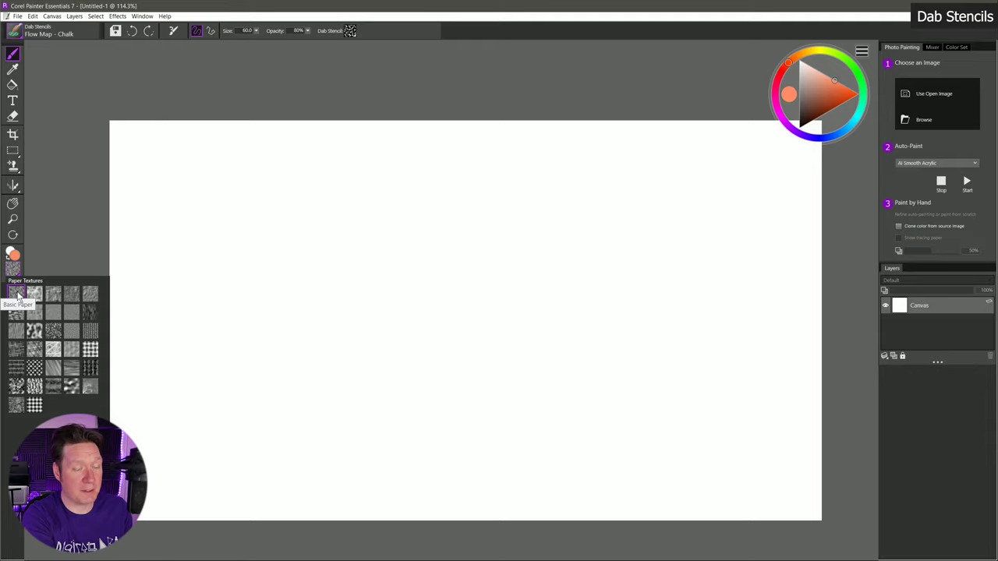
{"action": "left_click", "coordinate": [17, 295]}
{"action": "left_click", "coordinate": [350, 31]}
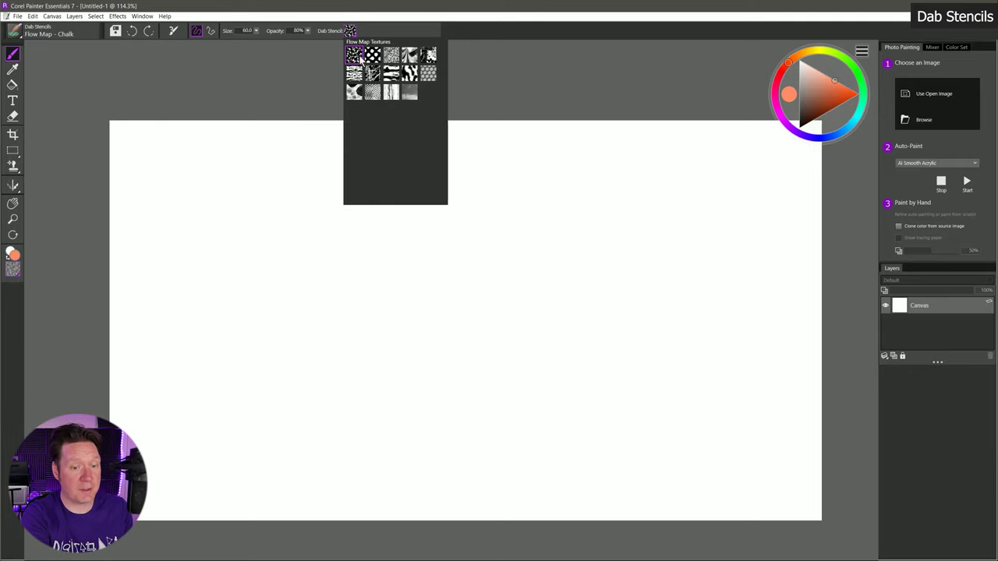
{"action": "left_click", "coordinate": [357, 57]}
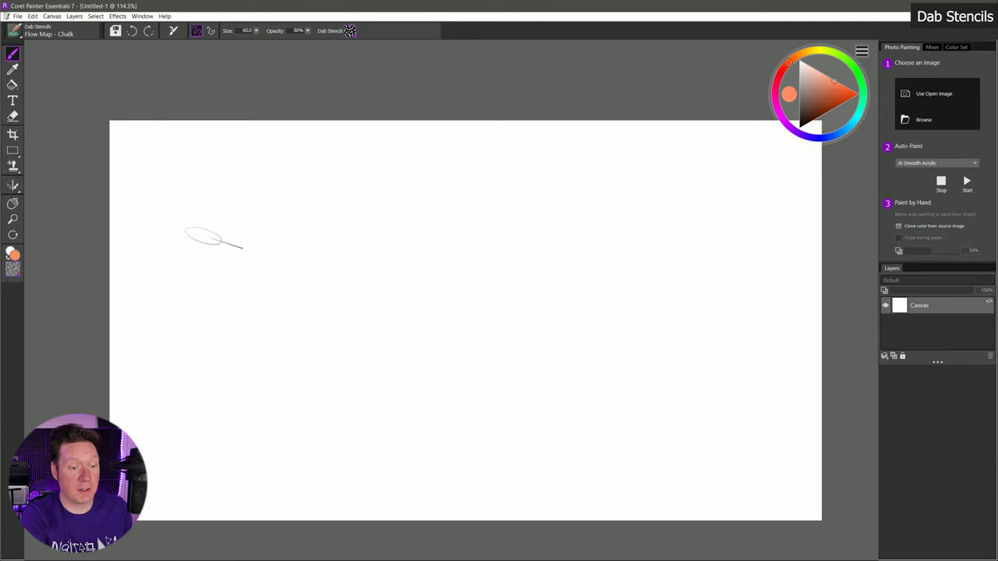
{"action": "mouse_move", "coordinate": [189, 241]}
{"action": "left_mouse_down"}
{"action": "mouse_move", "coordinate": [253, 194]}
{"action": "mouse_move", "coordinate": [283, 206]}
{"action": "left_mouse_up"}
{"action": "mouse_move", "coordinate": [319, 347]}
{"action": "left_mouse_down"}
{"action": "mouse_move", "coordinate": [362, 332]}
{"action": "mouse_move", "coordinate": [380, 405]}
{"action": "mouse_move", "coordinate": [438, 372]}
{"action": "mouse_move", "coordinate": [412, 238]}
{"action": "mouse_move", "coordinate": [250, 273]}
{"action": "mouse_move", "coordinate": [265, 421]}
{"action": "mouse_move", "coordinate": [412, 434]}
{"action": "mouse_move", "coordinate": [226, 361]}
{"action": "left_mouse_up"}
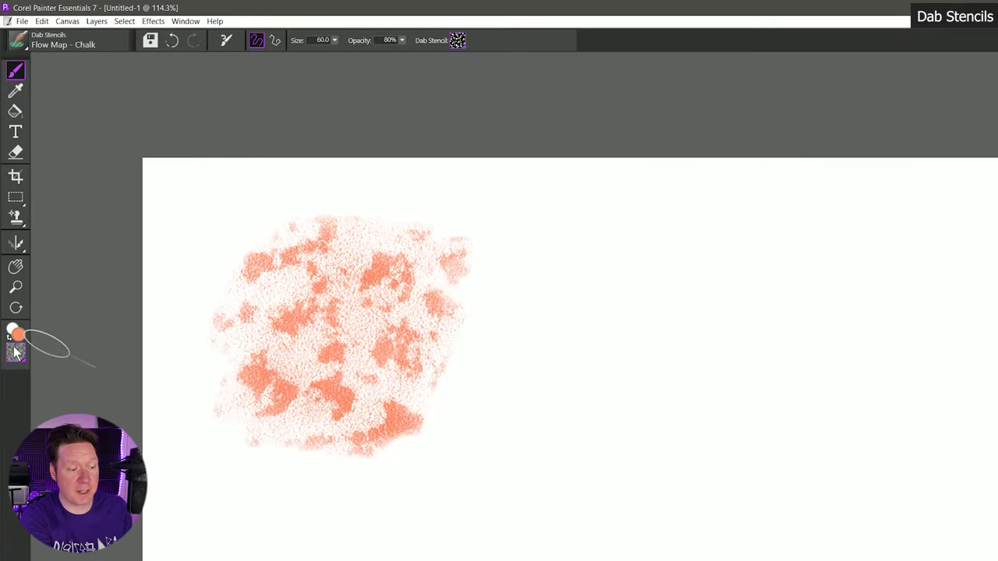
Step: Change the dab stencil to the dotted flow map texture and paint a second patch beside the first
{"action": "left_click", "coordinate": [458, 41]}
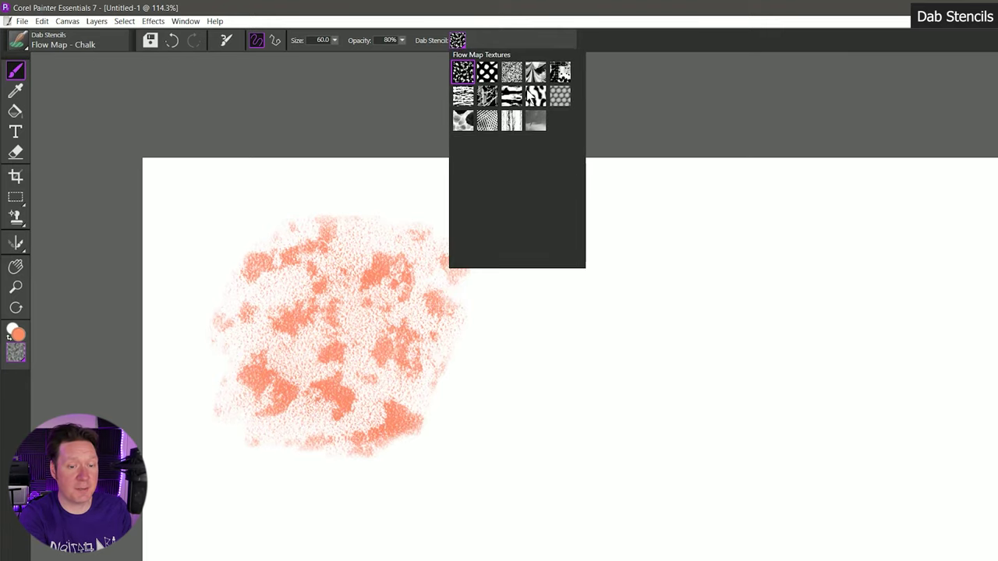
{"action": "left_click", "coordinate": [489, 74]}
{"action": "mouse_move", "coordinate": [518, 238]}
{"action": "left_mouse_down"}
{"action": "mouse_move", "coordinate": [577, 234]}
{"action": "mouse_move", "coordinate": [547, 347]}
{"action": "mouse_move", "coordinate": [643, 300]}
{"action": "mouse_move", "coordinate": [616, 273]}
{"action": "mouse_move", "coordinate": [686, 409]}
{"action": "left_mouse_up"}
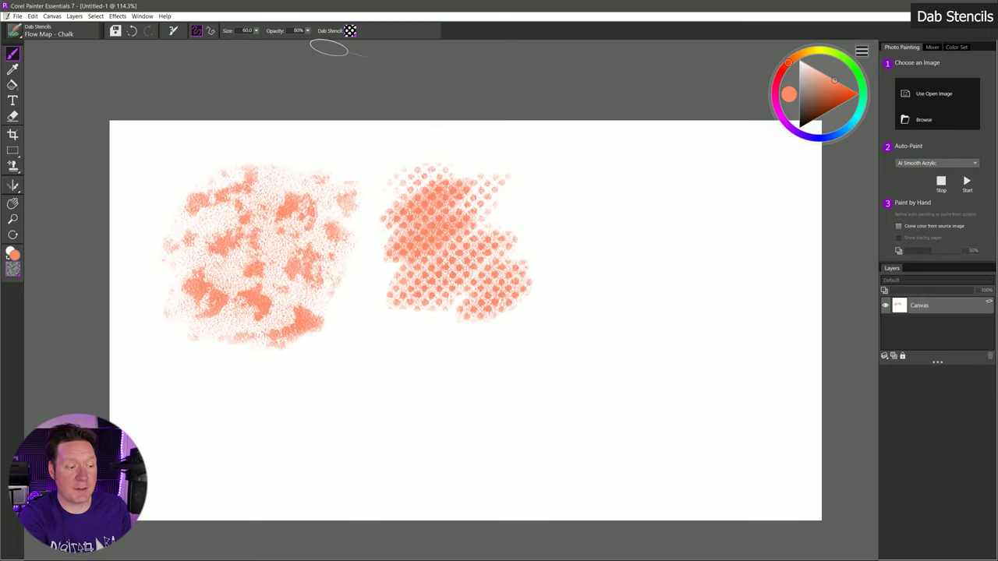
Step: Switch the paper to the woven grid texture and paint a third patch to the right of the dotted one
{"action": "left_click", "coordinate": [13, 269]}
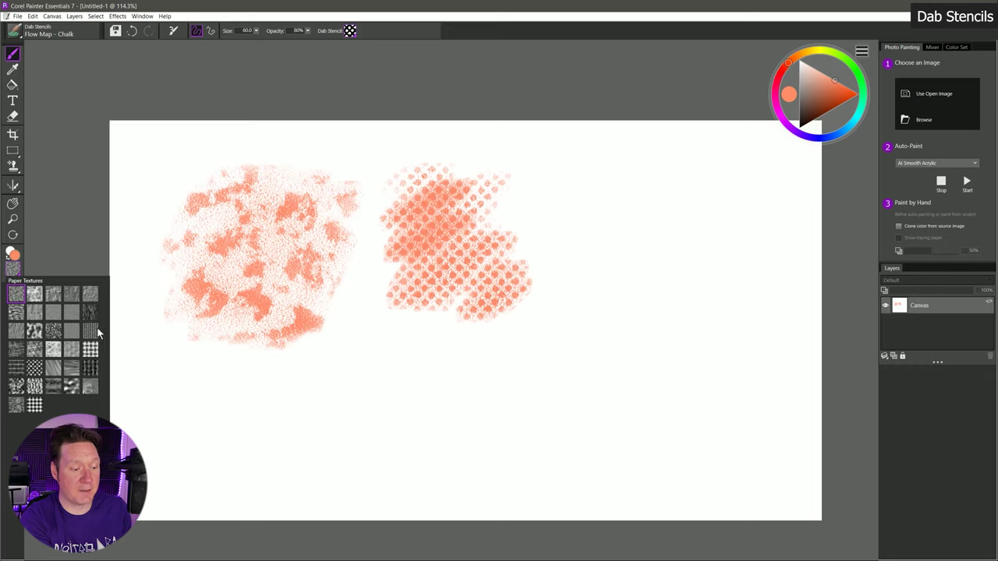
{"action": "left_click", "coordinate": [90, 352]}
{"action": "mouse_move", "coordinate": [577, 195]}
{"action": "left_mouse_down"}
{"action": "mouse_move", "coordinate": [640, 234]}
{"action": "mouse_move", "coordinate": [655, 261]}
{"action": "left_mouse_up"}
{"action": "left_click_drag", "start_coordinate": [616, 199], "coordinate": [667, 168]}
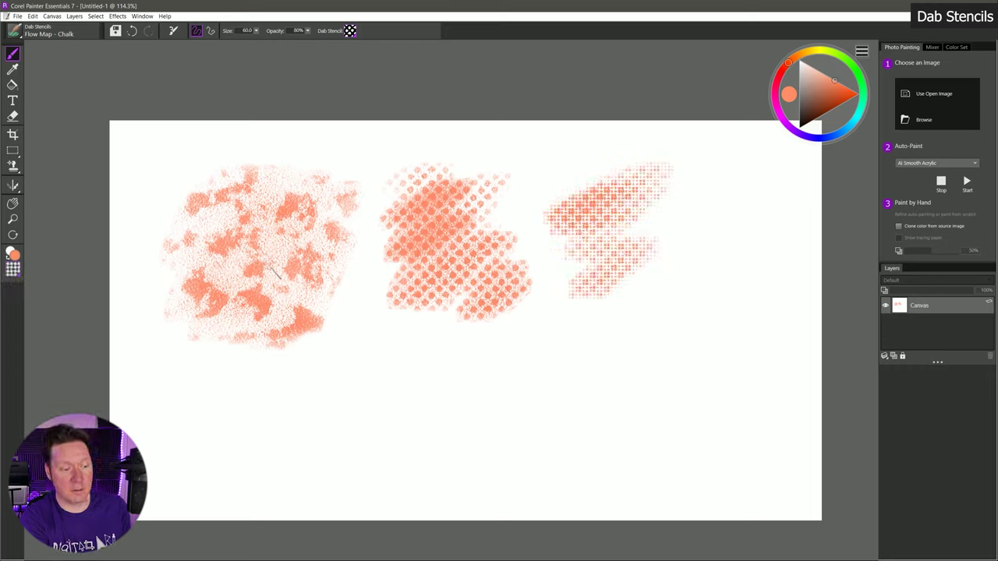
Step: Switch the paper to Pebble Board and paint a patch beneath the first two patches
{"action": "left_click", "coordinate": [14, 270]}
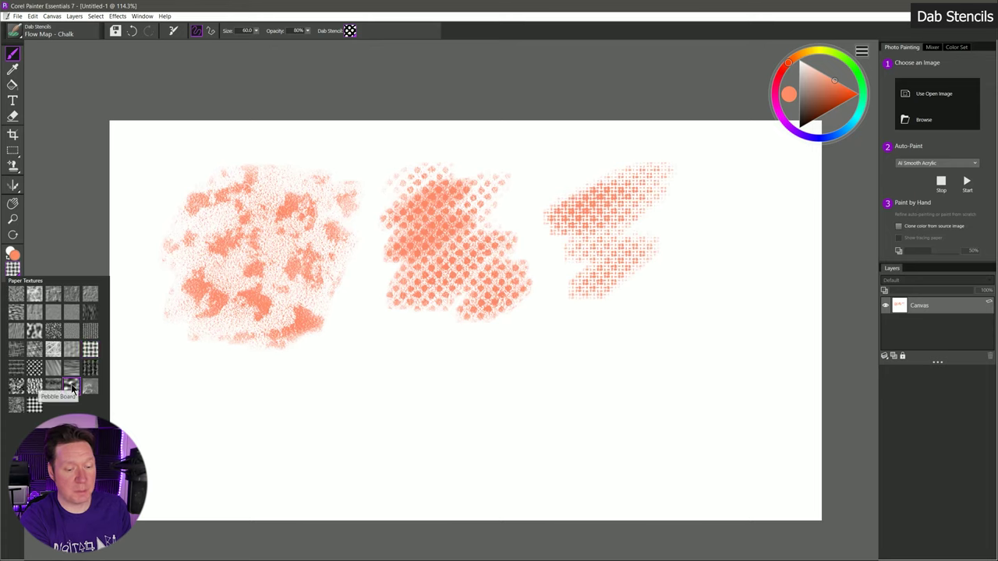
{"action": "left_click", "coordinate": [72, 388]}
{"action": "mouse_move", "coordinate": [300, 387]}
{"action": "left_mouse_down"}
{"action": "mouse_move", "coordinate": [351, 374]}
{"action": "mouse_move", "coordinate": [390, 413]}
{"action": "left_mouse_up"}
{"action": "left_click_drag", "start_coordinate": [295, 417], "coordinate": [409, 410]}
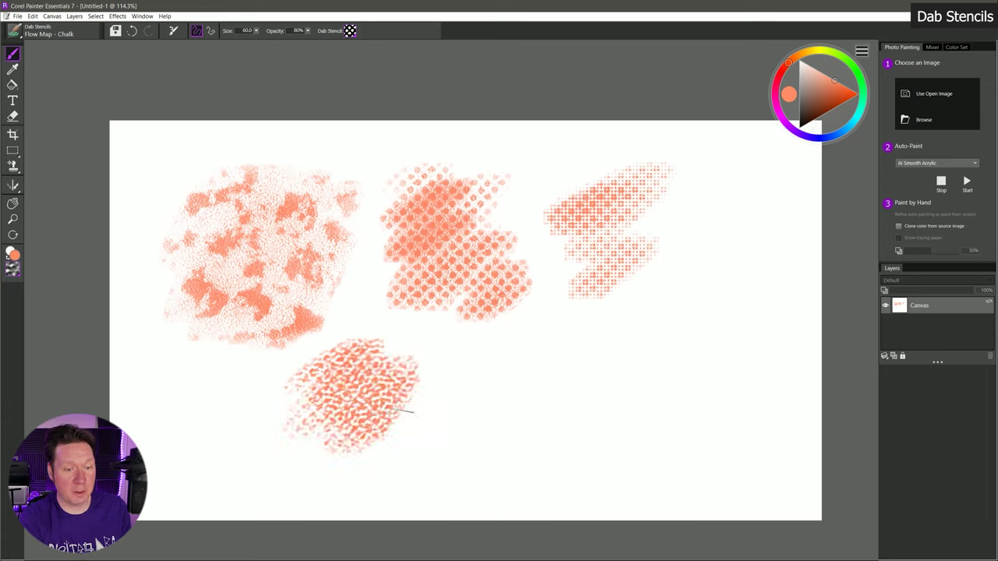
Step: Change the dab stencil to the flow map with horizontal bands and paint a wide patch right of the Pebble Board patch
{"action": "left_click", "coordinate": [350, 31]}
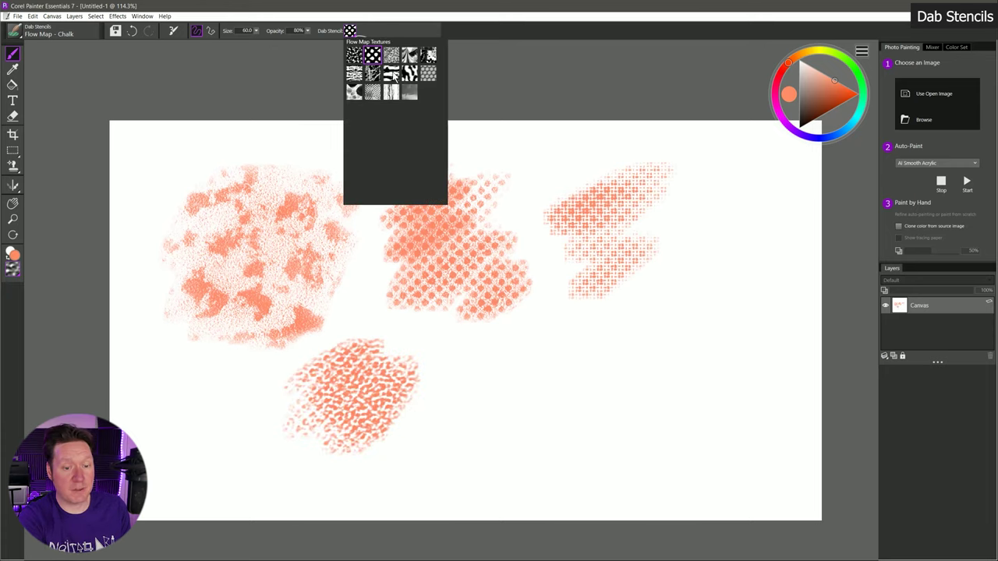
{"action": "left_click", "coordinate": [354, 73]}
{"action": "mouse_move", "coordinate": [448, 343]}
{"action": "left_mouse_down"}
{"action": "mouse_move", "coordinate": [518, 374]}
{"action": "mouse_move", "coordinate": [558, 425]}
{"action": "left_mouse_up"}
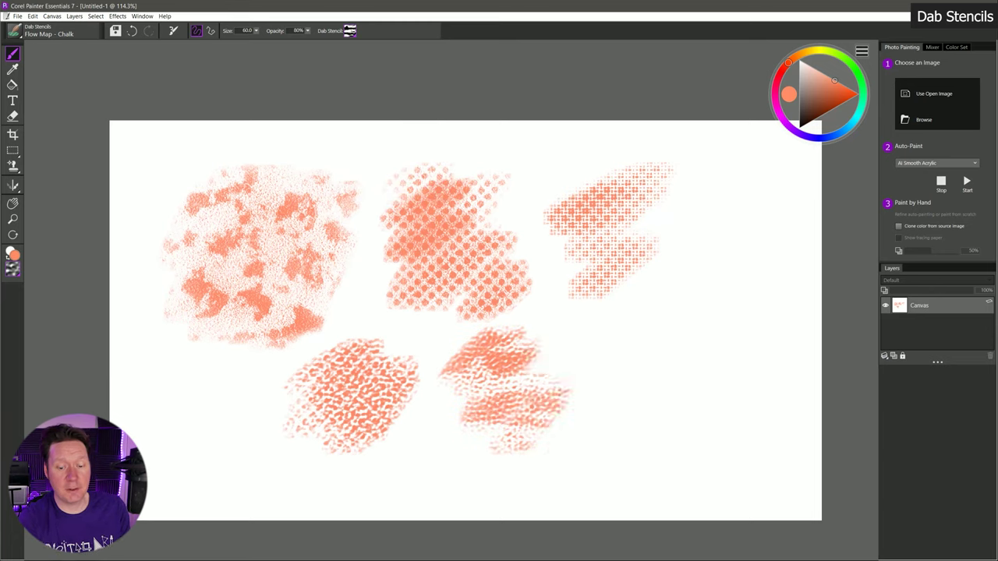
{"action": "left_click_drag", "start_coordinate": [545, 351], "coordinate": [605, 374]}
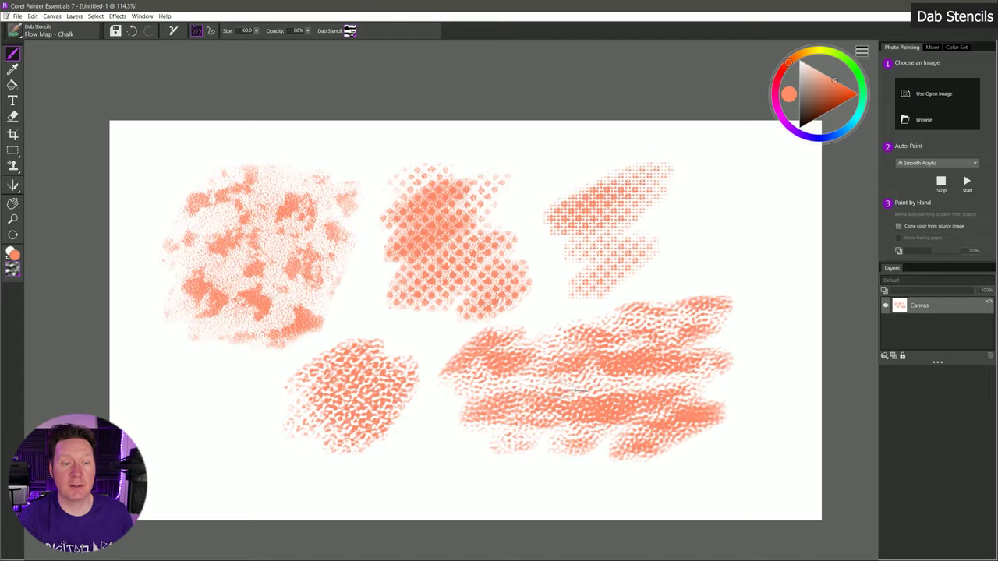
Step: Choose the Paper - Bristle dab stencil brush and paint soft diagonal strokes on the blank canvas
{"action": "left_click", "coordinate": [48, 35]}
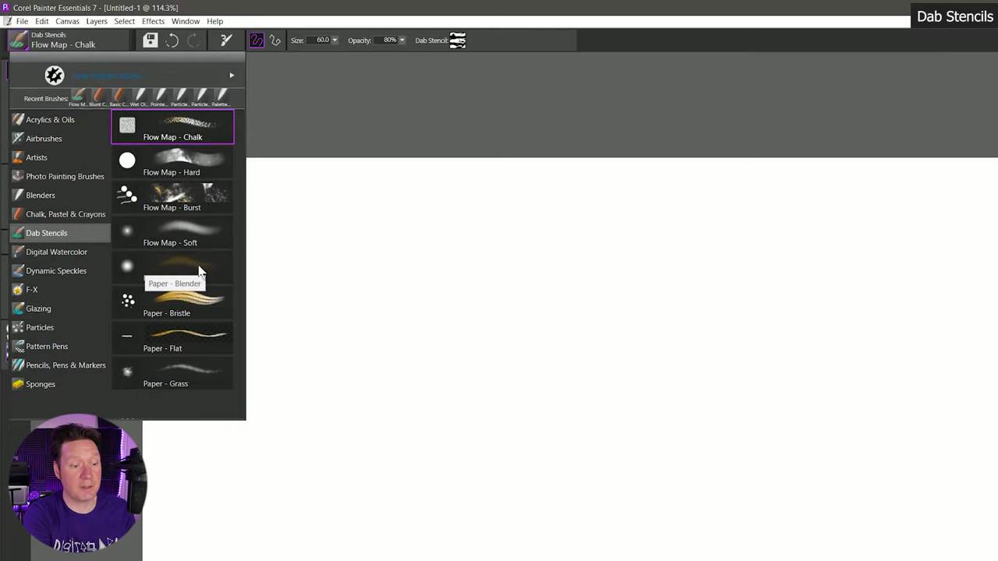
{"action": "left_click", "coordinate": [194, 306]}
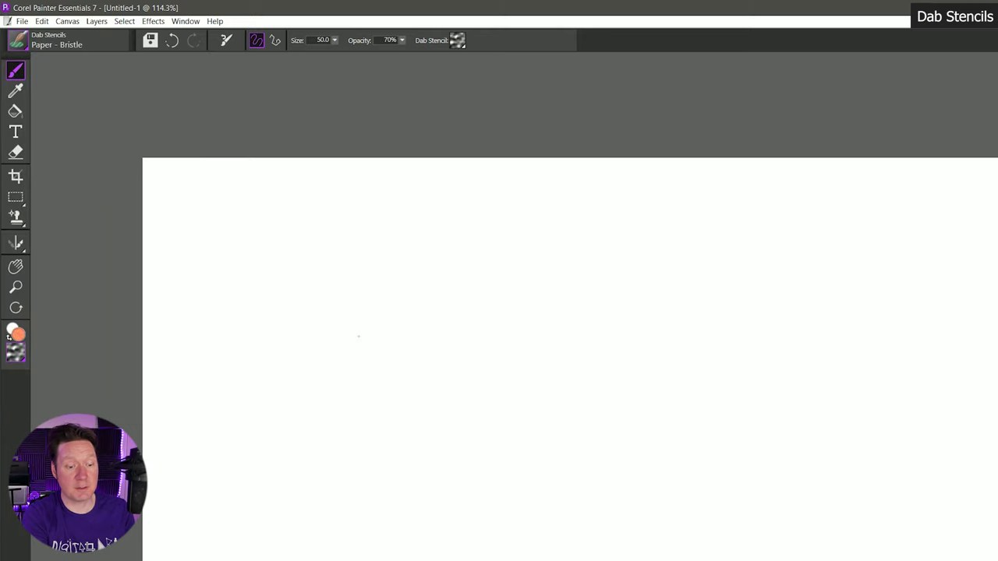
{"action": "left_click_drag", "start_coordinate": [358, 337], "coordinate": [633, 269]}
{"action": "left_click_drag", "start_coordinate": [457, 412], "coordinate": [608, 335]}
Step: Choose Broad Water Brush from Digital Watercolor and paint layered light peach strokes with a lighter patch to their right
{"action": "left_click", "coordinate": [54, 49]}
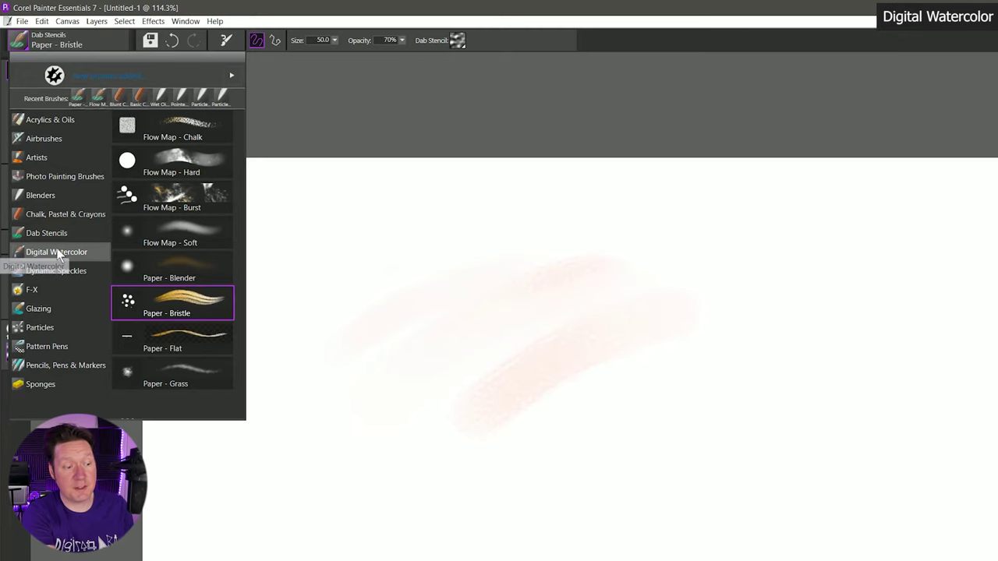
{"action": "left_click", "coordinate": [58, 252]}
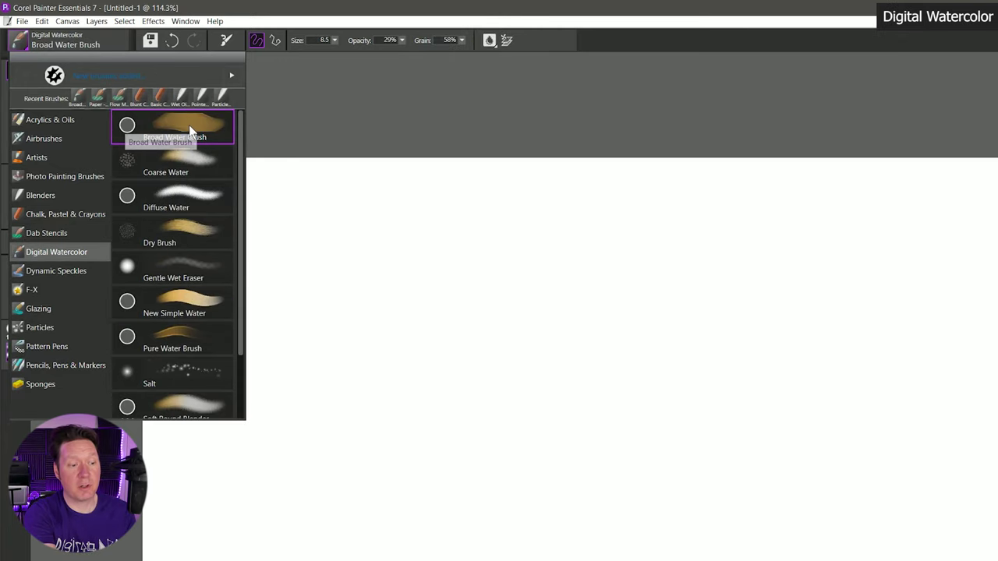
{"action": "left_click", "coordinate": [189, 125]}
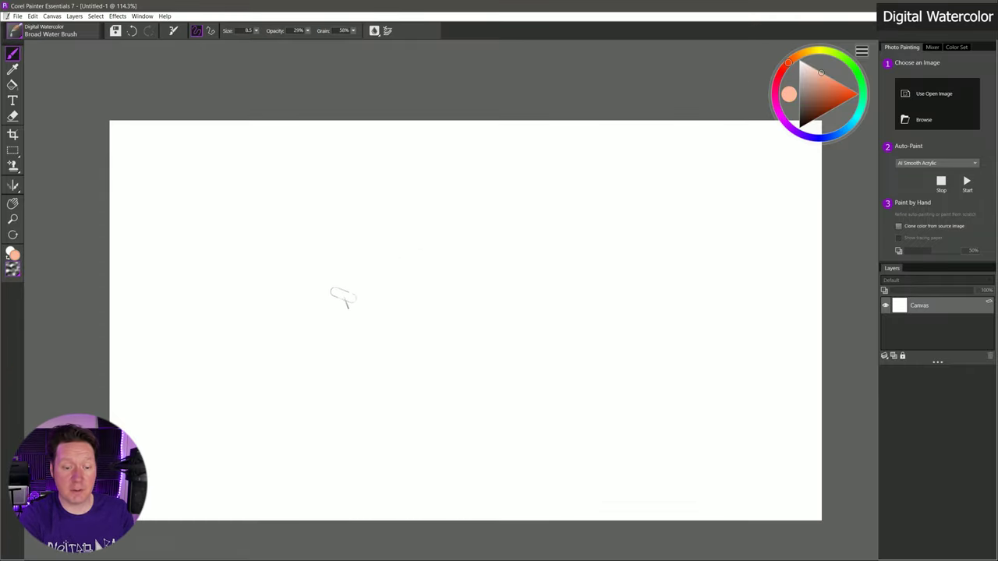
{"action": "mouse_move", "coordinate": [343, 296]}
{"action": "left_mouse_down"}
{"action": "mouse_move", "coordinate": [441, 224]}
{"action": "mouse_move", "coordinate": [331, 326]}
{"action": "mouse_move", "coordinate": [458, 235]}
{"action": "mouse_move", "coordinate": [487, 238]}
{"action": "mouse_move", "coordinate": [378, 352]}
{"action": "mouse_move", "coordinate": [459, 285]}
{"action": "mouse_move", "coordinate": [550, 302]}
{"action": "mouse_move", "coordinate": [588, 352]}
{"action": "mouse_move", "coordinate": [633, 388]}
{"action": "left_mouse_up"}
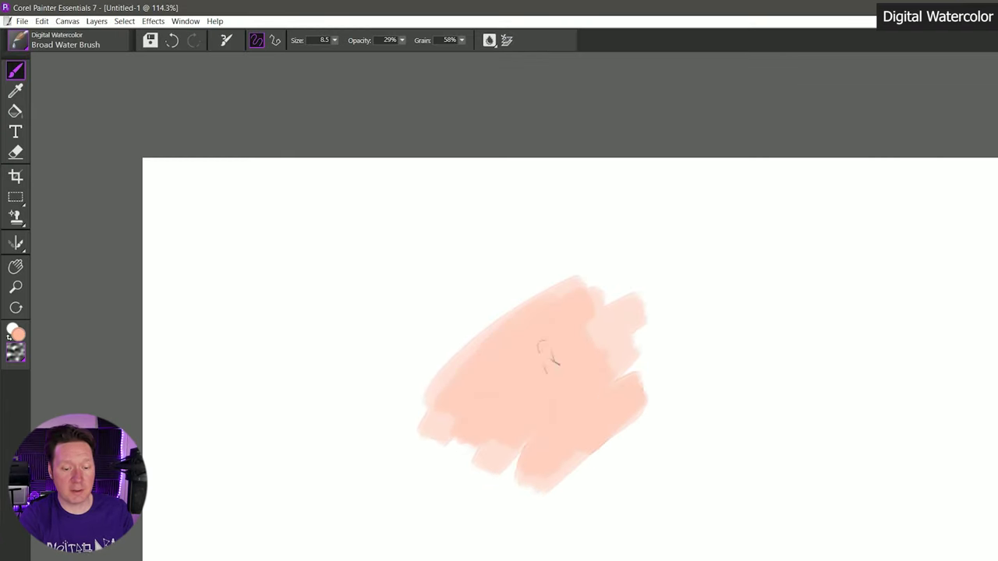
{"action": "mouse_move", "coordinate": [555, 321]}
{"action": "left_mouse_down"}
{"action": "mouse_move", "coordinate": [443, 411]}
{"action": "mouse_move", "coordinate": [552, 477]}
{"action": "mouse_move", "coordinate": [468, 359]}
{"action": "mouse_move", "coordinate": [435, 422]}
{"action": "mouse_move", "coordinate": [507, 392]}
{"action": "mouse_move", "coordinate": [475, 407]}
{"action": "mouse_move", "coordinate": [575, 482]}
{"action": "left_mouse_up"}
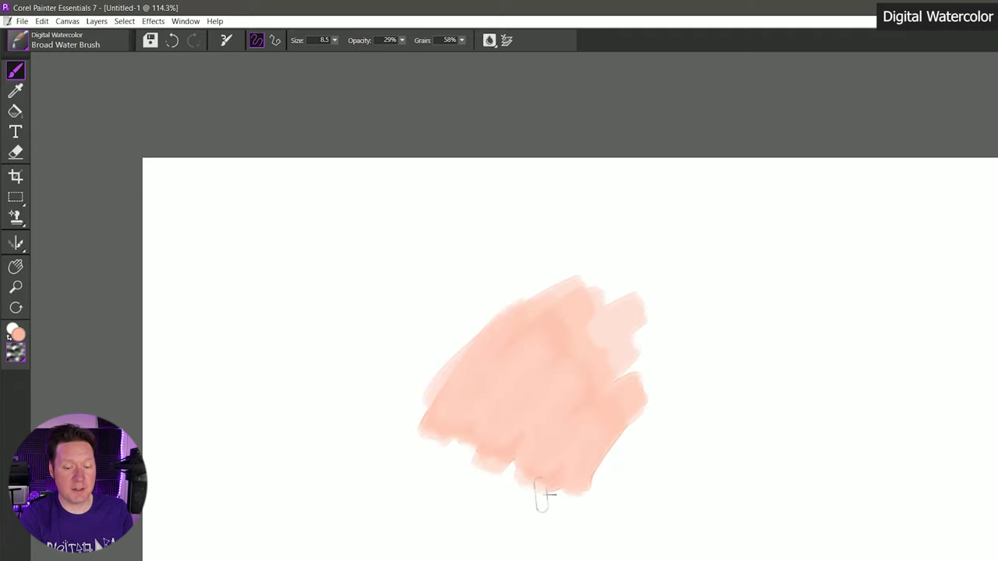
{"action": "mouse_move", "coordinate": [719, 333]}
{"action": "left_mouse_down"}
{"action": "mouse_move", "coordinate": [647, 451]}
{"action": "mouse_move", "coordinate": [737, 367]}
{"action": "mouse_move", "coordinate": [655, 331]}
{"action": "left_mouse_up"}
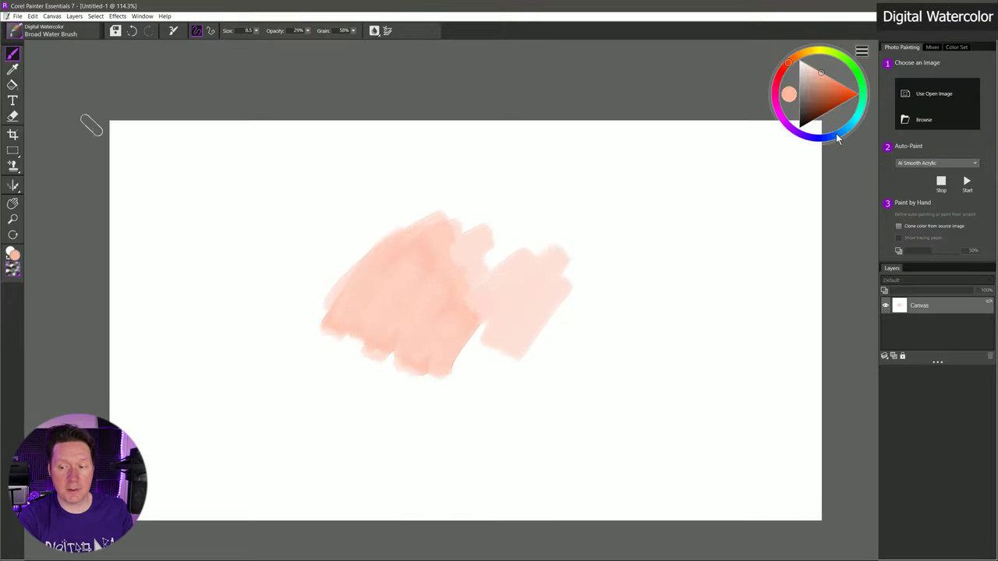
Step: Switch the color to light blue and paint watercolor strokes over the upper part of the peach patches
{"action": "left_click", "coordinate": [837, 135]}
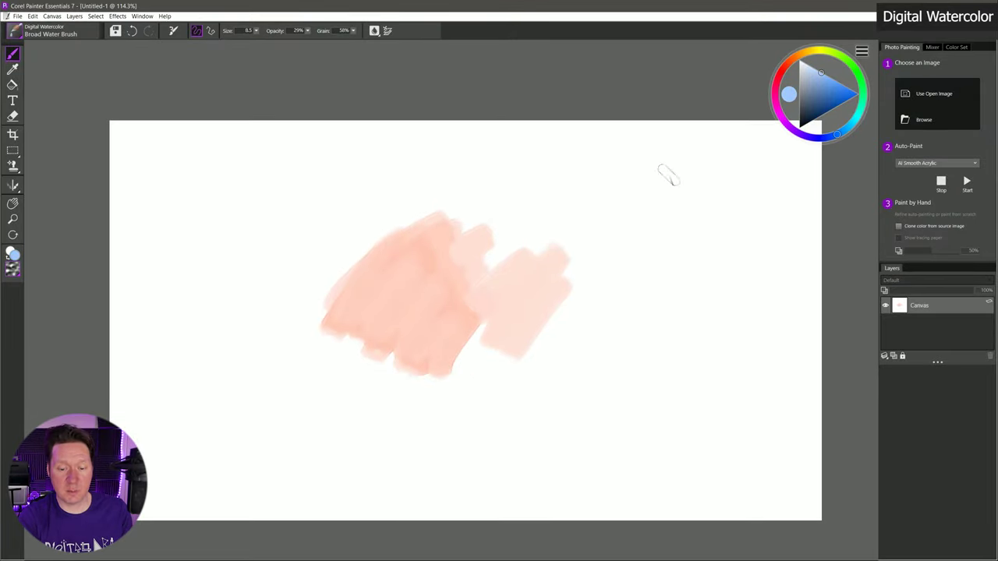
{"action": "mouse_move", "coordinate": [524, 234]}
{"action": "left_mouse_down"}
{"action": "mouse_move", "coordinate": [472, 271]}
{"action": "mouse_move", "coordinate": [428, 234]}
{"action": "mouse_move", "coordinate": [433, 275]}
{"action": "left_mouse_up"}
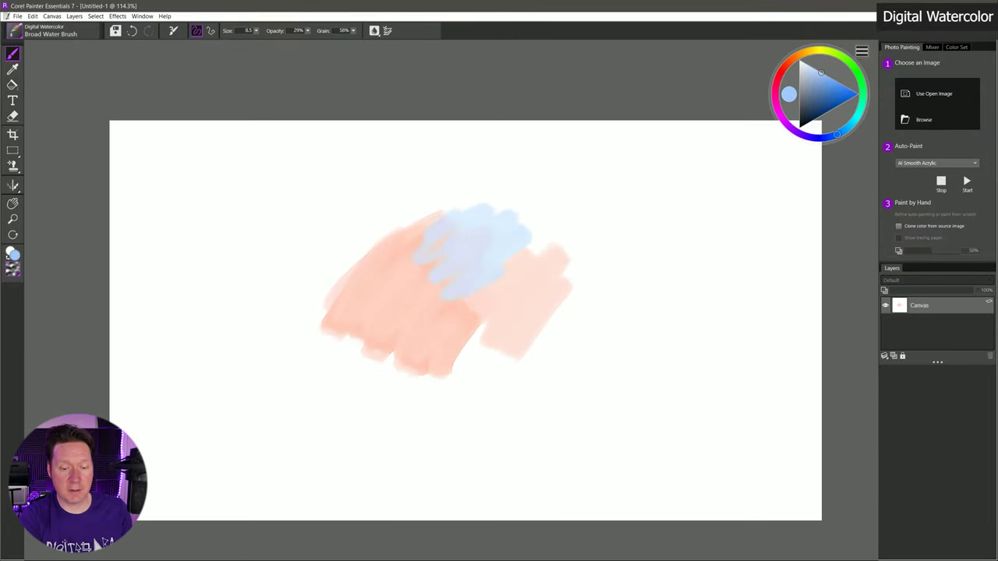
{"action": "mouse_move", "coordinate": [418, 239]}
{"action": "left_mouse_down"}
{"action": "mouse_move", "coordinate": [479, 199]}
{"action": "mouse_move", "coordinate": [558, 246]}
{"action": "left_mouse_up"}
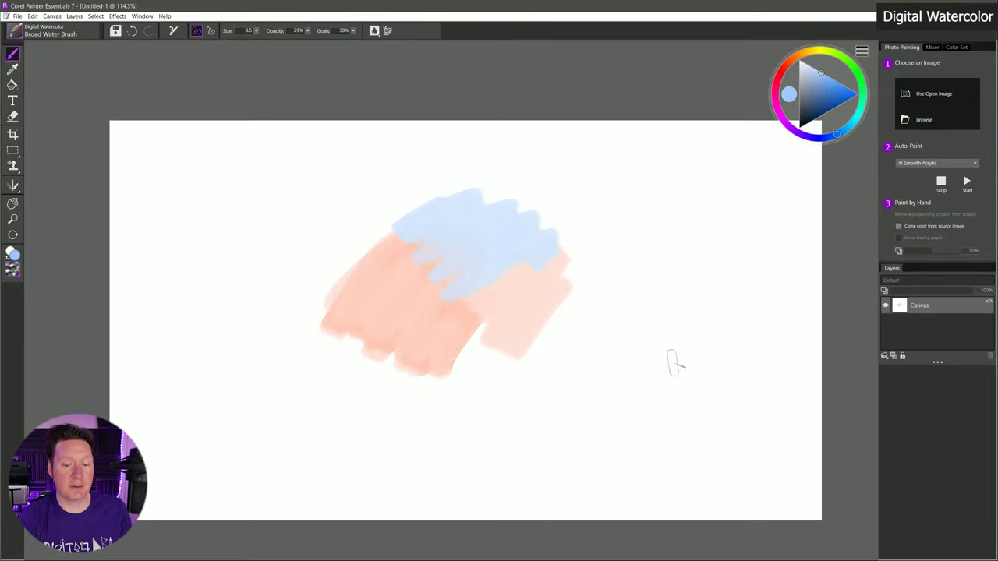
{"action": "mouse_move", "coordinate": [413, 215]}
{"action": "left_mouse_down"}
{"action": "mouse_move", "coordinate": [374, 237]}
{"action": "mouse_move", "coordinate": [420, 201]}
{"action": "mouse_move", "coordinate": [473, 192]}
{"action": "left_mouse_up"}
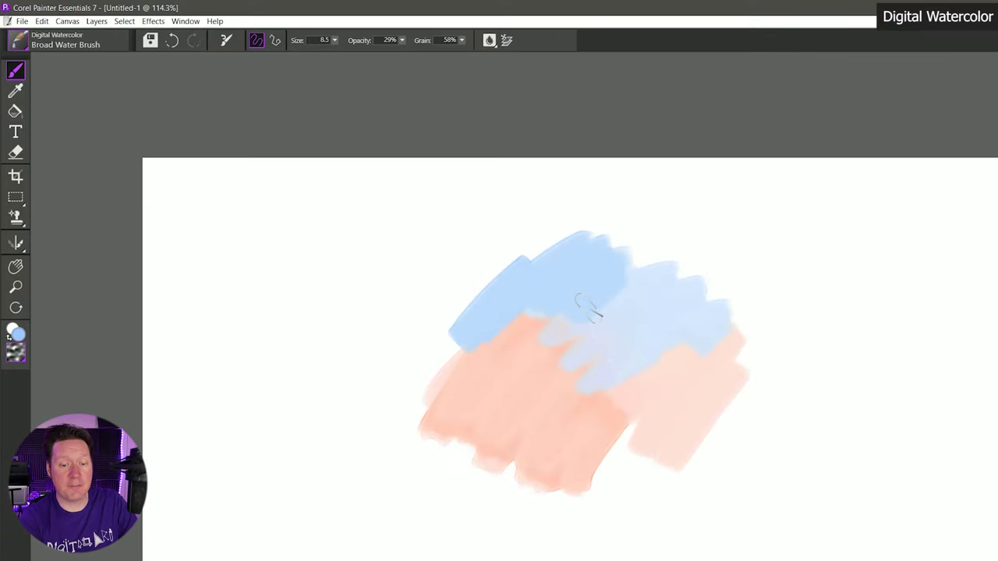
Step: Build up more light blue Broad Water Brush strokes across the top of the painted patches, forming a deeper blue arc
{"action": "mouse_move", "coordinate": [530, 254]}
{"action": "left_mouse_down"}
{"action": "mouse_move", "coordinate": [557, 230]}
{"action": "mouse_move", "coordinate": [659, 249]}
{"action": "mouse_move", "coordinate": [437, 327]}
{"action": "mouse_move", "coordinate": [437, 351]}
{"action": "mouse_move", "coordinate": [667, 248]}
{"action": "left_mouse_up"}
{"action": "mouse_move", "coordinate": [508, 269]}
{"action": "left_mouse_down"}
{"action": "mouse_move", "coordinate": [576, 285]}
{"action": "mouse_move", "coordinate": [663, 277]}
{"action": "mouse_move", "coordinate": [721, 292]}
{"action": "mouse_move", "coordinate": [702, 257]}
{"action": "left_mouse_up"}
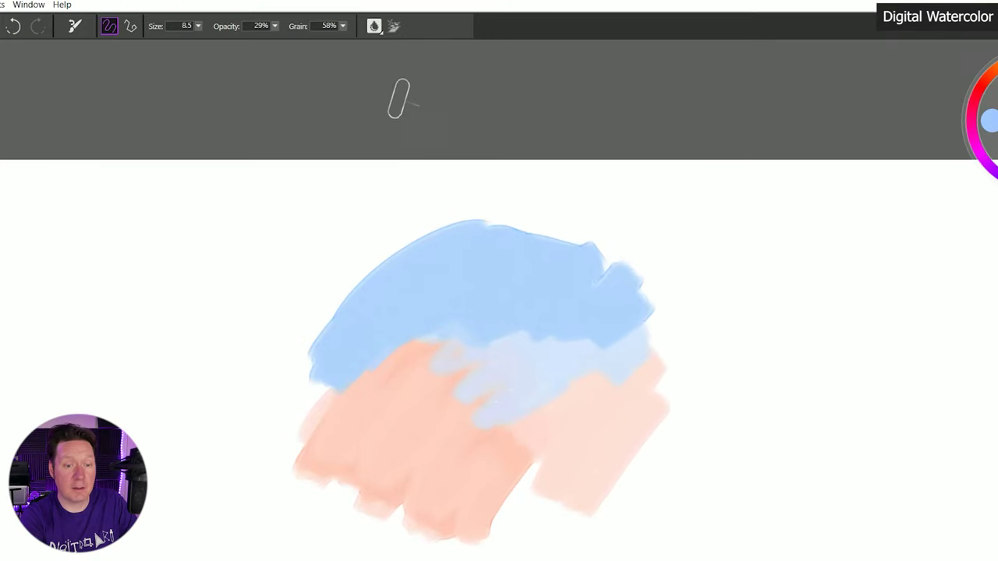
Step: Set the Digital Watercolor diffusion to 20 and paint a soft-edged light blue patch on each side of the existing artwork
{"action": "left_click", "coordinate": [490, 40]}
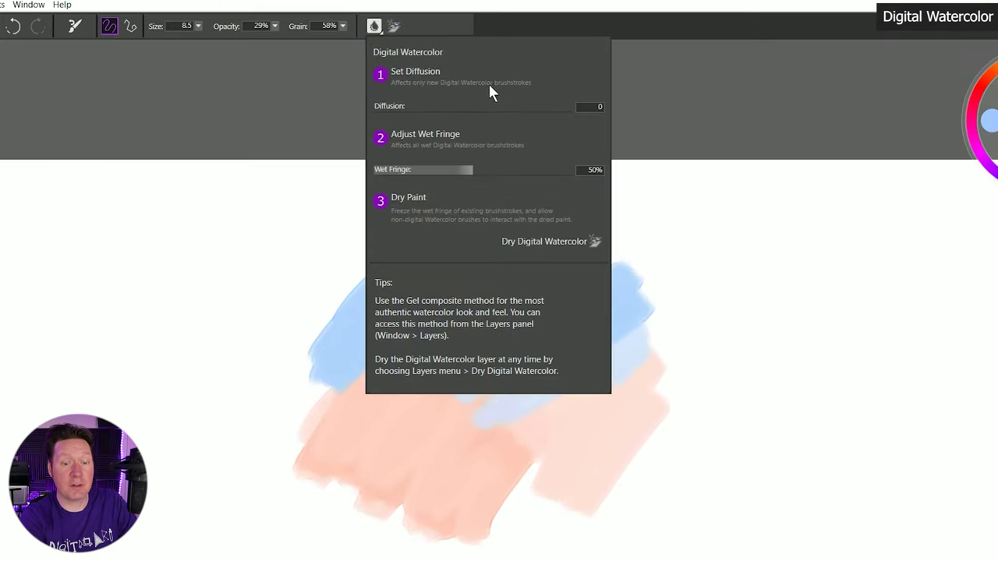
{"action": "mouse_move", "coordinate": [397, 107]}
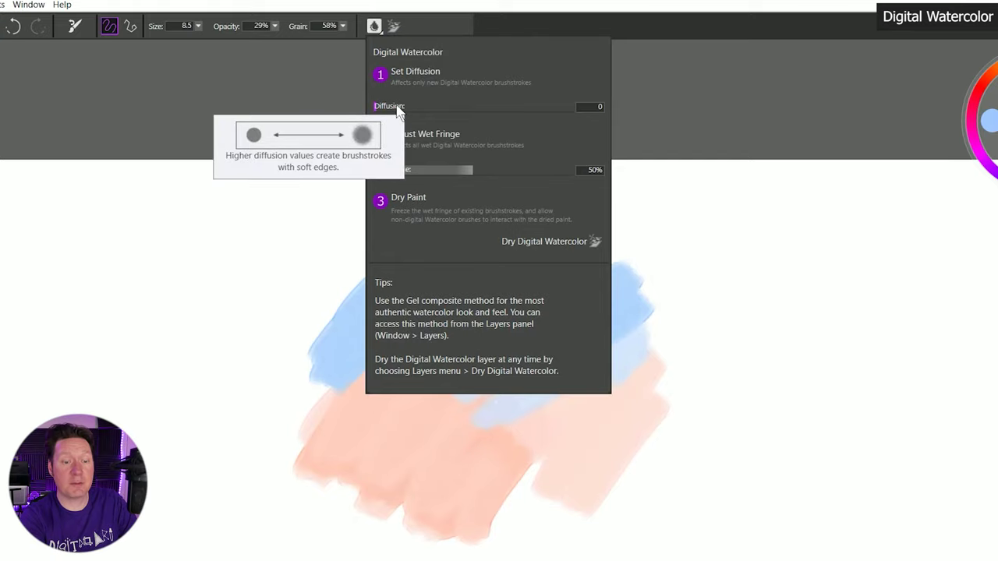
{"action": "left_click_drag", "start_coordinate": [397, 109], "coordinate": [597, 127]}
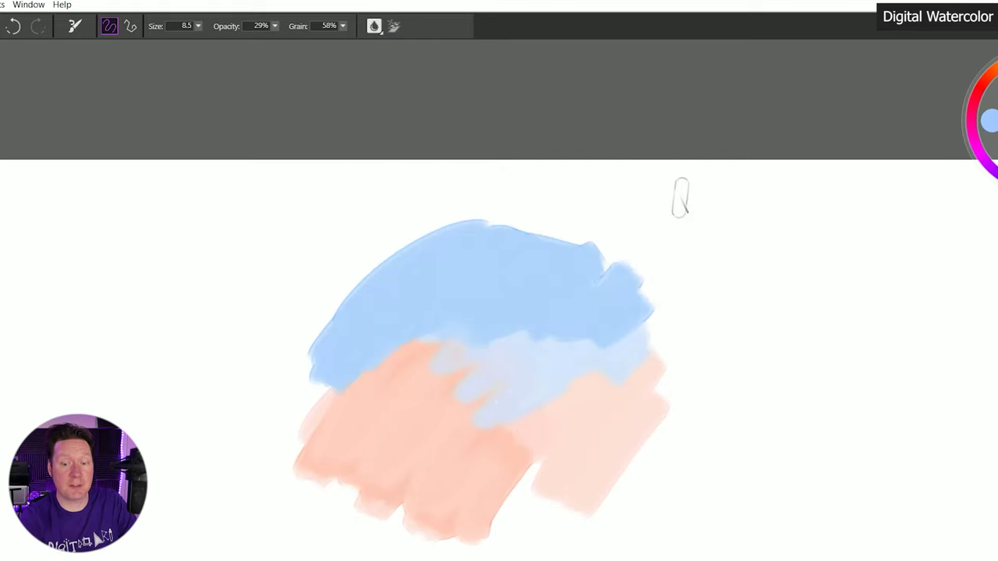
{"action": "mouse_move", "coordinate": [660, 245]}
{"action": "left_mouse_down"}
{"action": "mouse_move", "coordinate": [810, 245]}
{"action": "mouse_move", "coordinate": [857, 312]}
{"action": "mouse_move", "coordinate": [857, 393]}
{"action": "mouse_move", "coordinate": [733, 443]}
{"action": "left_mouse_up"}
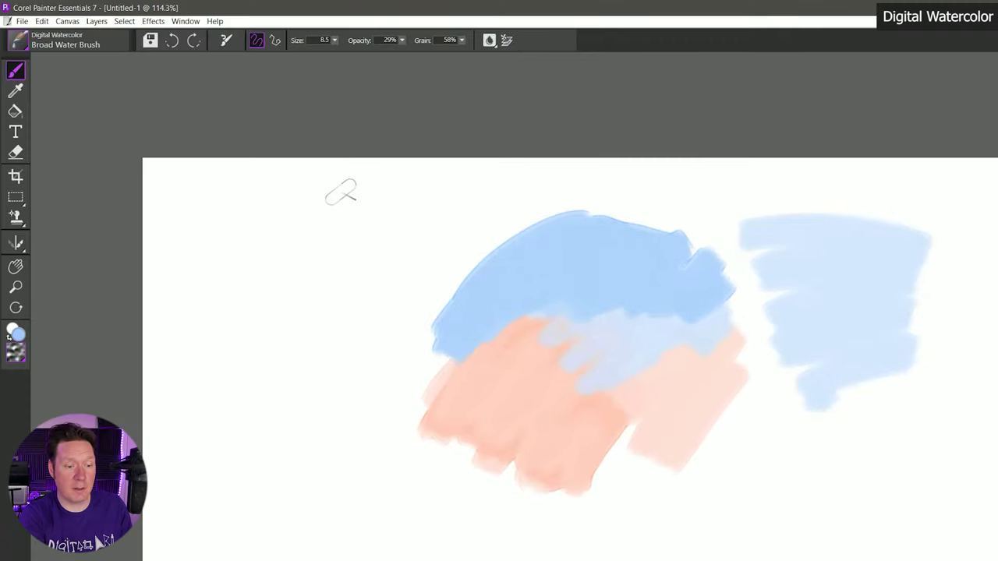
{"action": "mouse_move", "coordinate": [340, 192]}
{"action": "left_mouse_down"}
{"action": "mouse_move", "coordinate": [256, 340]}
{"action": "mouse_move", "coordinate": [361, 240]}
{"action": "mouse_move", "coordinate": [320, 406]}
{"action": "mouse_move", "coordinate": [339, 247]}
{"action": "left_mouse_up"}
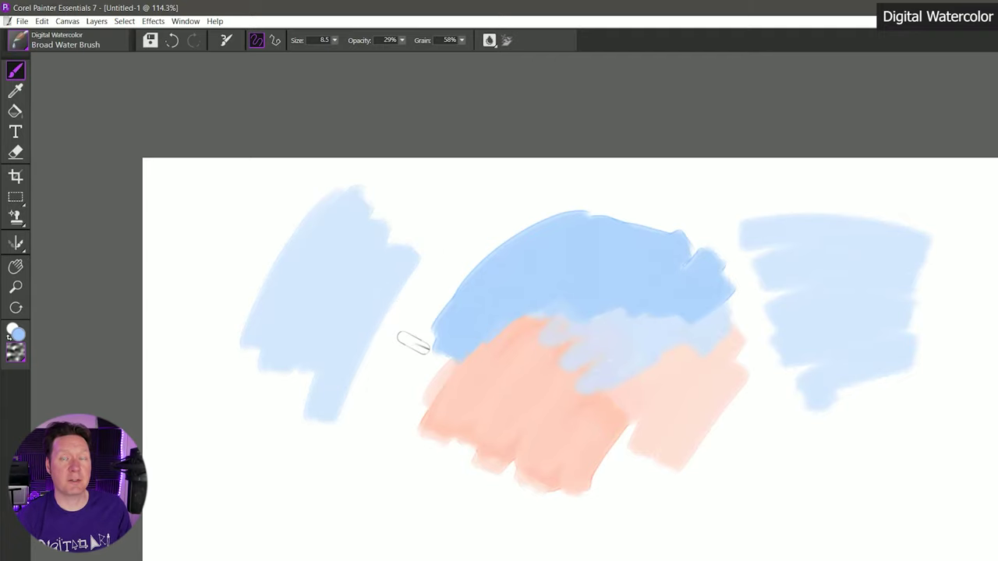
Step: Set the wet fringe to 0% and paint a light blue patch of near-vertical strokes on the cleared canvas
{"action": "left_click", "coordinate": [489, 40]}
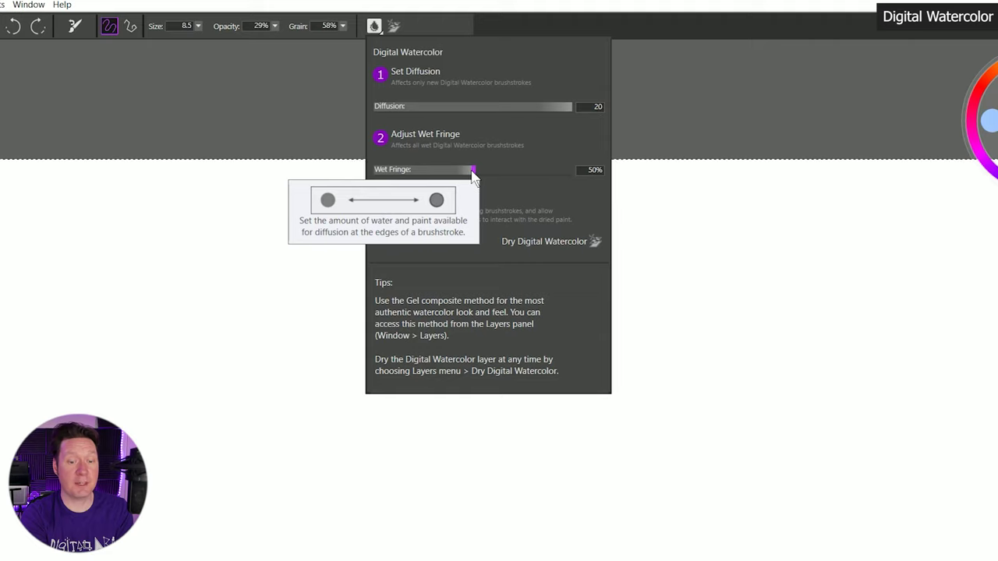
{"action": "left_click_drag", "start_coordinate": [472, 171], "coordinate": [350, 175]}
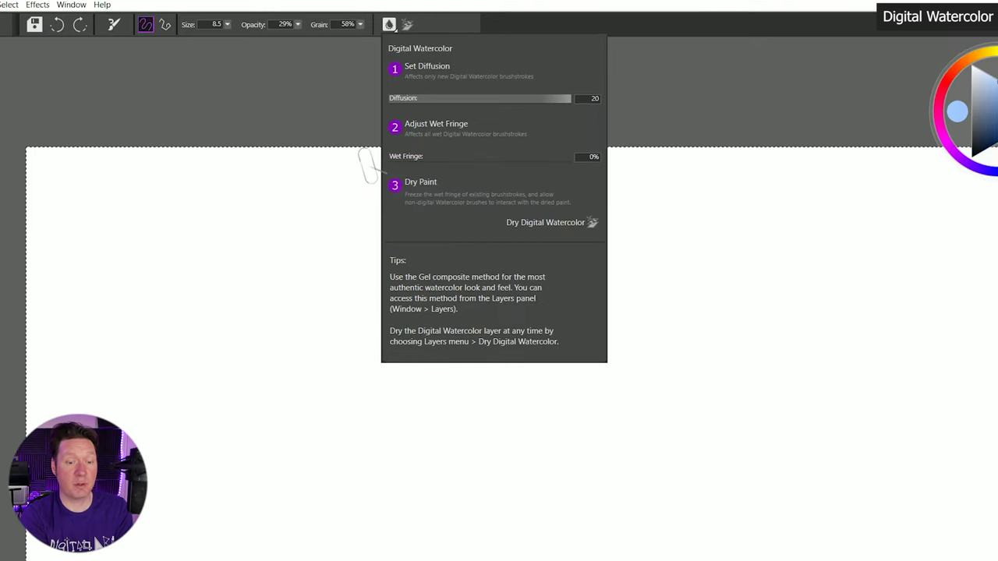
{"action": "left_click", "coordinate": [234, 257]}
{"action": "mouse_move", "coordinate": [261, 236]}
{"action": "left_mouse_down"}
{"action": "mouse_move", "coordinate": [192, 492]}
{"action": "mouse_move", "coordinate": [243, 509]}
{"action": "mouse_move", "coordinate": [288, 450]}
{"action": "mouse_move", "coordinate": [332, 351]}
{"action": "mouse_move", "coordinate": [335, 490]}
{"action": "left_mouse_up"}
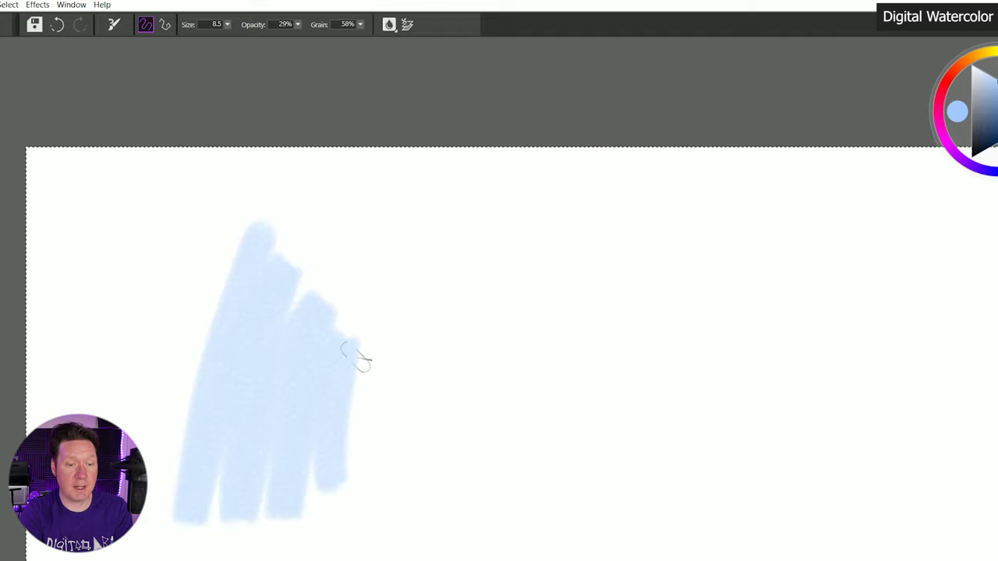
Step: Set the wet fringe to 100% and paint a second light blue patch to the right of the first
{"action": "left_click", "coordinate": [408, 25]}
{"action": "left_click_drag", "start_coordinate": [441, 157], "coordinate": [577, 157]}
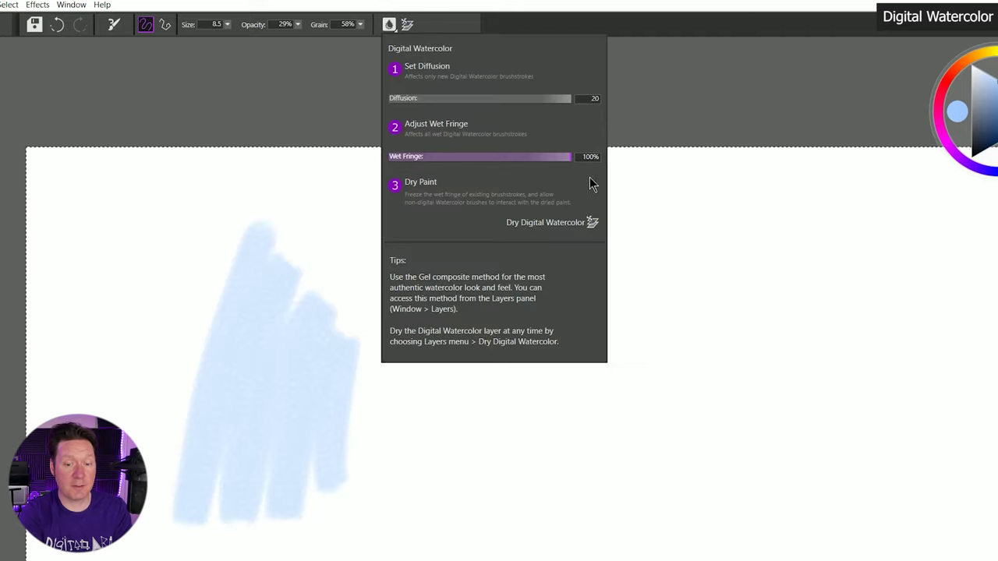
{"action": "mouse_move", "coordinate": [468, 269]}
{"action": "left_mouse_down"}
{"action": "mouse_move", "coordinate": [413, 499]}
{"action": "mouse_move", "coordinate": [499, 281]}
{"action": "mouse_move", "coordinate": [561, 499]}
{"action": "left_mouse_up"}
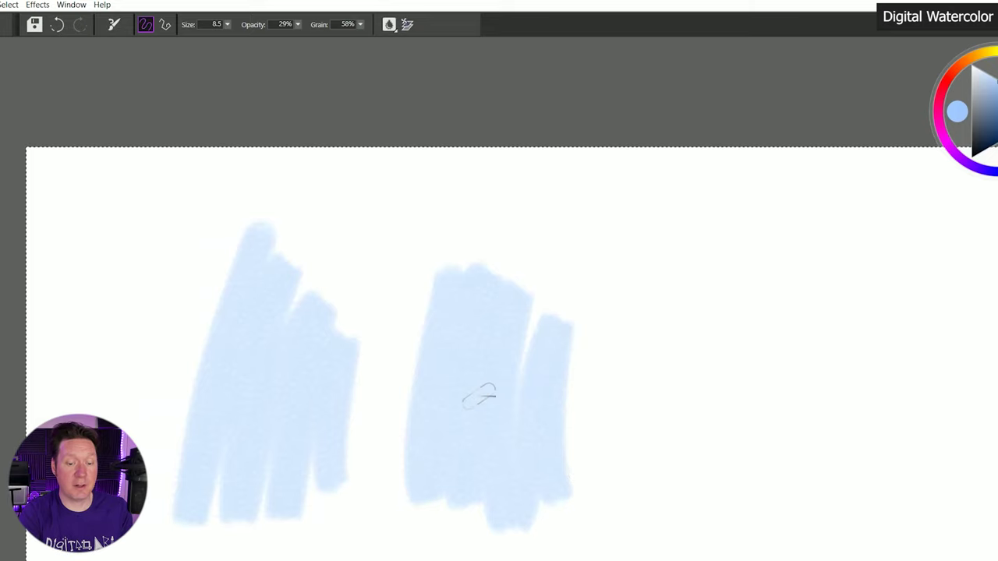
Step: Set the diffusion to 0 and paint a third light blue patch right of the other two, keeping the 100% wet fringe
{"action": "left_click", "coordinate": [390, 25]}
{"action": "left_click_drag", "start_coordinate": [412, 100], "coordinate": [382, 116]}
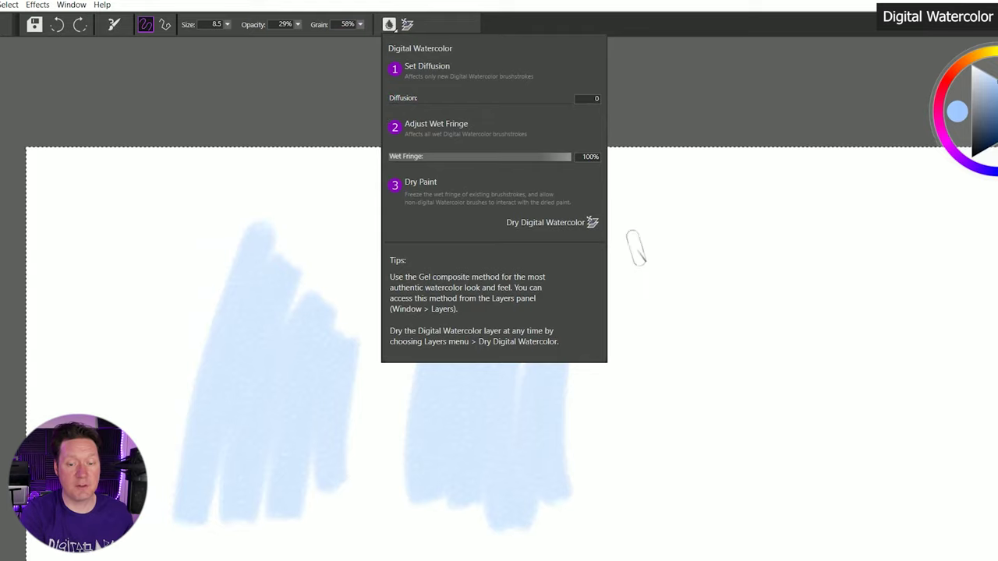
{"action": "left_click", "coordinate": [637, 248]}
{"action": "mouse_move", "coordinate": [660, 289]}
{"action": "left_mouse_down"}
{"action": "mouse_move", "coordinate": [652, 333]}
{"action": "mouse_move", "coordinate": [668, 413]}
{"action": "mouse_move", "coordinate": [783, 467]}
{"action": "left_mouse_up"}
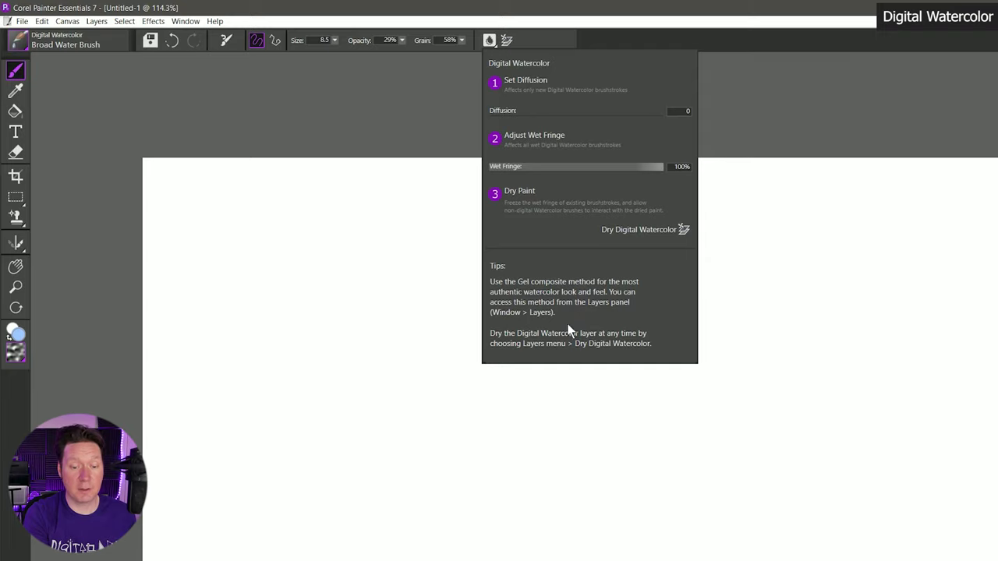
Step: Close the watercolor settings and paint a light blue patch of diagonal strokes on the blank canvas
{"action": "left_click", "coordinate": [881, 326]}
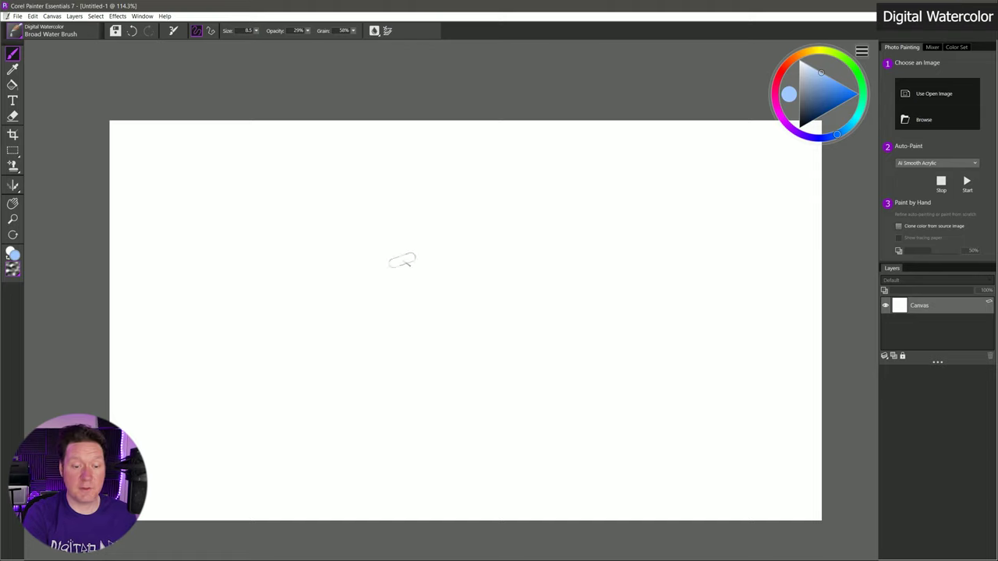
{"action": "mouse_move", "coordinate": [406, 223]}
{"action": "left_mouse_down"}
{"action": "mouse_move", "coordinate": [343, 304]}
{"action": "mouse_move", "coordinate": [413, 226]}
{"action": "mouse_move", "coordinate": [348, 382]}
{"action": "mouse_move", "coordinate": [441, 258]}
{"action": "mouse_move", "coordinate": [469, 250]}
{"action": "mouse_move", "coordinate": [525, 299]}
{"action": "mouse_move", "coordinate": [491, 365]}
{"action": "left_mouse_up"}
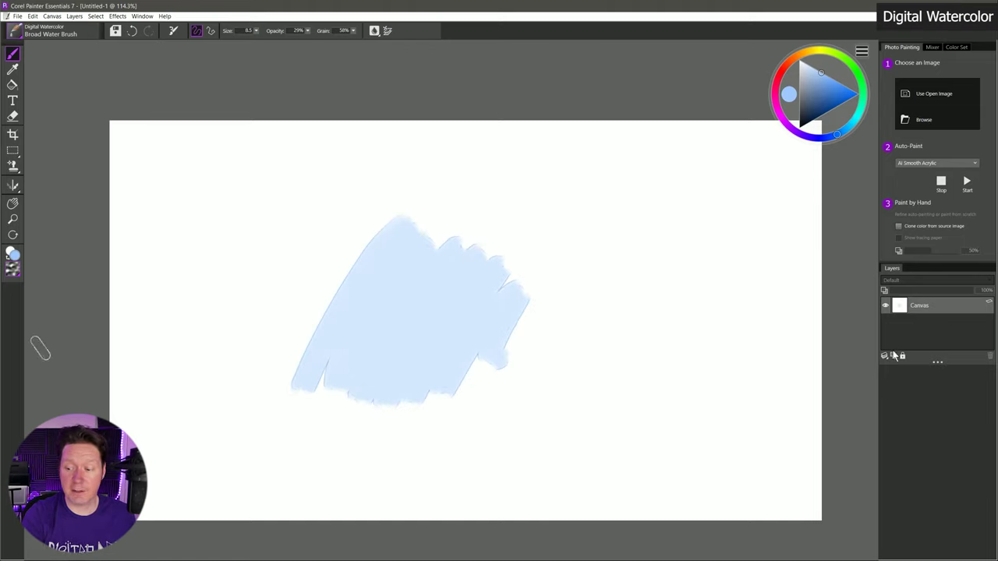
Step: Add a new layer with the Gel composite method and paint mint green strokes across the light blue patch
{"action": "left_click", "coordinate": [894, 355]}
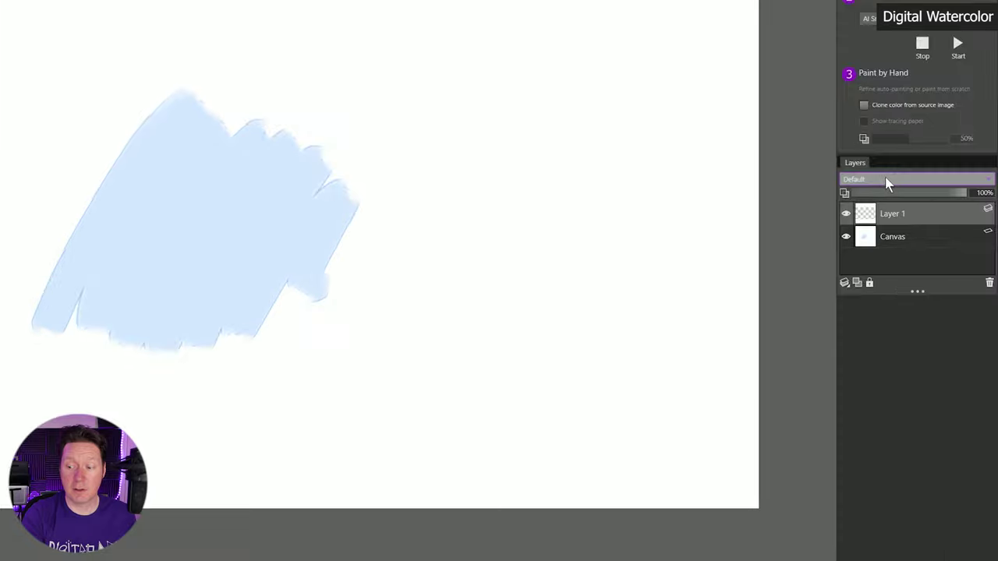
{"action": "left_click", "coordinate": [915, 280]}
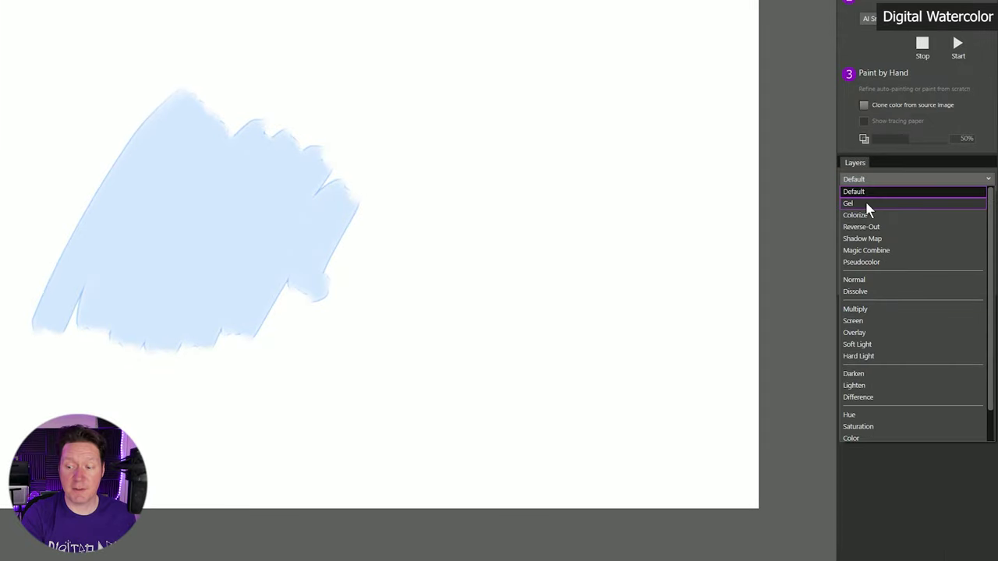
{"action": "left_click", "coordinate": [864, 204]}
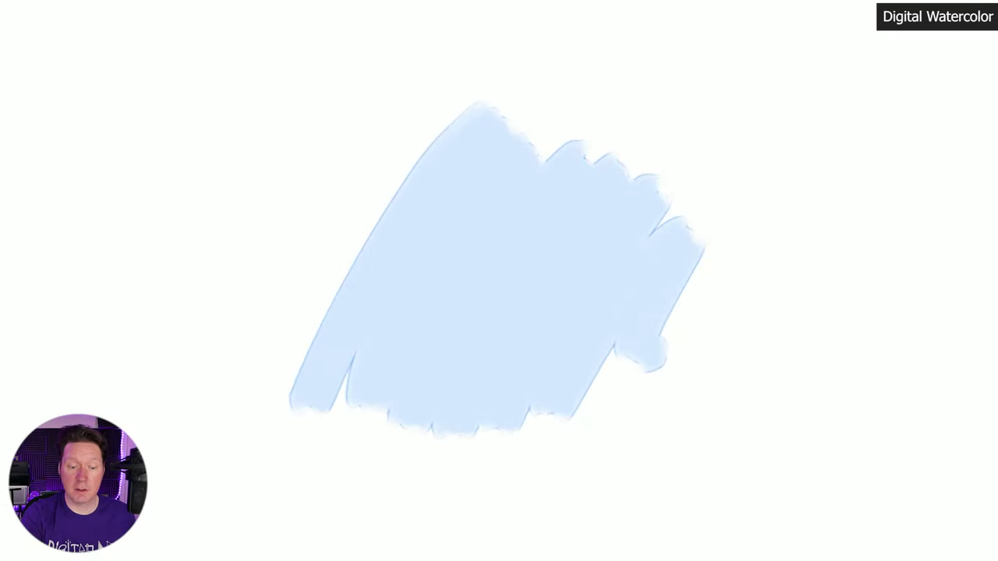
{"action": "mouse_move", "coordinate": [339, 246]}
{"action": "left_mouse_down"}
{"action": "mouse_move", "coordinate": [312, 277]}
{"action": "mouse_move", "coordinate": [624, 312]}
{"action": "mouse_move", "coordinate": [375, 358]}
{"action": "mouse_move", "coordinate": [616, 343]}
{"action": "left_mouse_up"}
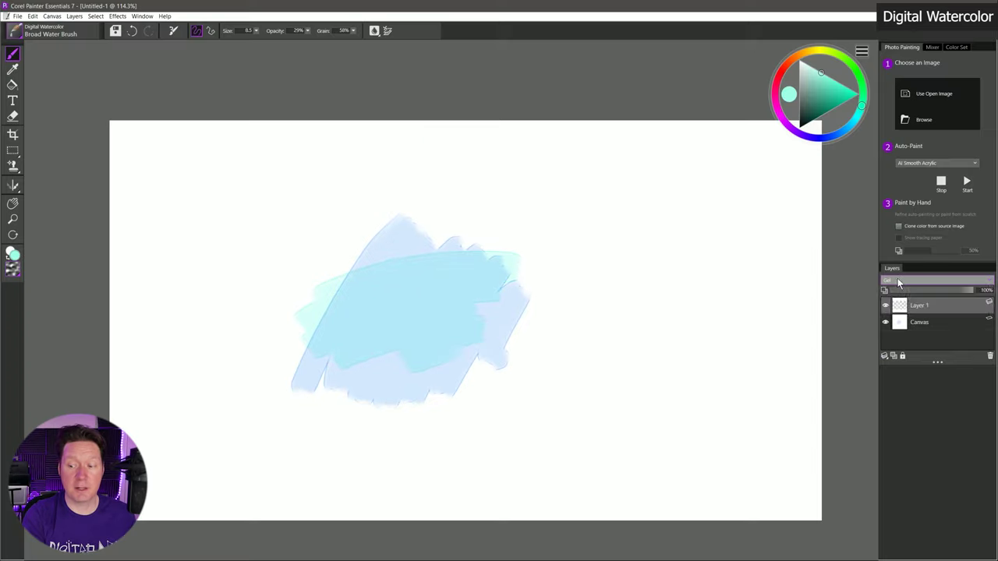
Step: Switch Layer 1's composite method to Normal for comparison, and finally to Multiply
{"action": "left_click", "coordinate": [899, 281]}
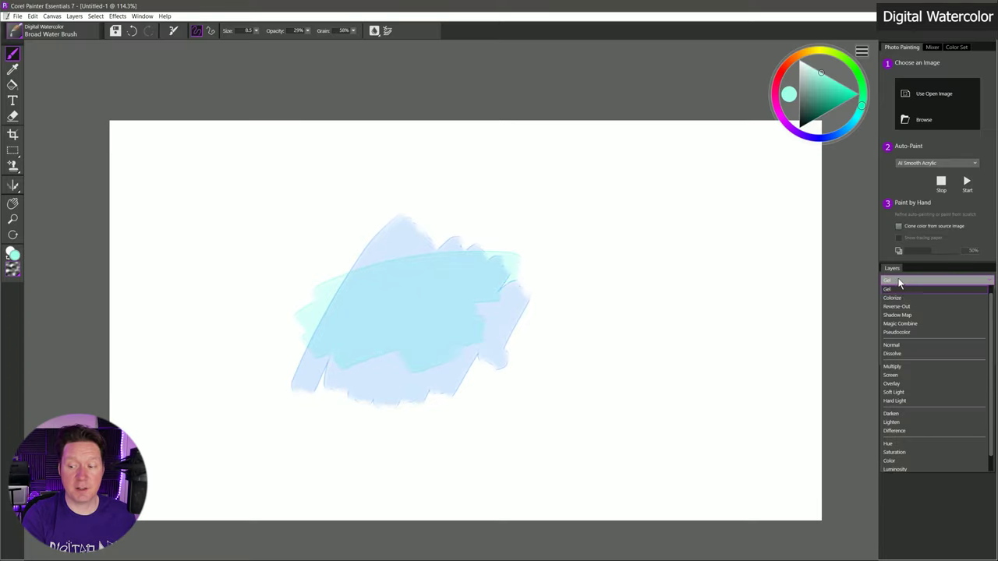
{"action": "left_click", "coordinate": [899, 345]}
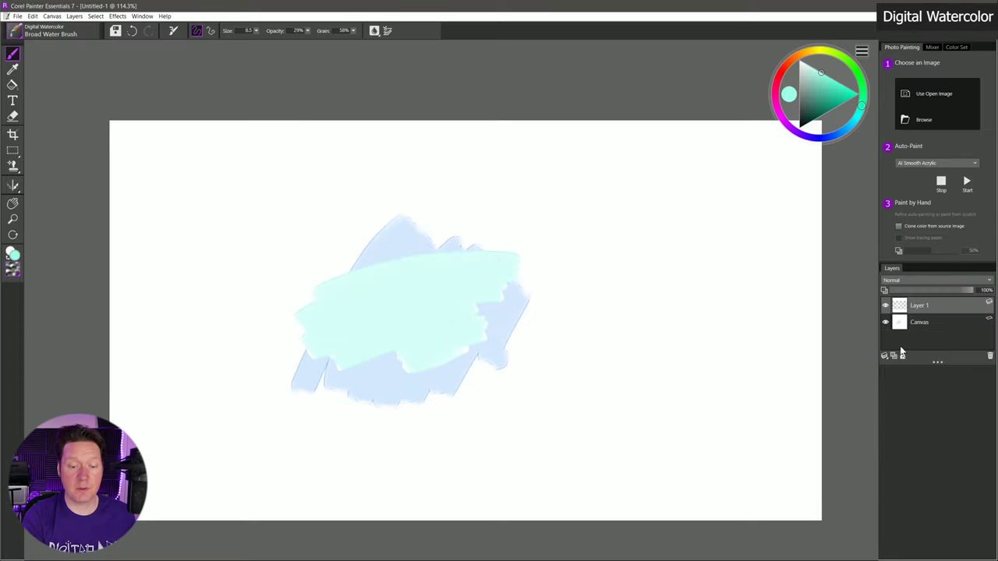
{"action": "left_click", "coordinate": [903, 282]}
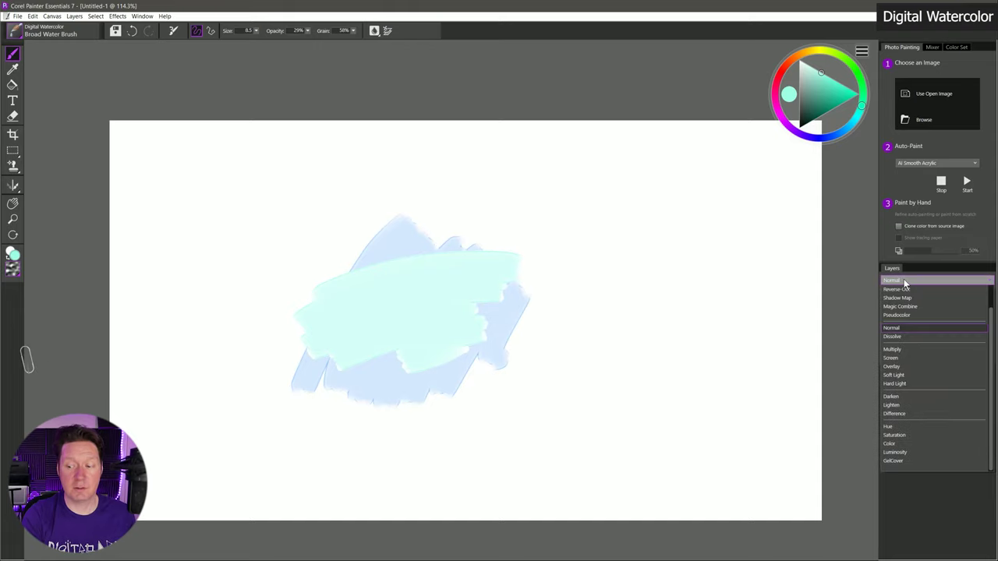
{"action": "left_click", "coordinate": [907, 280]}
{"action": "left_click", "coordinate": [911, 277]}
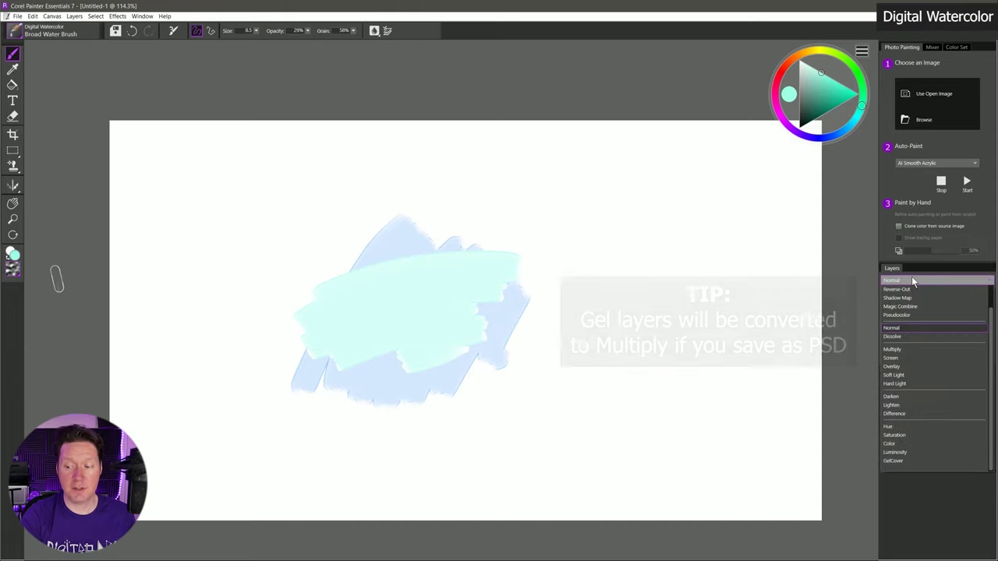
{"action": "left_click", "coordinate": [898, 350]}
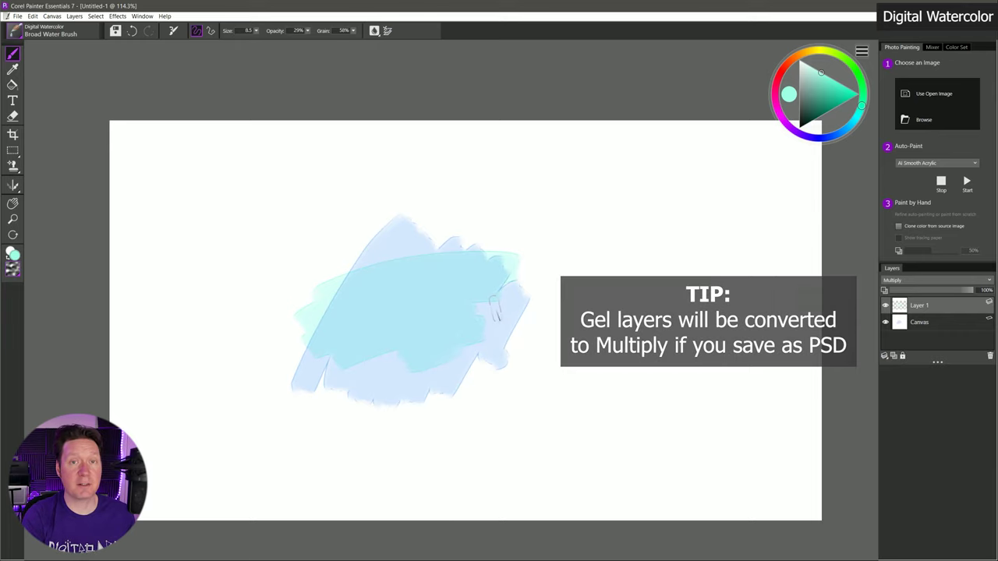
Step: Choose the Coarse Water brush, paint an aqua zigzag over the upper patches and try a dark green stroke at 5% grain
{"action": "left_click", "coordinate": [39, 33]}
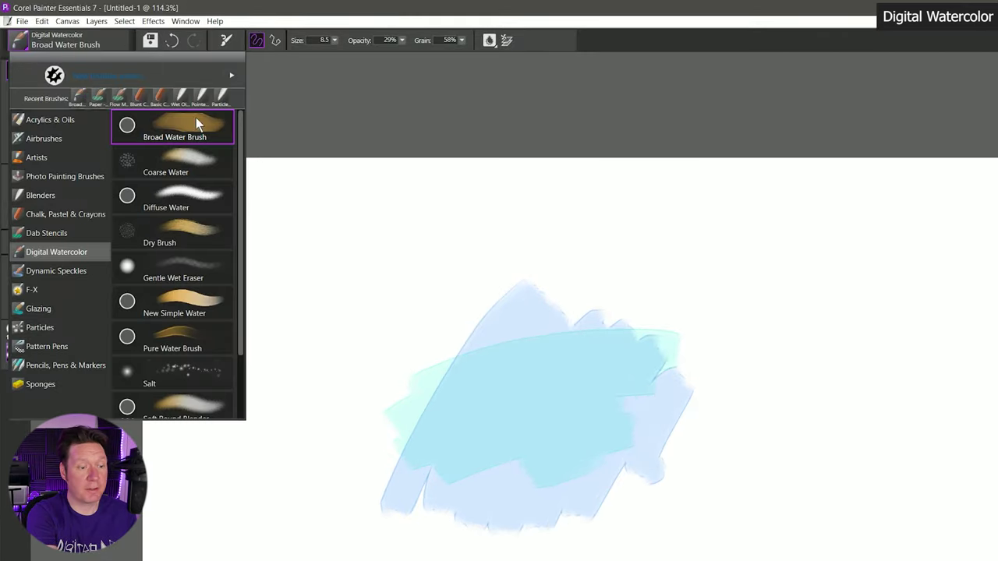
{"action": "left_click", "coordinate": [187, 162]}
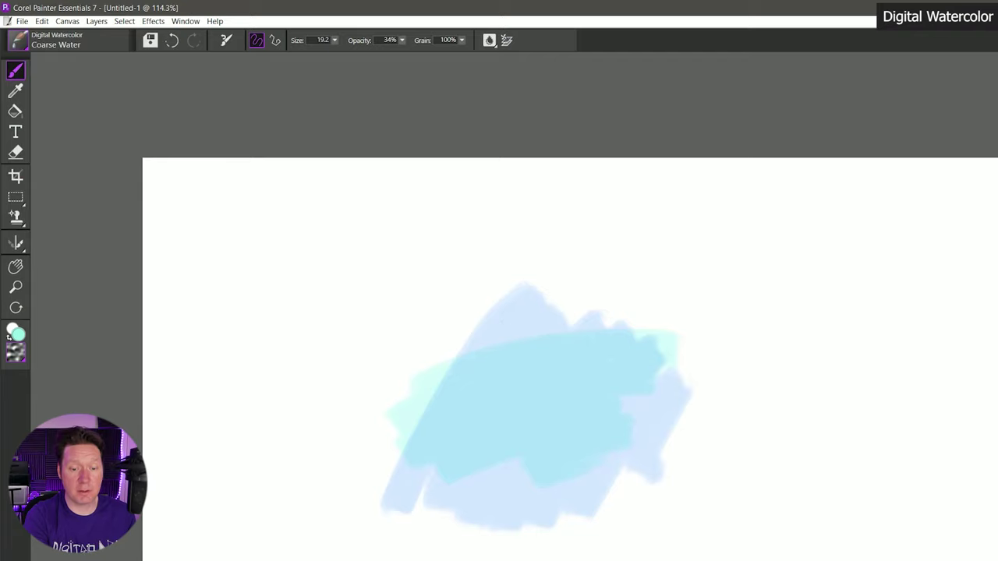
{"action": "mouse_move", "coordinate": [499, 328]}
{"action": "left_mouse_down"}
{"action": "mouse_move", "coordinate": [546, 354]}
{"action": "mouse_move", "coordinate": [721, 292]}
{"action": "mouse_move", "coordinate": [795, 331]}
{"action": "left_mouse_up"}
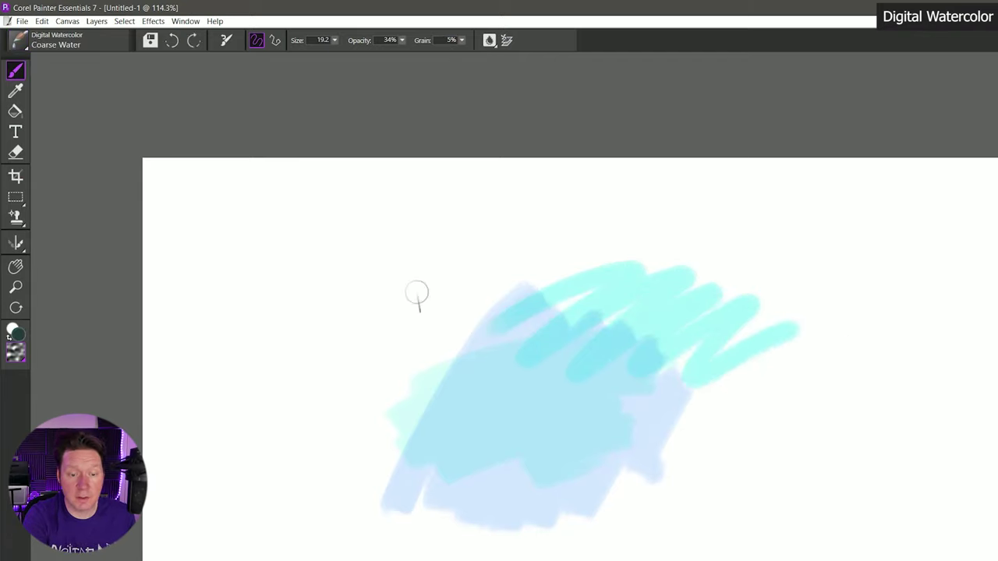
{"action": "mouse_move", "coordinate": [385, 298]}
{"action": "left_mouse_down"}
{"action": "mouse_move", "coordinate": [546, 202]}
{"action": "mouse_move", "coordinate": [830, 223]}
{"action": "left_mouse_up"}
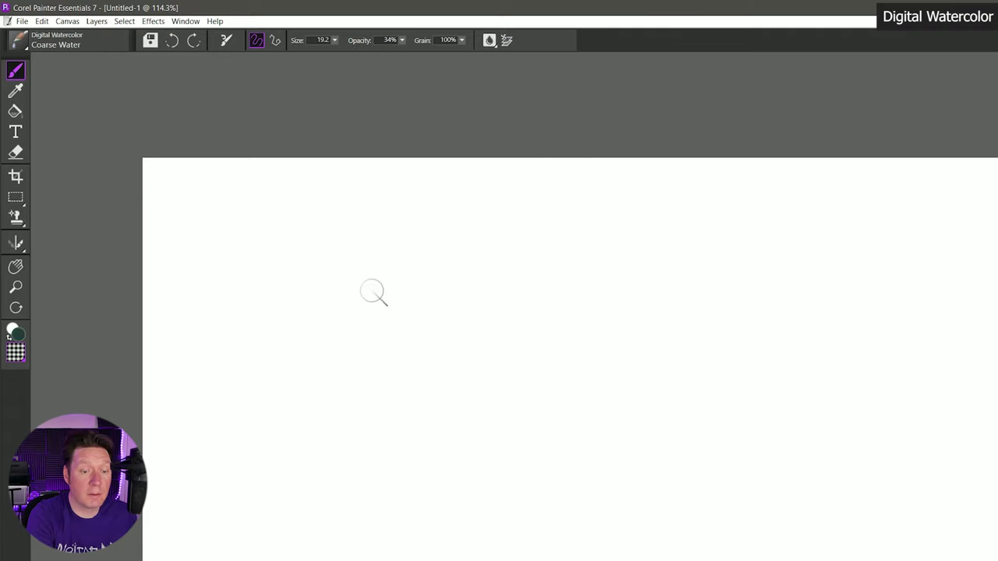
Step: Paint a dark green Coarse Water zigzag on checkered paper at 100% grain, and another above it at 8% grain
{"action": "mouse_move", "coordinate": [304, 362]}
{"action": "left_mouse_down"}
{"action": "mouse_move", "coordinate": [390, 296]}
{"action": "mouse_move", "coordinate": [359, 389]}
{"action": "mouse_move", "coordinate": [511, 282]}
{"action": "mouse_move", "coordinate": [513, 342]}
{"action": "mouse_move", "coordinate": [571, 425]}
{"action": "mouse_move", "coordinate": [648, 415]}
{"action": "mouse_move", "coordinate": [745, 382]}
{"action": "left_mouse_up"}
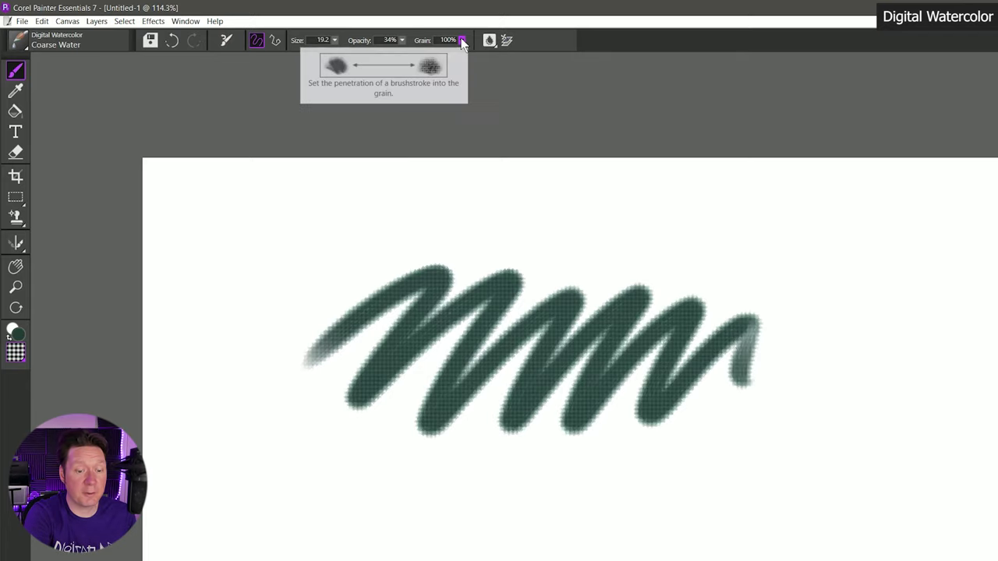
{"action": "left_click_drag", "start_coordinate": [462, 40], "coordinate": [408, 52]}
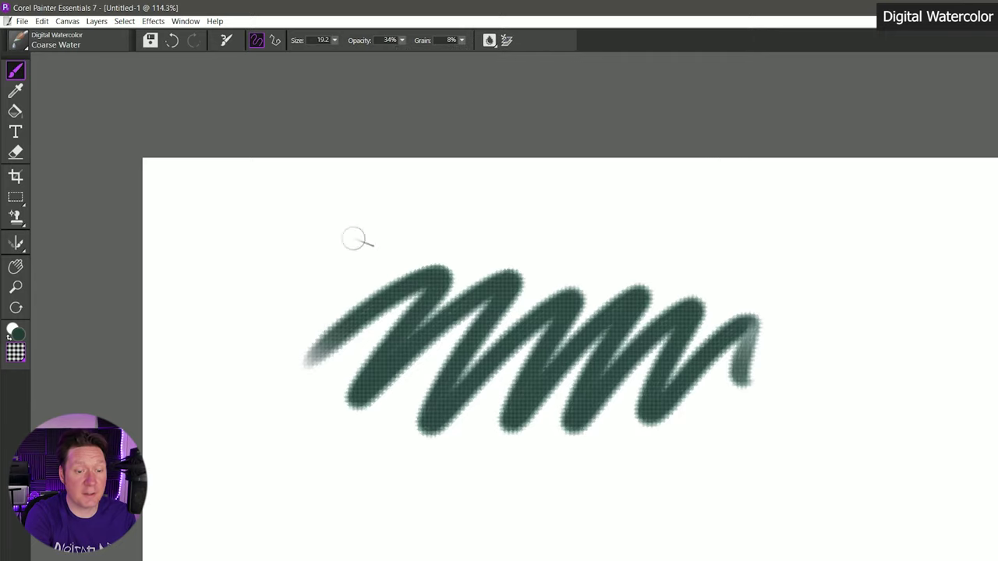
{"action": "mouse_move", "coordinate": [323, 273]}
{"action": "left_mouse_down"}
{"action": "mouse_move", "coordinate": [464, 191]}
{"action": "mouse_move", "coordinate": [612, 191]}
{"action": "mouse_move", "coordinate": [739, 238]}
{"action": "left_mouse_up"}
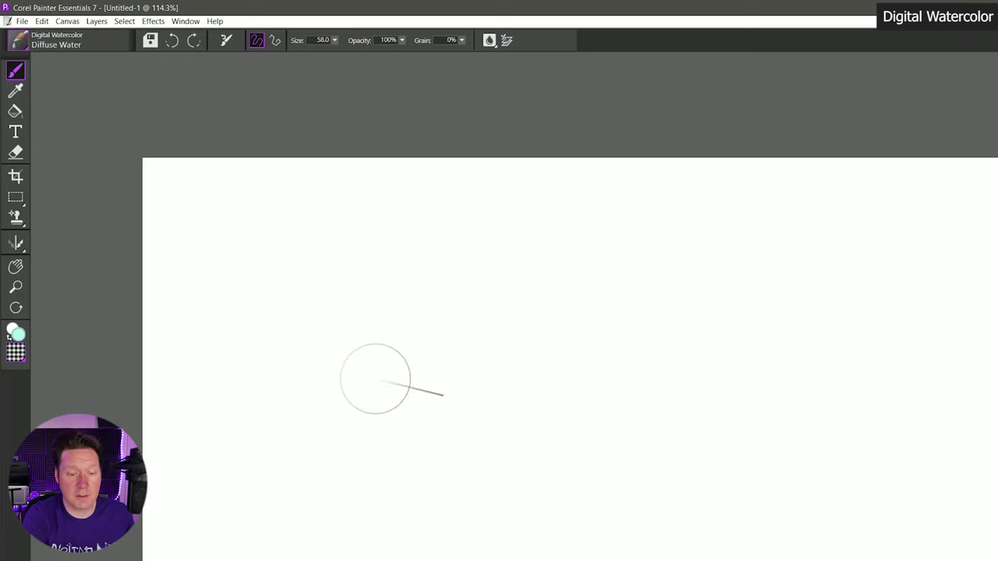
Step: Paint a wide zigzag with Diffuse Water in mint green and overlap its right part with light blue strokes
{"action": "mouse_move", "coordinate": [374, 376]}
{"action": "left_mouse_down"}
{"action": "mouse_move", "coordinate": [514, 280]}
{"action": "mouse_move", "coordinate": [663, 312]}
{"action": "mouse_move", "coordinate": [725, 413]}
{"action": "left_mouse_up"}
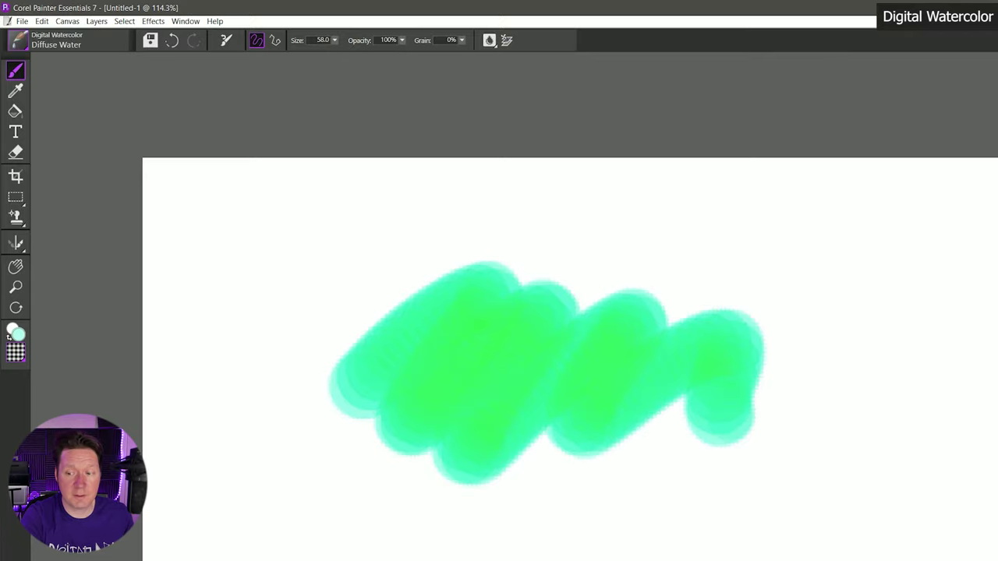
{"action": "mouse_move", "coordinate": [567, 355]}
{"action": "left_mouse_down"}
{"action": "mouse_move", "coordinate": [615, 323]}
{"action": "mouse_move", "coordinate": [779, 378]}
{"action": "left_mouse_up"}
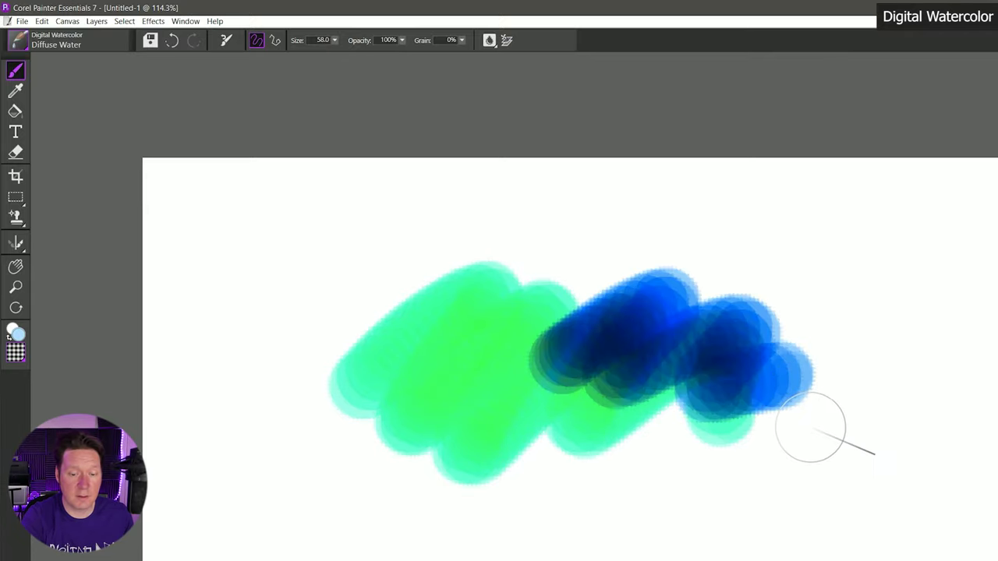
Step: Choose the Dry Brush and paint light blue strokes over the left and lower parts of the green zigzag
{"action": "left_click", "coordinate": [69, 40]}
{"action": "left_click", "coordinate": [194, 237]}
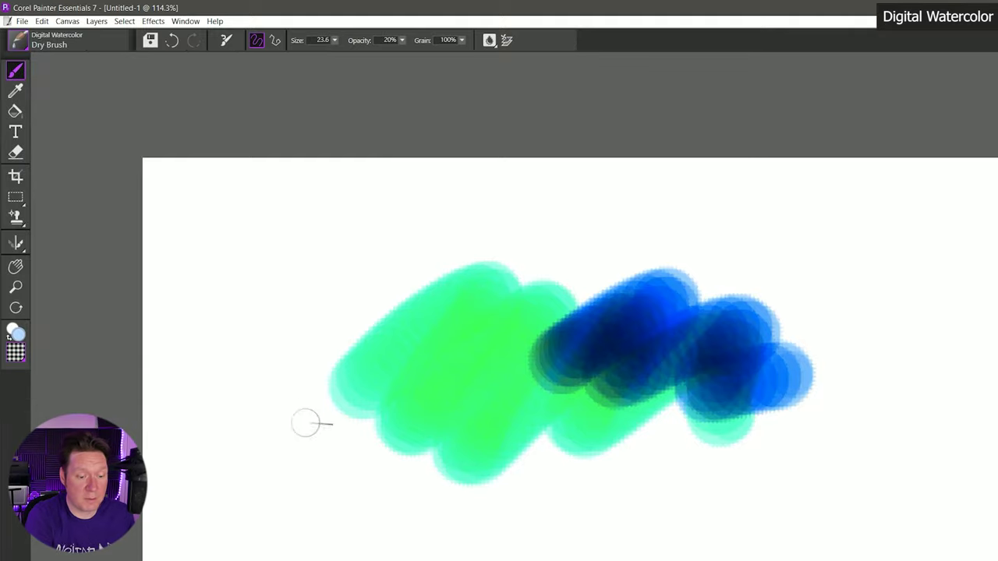
{"action": "mouse_move", "coordinate": [304, 421]}
{"action": "left_mouse_down"}
{"action": "mouse_move", "coordinate": [569, 436]}
{"action": "mouse_move", "coordinate": [351, 433]}
{"action": "mouse_move", "coordinate": [546, 445]}
{"action": "left_mouse_up"}
{"action": "mouse_move", "coordinate": [351, 435]}
{"action": "left_mouse_down"}
{"action": "mouse_move", "coordinate": [566, 433]}
{"action": "mouse_move", "coordinate": [390, 402]}
{"action": "left_mouse_up"}
{"action": "mouse_move", "coordinate": [366, 328]}
{"action": "left_mouse_down"}
{"action": "mouse_move", "coordinate": [320, 409]}
{"action": "mouse_move", "coordinate": [394, 386]}
{"action": "mouse_move", "coordinate": [402, 304]}
{"action": "mouse_move", "coordinate": [460, 382]}
{"action": "left_mouse_up"}
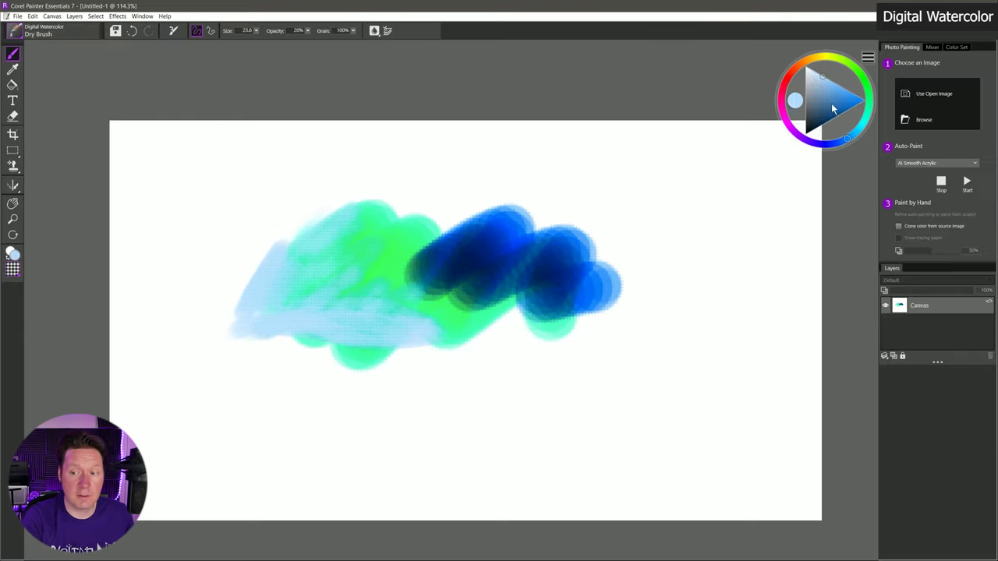
Step: Pick white and paint Dry Brush strokes over the light blue and green zigzag's upper part
{"action": "left_click_drag", "start_coordinate": [814, 70], "coordinate": [679, 18]}
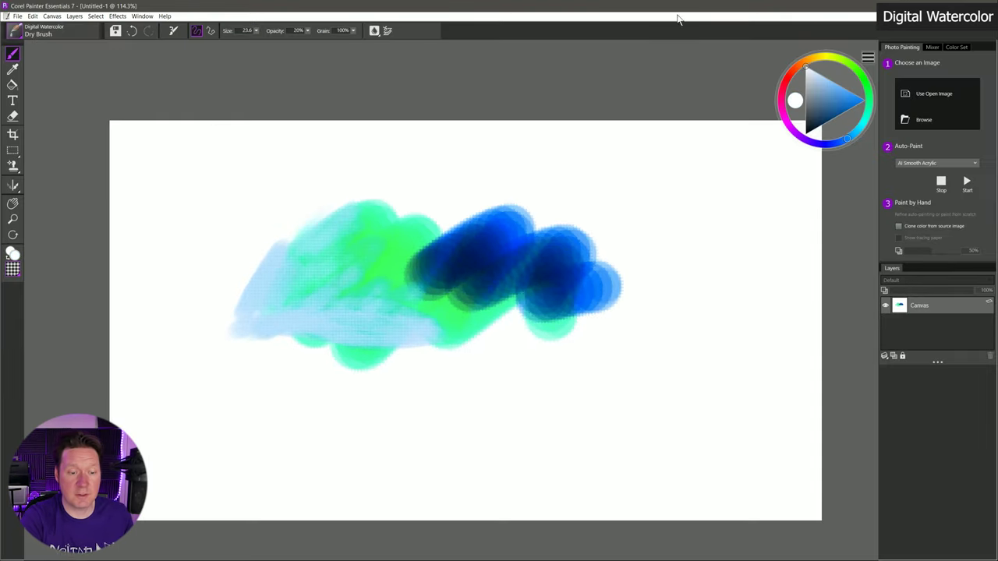
{"action": "left_click_drag", "start_coordinate": [394, 312], "coordinate": [471, 277]}
{"action": "mouse_move", "coordinate": [308, 249]}
{"action": "left_mouse_down"}
{"action": "mouse_move", "coordinate": [351, 257]}
{"action": "mouse_move", "coordinate": [381, 199]}
{"action": "mouse_move", "coordinate": [265, 269]}
{"action": "mouse_move", "coordinate": [290, 266]}
{"action": "left_mouse_up"}
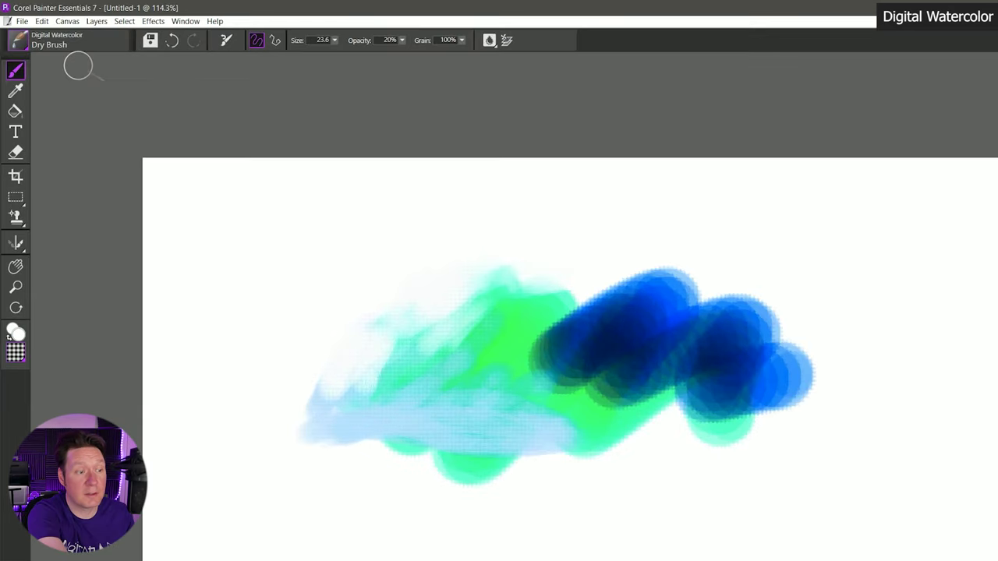
Step: Smudge the green and blue boundary with the Gentle Wet Eraser and scatter Salt specks across the green and dark blue areas
{"action": "left_click", "coordinate": [69, 34]}
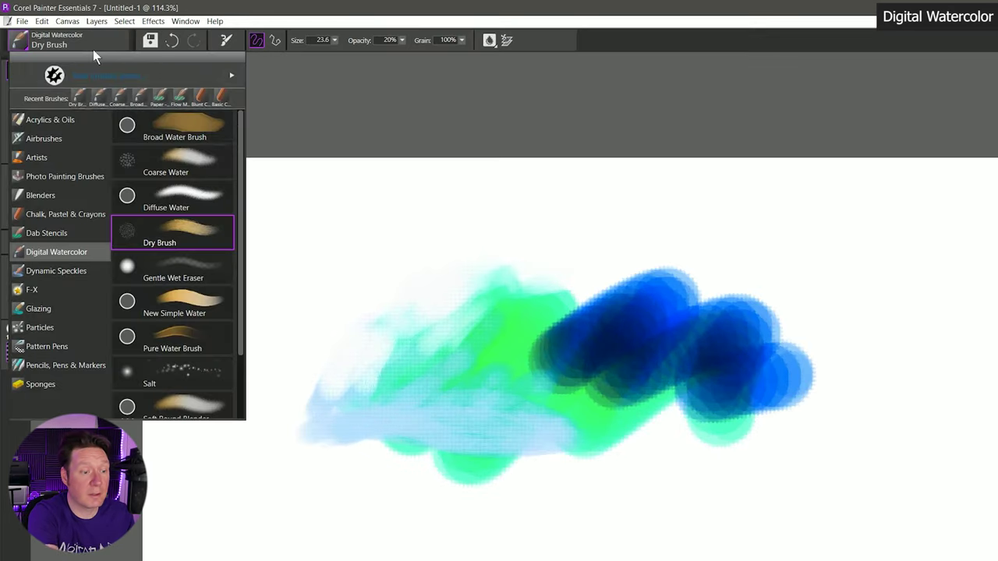
{"action": "left_click", "coordinate": [195, 269]}
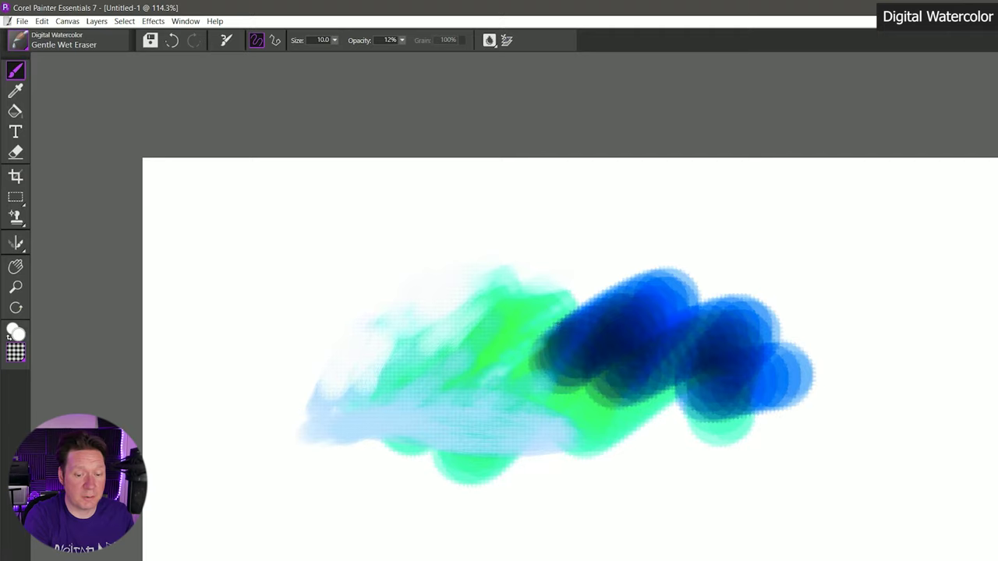
{"action": "mouse_move", "coordinate": [545, 331]}
{"action": "left_mouse_down"}
{"action": "mouse_move", "coordinate": [577, 335]}
{"action": "mouse_move", "coordinate": [612, 308]}
{"action": "mouse_move", "coordinate": [694, 324]}
{"action": "left_mouse_up"}
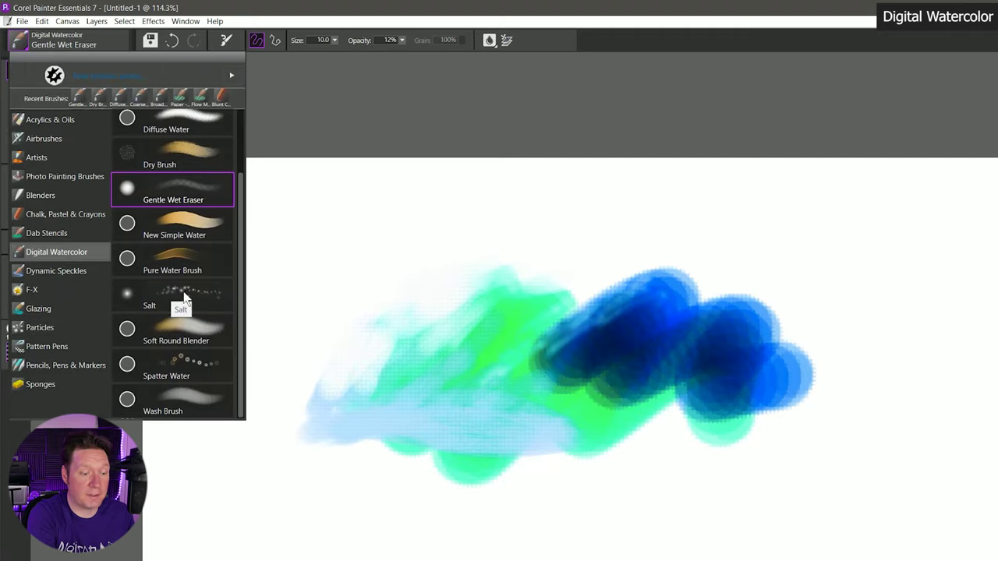
{"action": "left_click", "coordinate": [185, 300]}
{"action": "mouse_move", "coordinate": [524, 374]}
{"action": "left_mouse_down"}
{"action": "mouse_move", "coordinate": [565, 347]}
{"action": "mouse_move", "coordinate": [667, 362]}
{"action": "left_mouse_up"}
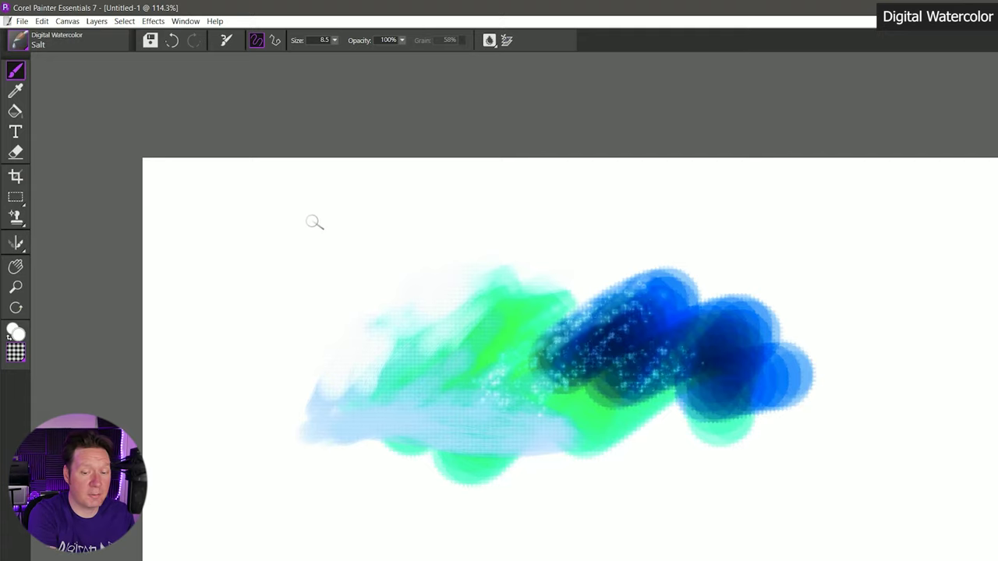
Step: Choose the Wash Brush and sweep broad strokes across the painted green and blue patches
{"action": "key", "text": "ctrl+b"}
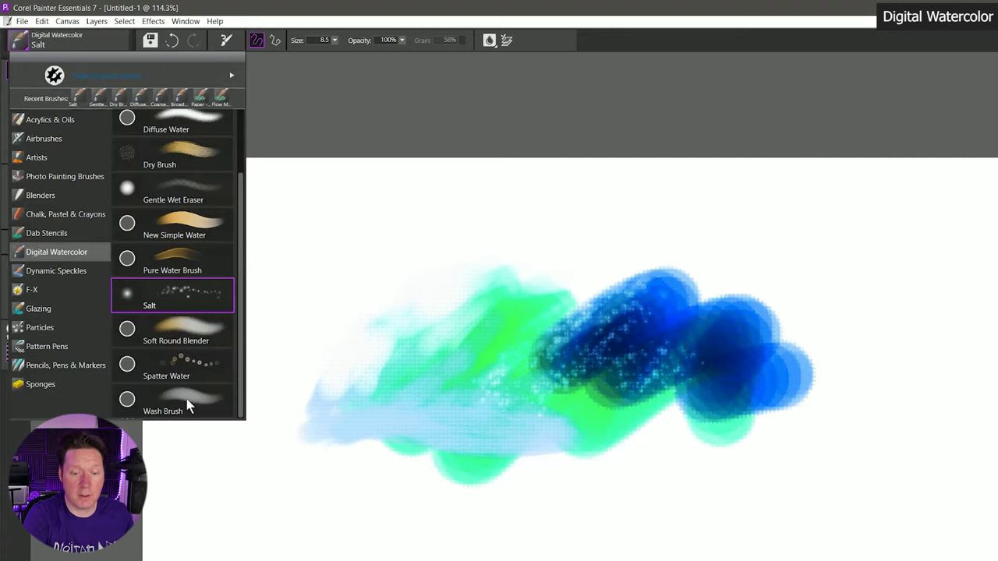
{"action": "left_click", "coordinate": [171, 403]}
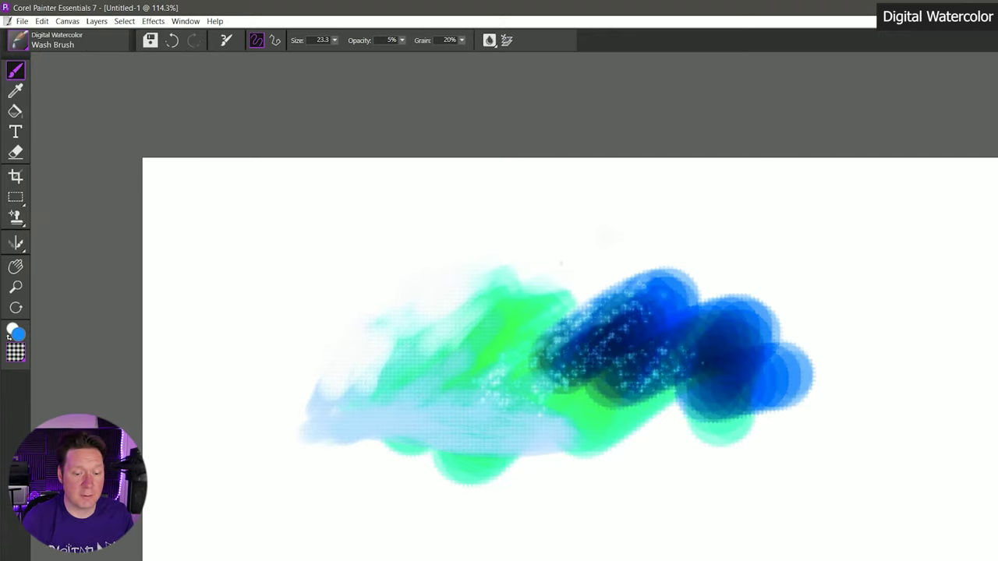
{"action": "mouse_move", "coordinate": [647, 248]}
{"action": "left_mouse_down"}
{"action": "mouse_move", "coordinate": [483, 413]}
{"action": "mouse_move", "coordinate": [426, 392]}
{"action": "mouse_move", "coordinate": [372, 398]}
{"action": "mouse_move", "coordinate": [386, 427]}
{"action": "left_mouse_up"}
{"action": "mouse_move", "coordinate": [421, 367]}
{"action": "left_mouse_down"}
{"action": "mouse_move", "coordinate": [508, 401]}
{"action": "mouse_move", "coordinate": [592, 406]}
{"action": "mouse_move", "coordinate": [659, 460]}
{"action": "left_mouse_up"}
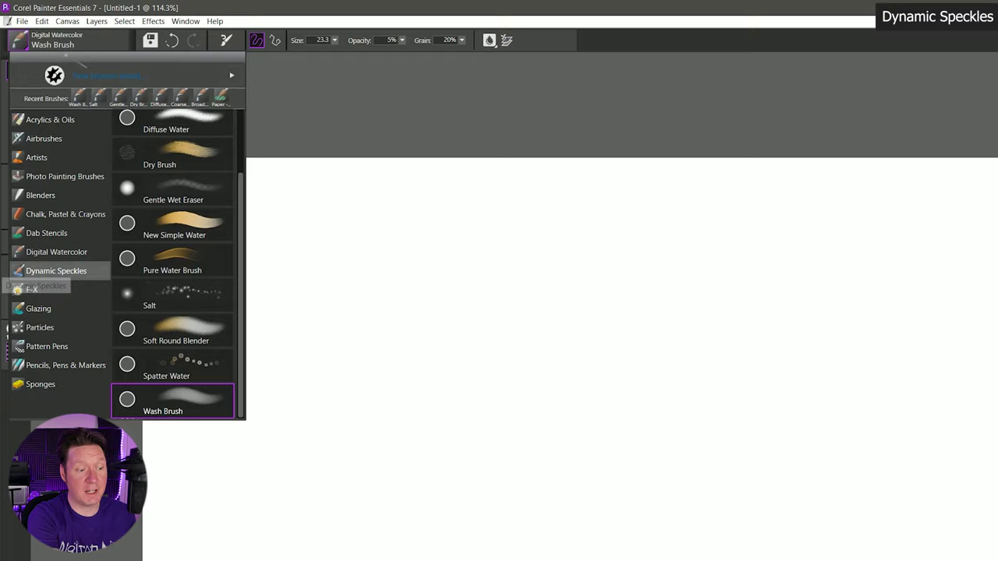
Step: Choose Flow Jet from the Dynamic Speckles brushes and paint test strokes at 50% speckle size, undoing the first set
{"action": "left_click", "coordinate": [76, 275]}
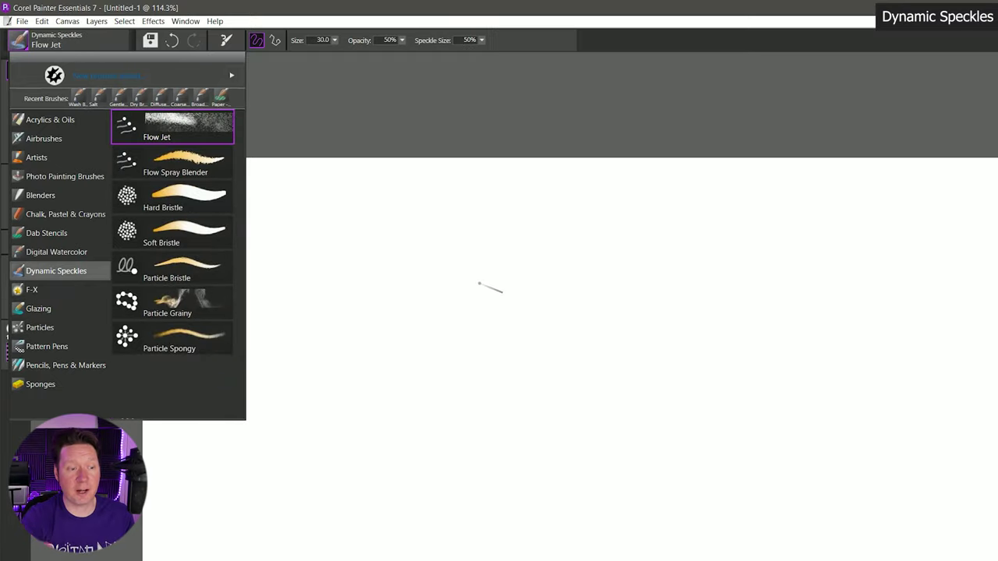
{"action": "mouse_move", "coordinate": [230, 308]}
{"action": "left_mouse_down"}
{"action": "mouse_move", "coordinate": [421, 292]}
{"action": "mouse_move", "coordinate": [593, 334]}
{"action": "mouse_move", "coordinate": [780, 200]}
{"action": "mouse_move", "coordinate": [421, 425]}
{"action": "left_mouse_up"}
{"action": "mouse_move", "coordinate": [323, 335]}
{"action": "left_mouse_down"}
{"action": "mouse_move", "coordinate": [363, 358]}
{"action": "mouse_move", "coordinate": [397, 340]}
{"action": "mouse_move", "coordinate": [413, 376]}
{"action": "mouse_move", "coordinate": [512, 343]}
{"action": "left_mouse_up"}
{"action": "mouse_move", "coordinate": [480, 257]}
{"action": "left_mouse_down"}
{"action": "mouse_move", "coordinate": [393, 378]}
{"action": "mouse_move", "coordinate": [436, 510]}
{"action": "mouse_move", "coordinate": [499, 436]}
{"action": "mouse_move", "coordinate": [436, 514]}
{"action": "left_mouse_up"}
{"action": "mouse_move", "coordinate": [468, 374]}
{"action": "left_mouse_down"}
{"action": "mouse_move", "coordinate": [631, 311]}
{"action": "mouse_move", "coordinate": [599, 375]}
{"action": "left_mouse_up"}
{"action": "key", "text": "ctrl+z"}
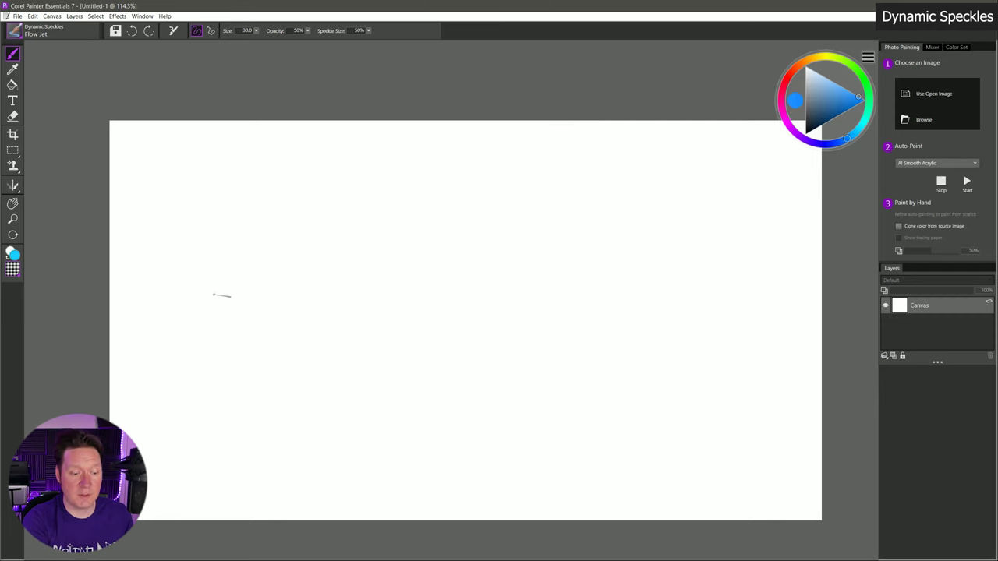
{"action": "mouse_move", "coordinate": [214, 294]}
{"action": "left_mouse_down"}
{"action": "mouse_move", "coordinate": [294, 249]}
{"action": "mouse_move", "coordinate": [343, 269]}
{"action": "left_mouse_up"}
{"action": "mouse_move", "coordinate": [292, 362]}
{"action": "left_mouse_down"}
{"action": "mouse_move", "coordinate": [358, 336]}
{"action": "mouse_move", "coordinate": [425, 269]}
{"action": "mouse_move", "coordinate": [452, 333]}
{"action": "mouse_move", "coordinate": [566, 249]}
{"action": "mouse_move", "coordinate": [618, 318]}
{"action": "mouse_move", "coordinate": [643, 335]}
{"action": "left_mouse_up"}
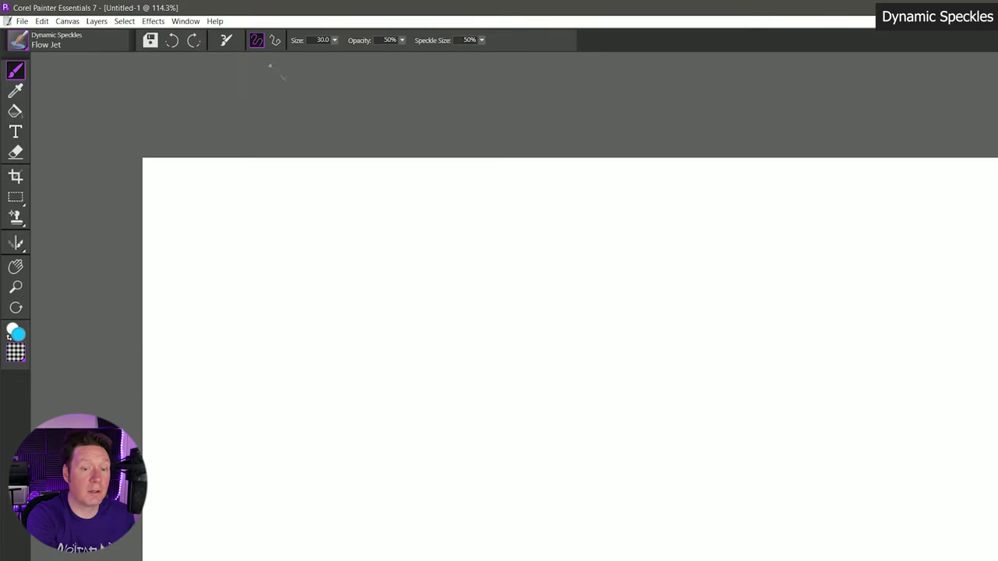
Step: Paint a blue Flow Jet patch at 6% speckle size and more strokes at 100% speckle size
{"action": "left_click_drag", "start_coordinate": [481, 41], "coordinate": [425, 57]}
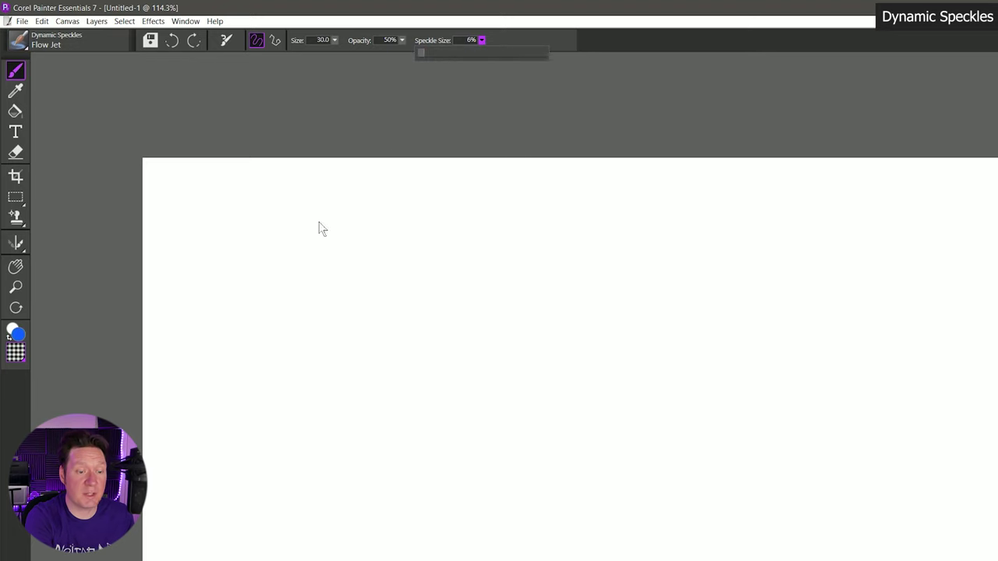
{"action": "mouse_move", "coordinate": [308, 286]}
{"action": "left_mouse_down"}
{"action": "mouse_move", "coordinate": [369, 278]}
{"action": "mouse_move", "coordinate": [319, 355]}
{"action": "mouse_move", "coordinate": [403, 330]}
{"action": "mouse_move", "coordinate": [437, 343]}
{"action": "left_mouse_up"}
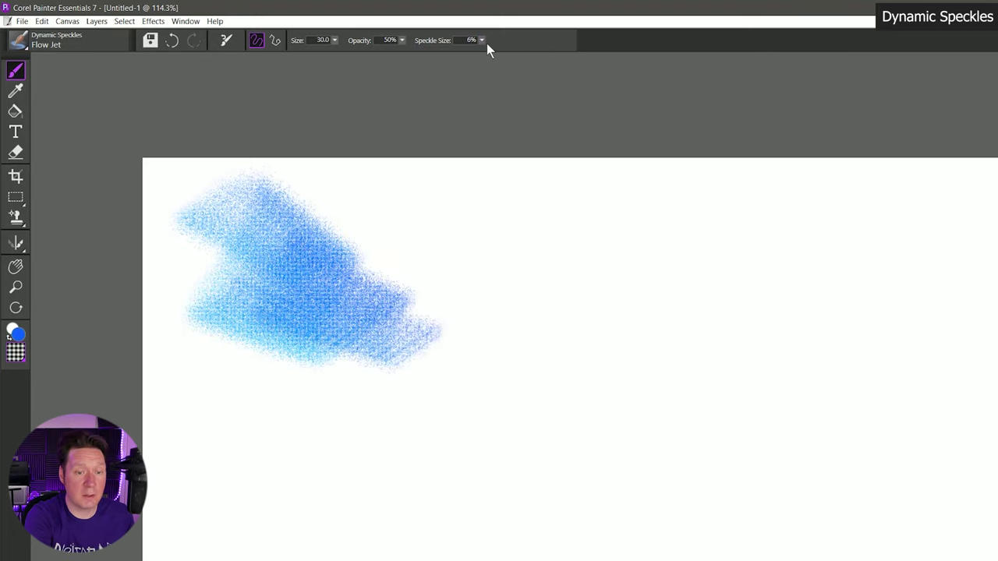
{"action": "mouse_move", "coordinate": [374, 230]}
{"action": "left_mouse_down"}
{"action": "mouse_move", "coordinate": [515, 328]}
{"action": "mouse_move", "coordinate": [561, 406]}
{"action": "mouse_move", "coordinate": [701, 437]}
{"action": "left_mouse_up"}
{"action": "left_click_drag", "start_coordinate": [736, 467], "coordinate": [775, 508]}
Step: Choose the Flow Spray Blender and paint a loose light blue speckled patch with overlapping strokes
{"action": "left_click", "coordinate": [37, 45]}
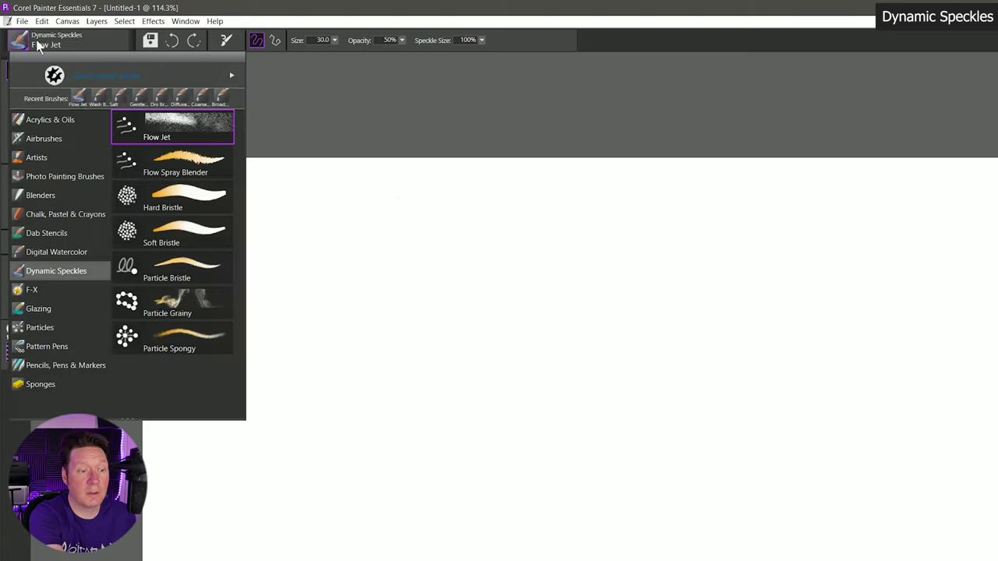
{"action": "left_click", "coordinate": [224, 160]}
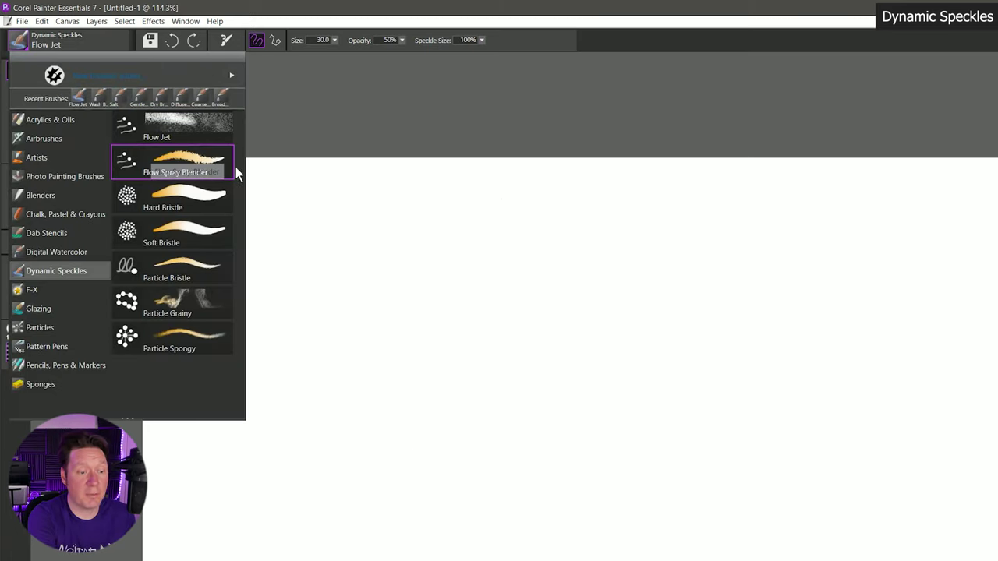
{"action": "mouse_move", "coordinate": [323, 312]}
{"action": "left_mouse_down"}
{"action": "mouse_move", "coordinate": [409, 267]}
{"action": "mouse_move", "coordinate": [439, 266]}
{"action": "mouse_move", "coordinate": [408, 337]}
{"action": "mouse_move", "coordinate": [332, 427]}
{"action": "mouse_move", "coordinate": [451, 421]}
{"action": "mouse_move", "coordinate": [476, 388]}
{"action": "mouse_move", "coordinate": [455, 306]}
{"action": "mouse_move", "coordinate": [436, 368]}
{"action": "mouse_move", "coordinate": [476, 466]}
{"action": "left_mouse_up"}
{"action": "mouse_move", "coordinate": [477, 389]}
{"action": "left_mouse_down"}
{"action": "mouse_move", "coordinate": [389, 280]}
{"action": "mouse_move", "coordinate": [339, 358]}
{"action": "mouse_move", "coordinate": [460, 444]}
{"action": "left_mouse_up"}
{"action": "mouse_move", "coordinate": [406, 311]}
{"action": "left_mouse_down"}
{"action": "mouse_move", "coordinate": [351, 328]}
{"action": "mouse_move", "coordinate": [325, 387]}
{"action": "left_mouse_up"}
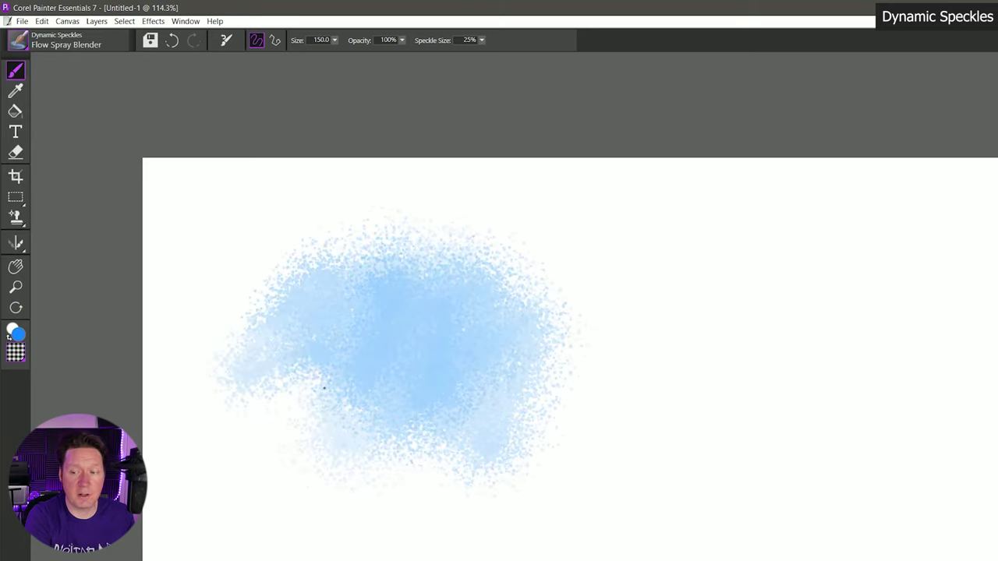
{"action": "mouse_move", "coordinate": [529, 304]}
{"action": "left_mouse_down"}
{"action": "mouse_move", "coordinate": [562, 389]}
{"action": "mouse_move", "coordinate": [483, 398]}
{"action": "mouse_move", "coordinate": [437, 328]}
{"action": "mouse_move", "coordinate": [577, 421]}
{"action": "left_mouse_up"}
Step: Choose Hard Bristle, paint overlapping purple curves and zigzags at 65% speckle size, and clear the canvas
{"action": "left_click", "coordinate": [106, 45]}
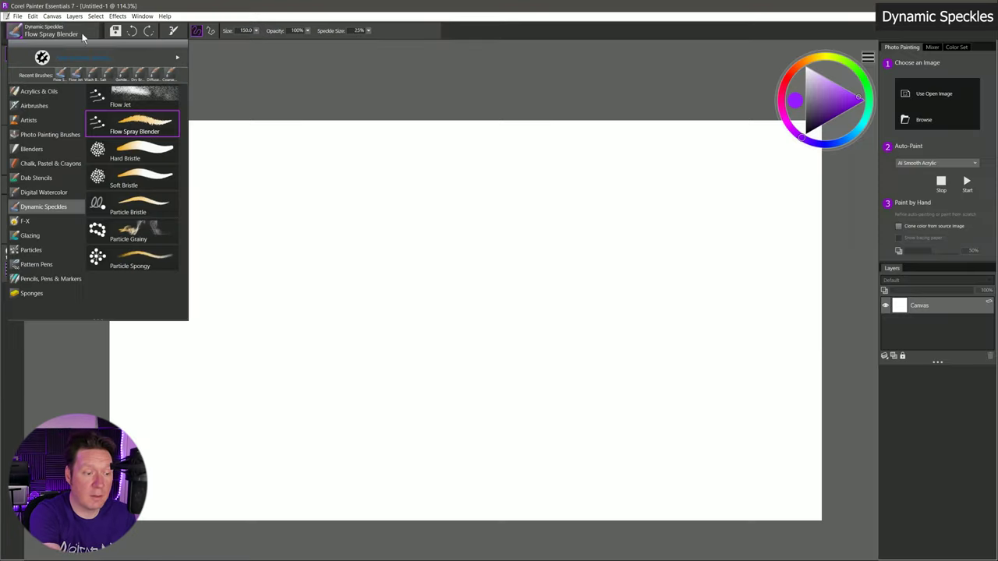
{"action": "left_click", "coordinate": [132, 150]}
{"action": "mouse_move", "coordinate": [257, 295]}
{"action": "left_mouse_down"}
{"action": "mouse_move", "coordinate": [517, 211]}
{"action": "mouse_move", "coordinate": [263, 311]}
{"action": "mouse_move", "coordinate": [559, 216]}
{"action": "mouse_move", "coordinate": [248, 402]}
{"action": "mouse_move", "coordinate": [536, 337]}
{"action": "left_mouse_up"}
{"action": "mouse_move", "coordinate": [621, 311]}
{"action": "left_mouse_down"}
{"action": "mouse_move", "coordinate": [431, 396]}
{"action": "mouse_move", "coordinate": [265, 417]}
{"action": "mouse_move", "coordinate": [581, 392]}
{"action": "left_mouse_up"}
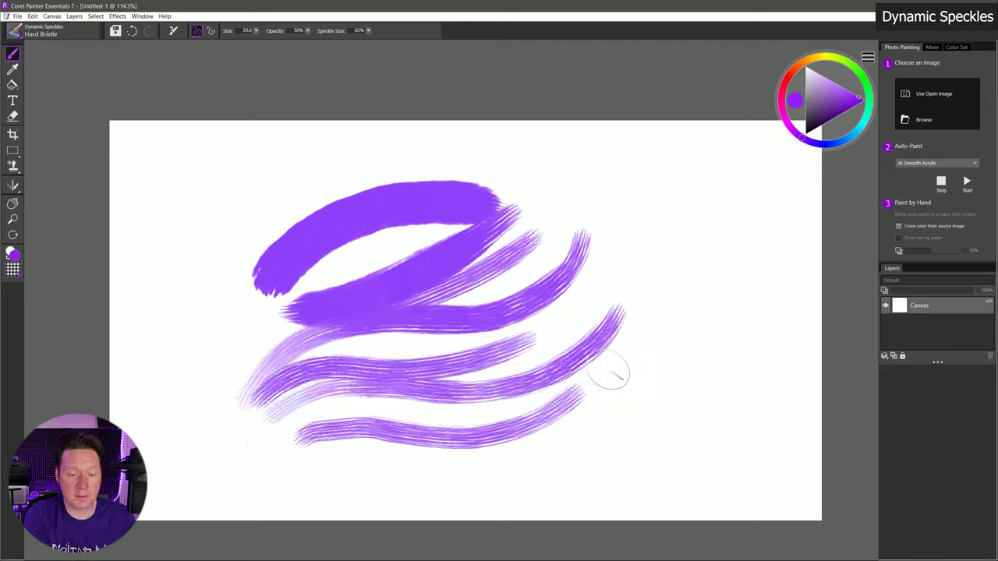
{"action": "mouse_move", "coordinate": [628, 356]}
{"action": "left_mouse_down"}
{"action": "mouse_move", "coordinate": [523, 465]}
{"action": "mouse_move", "coordinate": [635, 295]}
{"action": "left_mouse_up"}
{"action": "mouse_move", "coordinate": [697, 248]}
{"action": "left_mouse_down"}
{"action": "mouse_move", "coordinate": [617, 217]}
{"action": "mouse_move", "coordinate": [646, 181]}
{"action": "mouse_move", "coordinate": [728, 169]}
{"action": "mouse_move", "coordinate": [466, 154]}
{"action": "mouse_move", "coordinate": [345, 162]}
{"action": "mouse_move", "coordinate": [232, 215]}
{"action": "mouse_move", "coordinate": [243, 245]}
{"action": "mouse_move", "coordinate": [199, 293]}
{"action": "mouse_move", "coordinate": [283, 255]}
{"action": "mouse_move", "coordinate": [276, 301]}
{"action": "mouse_move", "coordinate": [331, 273]}
{"action": "mouse_move", "coordinate": [364, 197]}
{"action": "mouse_move", "coordinate": [411, 176]}
{"action": "mouse_move", "coordinate": [444, 232]}
{"action": "mouse_move", "coordinate": [366, 316]}
{"action": "left_mouse_up"}
{"action": "left_click_drag", "start_coordinate": [428, 332], "coordinate": [571, 323]}
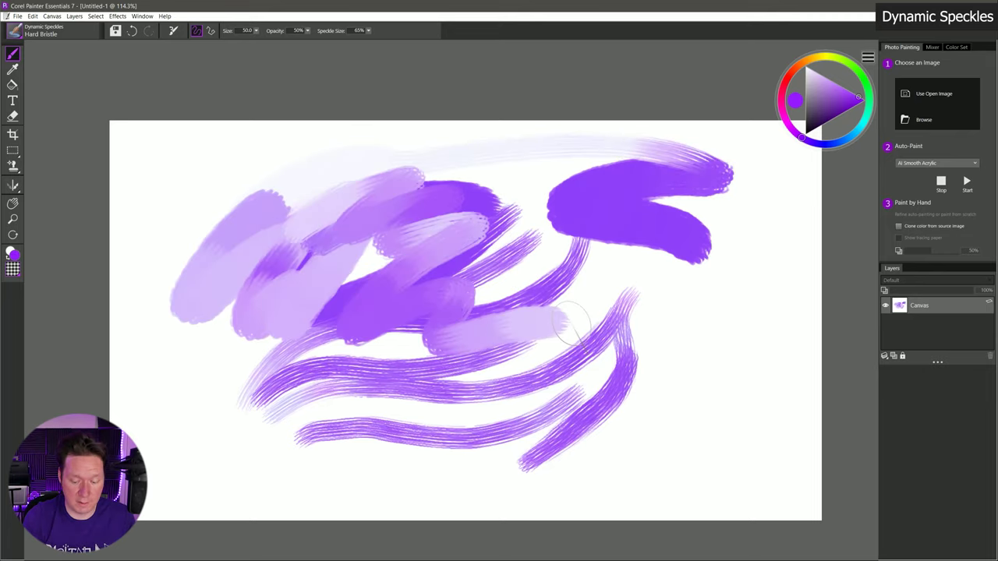
{"action": "key", "text": "Delete"}
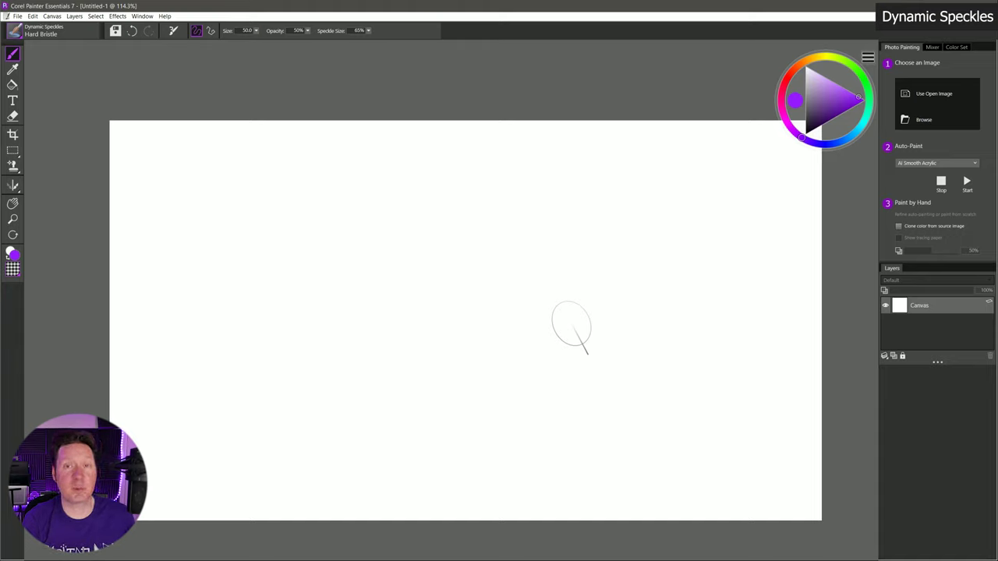
Step: Paint broad purple and faint overlapping Hard Bristle strokes at 8% speckle size
{"action": "mouse_move", "coordinate": [241, 253]}
{"action": "left_mouse_down"}
{"action": "mouse_move", "coordinate": [305, 213]}
{"action": "mouse_move", "coordinate": [257, 286]}
{"action": "mouse_move", "coordinate": [406, 217]}
{"action": "mouse_move", "coordinate": [261, 300]}
{"action": "mouse_move", "coordinate": [290, 304]}
{"action": "mouse_move", "coordinate": [535, 245]}
{"action": "left_mouse_up"}
{"action": "mouse_move", "coordinate": [437, 275]}
{"action": "left_mouse_down"}
{"action": "mouse_move", "coordinate": [366, 343]}
{"action": "mouse_move", "coordinate": [536, 316]}
{"action": "left_mouse_up"}
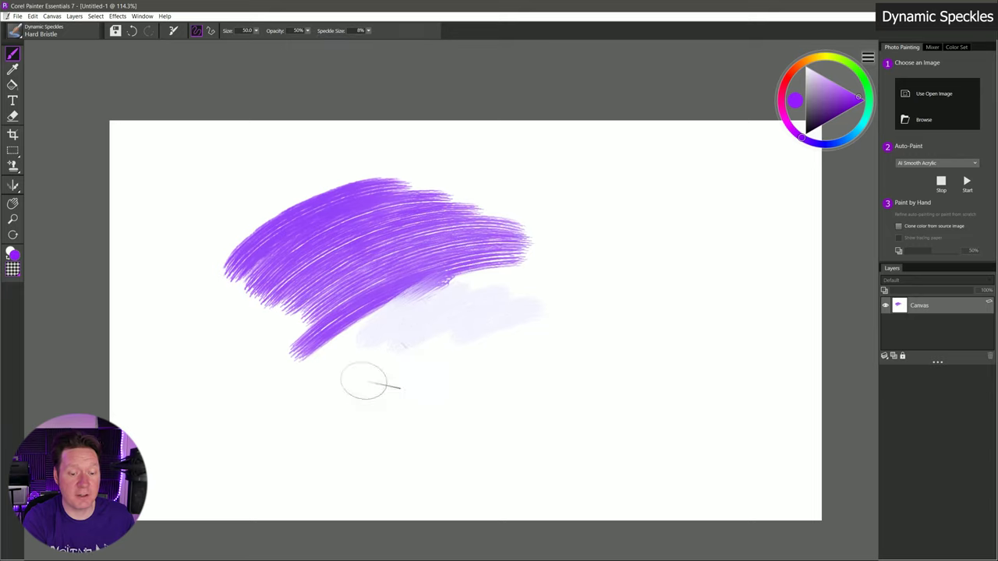
{"action": "mouse_move", "coordinate": [364, 381]}
{"action": "left_mouse_down"}
{"action": "mouse_move", "coordinate": [400, 410]}
{"action": "mouse_move", "coordinate": [545, 336]}
{"action": "mouse_move", "coordinate": [580, 335]}
{"action": "left_mouse_up"}
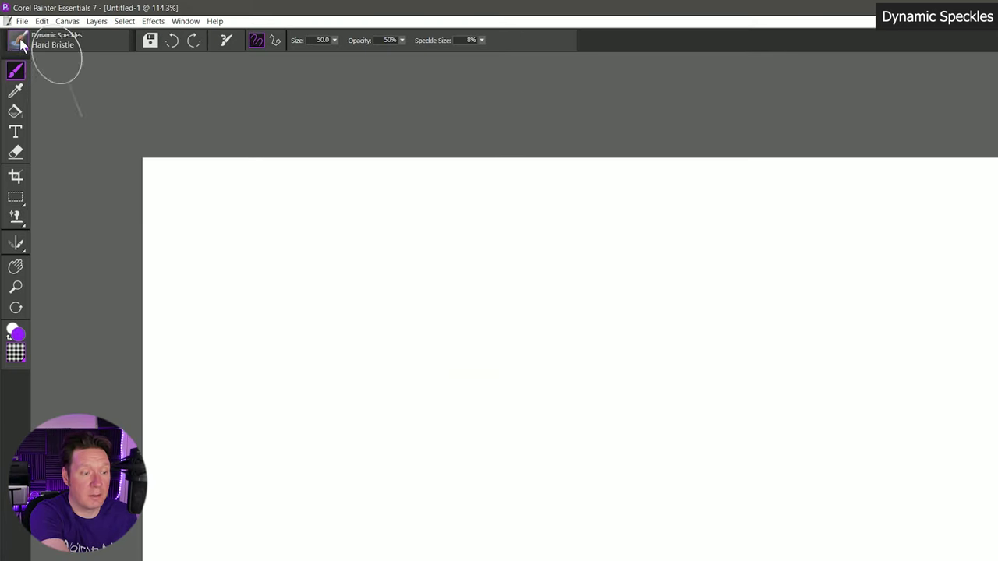
Step: Choose Soft Bristle and paint three curved purple strokes with a fainter stroke beneath them
{"action": "left_click", "coordinate": [19, 42]}
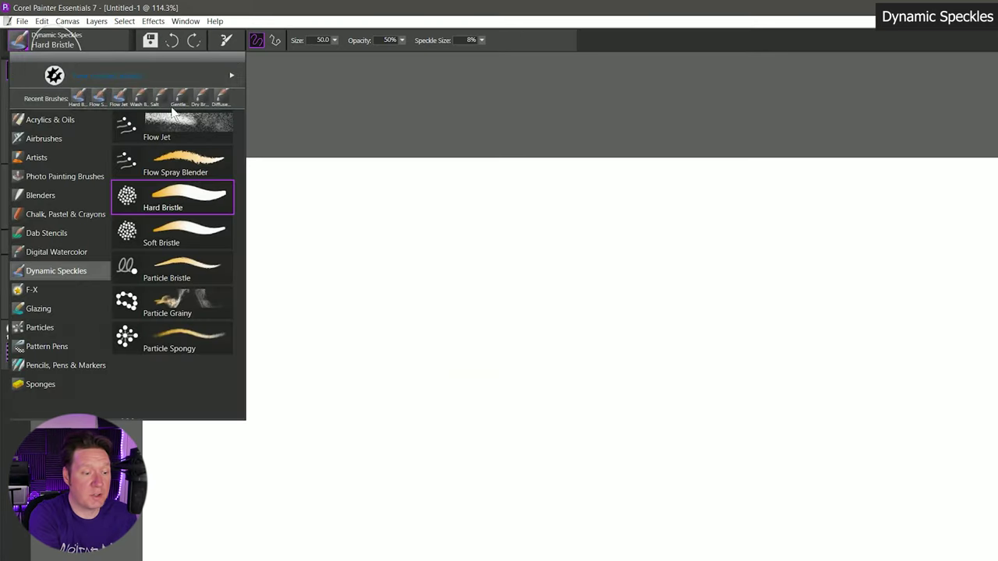
{"action": "left_click", "coordinate": [201, 236]}
{"action": "left_click_drag", "start_coordinate": [305, 345], "coordinate": [517, 241]}
{"action": "mouse_move", "coordinate": [326, 388]}
{"action": "left_mouse_down"}
{"action": "mouse_move", "coordinate": [399, 334]}
{"action": "mouse_move", "coordinate": [591, 274]}
{"action": "left_mouse_up"}
{"action": "left_click_drag", "start_coordinate": [352, 430], "coordinate": [629, 302]}
{"action": "mouse_move", "coordinate": [443, 415]}
{"action": "left_mouse_down"}
{"action": "mouse_move", "coordinate": [601, 342]}
{"action": "mouse_move", "coordinate": [617, 367]}
{"action": "left_mouse_up"}
Step: Choose Particle Bristle and paint slanted pale purple strokes beside the Soft Bristle curves and three arched strokes below them
{"action": "left_click", "coordinate": [107, 45]}
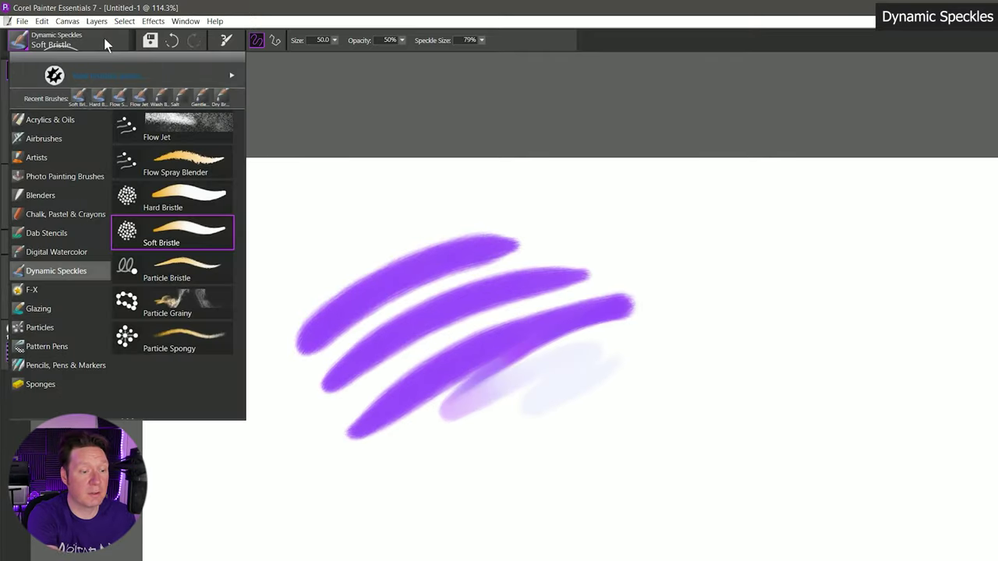
{"action": "left_click", "coordinate": [221, 275]}
{"action": "left_click_drag", "start_coordinate": [499, 450], "coordinate": [684, 337]}
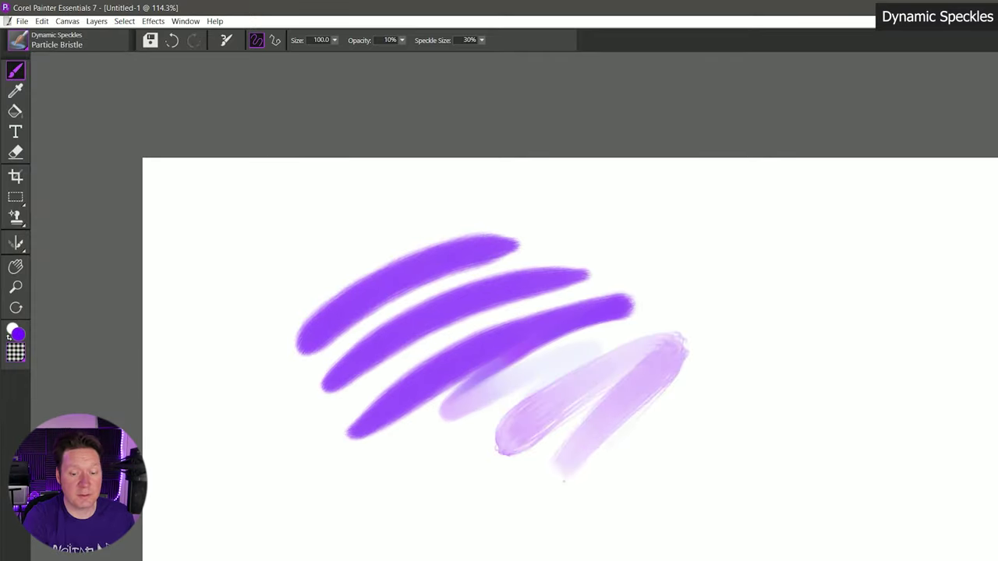
{"action": "left_click_drag", "start_coordinate": [546, 499], "coordinate": [729, 360]}
{"action": "left_click_drag", "start_coordinate": [641, 506], "coordinate": [799, 334]}
{"action": "left_click_drag", "start_coordinate": [703, 504], "coordinate": [844, 340]}
{"action": "left_click_drag", "start_coordinate": [749, 530], "coordinate": [889, 382]}
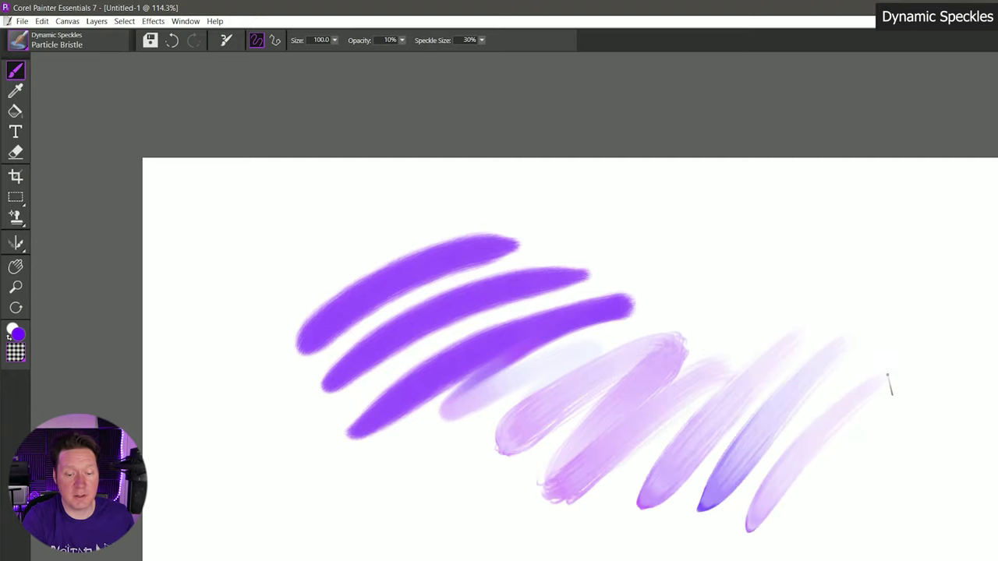
{"action": "mouse_move", "coordinate": [603, 519]}
{"action": "left_mouse_down"}
{"action": "mouse_move", "coordinate": [439, 477]}
{"action": "mouse_move", "coordinate": [284, 551]}
{"action": "left_mouse_up"}
{"action": "mouse_move", "coordinate": [469, 513]}
{"action": "left_mouse_down"}
{"action": "mouse_move", "coordinate": [510, 533]}
{"action": "mouse_move", "coordinate": [340, 557]}
{"action": "left_mouse_up"}
{"action": "mouse_move", "coordinate": [426, 472]}
{"action": "left_mouse_down"}
{"action": "mouse_move", "coordinate": [304, 442]}
{"action": "mouse_move", "coordinate": [214, 524]}
{"action": "left_mouse_up"}
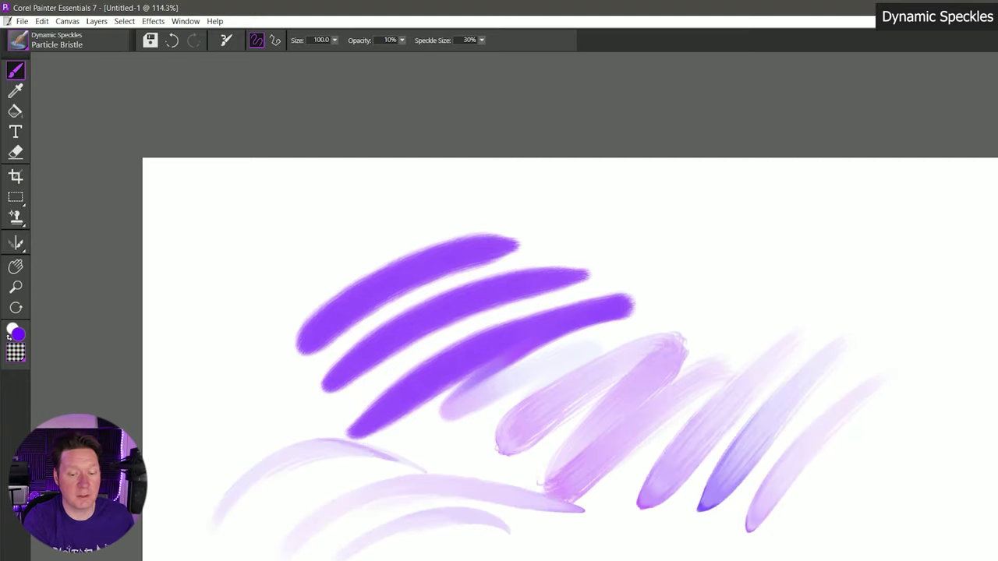
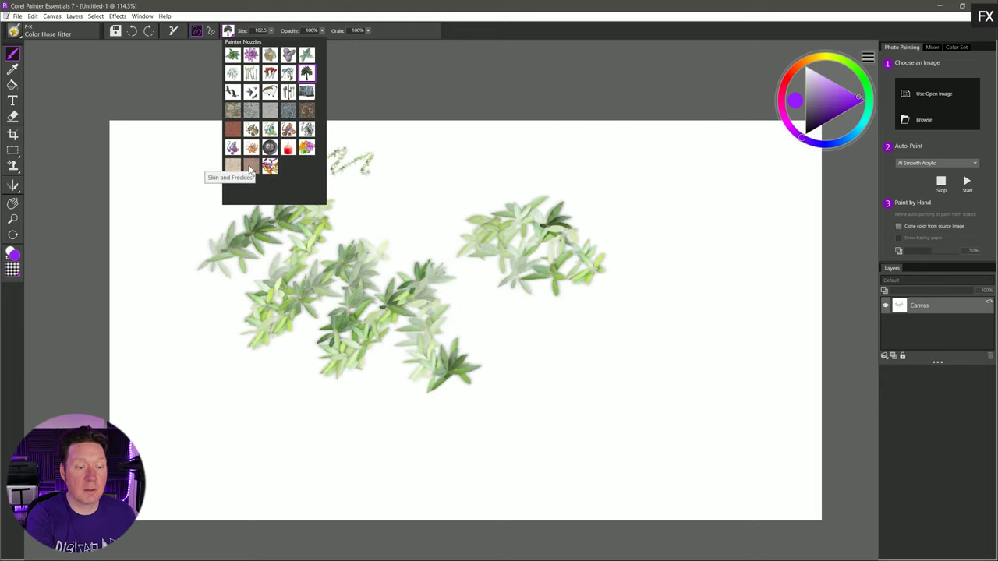
Step: Choose the Skin and Freckles nozzle for Color Hose Jitter and paint overlapping skin-toned dabs on a blank canvas
{"action": "left_click", "coordinate": [249, 170]}
{"action": "mouse_move", "coordinate": [467, 304]}
{"action": "left_mouse_down"}
{"action": "mouse_move", "coordinate": [476, 327]}
{"action": "mouse_move", "coordinate": [546, 374]}
{"action": "mouse_move", "coordinate": [624, 327]}
{"action": "mouse_move", "coordinate": [635, 397]}
{"action": "left_mouse_up"}
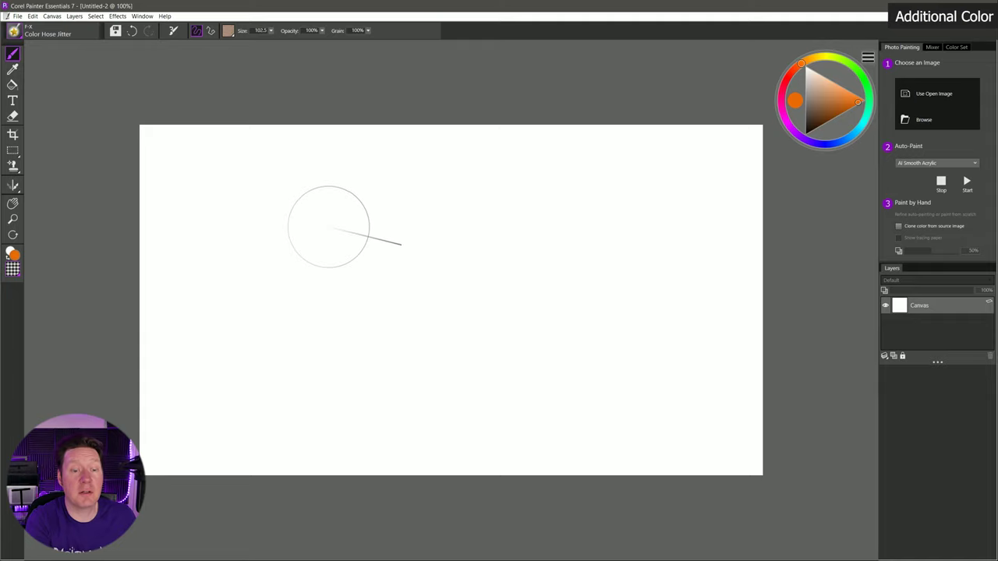
{"action": "mouse_move", "coordinate": [267, 223]}
{"action": "left_mouse_down"}
{"action": "mouse_move", "coordinate": [299, 206]}
{"action": "mouse_move", "coordinate": [302, 261]}
{"action": "mouse_move", "coordinate": [383, 217]}
{"action": "mouse_move", "coordinate": [440, 269]}
{"action": "left_mouse_up"}
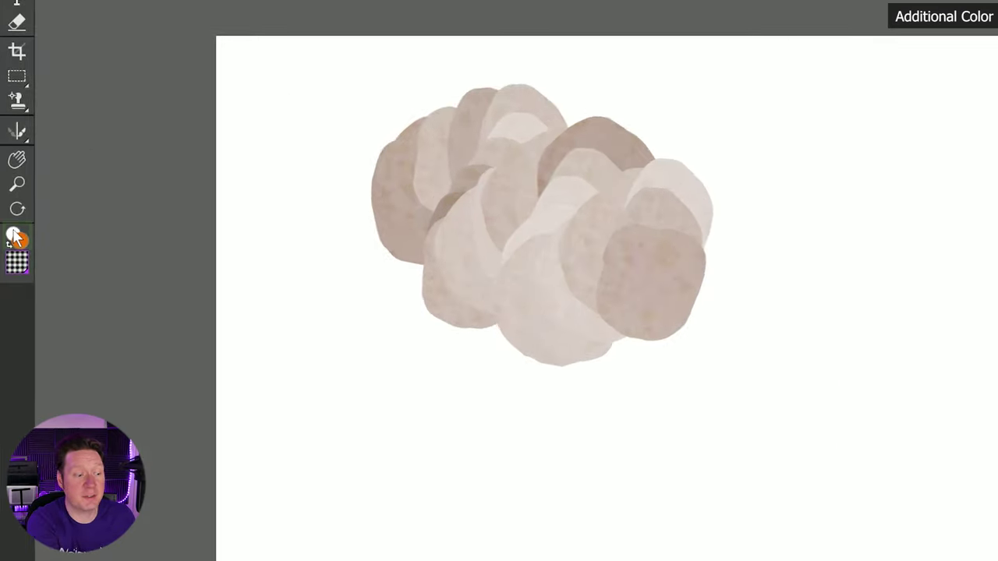
Step: Set the additional color to blue and paint a second cluster of Color Hose Jitter dabs beside the first
{"action": "left_click", "coordinate": [12, 234]}
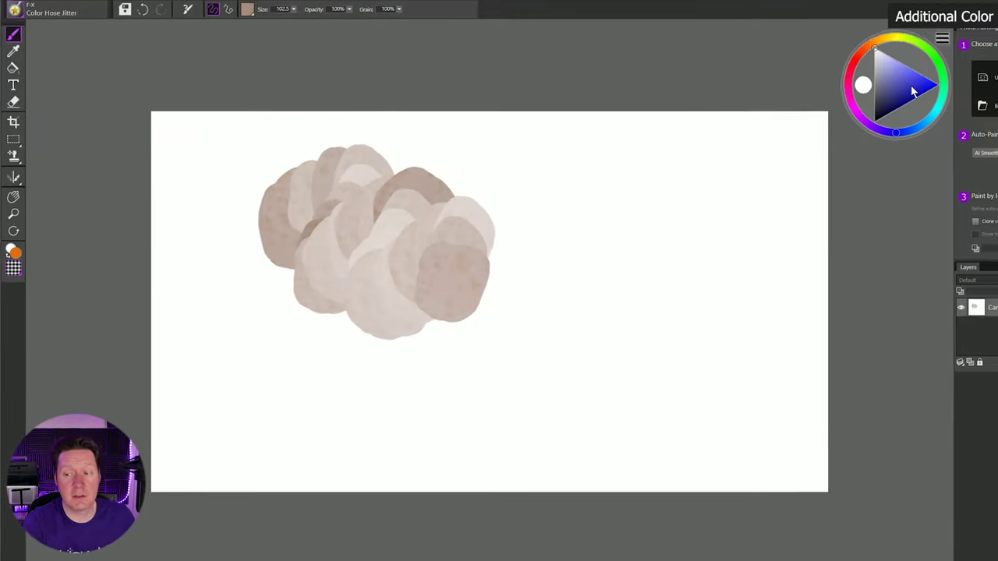
{"action": "left_click_drag", "start_coordinate": [847, 102], "coordinate": [882, 102]}
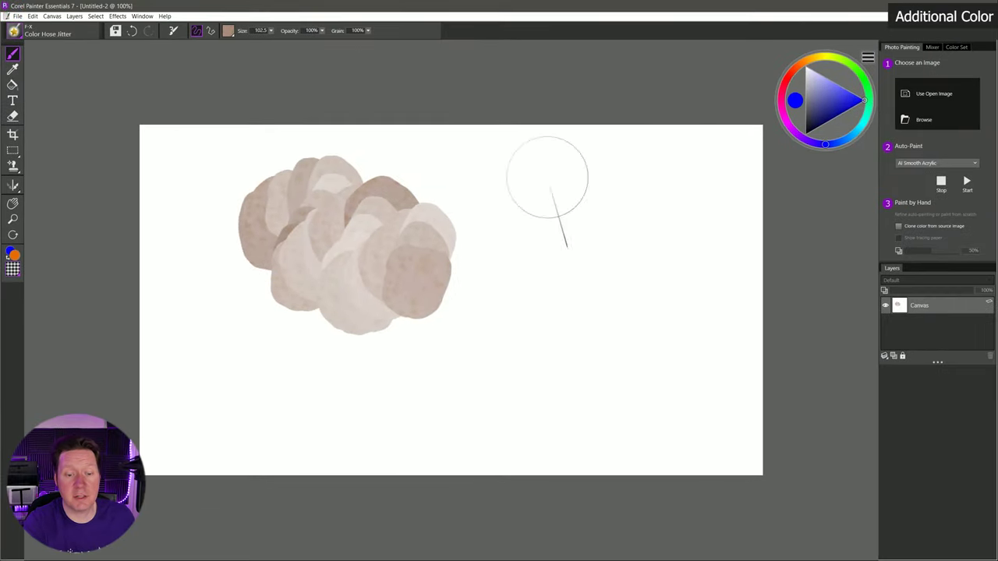
{"action": "mouse_move", "coordinate": [484, 234]}
{"action": "left_mouse_down"}
{"action": "mouse_move", "coordinate": [530, 226]}
{"action": "mouse_move", "coordinate": [587, 272]}
{"action": "mouse_move", "coordinate": [581, 257]}
{"action": "left_mouse_up"}
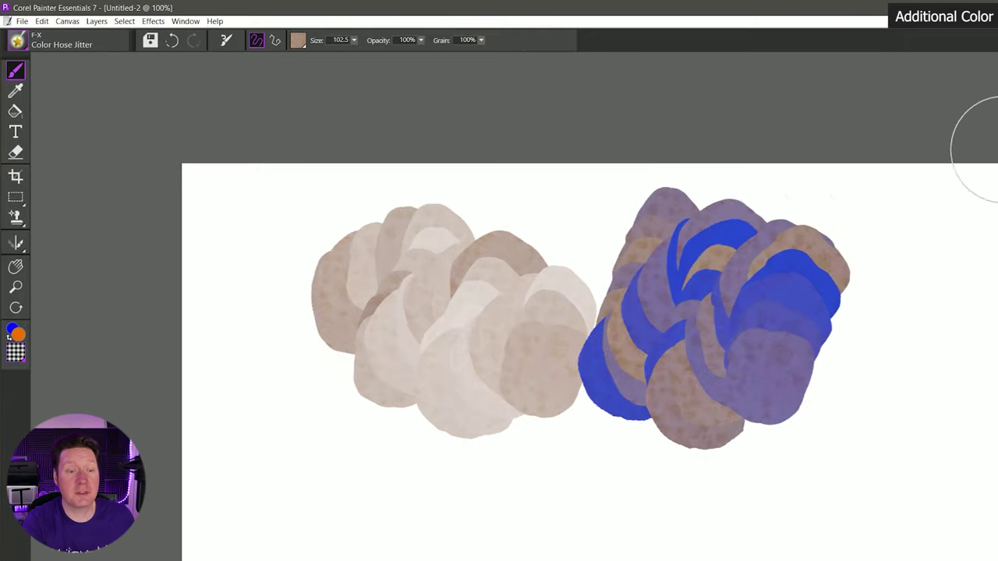
Step: Set the grain to 45% and paint Color Hose Jitter dabs across the skin-toned cluster and along the lower canvas
{"action": "left_click", "coordinate": [481, 40]}
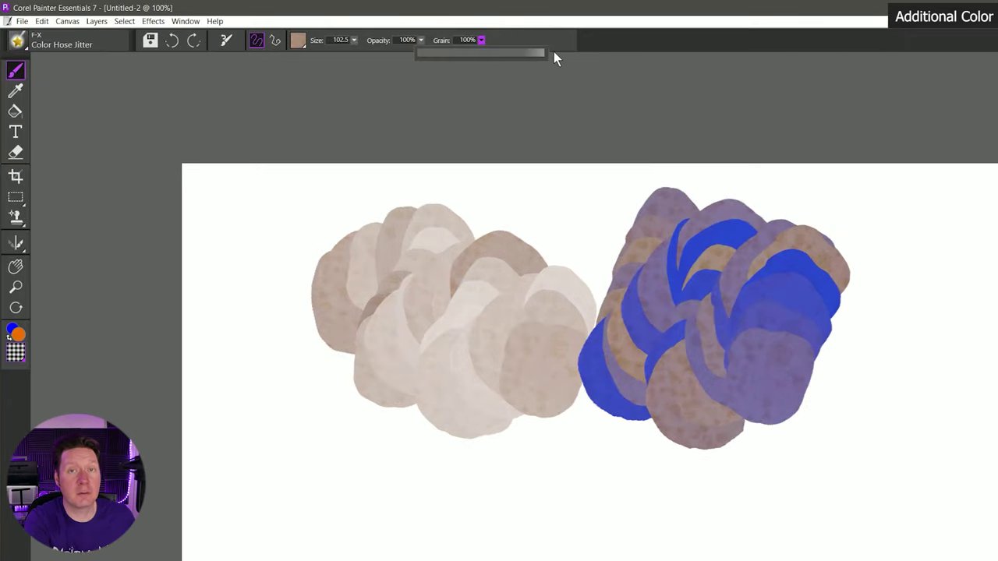
{"action": "left_click_drag", "start_coordinate": [542, 55], "coordinate": [474, 52]}
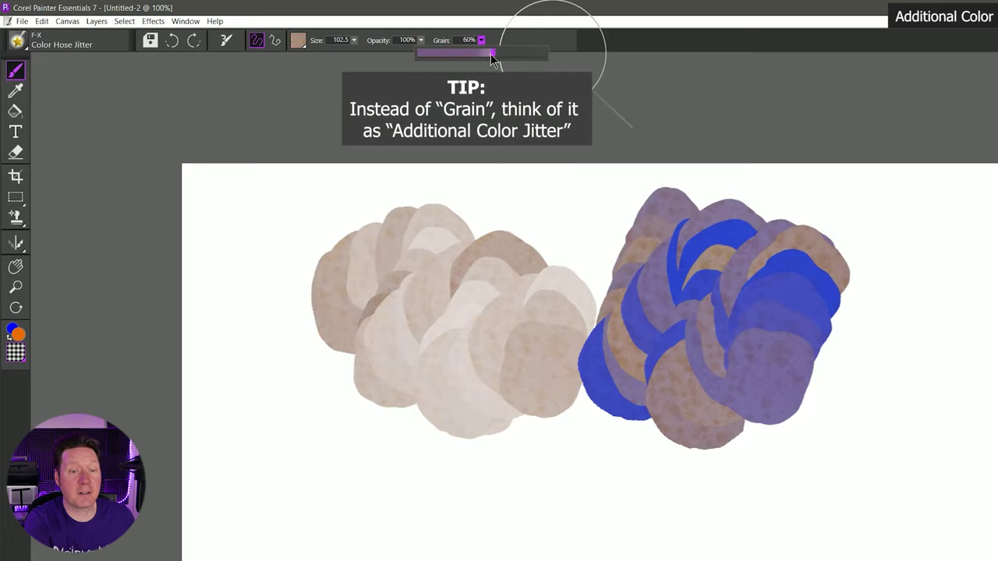
{"action": "mouse_move", "coordinate": [343, 219]}
{"action": "left_mouse_down"}
{"action": "mouse_move", "coordinate": [312, 281]}
{"action": "mouse_move", "coordinate": [351, 492]}
{"action": "mouse_move", "coordinate": [468, 476]}
{"action": "mouse_move", "coordinate": [592, 483]}
{"action": "left_mouse_up"}
{"action": "left_click_drag", "start_coordinate": [637, 460], "coordinate": [741, 495]}
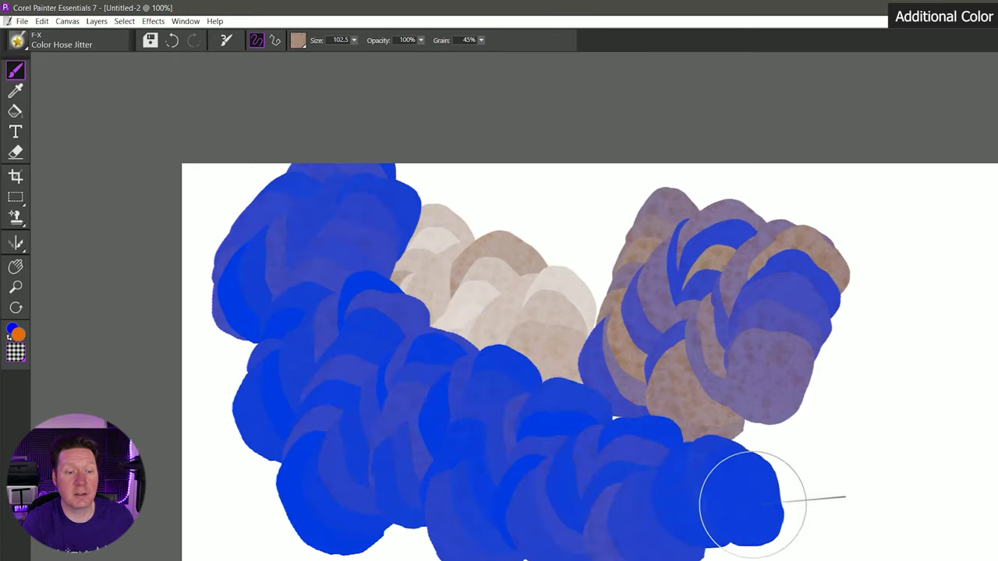
Step: Set the grain to 76% and paint a Color Hose Jitter stroke diagonally across the second cluster
{"action": "left_click", "coordinate": [481, 40]}
{"action": "left_click", "coordinate": [513, 53]}
{"action": "mouse_move", "coordinate": [571, 181]}
{"action": "left_mouse_down"}
{"action": "mouse_move", "coordinate": [830, 214]}
{"action": "mouse_move", "coordinate": [892, 310]}
{"action": "mouse_move", "coordinate": [864, 418]}
{"action": "left_mouse_up"}
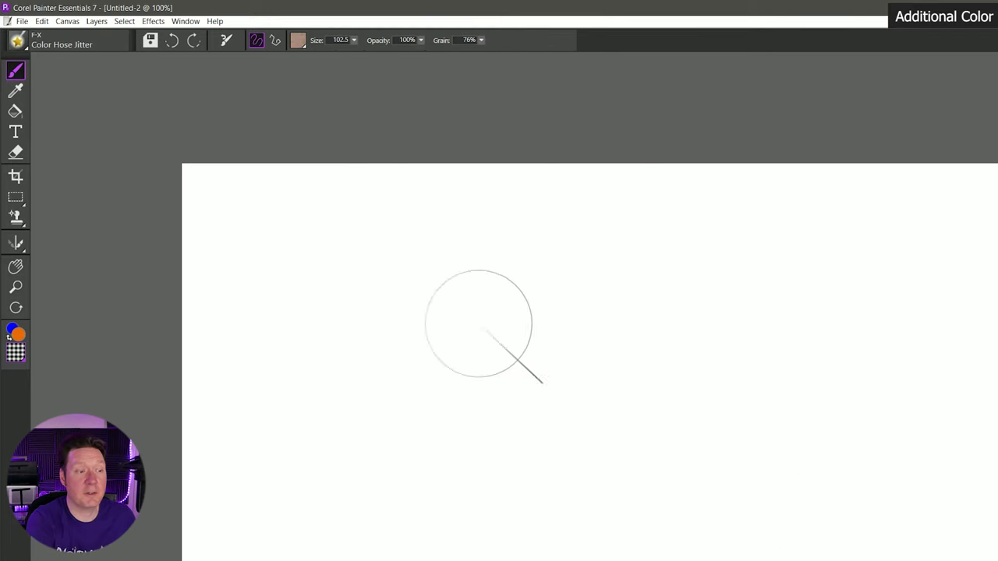
Step: Choose the F-X Linear-Size-P brush and paint a test stroke across the blank canvas
{"action": "left_click", "coordinate": [17, 40]}
{"action": "left_click_drag", "start_coordinate": [238, 188], "coordinate": [245, 343]}
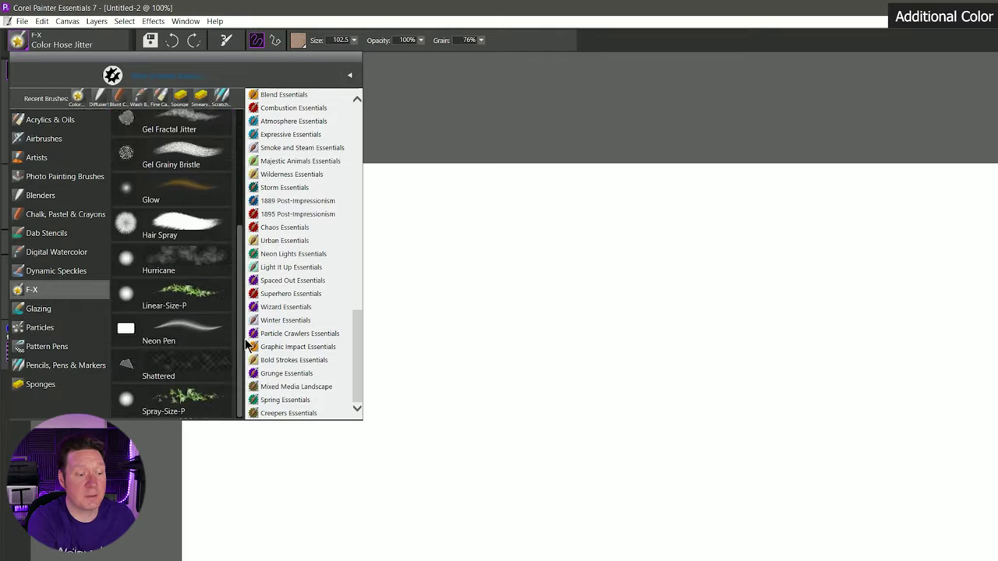
{"action": "left_click", "coordinate": [187, 302]}
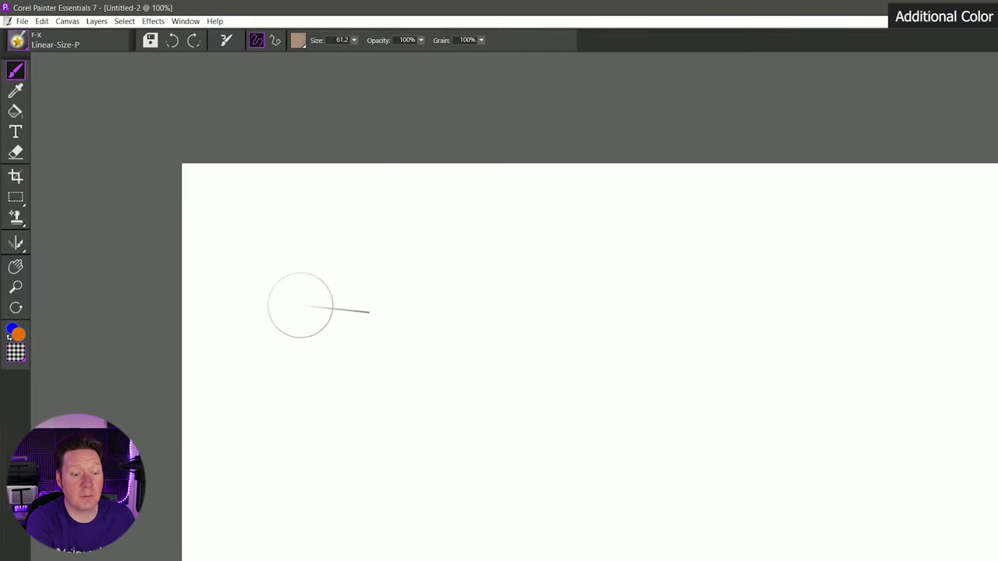
{"action": "mouse_move", "coordinate": [288, 312]}
{"action": "left_mouse_down"}
{"action": "mouse_move", "coordinate": [472, 248]}
{"action": "mouse_move", "coordinate": [351, 432]}
{"action": "mouse_move", "coordinate": [583, 459]}
{"action": "mouse_move", "coordinate": [809, 417]}
{"action": "left_mouse_up"}
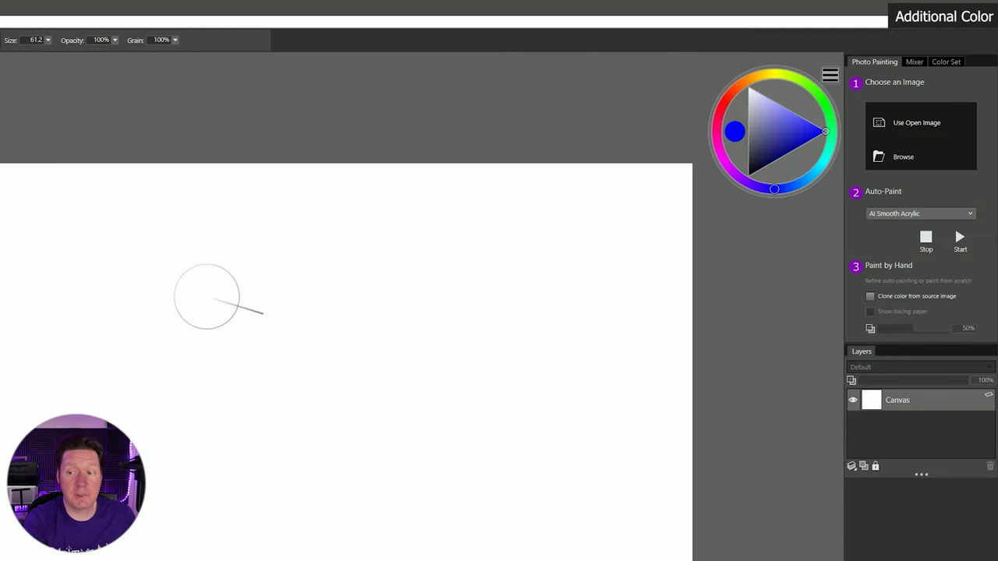
Step: Swap the main and additional colors, and set the additional color to yellow-green
{"action": "left_click", "coordinate": [830, 75]}
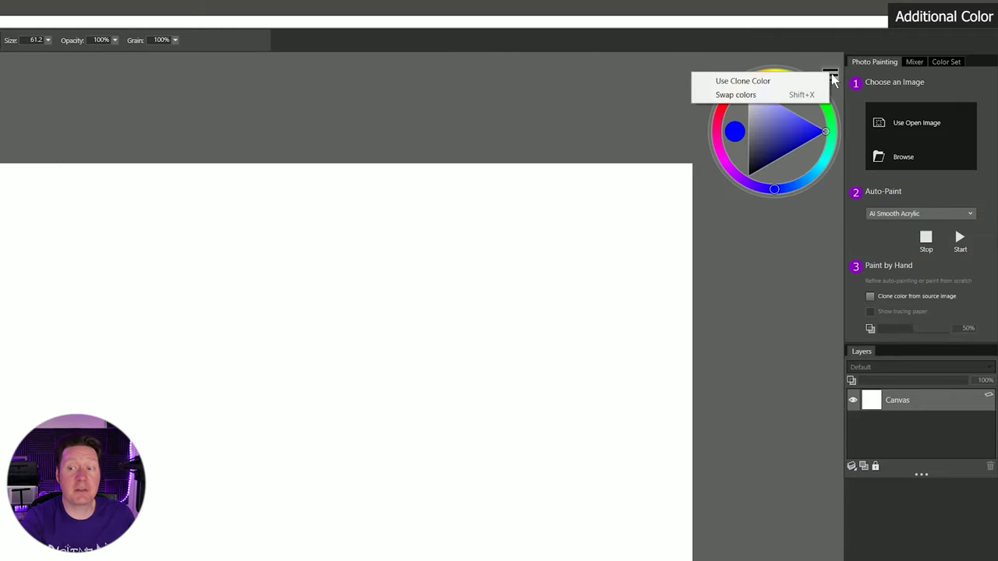
{"action": "left_click", "coordinate": [774, 96]}
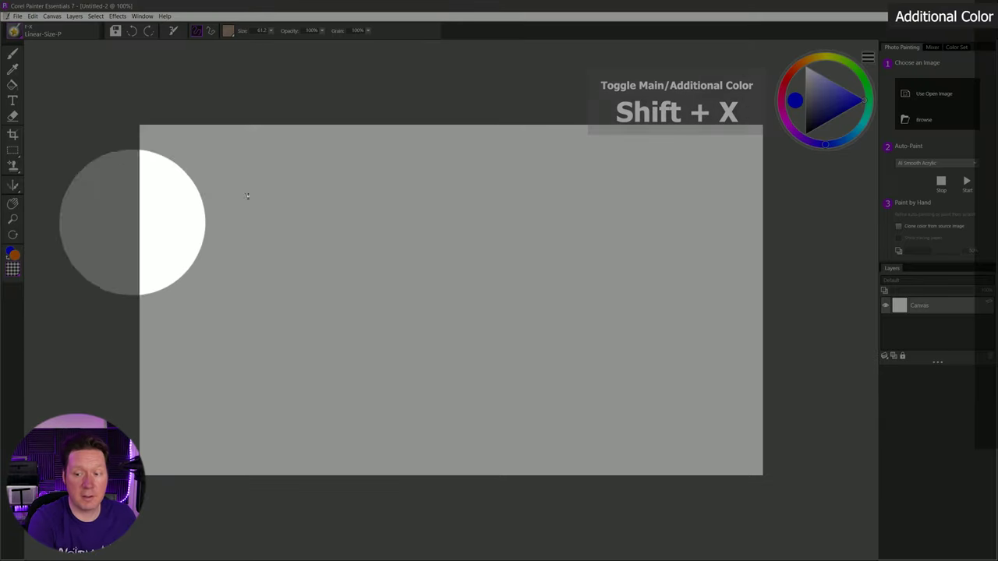
{"action": "left_click", "coordinate": [798, 99]}
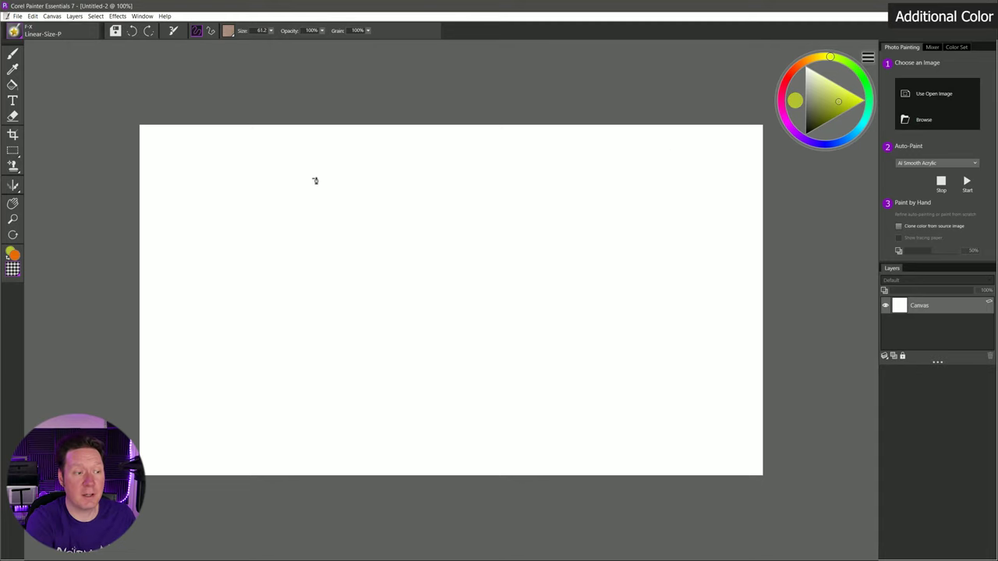
Step: Choose the recently used Fine Camel brush and paint an orange zigzag on the blank canvas
{"action": "left_click", "coordinate": [28, 34]}
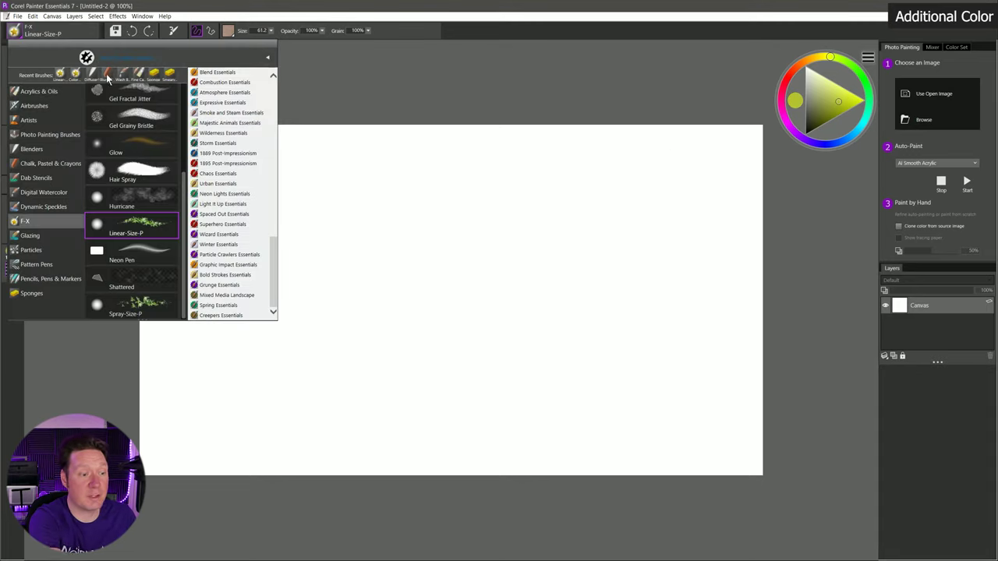
{"action": "left_click", "coordinate": [138, 74]}
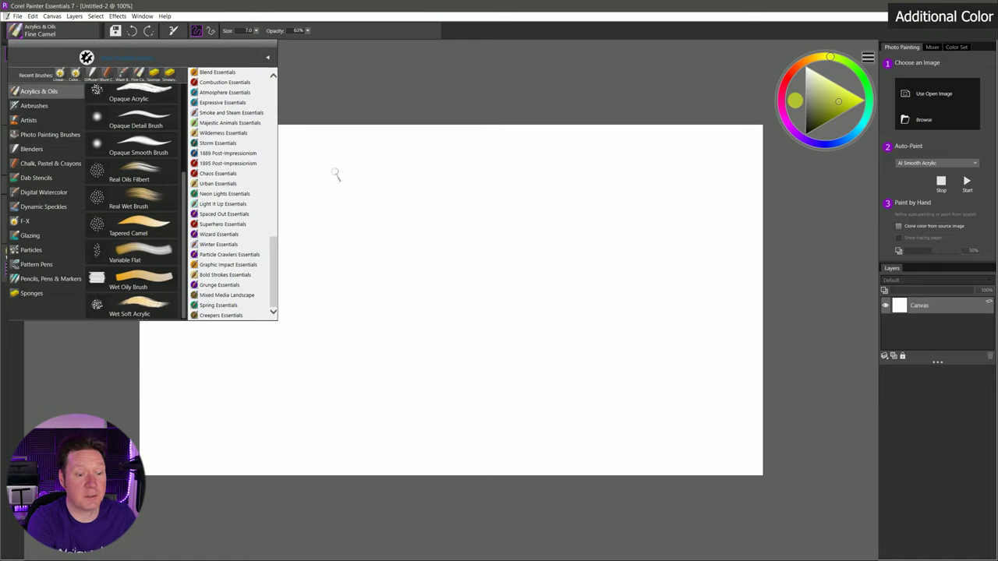
{"action": "left_click_drag", "start_coordinate": [338, 200], "coordinate": [347, 195]}
{"action": "mouse_move", "coordinate": [324, 229]}
{"action": "left_mouse_down"}
{"action": "mouse_move", "coordinate": [396, 186]}
{"action": "mouse_move", "coordinate": [471, 305]}
{"action": "left_mouse_up"}
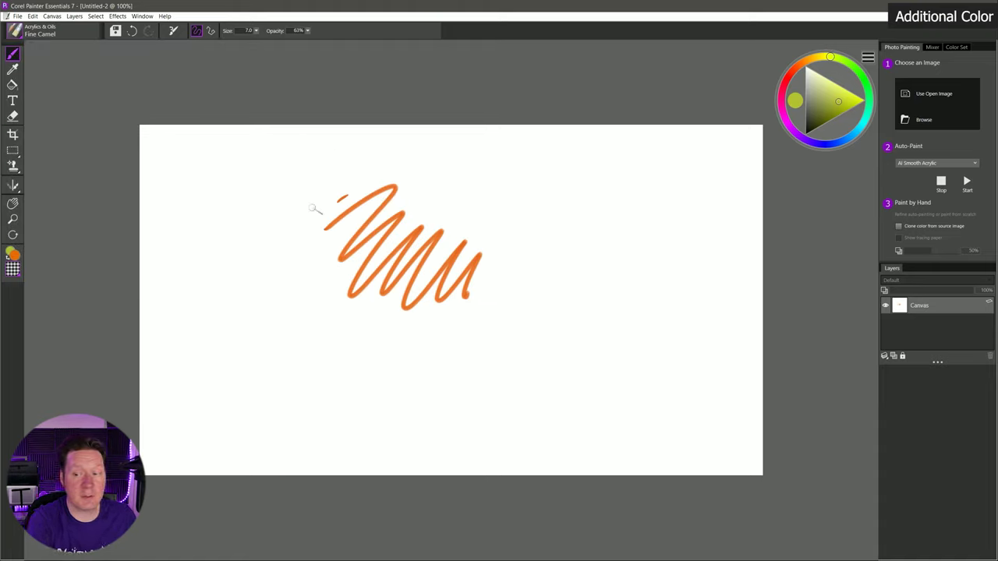
Step: Change the additional color to red and to light green, painting another Fine Camel zigzag after each change
{"action": "left_click", "coordinate": [786, 82]}
{"action": "mouse_move", "coordinate": [485, 226]}
{"action": "left_mouse_down"}
{"action": "mouse_move", "coordinate": [521, 237]}
{"action": "mouse_move", "coordinate": [529, 297]}
{"action": "left_mouse_up"}
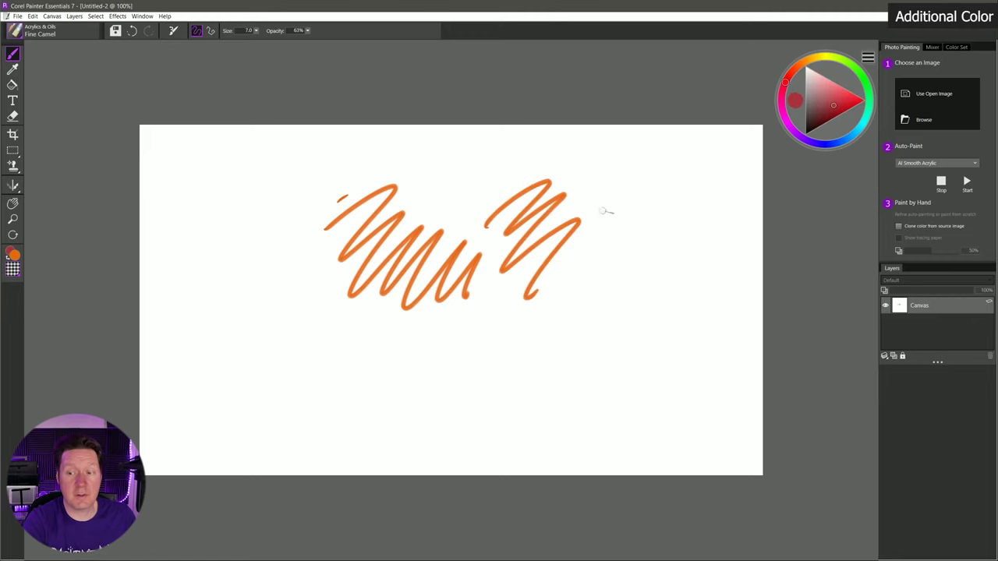
{"action": "left_click", "coordinate": [851, 66]}
{"action": "left_click_drag", "start_coordinate": [633, 182], "coordinate": [651, 263]}
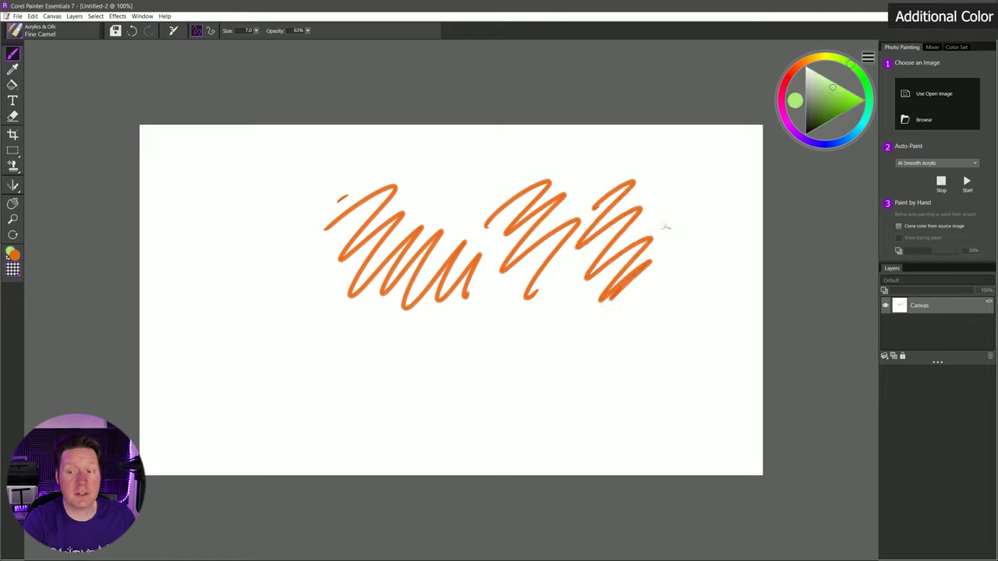
Step: Make the main color active for editing and paint more Fine Camel strokes across the middle of the canvas
{"action": "left_click", "coordinate": [14, 257]}
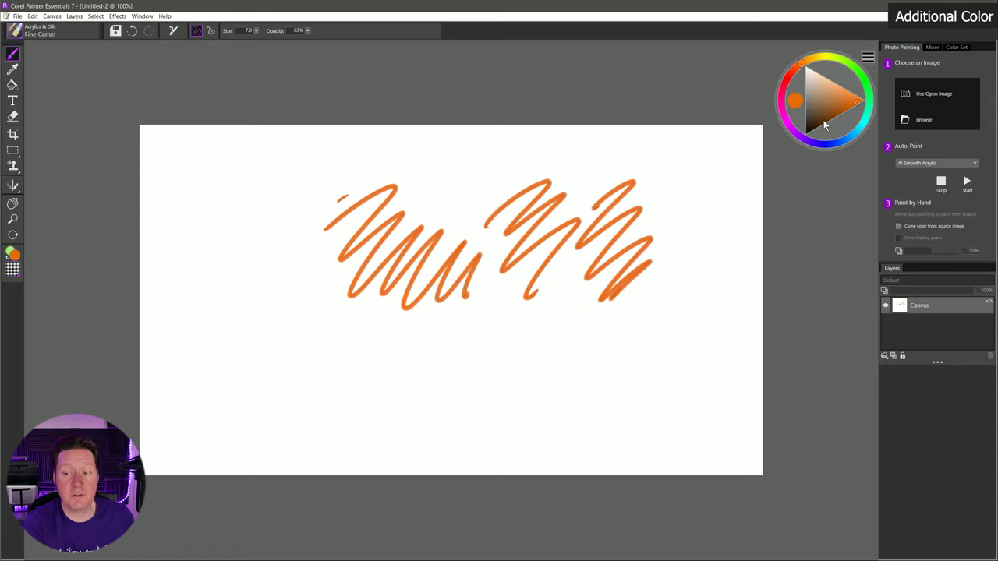
{"action": "mouse_move", "coordinate": [453, 201]}
{"action": "left_mouse_down"}
{"action": "mouse_move", "coordinate": [390, 242]}
{"action": "mouse_move", "coordinate": [467, 312]}
{"action": "left_mouse_up"}
{"action": "left_click_drag", "start_coordinate": [468, 312], "coordinate": [554, 281]}
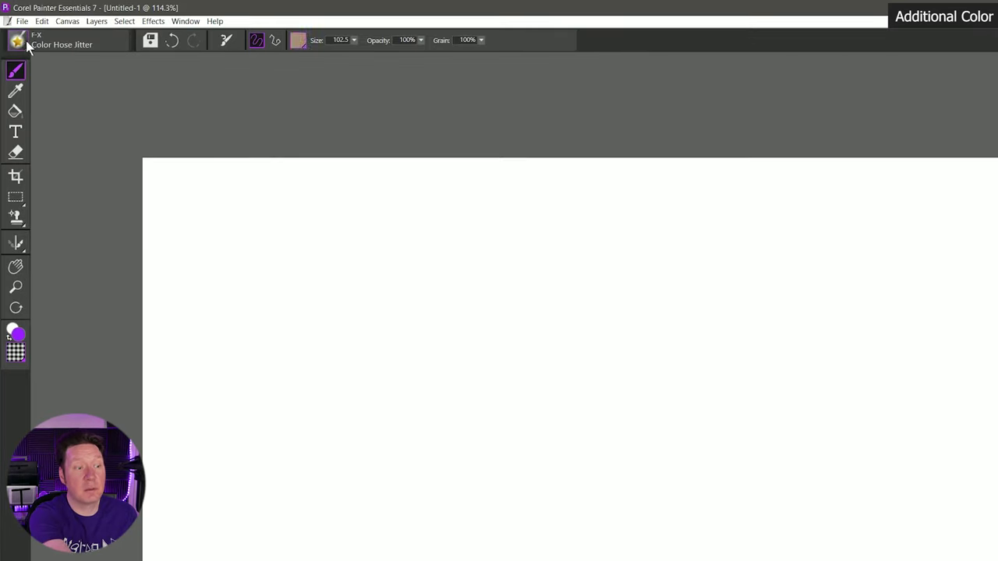
Step: Choose the F-X Distorto brush and fill a rectangular selection in the middle of the canvas with purple
{"action": "left_click", "coordinate": [33, 35]}
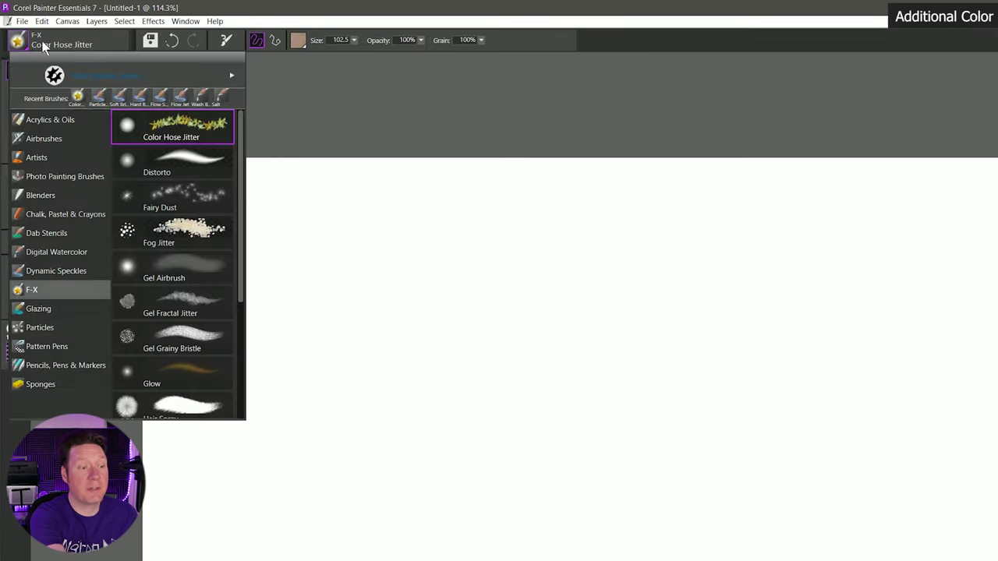
{"action": "left_click", "coordinate": [201, 163]}
{"action": "left_click", "coordinate": [16, 198]}
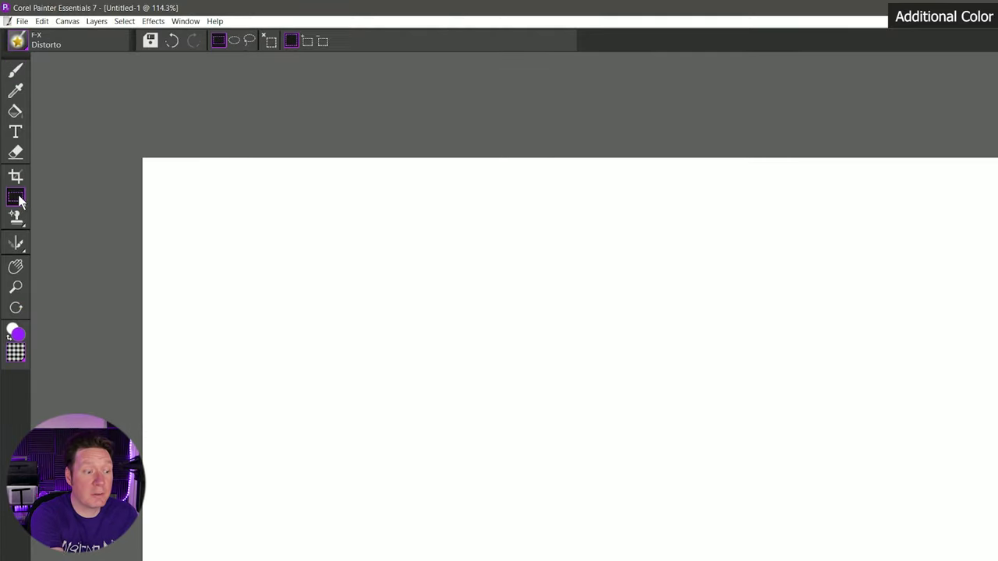
{"action": "left_click_drag", "start_coordinate": [673, 491], "coordinate": [721, 513]}
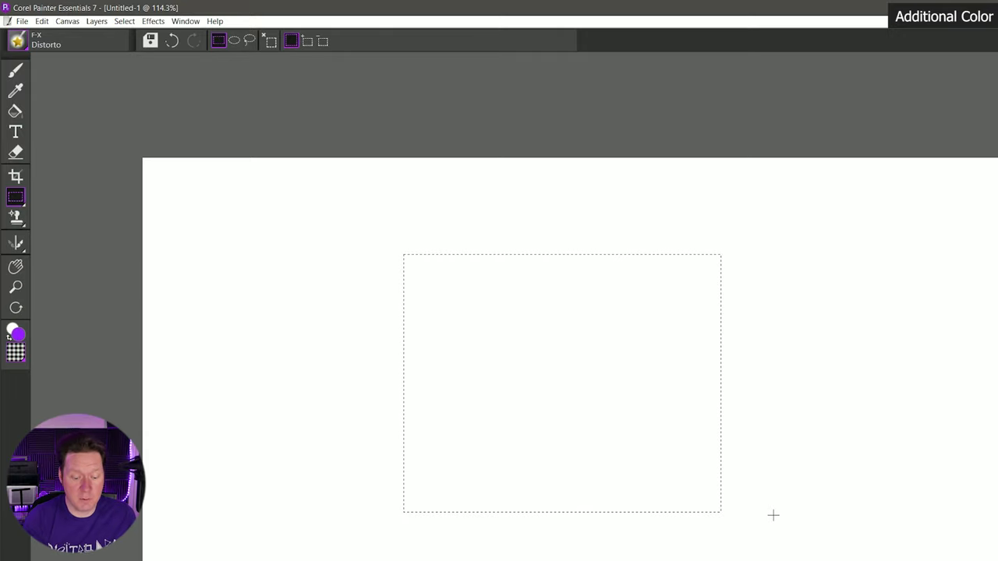
{"action": "key", "text": "ctrl+f"}
{"action": "key", "text": "Return"}
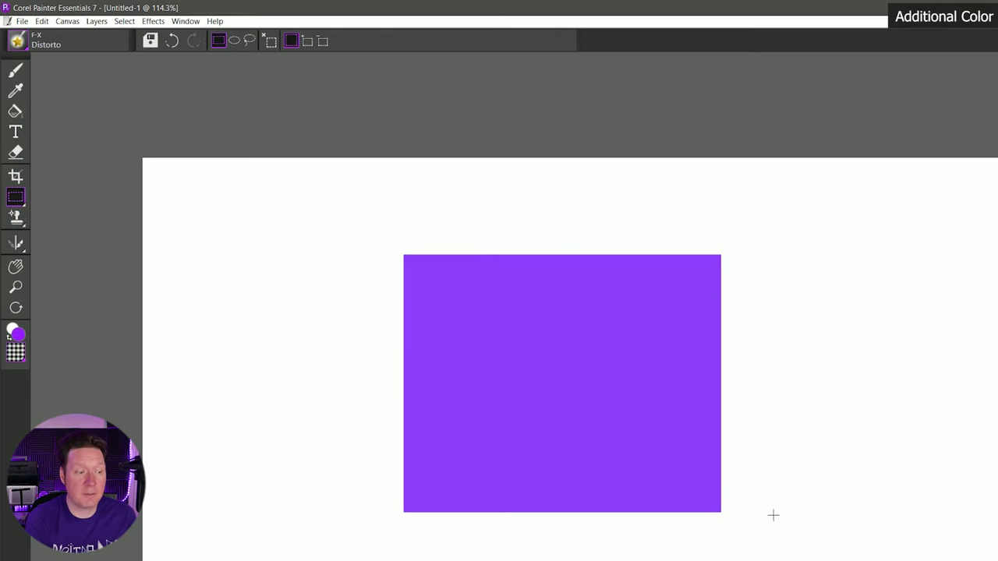
Step: With Distorto, pull two spikes out of the purple rectangle's left edge and push three white notches into its lower-left corner
{"action": "left_click", "coordinate": [17, 71]}
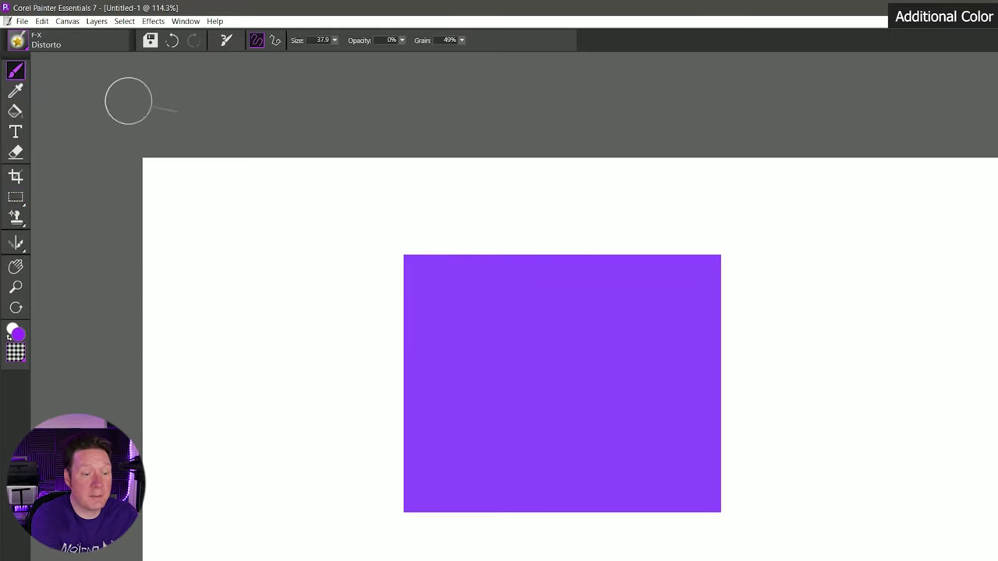
{"action": "left_click_drag", "start_coordinate": [363, 379], "coordinate": [316, 417]}
{"action": "left_click_drag", "start_coordinate": [443, 375], "coordinate": [302, 487]}
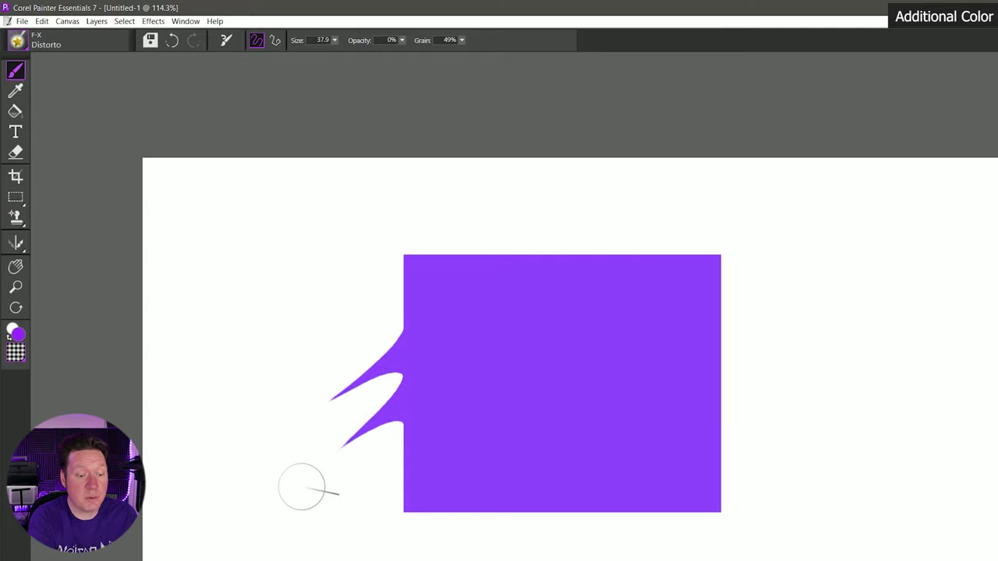
{"action": "left_click_drag", "start_coordinate": [417, 457], "coordinate": [486, 410]}
{"action": "left_click_drag", "start_coordinate": [414, 540], "coordinate": [500, 449]}
{"action": "left_click_drag", "start_coordinate": [499, 511], "coordinate": [536, 435]}
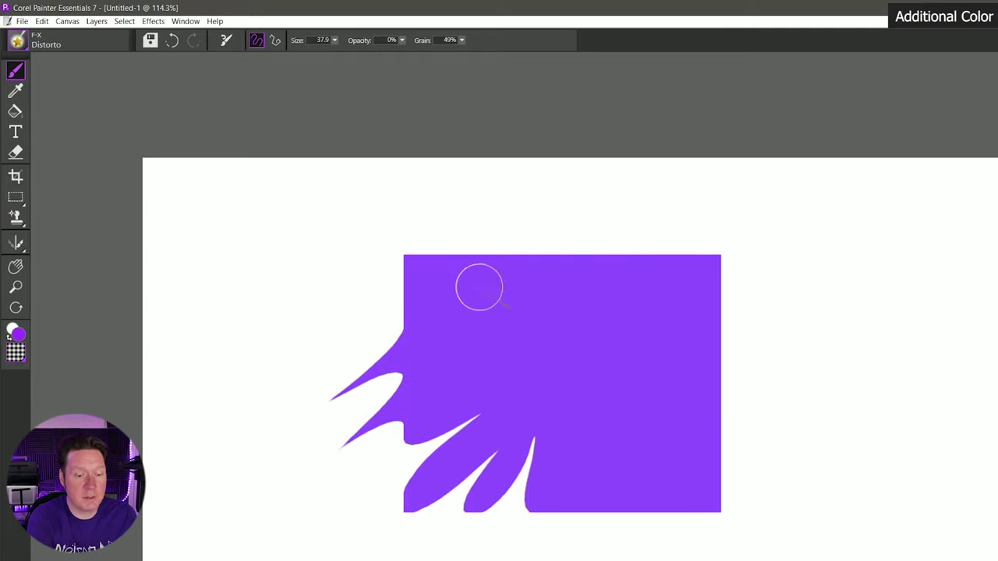
Step: Push five white Distorto notches inward from the purple rectangle's upper-left corner and top edge
{"action": "left_click_drag", "start_coordinate": [415, 244], "coordinate": [467, 319]}
{"action": "left_click_drag", "start_coordinate": [393, 328], "coordinate": [463, 335]}
{"action": "left_click_drag", "start_coordinate": [485, 267], "coordinate": [499, 320]}
{"action": "left_click_drag", "start_coordinate": [548, 234], "coordinate": [533, 335]}
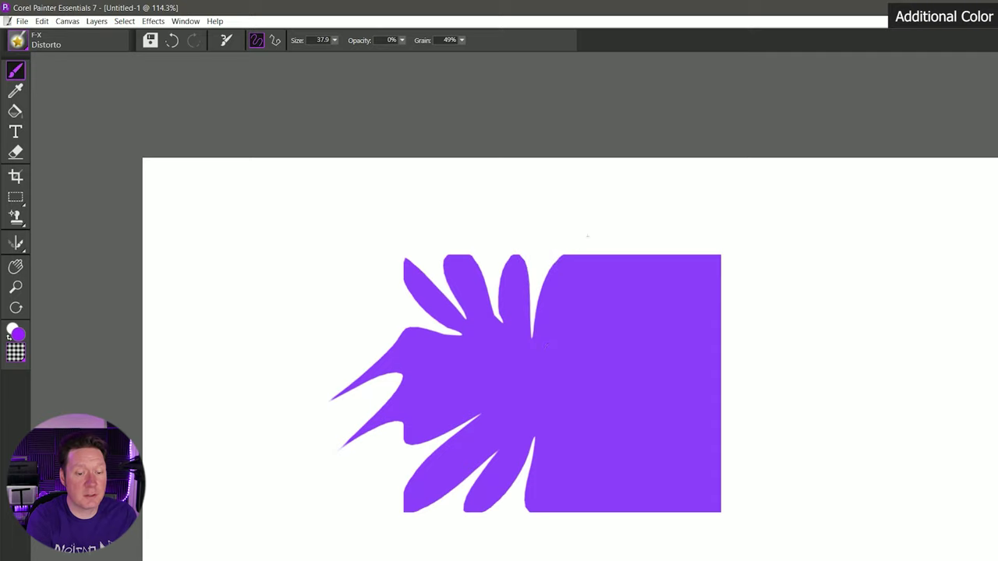
{"action": "left_click_drag", "start_coordinate": [585, 232], "coordinate": [566, 364]}
Step: Pull the purple shape's left side and lower-left lobes outward into curved, pointed spikes with Distorto
{"action": "left_click_drag", "start_coordinate": [421, 274], "coordinate": [284, 297]}
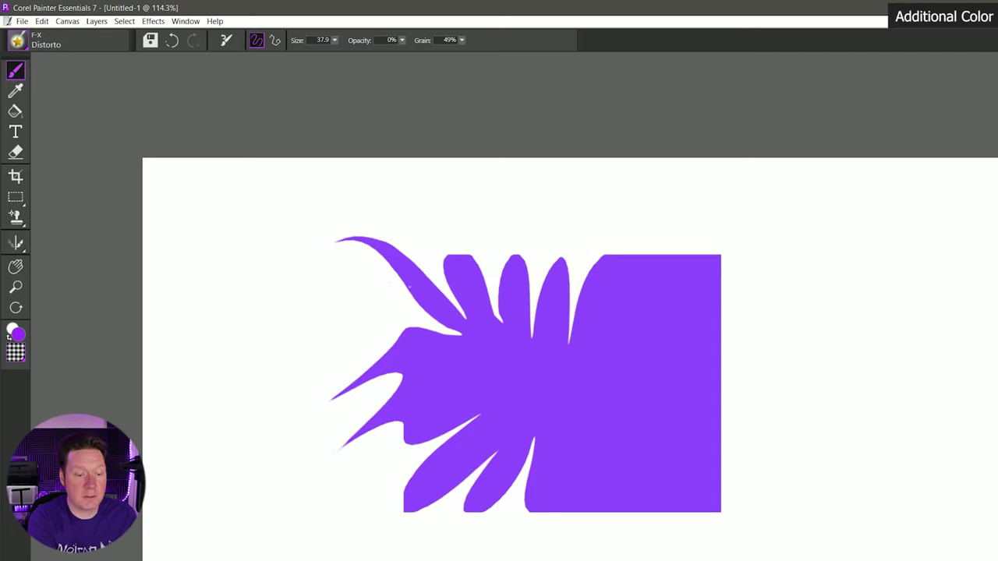
{"action": "left_click_drag", "start_coordinate": [409, 282], "coordinate": [312, 310]}
{"action": "left_click_drag", "start_coordinate": [405, 340], "coordinate": [288, 369]}
{"action": "left_click_drag", "start_coordinate": [398, 397], "coordinate": [312, 458]}
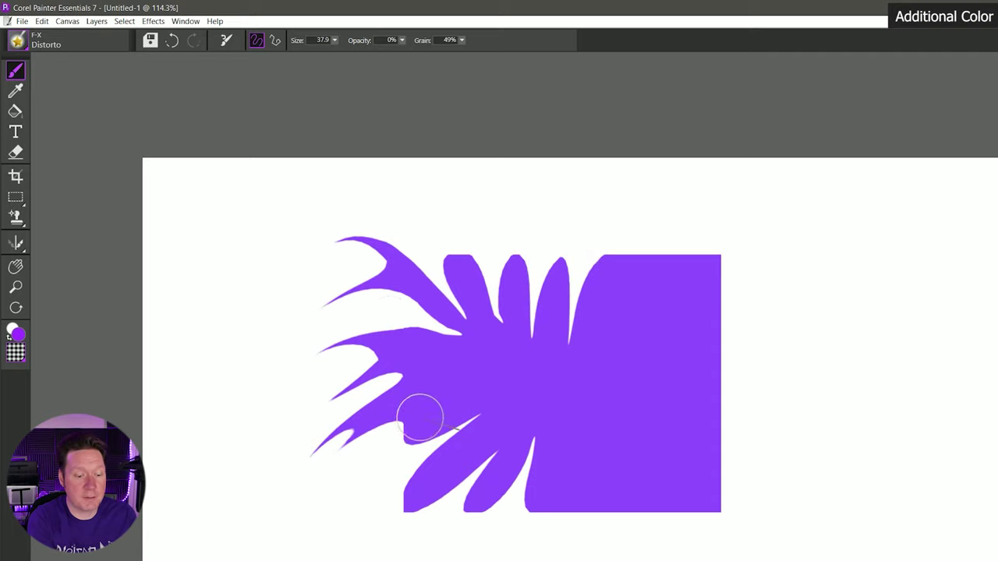
{"action": "left_click_drag", "start_coordinate": [418, 416], "coordinate": [347, 505]}
{"action": "left_click_drag", "start_coordinate": [434, 479], "coordinate": [384, 559]}
{"action": "left_click_drag", "start_coordinate": [453, 526], "coordinate": [456, 560]}
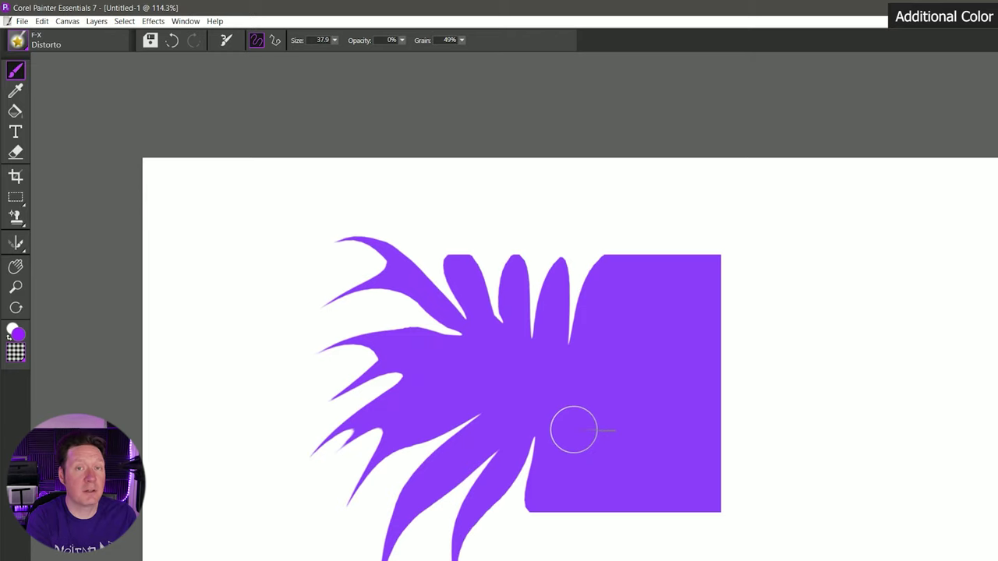
Step: Choose Fairy Dust, undo the first test stroke, and paint a patch of purple sparkles beside the rectangle
{"action": "left_click", "coordinate": [45, 43]}
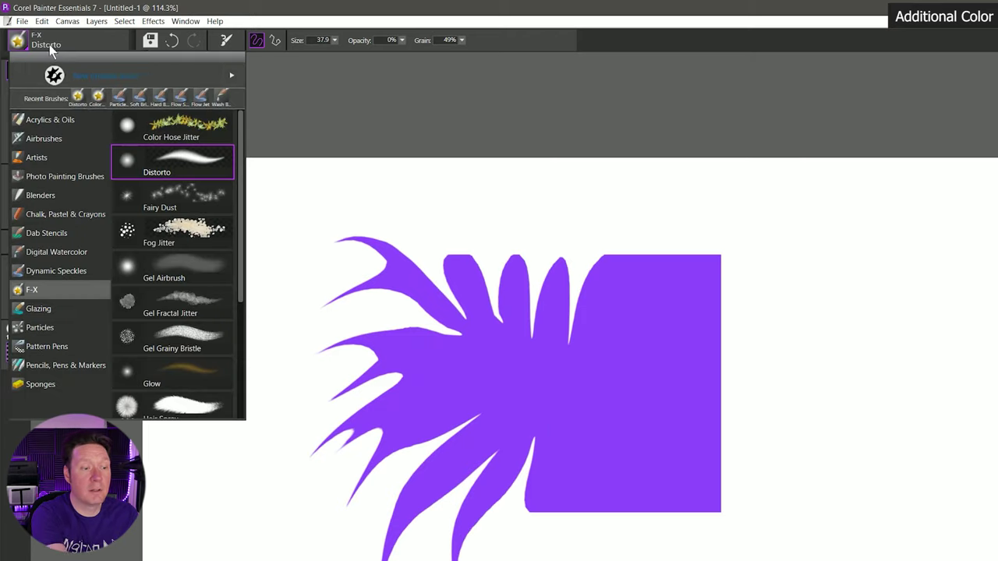
{"action": "left_click", "coordinate": [205, 196]}
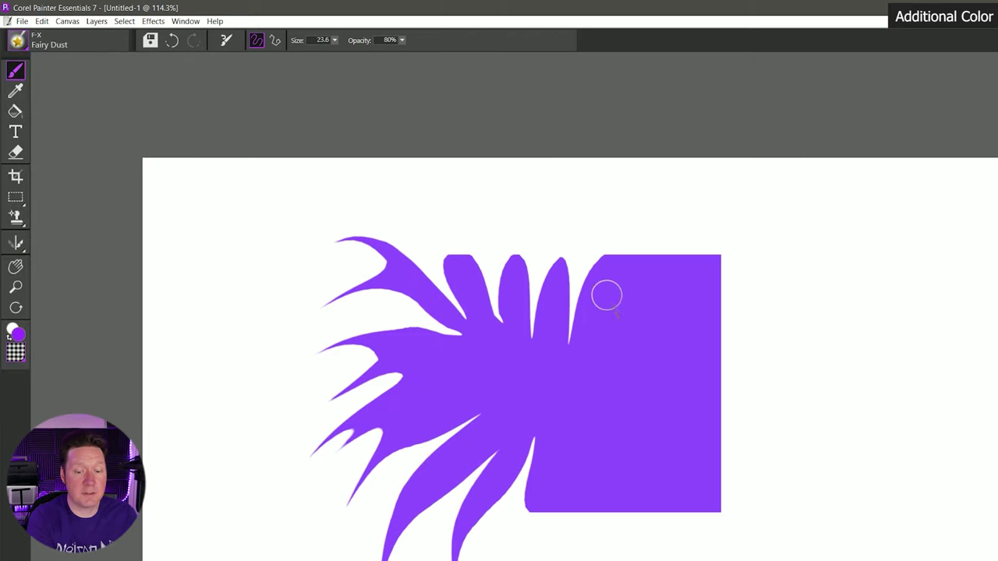
{"action": "mouse_move", "coordinate": [727, 325]}
{"action": "left_mouse_down"}
{"action": "mouse_move", "coordinate": [779, 355]}
{"action": "mouse_move", "coordinate": [824, 400]}
{"action": "left_mouse_up"}
{"action": "key", "text": "ctrl+z"}
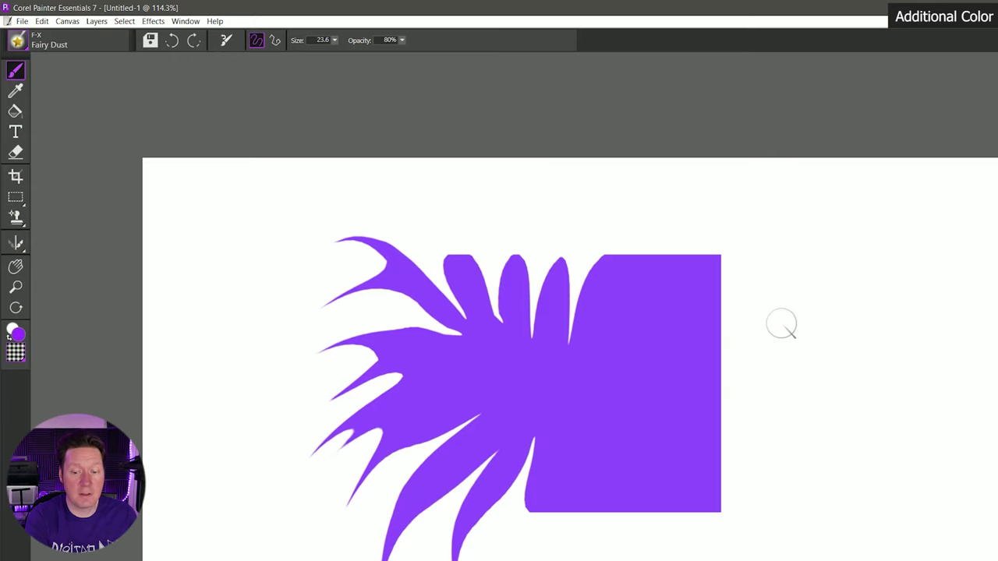
{"action": "mouse_move", "coordinate": [779, 325]}
{"action": "left_mouse_down"}
{"action": "mouse_move", "coordinate": [858, 265]}
{"action": "mouse_move", "coordinate": [795, 394]}
{"action": "mouse_move", "coordinate": [897, 308]}
{"action": "mouse_move", "coordinate": [884, 435]}
{"action": "left_mouse_up"}
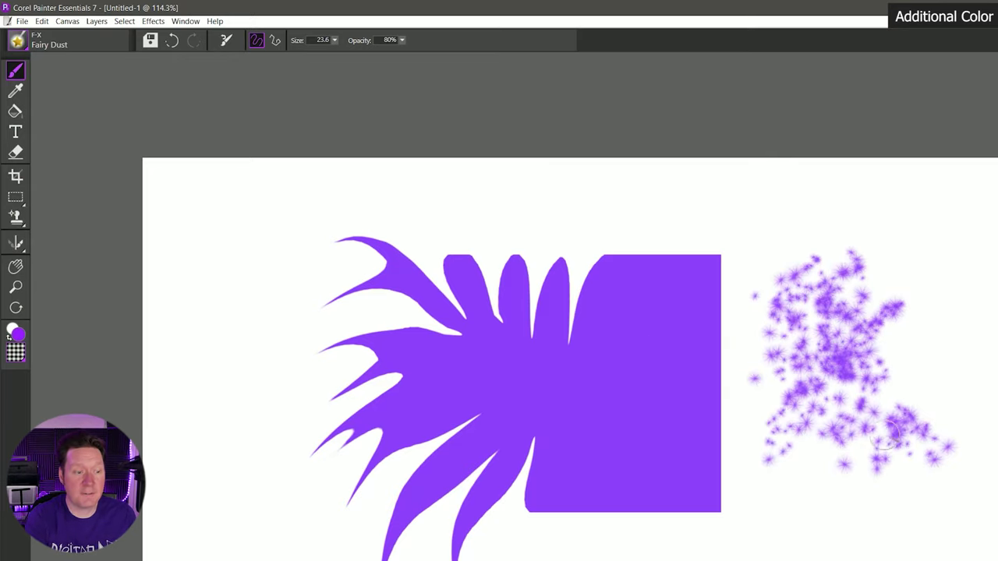
Step: Choose Gel Fractal Jitter and paint a textured purple patch over the spikes beside the distorted shape
{"action": "left_click", "coordinate": [43, 41]}
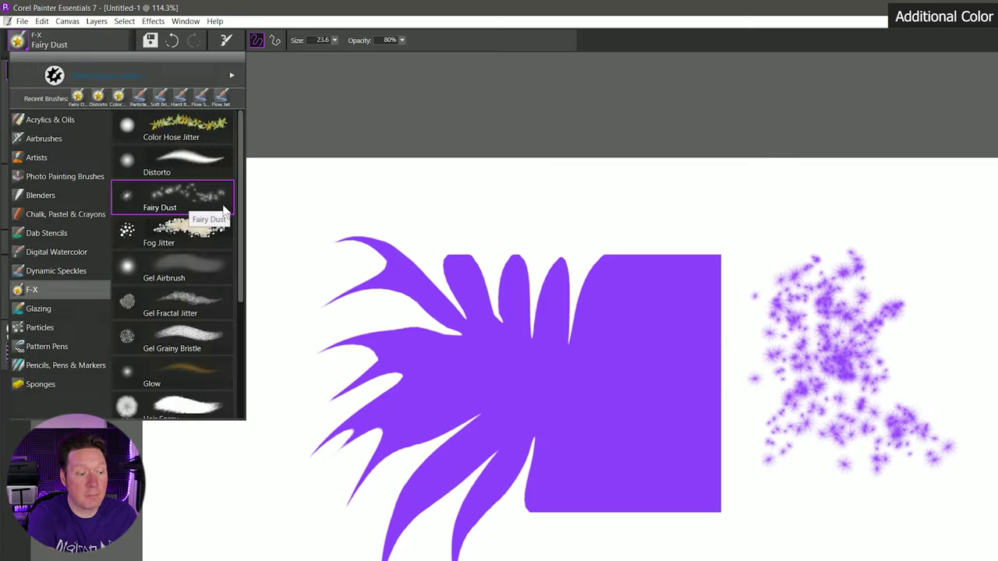
{"action": "left_click", "coordinate": [191, 302]}
{"action": "mouse_move", "coordinate": [271, 284]}
{"action": "left_mouse_down"}
{"action": "mouse_move", "coordinate": [245, 312]}
{"action": "mouse_move", "coordinate": [258, 476]}
{"action": "mouse_move", "coordinate": [210, 398]}
{"action": "mouse_move", "coordinate": [343, 421]}
{"action": "mouse_move", "coordinate": [233, 234]}
{"action": "mouse_move", "coordinate": [358, 273]}
{"action": "left_mouse_up"}
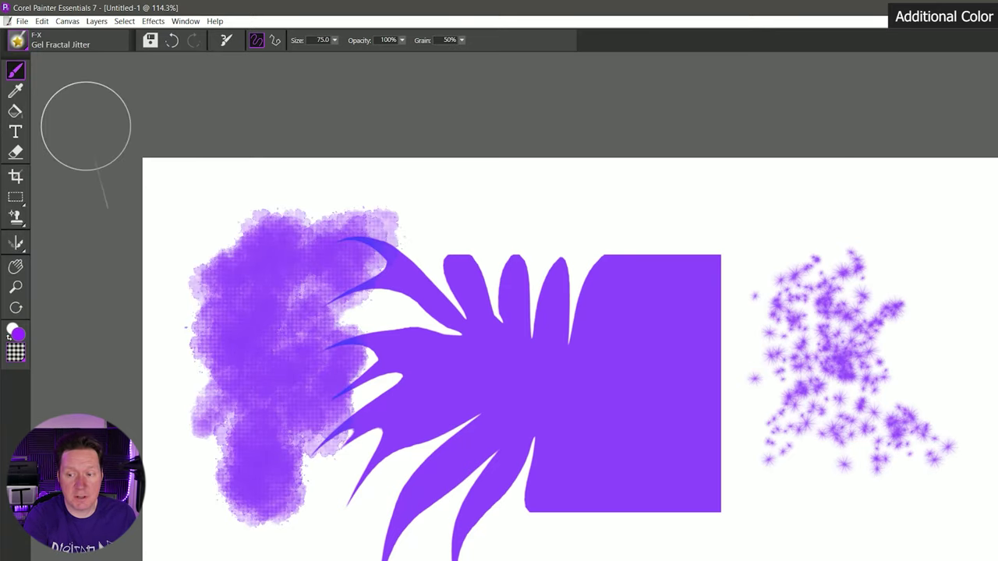
Step: Set the main color to dark purple and paint Gel Fractal Jitter strokes over the distorted shape's center
{"action": "left_click", "coordinate": [824, 124]}
{"action": "mouse_move", "coordinate": [627, 261]}
{"action": "left_mouse_down"}
{"action": "mouse_move", "coordinate": [548, 379]}
{"action": "mouse_move", "coordinate": [581, 291]}
{"action": "left_mouse_up"}
{"action": "mouse_move", "coordinate": [437, 226]}
{"action": "left_mouse_down"}
{"action": "mouse_move", "coordinate": [417, 289]}
{"action": "mouse_move", "coordinate": [398, 339]}
{"action": "mouse_move", "coordinate": [347, 335]}
{"action": "mouse_move", "coordinate": [328, 234]}
{"action": "left_mouse_up"}
Step: Choose a different paper texture and paint a dark purple Gel Fractal Jitter patch in the center of the blank canvas
{"action": "left_click", "coordinate": [12, 269]}
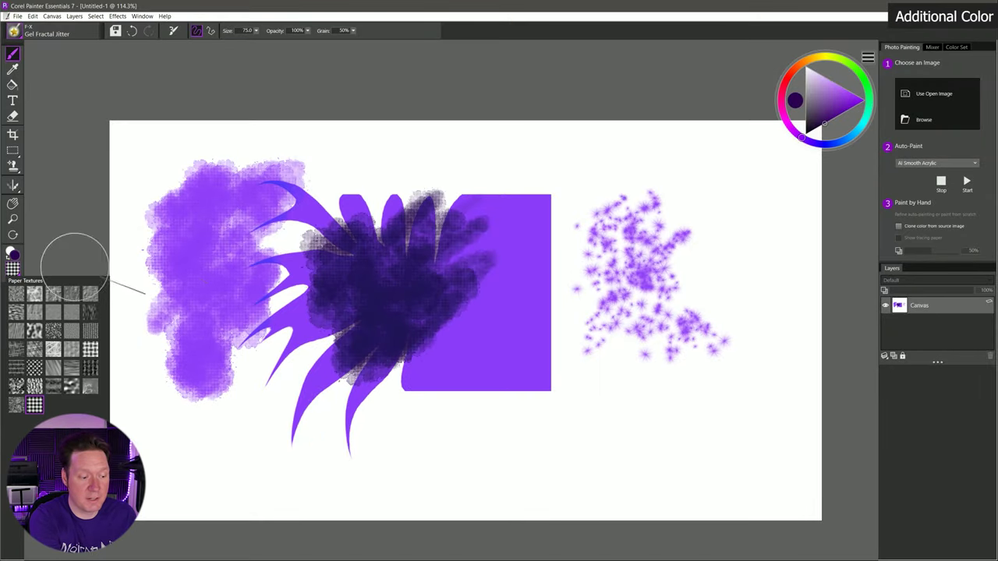
{"action": "left_click", "coordinate": [74, 389]}
{"action": "mouse_move", "coordinate": [265, 394]}
{"action": "left_mouse_down"}
{"action": "mouse_move", "coordinate": [304, 406]}
{"action": "mouse_move", "coordinate": [351, 444]}
{"action": "mouse_move", "coordinate": [444, 374]}
{"action": "mouse_move", "coordinate": [538, 413]}
{"action": "mouse_move", "coordinate": [499, 195]}
{"action": "mouse_move", "coordinate": [670, 312]}
{"action": "mouse_move", "coordinate": [639, 286]}
{"action": "left_mouse_up"}
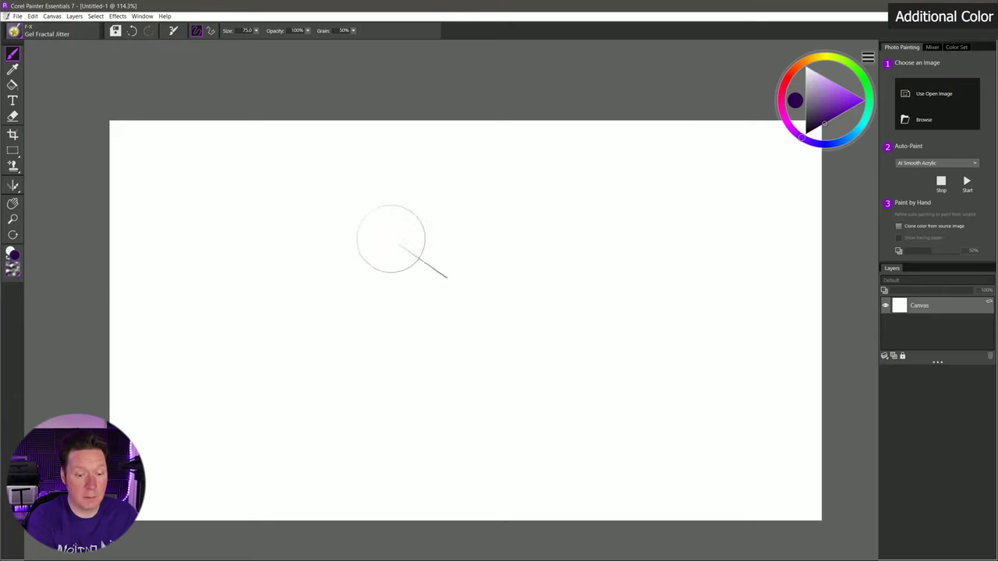
{"action": "mouse_move", "coordinate": [392, 241]}
{"action": "left_mouse_down"}
{"action": "mouse_move", "coordinate": [483, 273]}
{"action": "mouse_move", "coordinate": [374, 320]}
{"action": "mouse_move", "coordinate": [467, 242]}
{"action": "mouse_move", "coordinate": [460, 366]}
{"action": "mouse_move", "coordinate": [375, 218]}
{"action": "left_mouse_up"}
{"action": "mouse_move", "coordinate": [437, 179]}
{"action": "left_mouse_down"}
{"action": "mouse_move", "coordinate": [483, 374]}
{"action": "mouse_move", "coordinate": [514, 203]}
{"action": "left_mouse_up"}
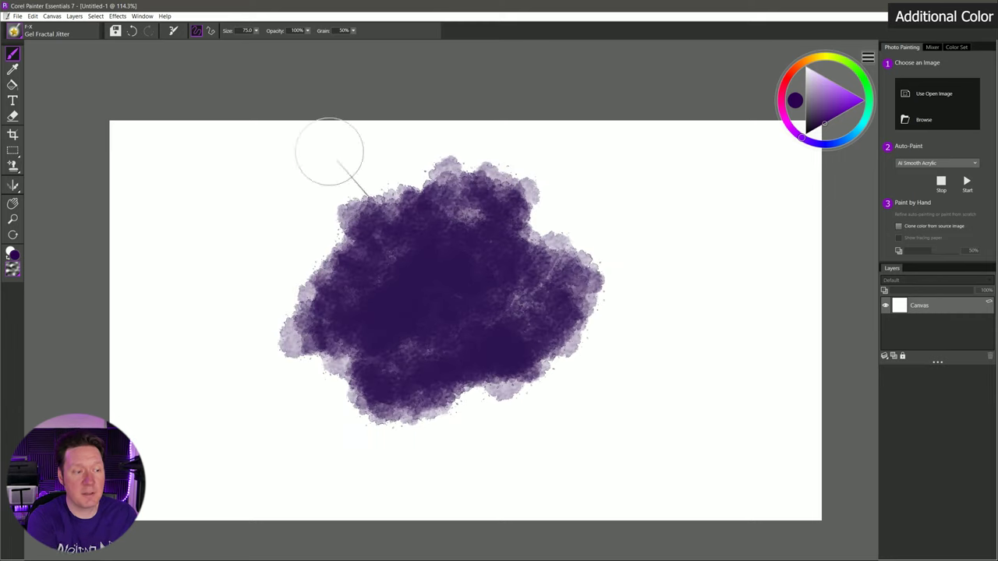
Step: Choose the Glow brush, paint a bright spot in the purple patch's center, and enlarge the brush to 249.5 to widen the glow
{"action": "left_click", "coordinate": [14, 31]}
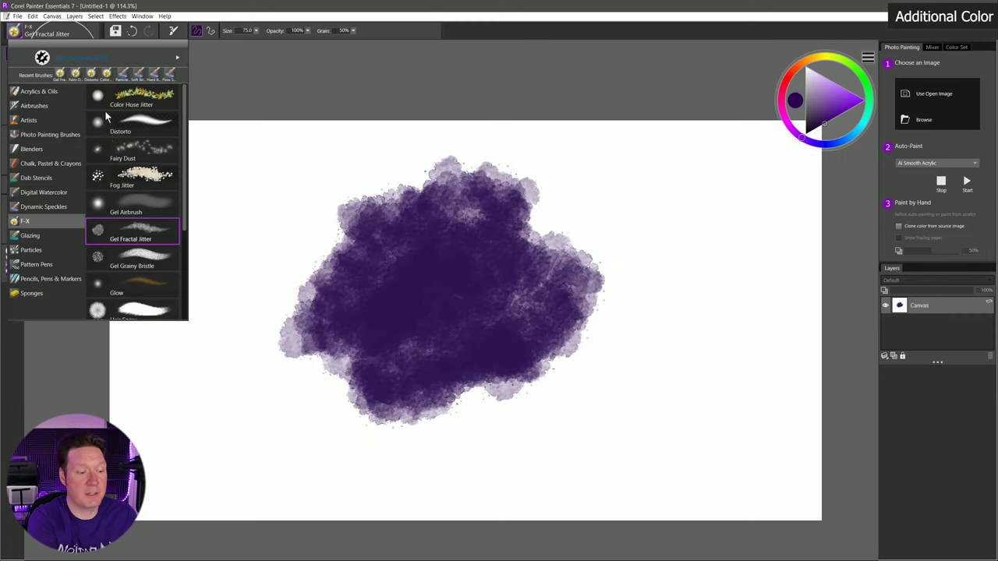
{"action": "left_click", "coordinate": [123, 277]}
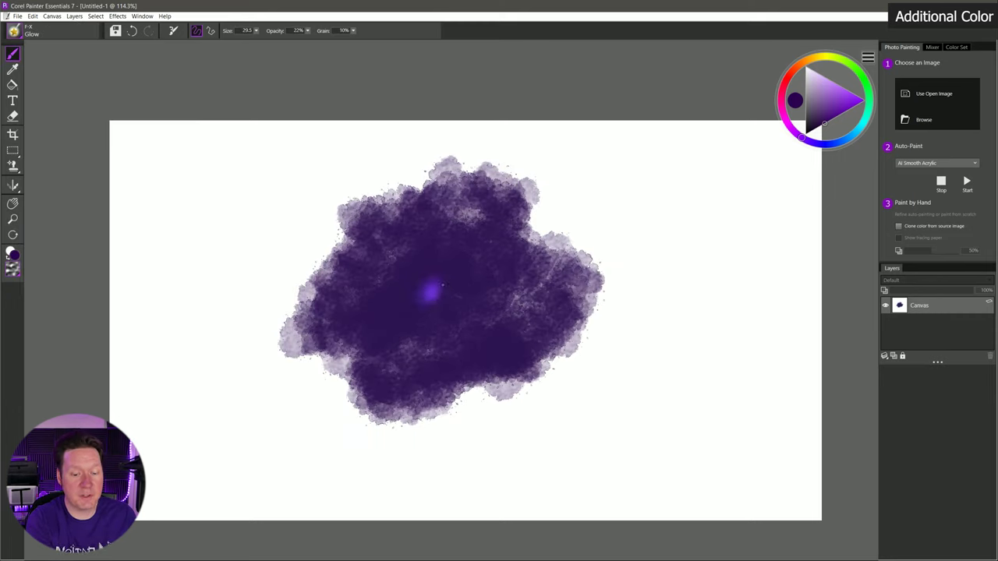
{"action": "left_click_drag", "start_coordinate": [464, 280], "coordinate": [428, 315]}
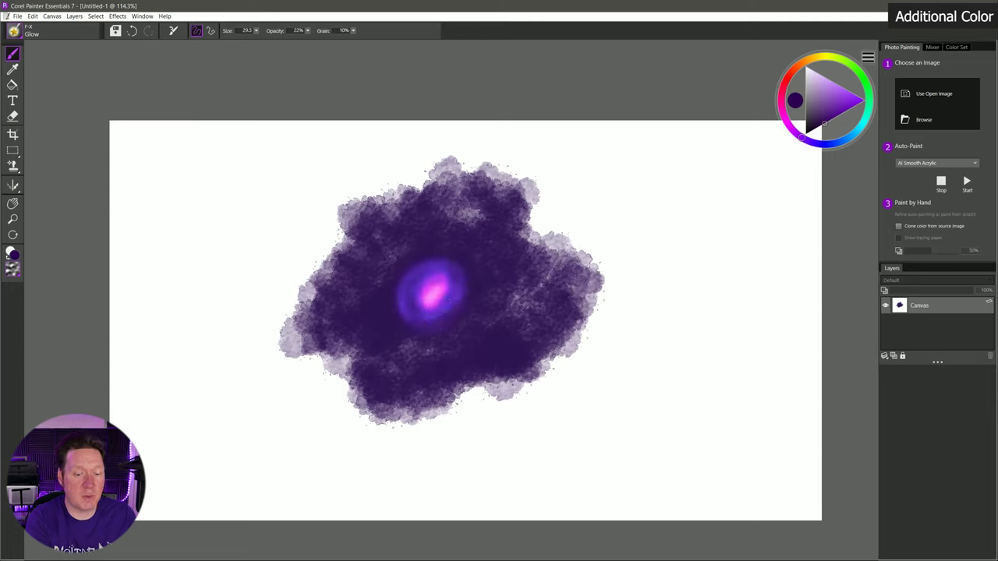
{"action": "left_click_drag", "start_coordinate": [443, 274], "coordinate": [455, 385], "text": "ctrl+alt"}
{"action": "mouse_move", "coordinate": [423, 291]}
{"action": "left_mouse_down"}
{"action": "mouse_move", "coordinate": [426, 276]}
{"action": "mouse_move", "coordinate": [431, 291]}
{"action": "mouse_move", "coordinate": [437, 281]}
{"action": "mouse_move", "coordinate": [456, 300]}
{"action": "mouse_move", "coordinate": [478, 367]}
{"action": "left_mouse_up"}
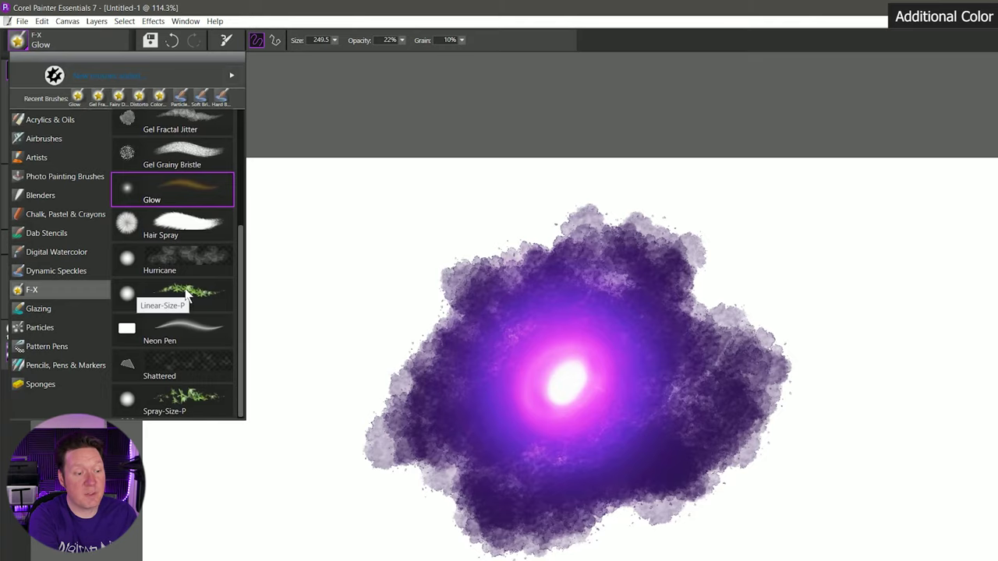
Step: Choose the Shattered brush and paint angular shards over the glowing center and edges of the purple patch
{"action": "left_click", "coordinate": [171, 366]}
{"action": "mouse_move", "coordinate": [413, 389]}
{"action": "left_mouse_down"}
{"action": "mouse_move", "coordinate": [483, 327]}
{"action": "mouse_move", "coordinate": [421, 343]}
{"action": "mouse_move", "coordinate": [449, 452]}
{"action": "left_mouse_up"}
{"action": "mouse_move", "coordinate": [562, 382]}
{"action": "left_mouse_down"}
{"action": "mouse_move", "coordinate": [592, 257]}
{"action": "mouse_move", "coordinate": [741, 343]}
{"action": "mouse_move", "coordinate": [714, 391]}
{"action": "left_mouse_up"}
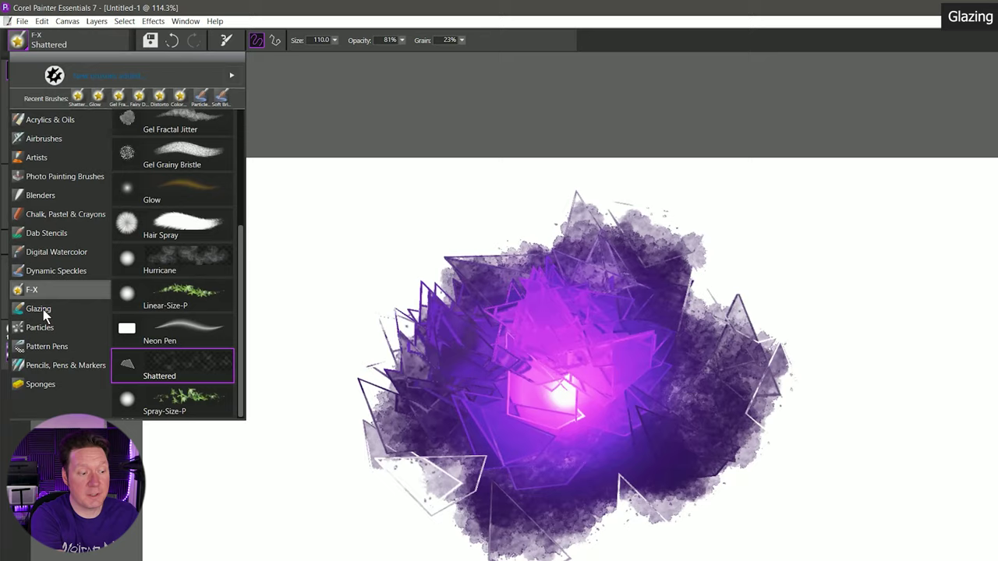
Step: In the pencil portrait document, choose the Flat brush from the Glazing category and shift the main color's hue to orange
{"action": "left_click", "coordinate": [40, 309]}
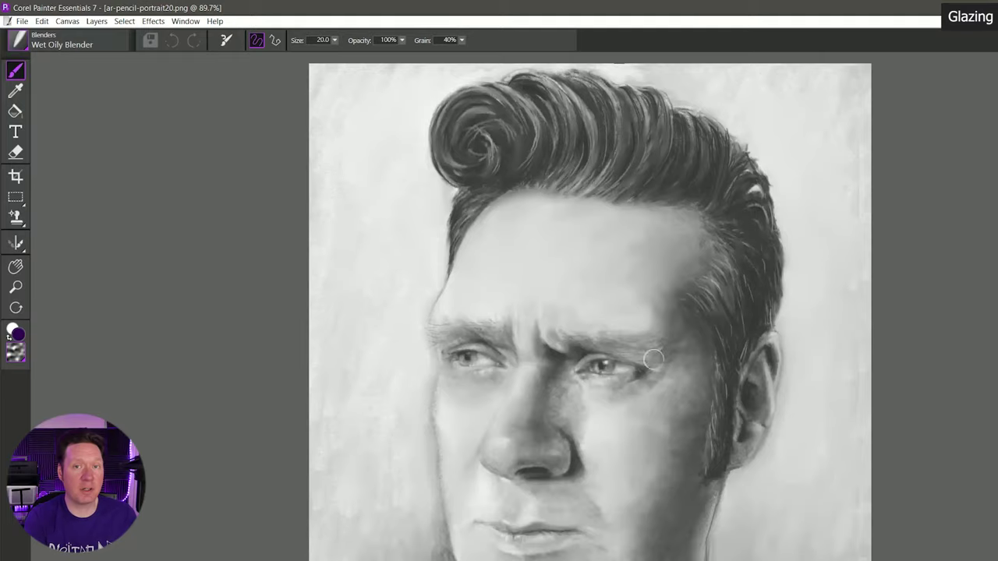
{"action": "left_click", "coordinate": [20, 39]}
{"action": "left_click", "coordinate": [57, 306]}
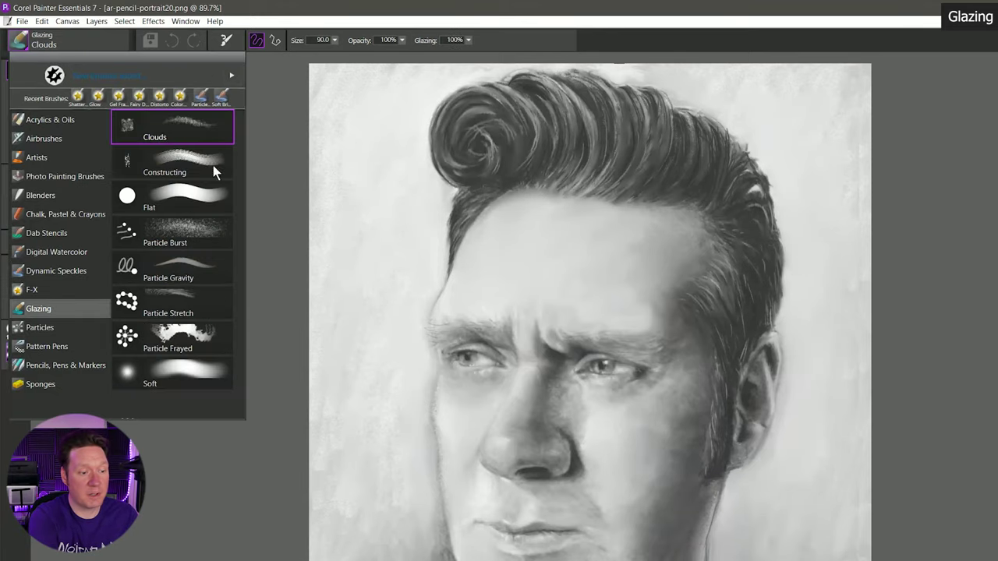
{"action": "left_click", "coordinate": [187, 201]}
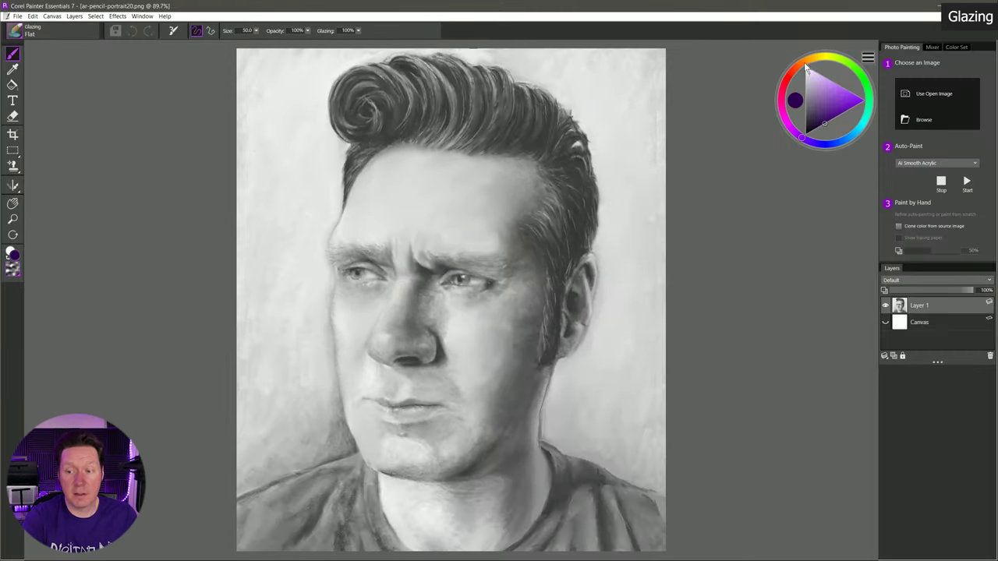
{"action": "left_click", "coordinate": [805, 63]}
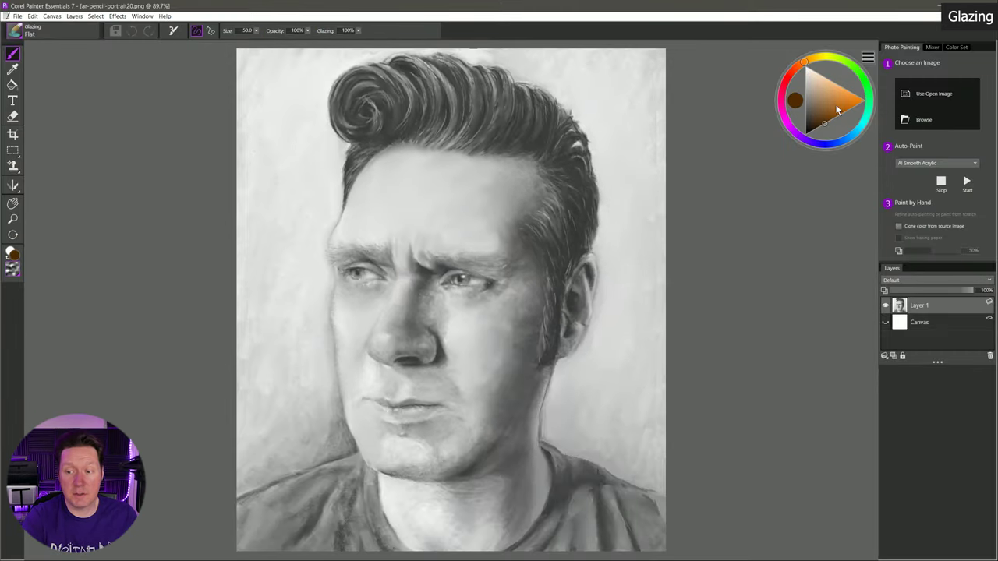
Step: Glaze light tan strokes over the portrait's face and neck with the Flat brush
{"action": "left_click_drag", "start_coordinate": [382, 176], "coordinate": [338, 237]}
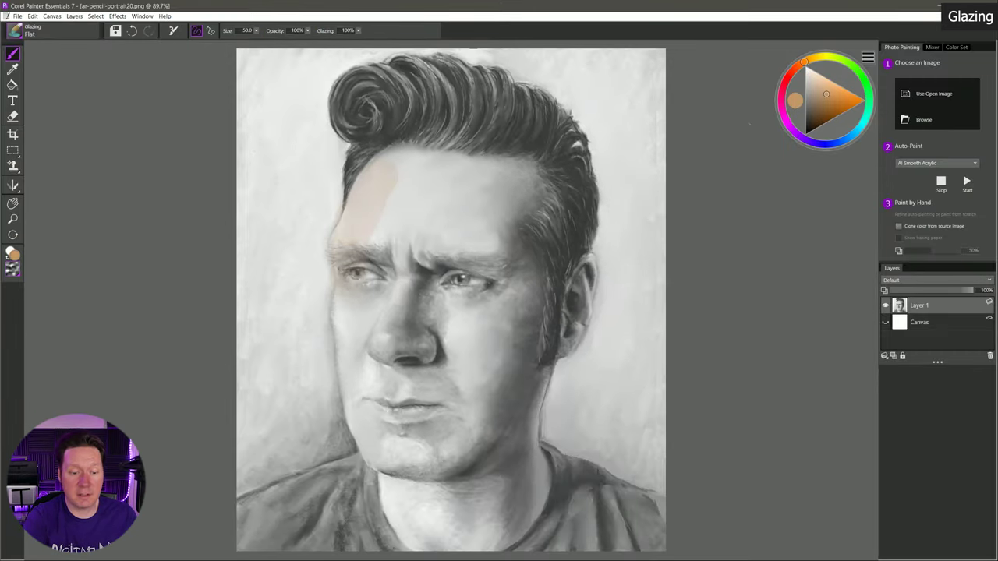
{"action": "mouse_move", "coordinate": [350, 277]}
{"action": "left_mouse_down"}
{"action": "mouse_move", "coordinate": [367, 444]}
{"action": "mouse_move", "coordinate": [401, 447]}
{"action": "left_mouse_up"}
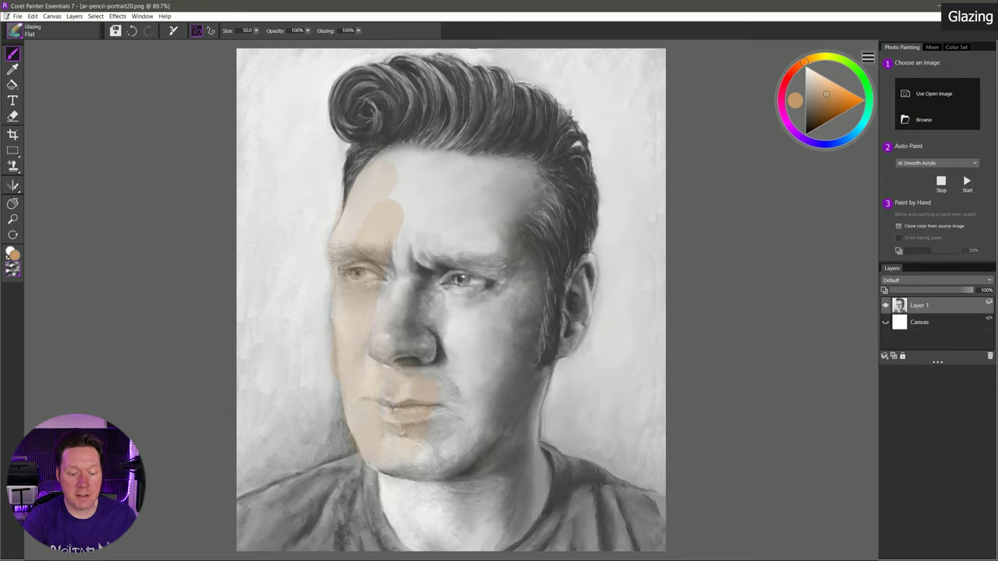
{"action": "mouse_move", "coordinate": [401, 495]}
{"action": "left_mouse_down"}
{"action": "mouse_move", "coordinate": [415, 530]}
{"action": "mouse_move", "coordinate": [473, 468]}
{"action": "mouse_move", "coordinate": [517, 516]}
{"action": "mouse_move", "coordinate": [520, 397]}
{"action": "left_mouse_up"}
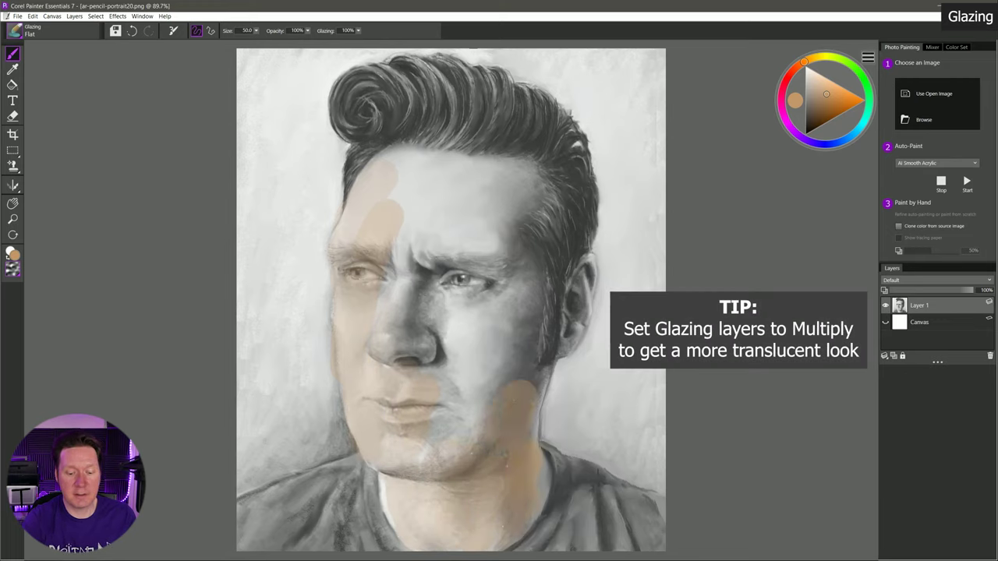
{"action": "mouse_move", "coordinate": [466, 413]}
{"action": "left_mouse_down"}
{"action": "mouse_move", "coordinate": [464, 347]}
{"action": "mouse_move", "coordinate": [408, 194]}
{"action": "mouse_move", "coordinate": [430, 152]}
{"action": "mouse_move", "coordinate": [475, 233]}
{"action": "mouse_move", "coordinate": [542, 167]}
{"action": "mouse_move", "coordinate": [538, 261]}
{"action": "left_mouse_up"}
Step: Glaze blue over the portrait's shirt and reddish brown over the hair, reducing Glazing to 12%
{"action": "left_click", "coordinate": [823, 145]}
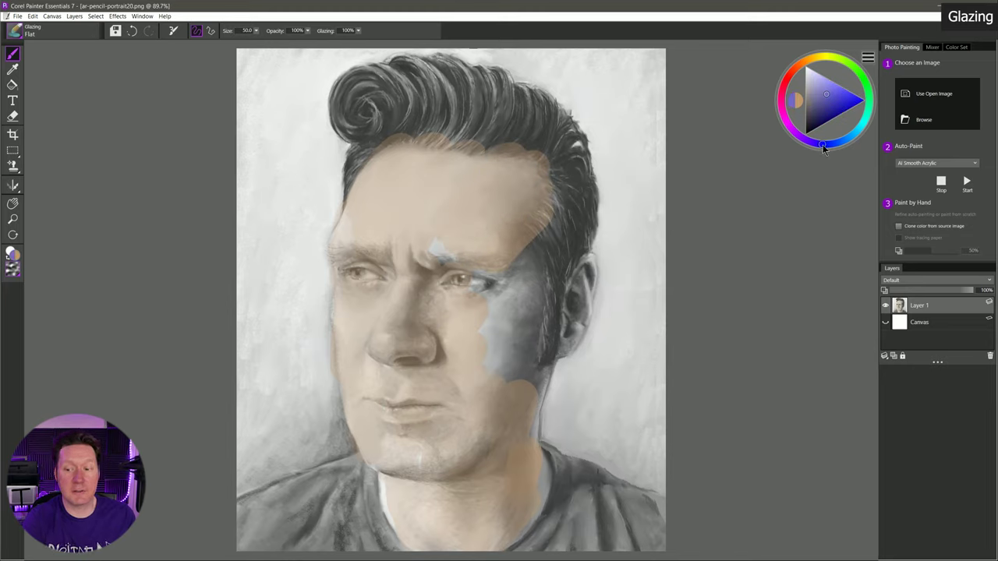
{"action": "mouse_move", "coordinate": [338, 485]}
{"action": "left_mouse_down"}
{"action": "mouse_move", "coordinate": [265, 518]}
{"action": "mouse_move", "coordinate": [347, 469]}
{"action": "mouse_move", "coordinate": [308, 530]}
{"action": "left_mouse_up"}
{"action": "left_click_drag", "start_coordinate": [786, 83], "coordinate": [793, 70]}
{"action": "mouse_move", "coordinate": [382, 82]}
{"action": "left_mouse_down"}
{"action": "mouse_move", "coordinate": [468, 101]}
{"action": "mouse_move", "coordinate": [405, 84]}
{"action": "left_mouse_up"}
{"action": "left_click", "coordinate": [468, 40]}
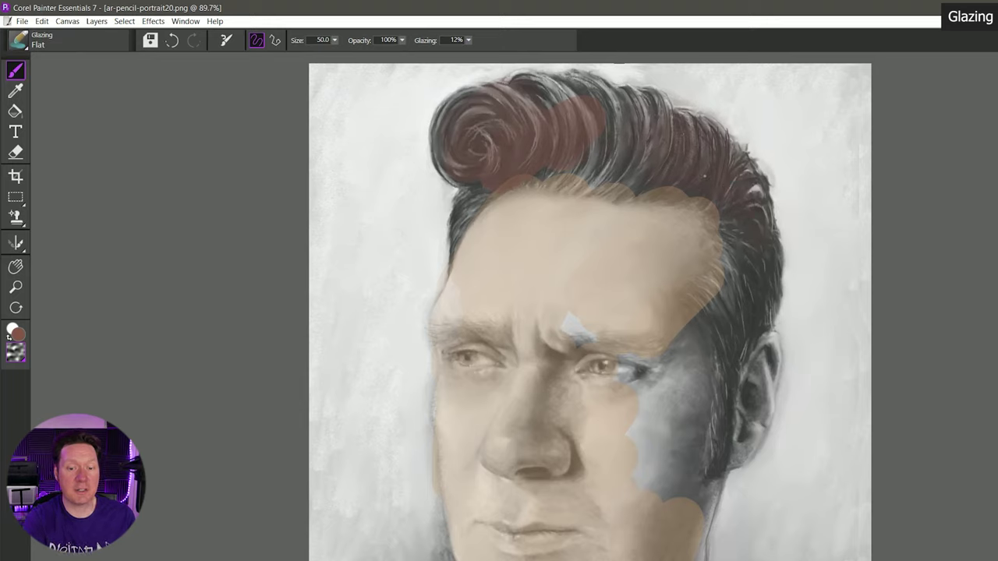
Step: Undo all the Flat glazing strokes on the portrait
{"action": "key", "text": "ctrl+z"}
{"action": "key", "text": "ctrl+z"}
{"action": "key", "text": "ctrl+z"}
{"action": "key", "text": "ctrl+z"}
{"action": "key", "text": "ctrl+z"}
Step: Choose the Particle Burst glazing brush and paint reddish-brown bursts from the portrait's forehead down to the mouth
{"action": "left_click", "coordinate": [19, 41]}
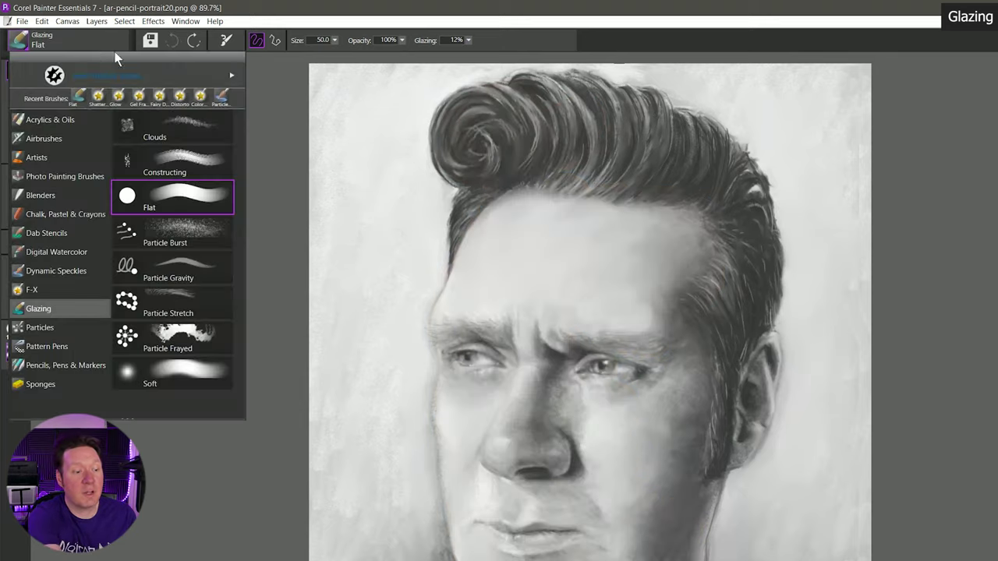
{"action": "left_click", "coordinate": [186, 249]}
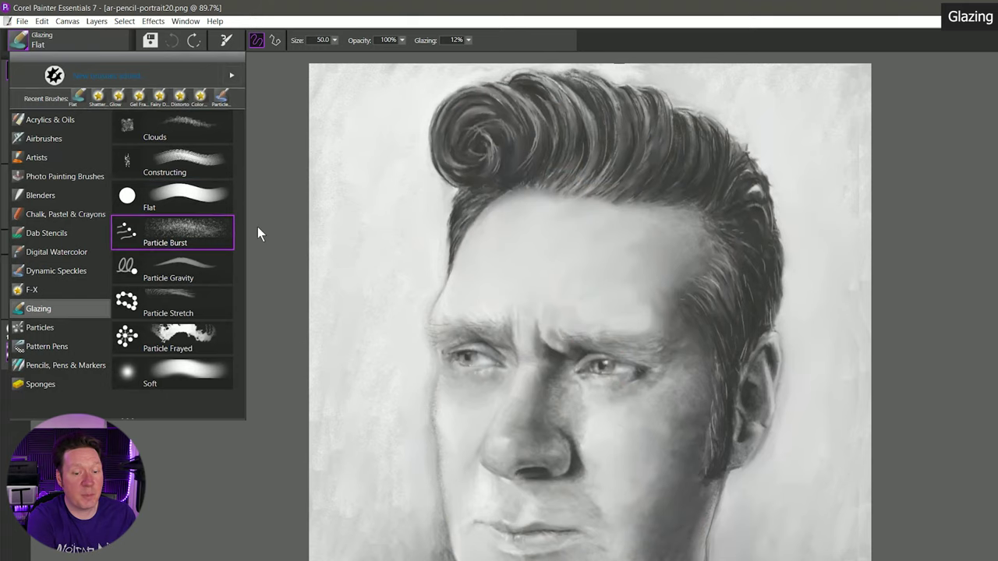
{"action": "mouse_move", "coordinate": [519, 184]}
{"action": "left_mouse_down"}
{"action": "mouse_move", "coordinate": [526, 327]}
{"action": "mouse_move", "coordinate": [479, 436]}
{"action": "mouse_move", "coordinate": [437, 350]}
{"action": "mouse_move", "coordinate": [514, 507]}
{"action": "mouse_move", "coordinate": [592, 335]}
{"action": "left_mouse_up"}
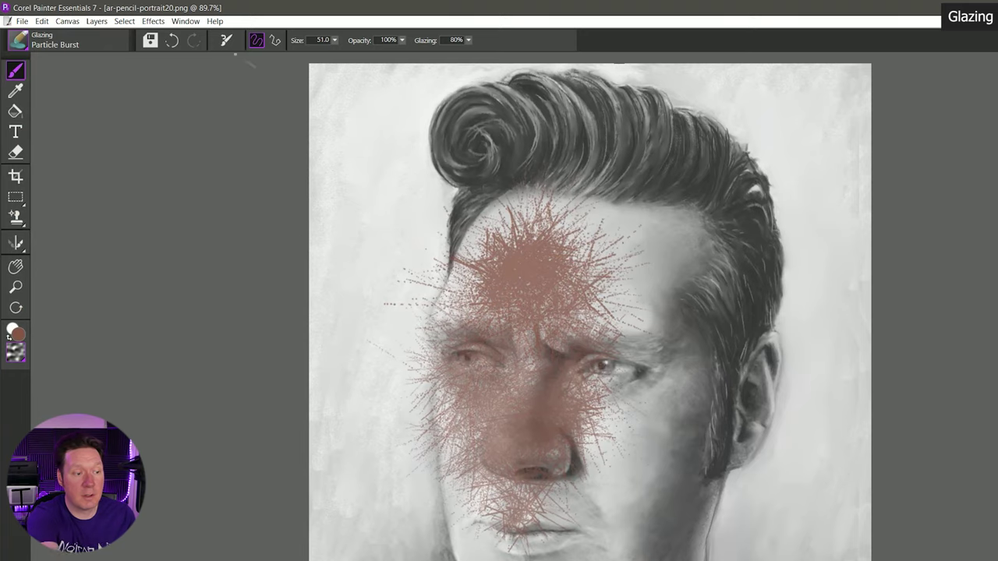
Step: Choose the Soft glazing brush and paint a soft reddish-brown glaze over the unpainted side of the face and forehead
{"action": "left_click", "coordinate": [19, 41]}
{"action": "left_click", "coordinate": [192, 382]}
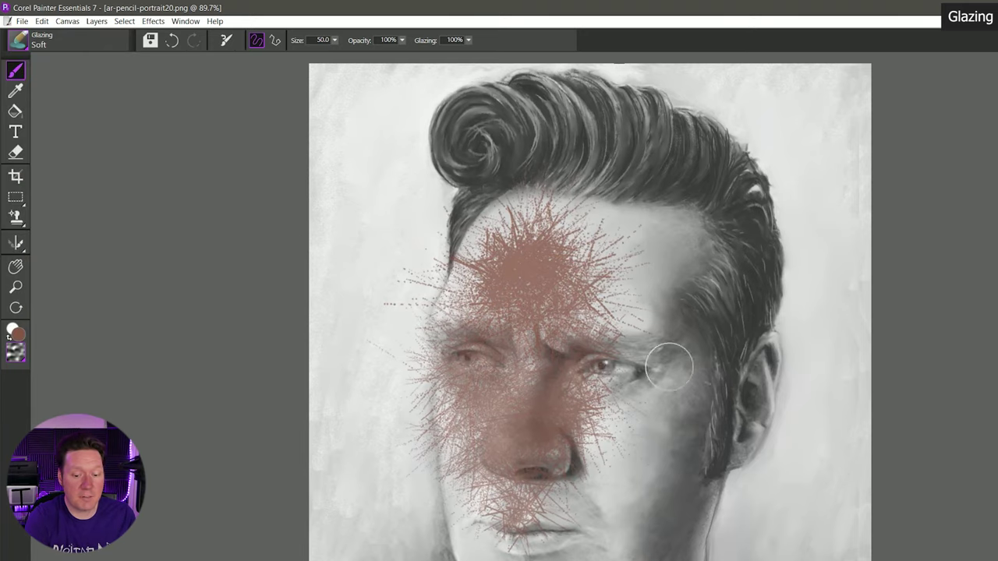
{"action": "mouse_move", "coordinate": [668, 356]}
{"action": "left_mouse_down"}
{"action": "mouse_move", "coordinate": [701, 433]}
{"action": "mouse_move", "coordinate": [651, 454]}
{"action": "mouse_move", "coordinate": [697, 460]}
{"action": "mouse_move", "coordinate": [677, 341]}
{"action": "mouse_move", "coordinate": [715, 269]}
{"action": "mouse_move", "coordinate": [742, 299]}
{"action": "mouse_move", "coordinate": [660, 218]}
{"action": "mouse_move", "coordinate": [620, 218]}
{"action": "left_mouse_up"}
{"action": "left_click", "coordinate": [19, 40]}
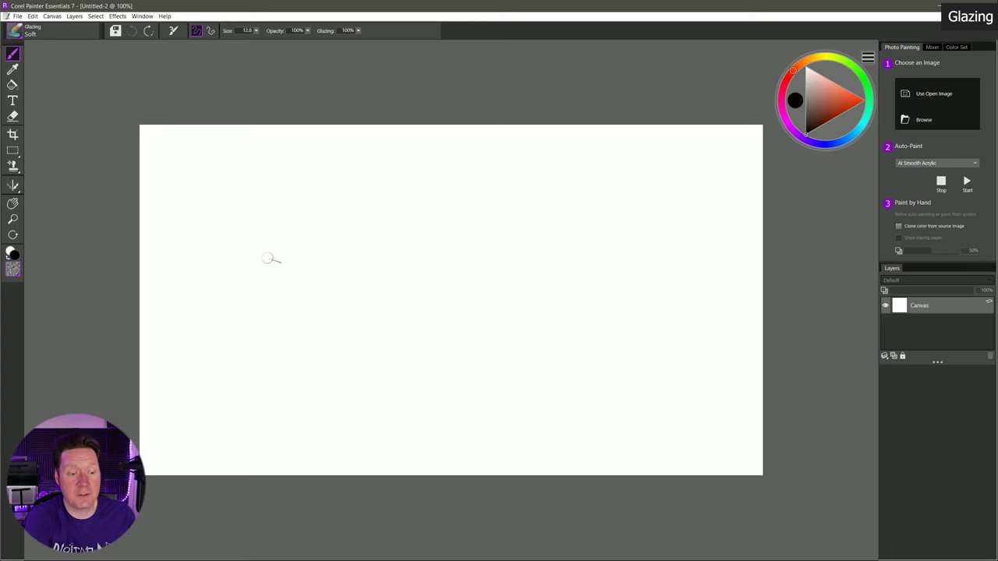
Step: Paint overlapping curved black strokes on the blank Untitled-2 canvas with the Soft glazing brush to build up darker tones
{"action": "mouse_move", "coordinate": [201, 289]}
{"action": "left_mouse_down"}
{"action": "mouse_move", "coordinate": [261, 221]}
{"action": "mouse_move", "coordinate": [318, 215]}
{"action": "mouse_move", "coordinate": [196, 289]}
{"action": "mouse_move", "coordinate": [322, 213]}
{"action": "mouse_move", "coordinate": [203, 288]}
{"action": "mouse_move", "coordinate": [213, 291]}
{"action": "mouse_move", "coordinate": [201, 302]}
{"action": "mouse_move", "coordinate": [312, 205]}
{"action": "left_mouse_up"}
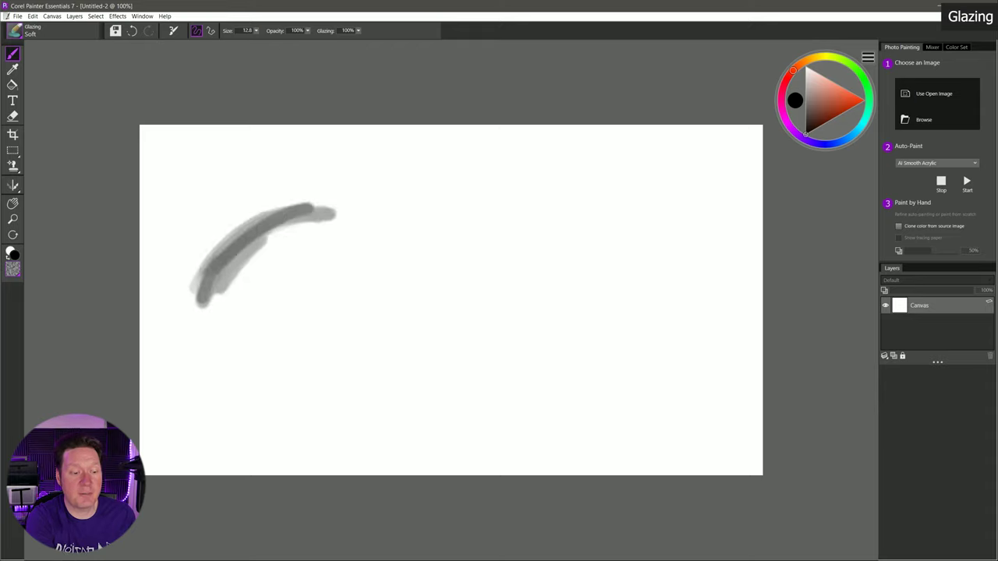
{"action": "left_click_drag", "start_coordinate": [214, 308], "coordinate": [253, 248]}
{"action": "mouse_move", "coordinate": [228, 283]}
{"action": "left_mouse_down"}
{"action": "mouse_move", "coordinate": [191, 298]}
{"action": "mouse_move", "coordinate": [315, 207]}
{"action": "mouse_move", "coordinate": [215, 300]}
{"action": "mouse_move", "coordinate": [298, 227]}
{"action": "left_mouse_up"}
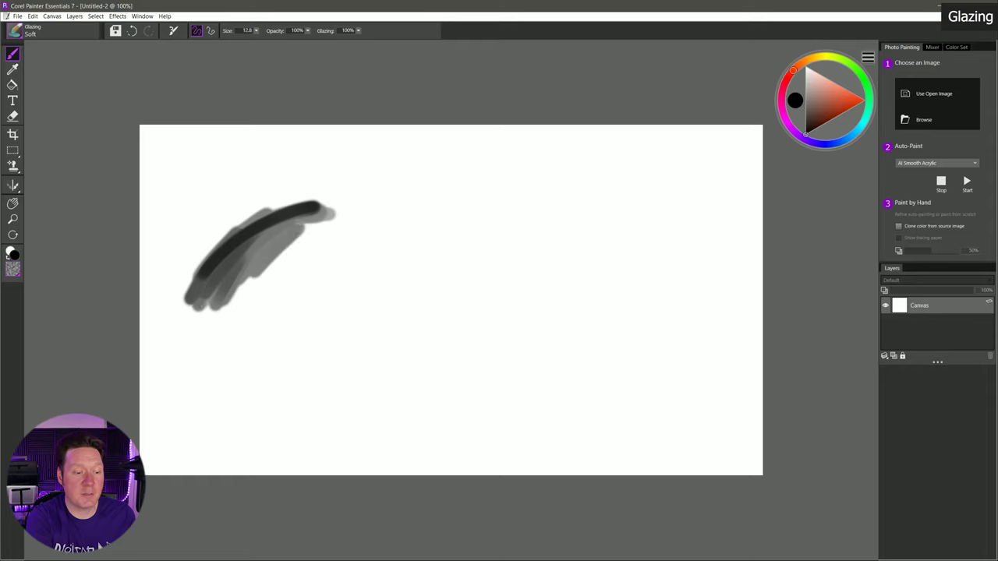
{"action": "left_click_drag", "start_coordinate": [233, 311], "coordinate": [312, 225]}
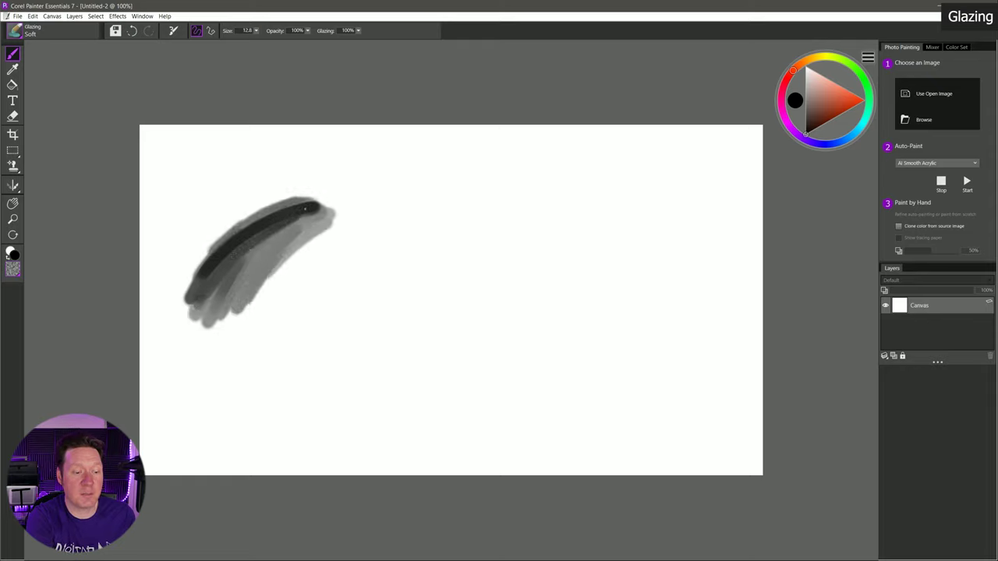
{"action": "mouse_move", "coordinate": [227, 279]}
{"action": "left_mouse_down"}
{"action": "mouse_move", "coordinate": [276, 232]}
{"action": "mouse_move", "coordinate": [362, 226]}
{"action": "left_mouse_up"}
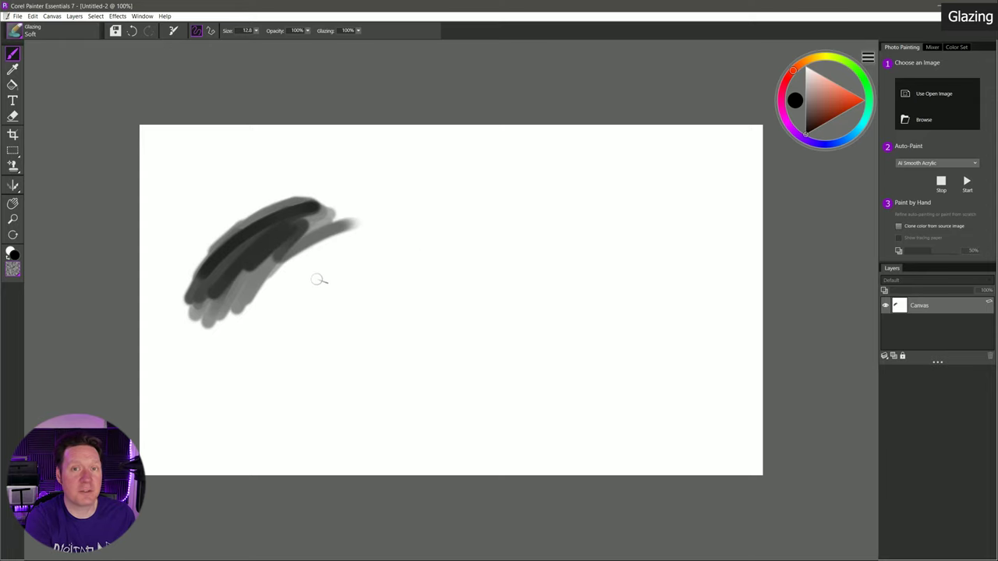
{"action": "mouse_move", "coordinate": [293, 332]}
{"action": "left_mouse_down"}
{"action": "mouse_move", "coordinate": [413, 262]}
{"action": "mouse_move", "coordinate": [457, 275]}
{"action": "left_mouse_up"}
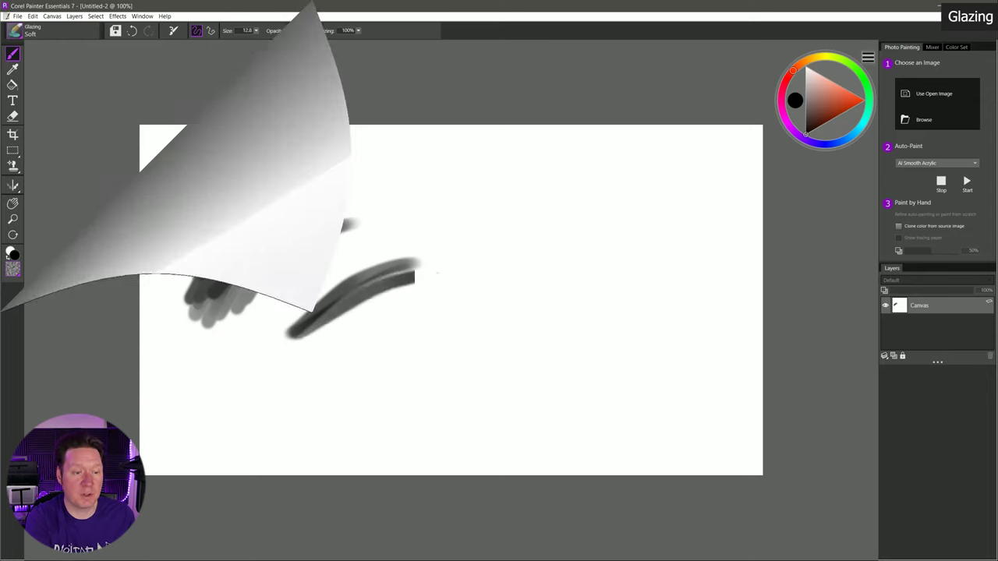
Step: Switch to the Particles category and make a test mark with the Gravity Chaos brush on the canvas
{"action": "left_click", "coordinate": [16, 31]}
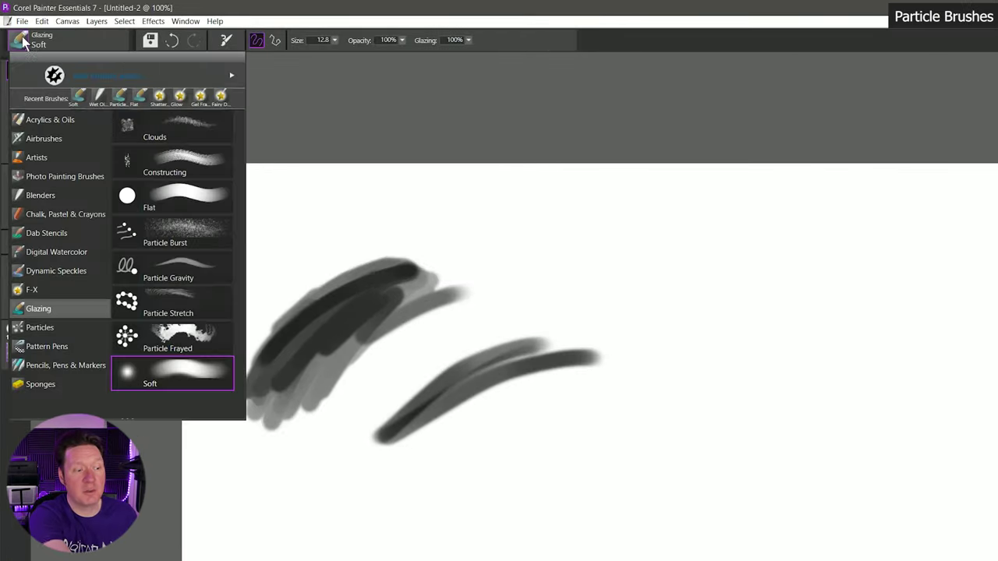
{"action": "left_click", "coordinate": [50, 329]}
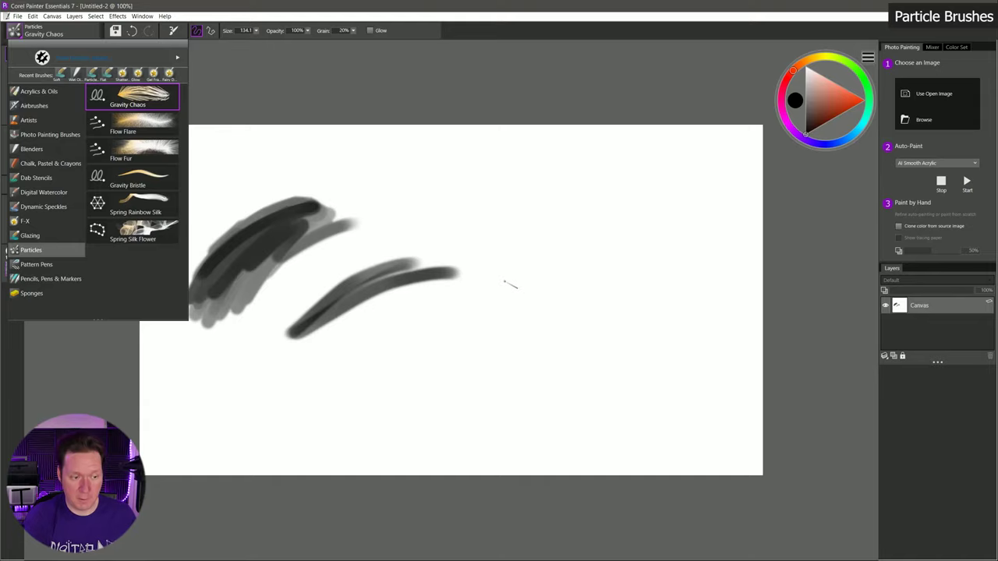
{"action": "left_click", "coordinate": [446, 189]}
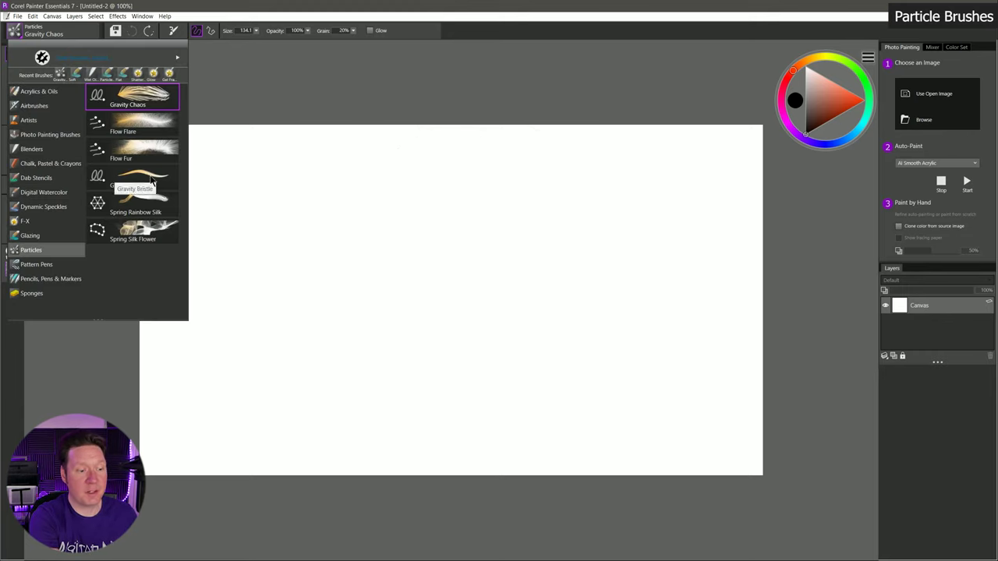
Step: Choose Gravity Bristle and paint a long winding black line plus several short curved, tapered strokes on the blank canvas
{"action": "left_click", "coordinate": [152, 180]}
{"action": "mouse_move", "coordinate": [241, 234]}
{"action": "left_mouse_down"}
{"action": "mouse_move", "coordinate": [318, 200]}
{"action": "mouse_move", "coordinate": [257, 301]}
{"action": "mouse_move", "coordinate": [347, 306]}
{"action": "mouse_move", "coordinate": [417, 212]}
{"action": "mouse_move", "coordinate": [505, 182]}
{"action": "mouse_move", "coordinate": [594, 178]}
{"action": "mouse_move", "coordinate": [567, 247]}
{"action": "mouse_move", "coordinate": [456, 289]}
{"action": "mouse_move", "coordinate": [375, 376]}
{"action": "mouse_move", "coordinate": [273, 429]}
{"action": "left_mouse_up"}
{"action": "mouse_move", "coordinate": [396, 421]}
{"action": "left_mouse_down"}
{"action": "mouse_move", "coordinate": [485, 382]}
{"action": "mouse_move", "coordinate": [567, 291]}
{"action": "mouse_move", "coordinate": [515, 401]}
{"action": "left_mouse_up"}
{"action": "left_click_drag", "start_coordinate": [646, 299], "coordinate": [521, 413]}
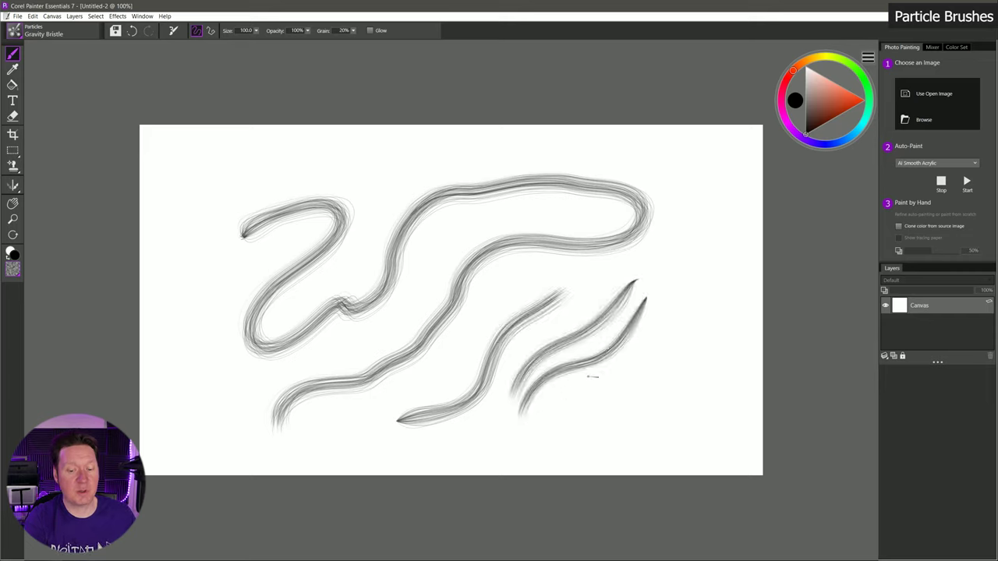
{"action": "left_click_drag", "start_coordinate": [658, 330], "coordinate": [551, 394]}
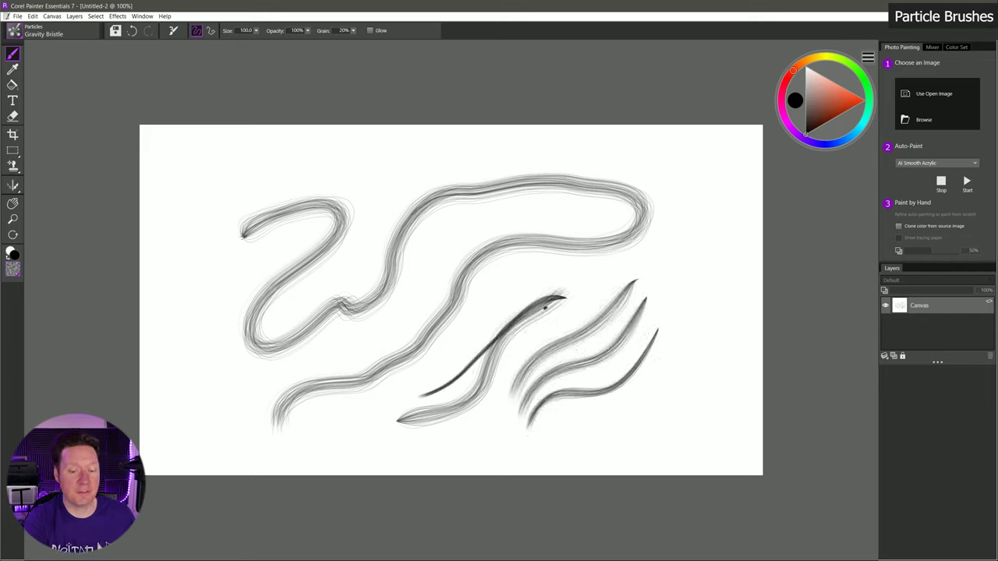
{"action": "mouse_move", "coordinate": [546, 307]}
{"action": "left_mouse_down"}
{"action": "mouse_move", "coordinate": [382, 429]}
{"action": "mouse_move", "coordinate": [404, 428]}
{"action": "left_mouse_up"}
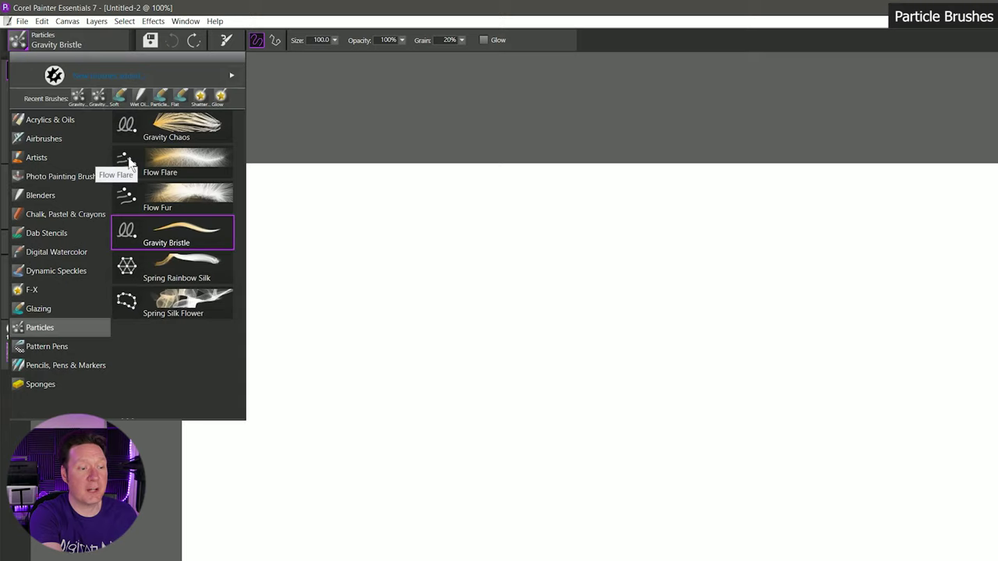
Step: Choose Spring Rainbow Silk and paint a winding black ribbon stroke across the upper-left part of the blank canvas
{"action": "left_click", "coordinate": [87, 43]}
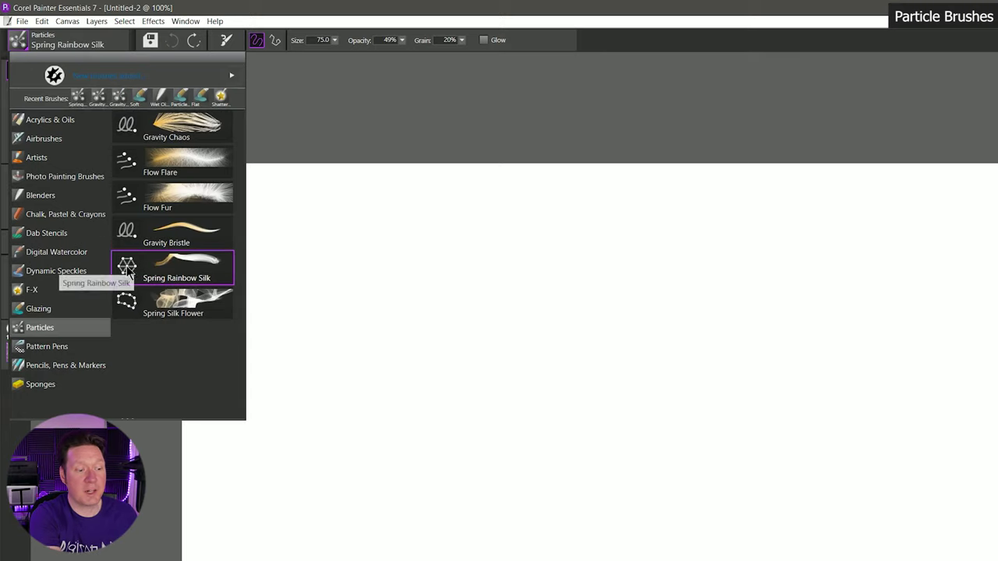
{"action": "mouse_move", "coordinate": [287, 310]}
{"action": "left_mouse_down"}
{"action": "mouse_move", "coordinate": [378, 272]}
{"action": "mouse_move", "coordinate": [466, 313]}
{"action": "mouse_move", "coordinate": [432, 397]}
{"action": "mouse_move", "coordinate": [545, 391]}
{"action": "mouse_move", "coordinate": [631, 357]}
{"action": "left_mouse_up"}
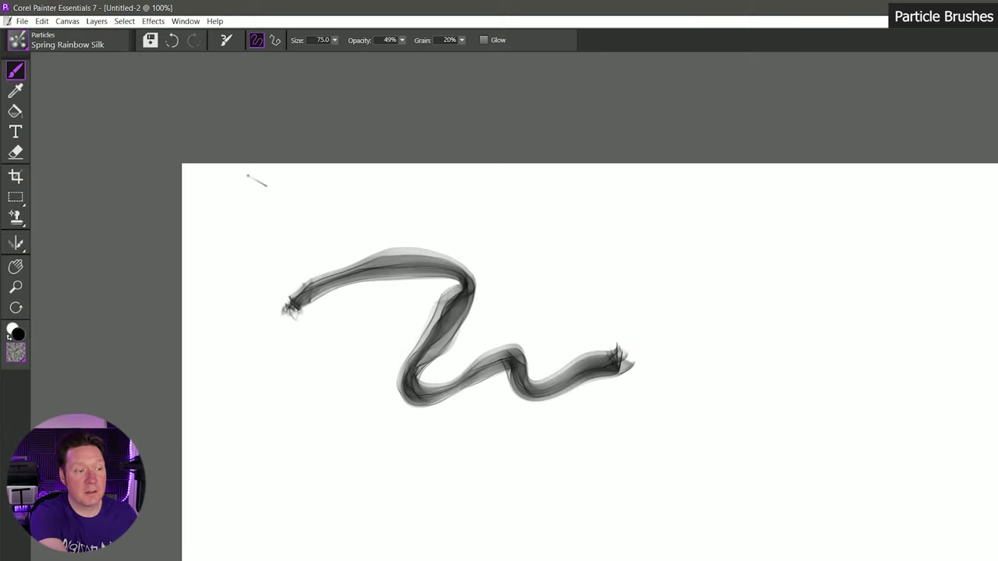
Step: Choose the Spring Silk Flower brush and paint wispy black and brown strokes around the ribbon stroke on the white canvas
{"action": "left_click", "coordinate": [55, 41]}
{"action": "left_click", "coordinate": [126, 304]}
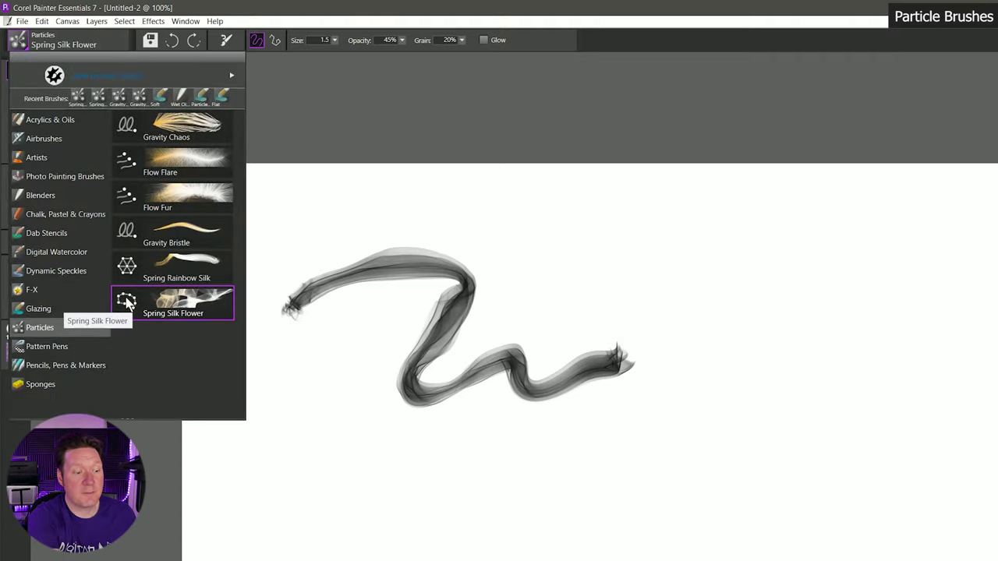
{"action": "mouse_move", "coordinate": [619, 204]}
{"action": "left_mouse_down"}
{"action": "mouse_move", "coordinate": [760, 300]}
{"action": "mouse_move", "coordinate": [521, 477]}
{"action": "mouse_move", "coordinate": [376, 555]}
{"action": "left_mouse_up"}
{"action": "mouse_move", "coordinate": [633, 455]}
{"action": "left_mouse_down"}
{"action": "mouse_move", "coordinate": [696, 425]}
{"action": "mouse_move", "coordinate": [712, 371]}
{"action": "mouse_move", "coordinate": [803, 251]}
{"action": "mouse_move", "coordinate": [803, 311]}
{"action": "left_mouse_up"}
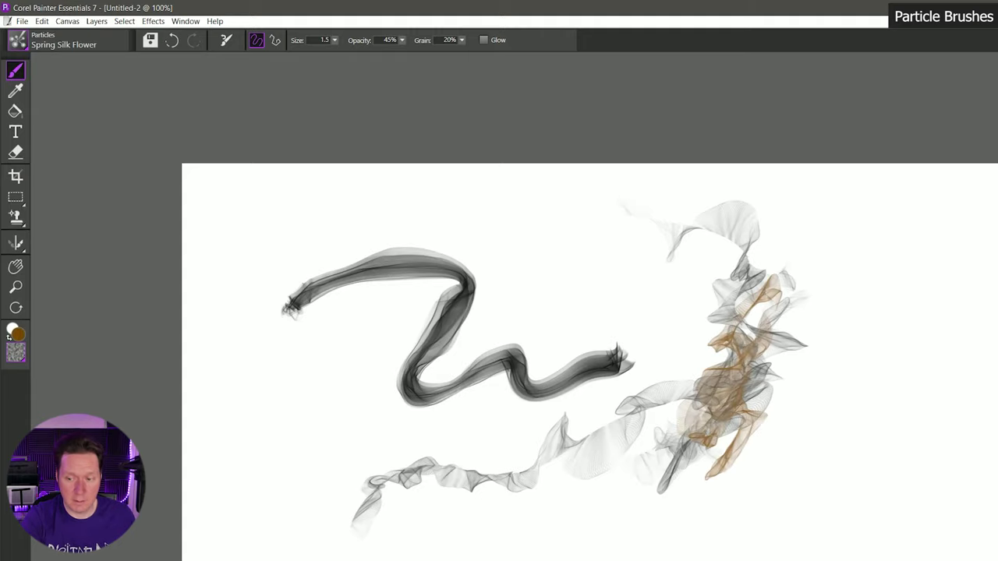
Step: Fill the canvas with black, enable Glow for Spring Silk Flower, and paint diagonal golden, glowing strokes across the middle
{"action": "key", "text": "ctrl+f"}
{"action": "key", "text": "Return"}
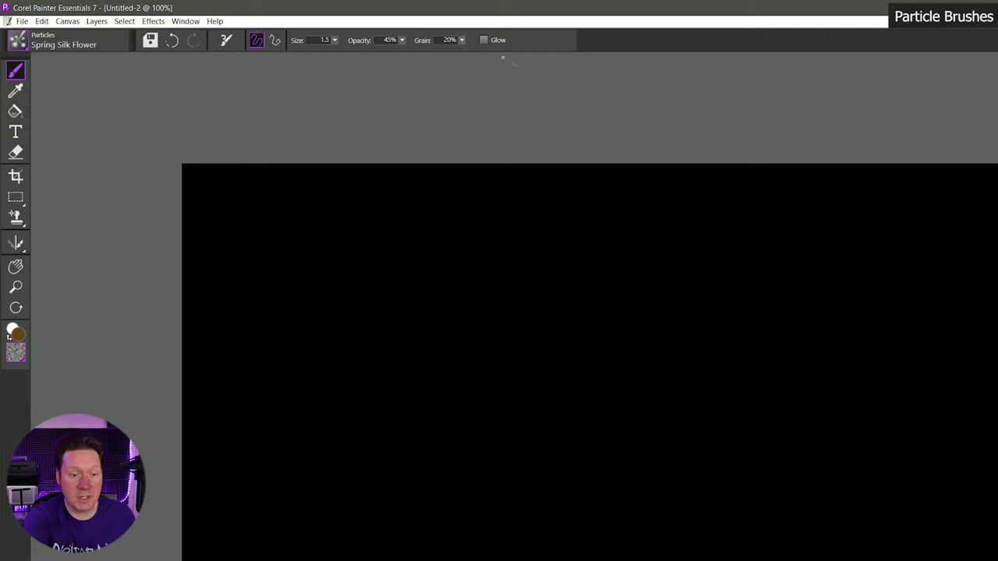
{"action": "left_click", "coordinate": [483, 40]}
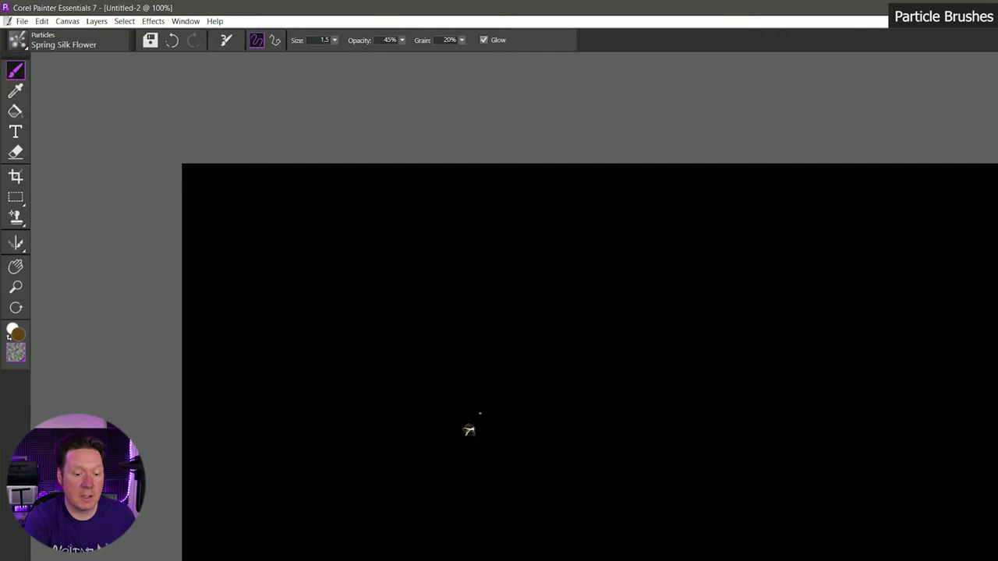
{"action": "mouse_move", "coordinate": [479, 414]}
{"action": "left_mouse_down"}
{"action": "mouse_move", "coordinate": [576, 304]}
{"action": "mouse_move", "coordinate": [481, 421]}
{"action": "mouse_move", "coordinate": [550, 351]}
{"action": "mouse_move", "coordinate": [558, 398]}
{"action": "mouse_move", "coordinate": [591, 338]}
{"action": "left_mouse_up"}
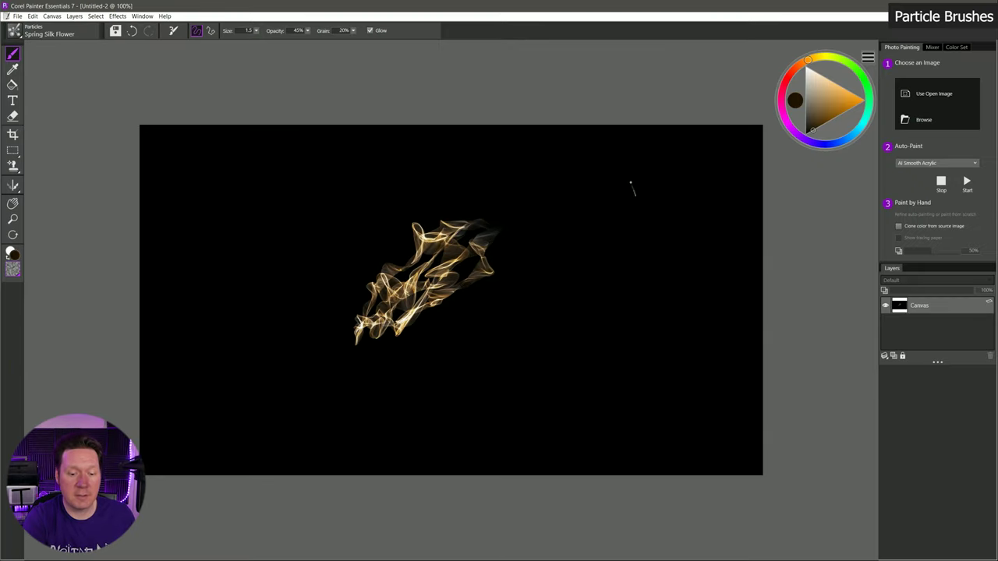
{"action": "mouse_move", "coordinate": [393, 345]}
{"action": "left_mouse_down"}
{"action": "mouse_move", "coordinate": [468, 304]}
{"action": "mouse_move", "coordinate": [555, 214]}
{"action": "left_mouse_up"}
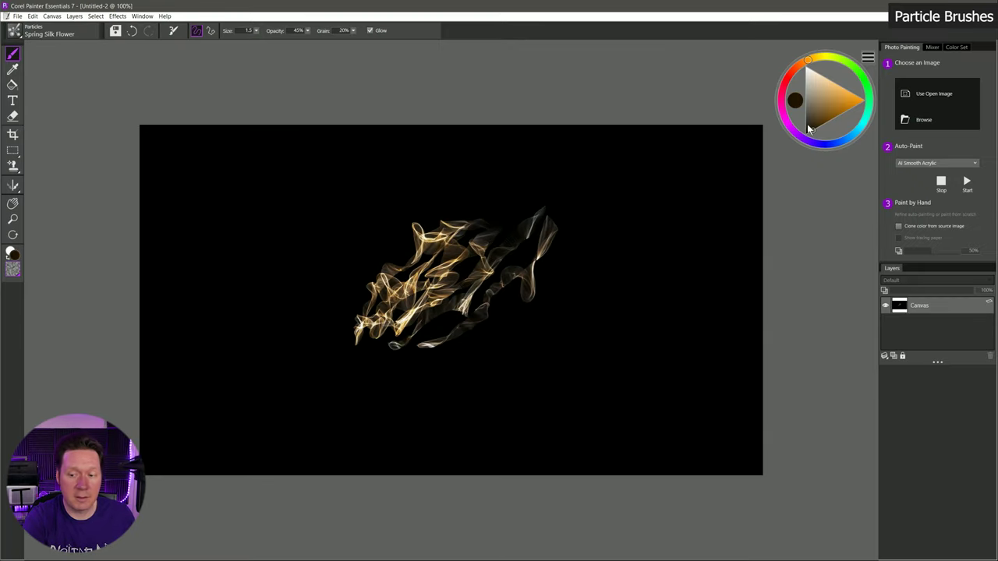
Step: Pick a dark red colour and paint glowing reddish Spring Silk Flower strokes around the golden ones
{"action": "left_click", "coordinate": [795, 75]}
{"action": "mouse_move", "coordinate": [502, 311]}
{"action": "left_mouse_down"}
{"action": "mouse_move", "coordinate": [623, 222]}
{"action": "mouse_move", "coordinate": [491, 359]}
{"action": "mouse_move", "coordinate": [375, 371]}
{"action": "mouse_move", "coordinate": [468, 187]}
{"action": "mouse_move", "coordinate": [335, 343]}
{"action": "mouse_move", "coordinate": [366, 257]}
{"action": "left_mouse_up"}
{"action": "left_click_drag", "start_coordinate": [366, 257], "coordinate": [468, 156]}
Step: Choose the Flow Fur brush and paint dark reddish-brown fur strokes across the black canvas, turning on Glow
{"action": "left_click", "coordinate": [33, 31]}
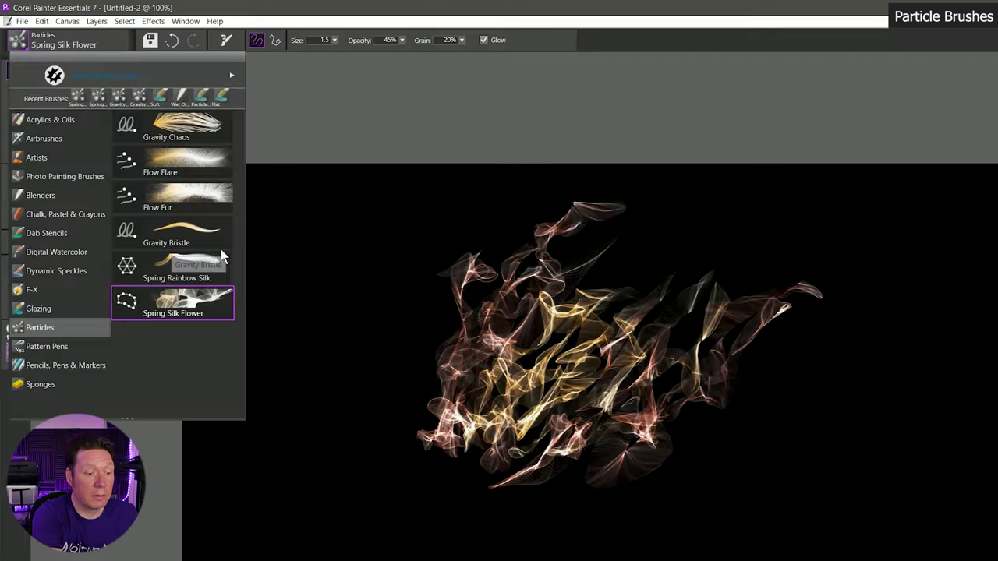
{"action": "left_click", "coordinate": [193, 201]}
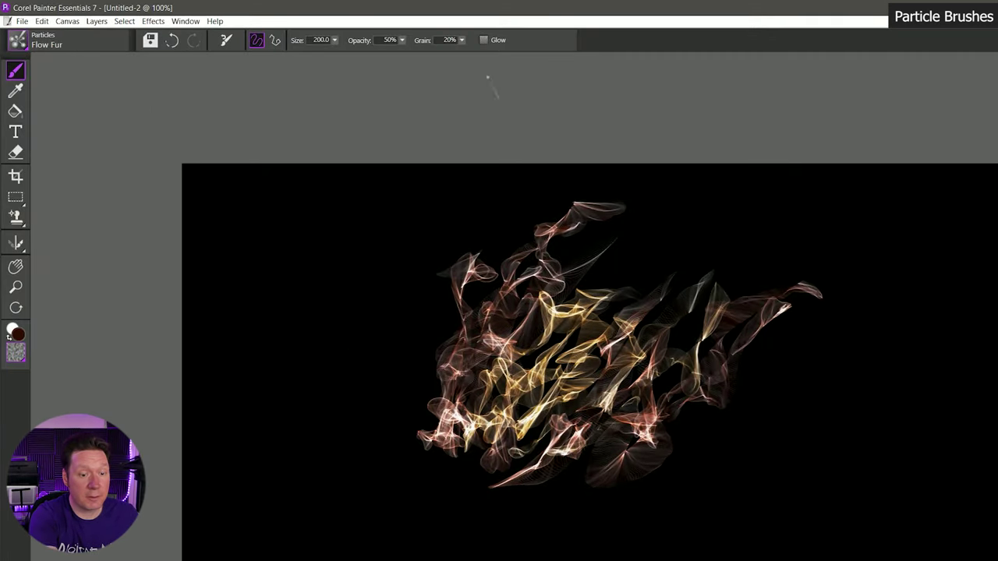
{"action": "mouse_move", "coordinate": [322, 224]}
{"action": "left_mouse_down"}
{"action": "mouse_move", "coordinate": [291, 305]}
{"action": "mouse_move", "coordinate": [305, 363]}
{"action": "mouse_move", "coordinate": [338, 397]}
{"action": "mouse_move", "coordinate": [430, 370]}
{"action": "mouse_move", "coordinate": [430, 476]}
{"action": "mouse_move", "coordinate": [499, 397]}
{"action": "mouse_move", "coordinate": [561, 436]}
{"action": "left_mouse_up"}
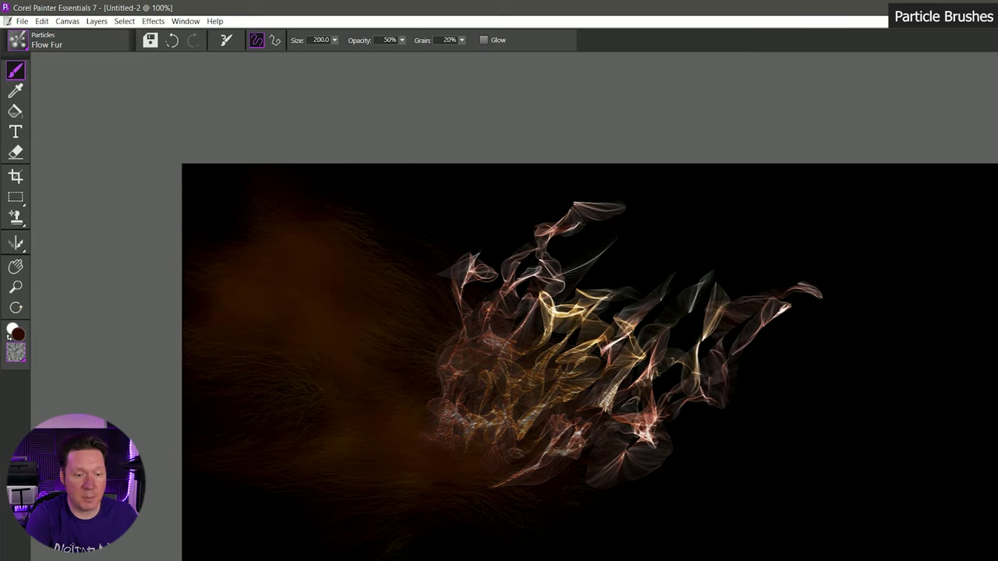
{"action": "mouse_move", "coordinate": [283, 348]}
{"action": "left_mouse_down"}
{"action": "mouse_move", "coordinate": [334, 342]}
{"action": "mouse_move", "coordinate": [426, 356]}
{"action": "mouse_move", "coordinate": [394, 376]}
{"action": "mouse_move", "coordinate": [280, 308]}
{"action": "mouse_move", "coordinate": [308, 370]}
{"action": "mouse_move", "coordinate": [417, 261]}
{"action": "mouse_move", "coordinate": [419, 378]}
{"action": "mouse_move", "coordinate": [739, 456]}
{"action": "left_mouse_up"}
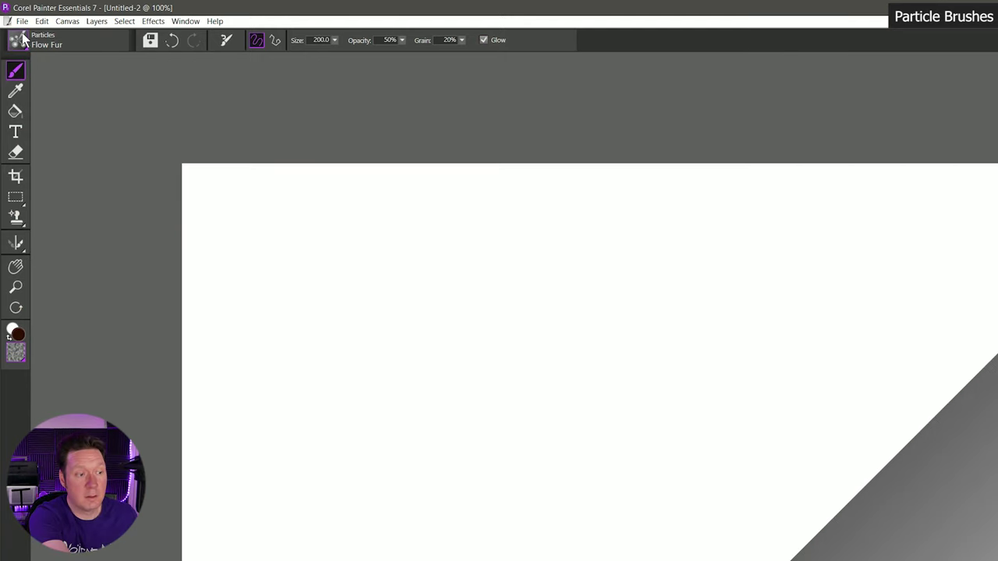
Step: Switch to the Pattern Pens category, choose Pattern Pen Masked, and paint a winding succulent-pattern stroke across the blank white canvas
{"action": "left_click", "coordinate": [31, 47]}
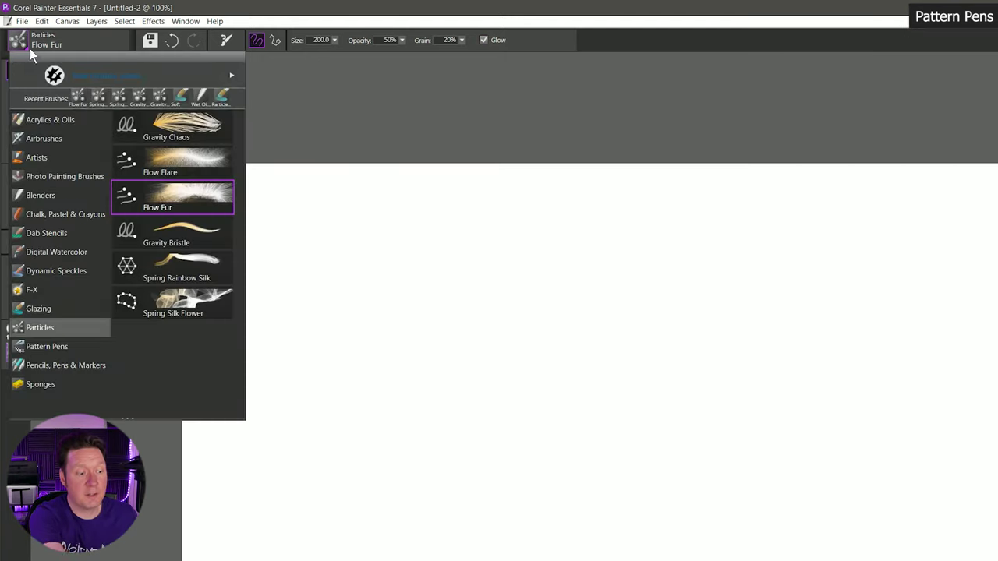
{"action": "left_click", "coordinate": [53, 349]}
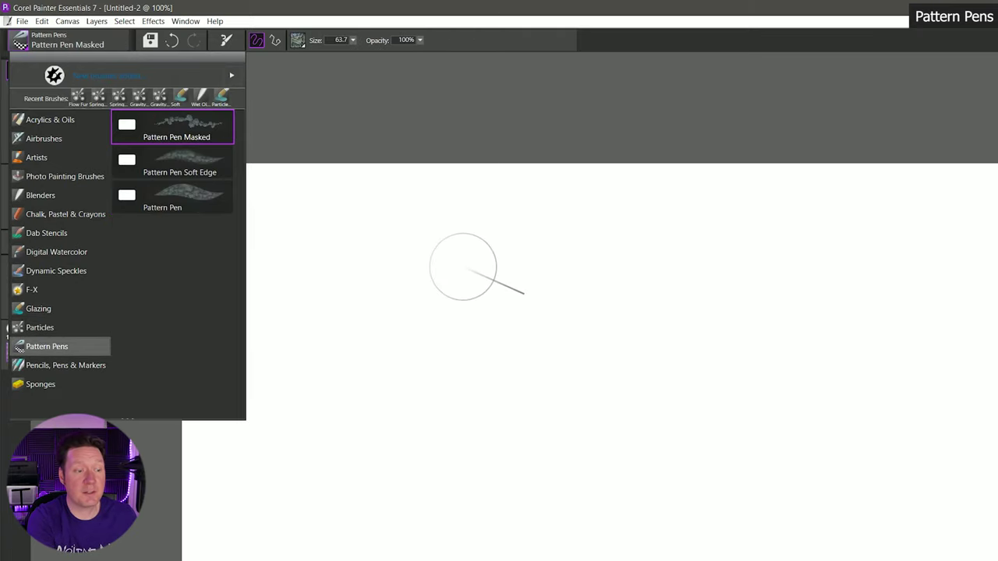
{"action": "left_click", "coordinate": [193, 124]}
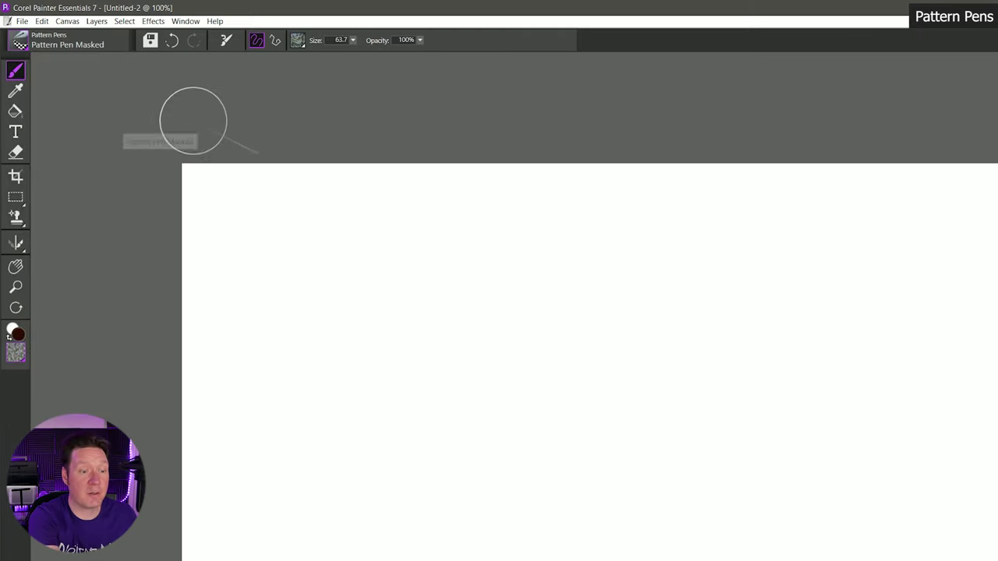
{"action": "mouse_move", "coordinate": [281, 293]}
{"action": "left_mouse_down"}
{"action": "mouse_move", "coordinate": [335, 243]}
{"action": "mouse_move", "coordinate": [491, 294]}
{"action": "mouse_move", "coordinate": [413, 409]}
{"action": "mouse_move", "coordinate": [814, 276]}
{"action": "mouse_move", "coordinate": [768, 430]}
{"action": "left_mouse_up"}
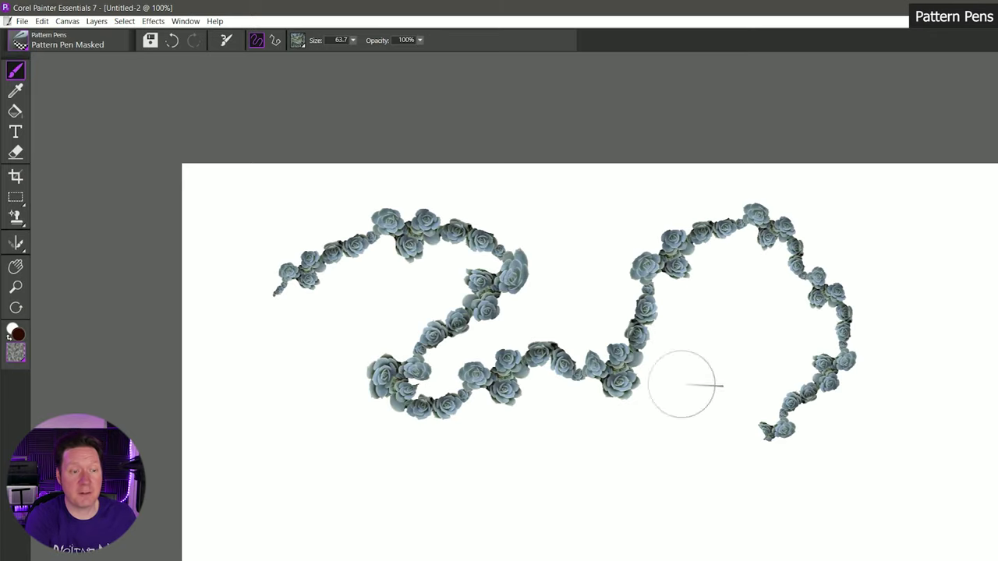
Step: Paint two curved strokes with the pink petal pattern and a long winding stroke with the piano-key pattern using Pattern Pen Masked
{"action": "left_click", "coordinate": [297, 40]}
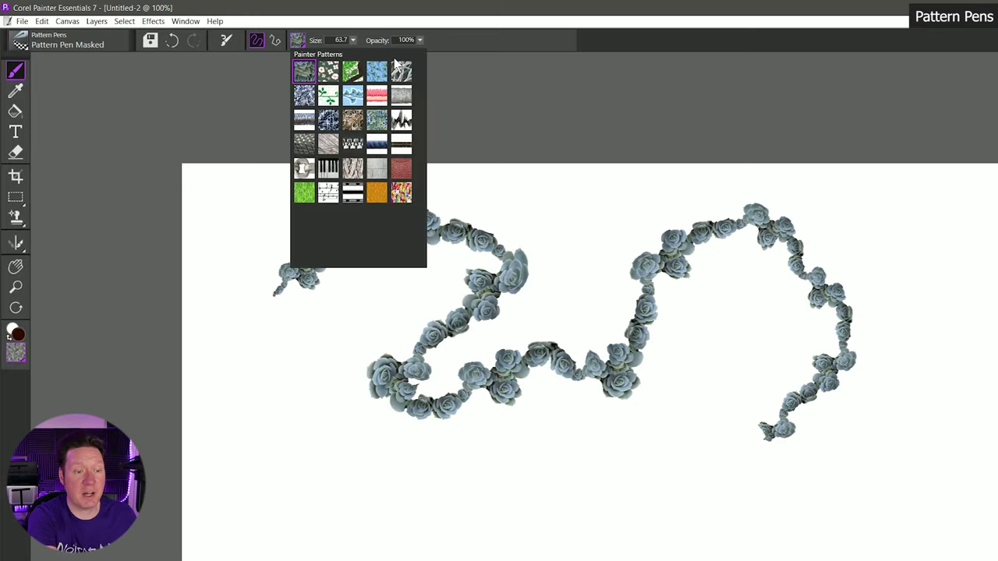
{"action": "left_click", "coordinate": [378, 96]}
{"action": "mouse_move", "coordinate": [260, 232]}
{"action": "left_mouse_down"}
{"action": "mouse_move", "coordinate": [244, 399]}
{"action": "mouse_move", "coordinate": [311, 464]}
{"action": "mouse_move", "coordinate": [393, 512]}
{"action": "mouse_move", "coordinate": [493, 525]}
{"action": "mouse_move", "coordinate": [657, 477]}
{"action": "mouse_move", "coordinate": [694, 386]}
{"action": "mouse_move", "coordinate": [750, 320]}
{"action": "left_mouse_up"}
{"action": "mouse_move", "coordinate": [750, 383]}
{"action": "left_mouse_down"}
{"action": "mouse_move", "coordinate": [742, 421]}
{"action": "mouse_move", "coordinate": [600, 555]}
{"action": "left_mouse_up"}
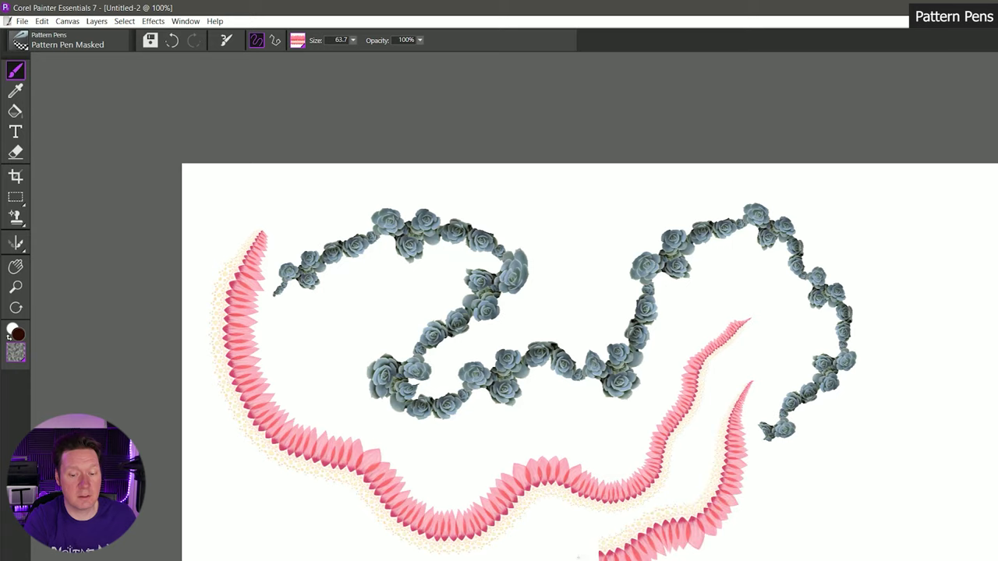
{"action": "left_click", "coordinate": [297, 41]}
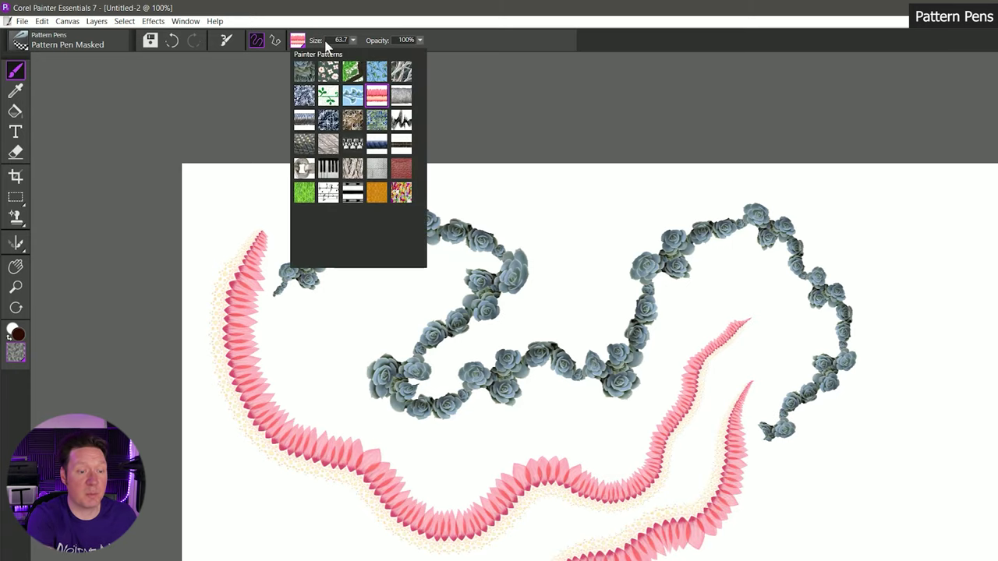
{"action": "left_click", "coordinate": [330, 170]}
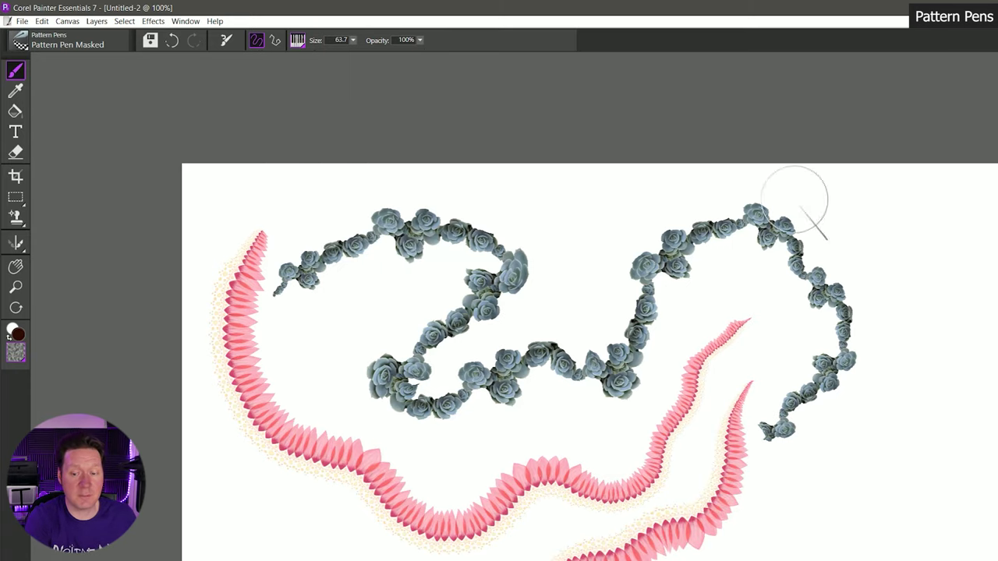
{"action": "mouse_move", "coordinate": [820, 205]}
{"action": "left_mouse_down"}
{"action": "mouse_move", "coordinate": [916, 358]}
{"action": "mouse_move", "coordinate": [780, 546]}
{"action": "mouse_move", "coordinate": [639, 410]}
{"action": "mouse_move", "coordinate": [406, 452]}
{"action": "left_mouse_up"}
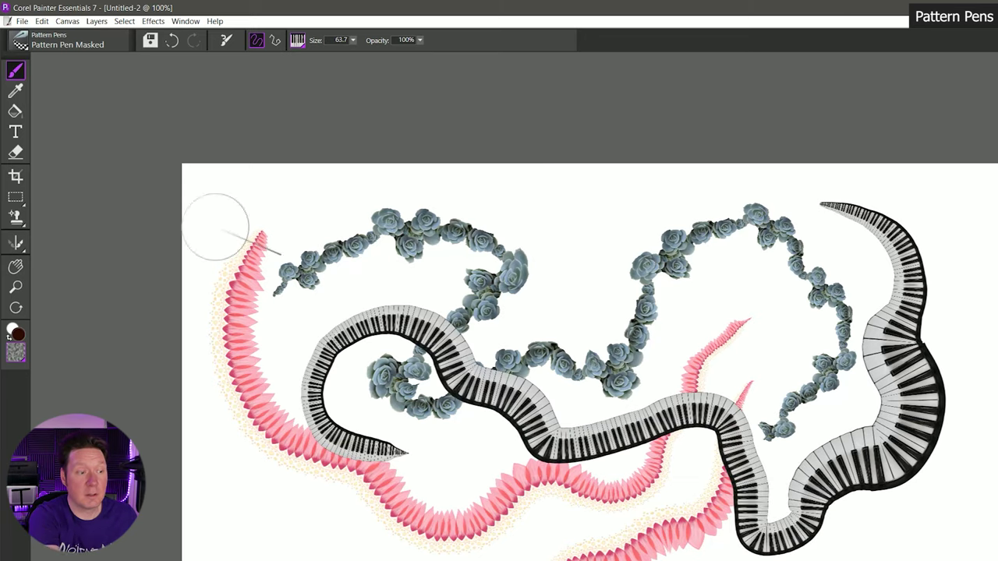
Step: Choose Pattern Pen Soft Edge, undo the earlier pattern strokes, and try a piano-key test stroke on the blank canvas
{"action": "left_click", "coordinate": [19, 41]}
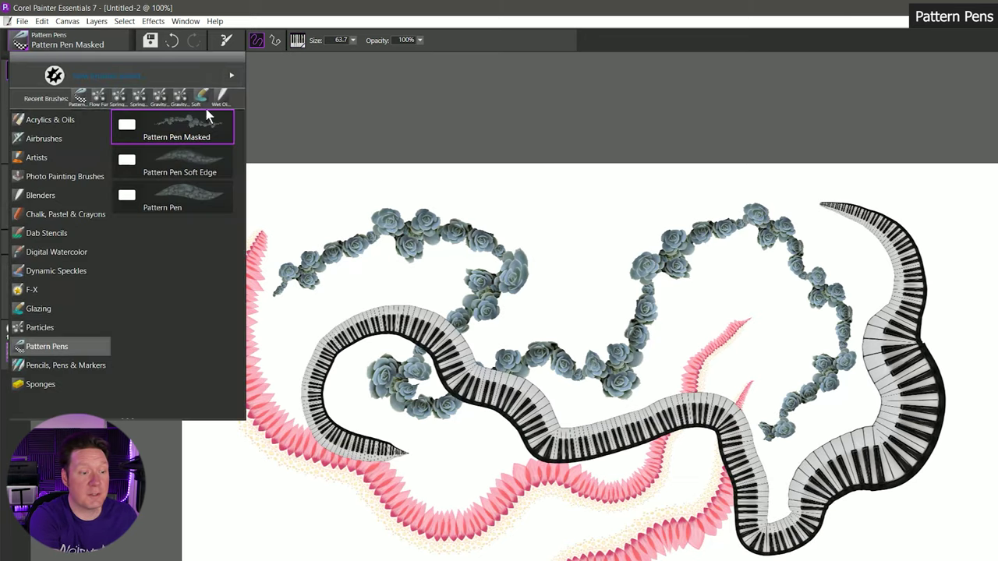
{"action": "left_click", "coordinate": [191, 163]}
{"action": "key", "text": "ctrl+z"}
{"action": "key", "text": "ctrl+z"}
{"action": "key", "text": "ctrl+z"}
{"action": "key", "text": "ctrl+z"}
{"action": "key", "text": "ctrl+z"}
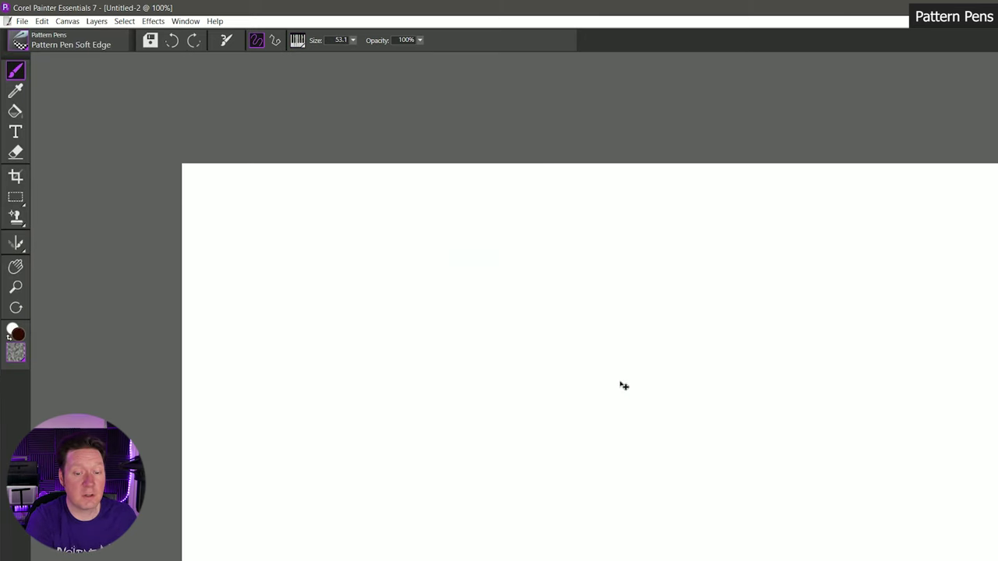
{"action": "mouse_move", "coordinate": [670, 270]}
{"action": "left_mouse_down"}
{"action": "mouse_move", "coordinate": [430, 319]}
{"action": "mouse_move", "coordinate": [417, 463]}
{"action": "mouse_move", "coordinate": [645, 408]}
{"action": "mouse_move", "coordinate": [795, 257]}
{"action": "left_mouse_up"}
{"action": "key", "text": "ctrl+z"}
Step: Choose Pattern Pen and paint a long winding piano-key stroke, plus pink petal-pattern strokes over its left half
{"action": "left_click", "coordinate": [19, 41]}
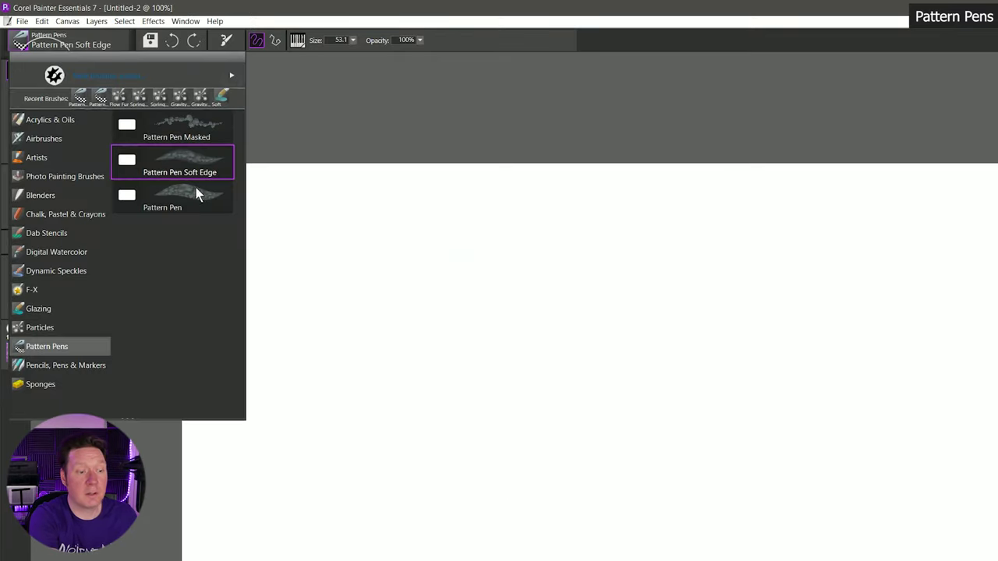
{"action": "left_click", "coordinate": [196, 191]}
{"action": "mouse_move", "coordinate": [616, 261]}
{"action": "left_mouse_down"}
{"action": "mouse_move", "coordinate": [527, 292]}
{"action": "mouse_move", "coordinate": [386, 314]}
{"action": "mouse_move", "coordinate": [301, 425]}
{"action": "mouse_move", "coordinate": [384, 469]}
{"action": "mouse_move", "coordinate": [516, 454]}
{"action": "mouse_move", "coordinate": [603, 405]}
{"action": "mouse_move", "coordinate": [681, 311]}
{"action": "mouse_move", "coordinate": [726, 227]}
{"action": "mouse_move", "coordinate": [830, 305]}
{"action": "mouse_move", "coordinate": [817, 451]}
{"action": "mouse_move", "coordinate": [670, 504]}
{"action": "mouse_move", "coordinate": [694, 502]}
{"action": "mouse_move", "coordinate": [639, 499]}
{"action": "left_mouse_up"}
{"action": "left_click", "coordinate": [297, 40]}
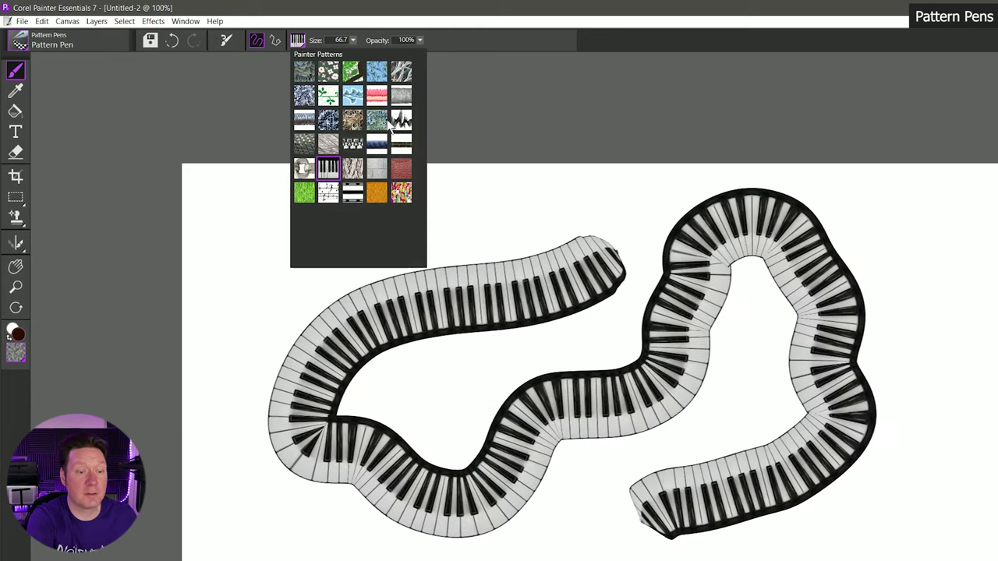
{"action": "left_click", "coordinate": [378, 96]}
{"action": "mouse_move", "coordinate": [478, 293]}
{"action": "left_mouse_down"}
{"action": "mouse_move", "coordinate": [363, 315]}
{"action": "mouse_move", "coordinate": [318, 350]}
{"action": "mouse_move", "coordinate": [296, 428]}
{"action": "mouse_move", "coordinate": [326, 479]}
{"action": "mouse_move", "coordinate": [360, 458]}
{"action": "mouse_move", "coordinate": [438, 521]}
{"action": "mouse_move", "coordinate": [516, 500]}
{"action": "mouse_move", "coordinate": [537, 442]}
{"action": "mouse_move", "coordinate": [662, 374]}
{"action": "left_mouse_up"}
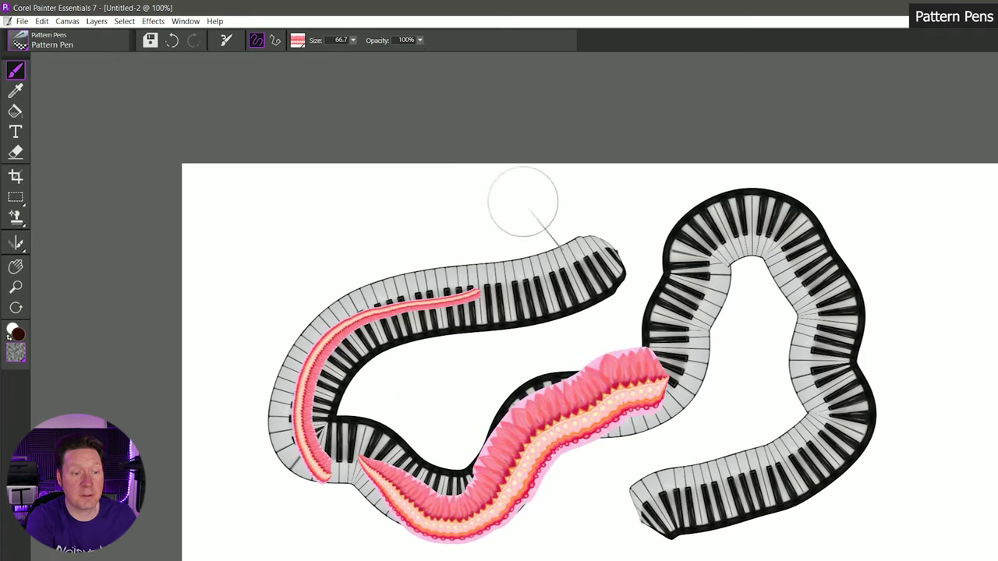
Step: Choose Pattern Pen Masked again and paint another pattern stroke down the right half of the canvas
{"action": "left_click", "coordinate": [24, 43]}
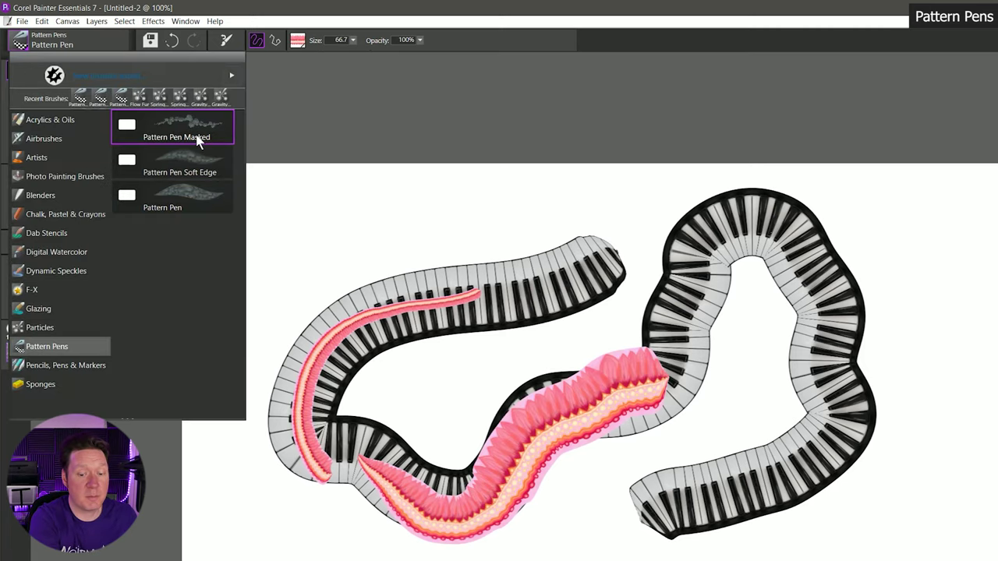
{"action": "left_click", "coordinate": [180, 129]}
{"action": "mouse_move", "coordinate": [741, 222]}
{"action": "left_mouse_down"}
{"action": "mouse_move", "coordinate": [688, 300]}
{"action": "mouse_move", "coordinate": [712, 335]}
{"action": "mouse_move", "coordinate": [787, 310]}
{"action": "mouse_move", "coordinate": [853, 358]}
{"action": "mouse_move", "coordinate": [850, 460]}
{"action": "mouse_move", "coordinate": [675, 511]}
{"action": "left_mouse_up"}
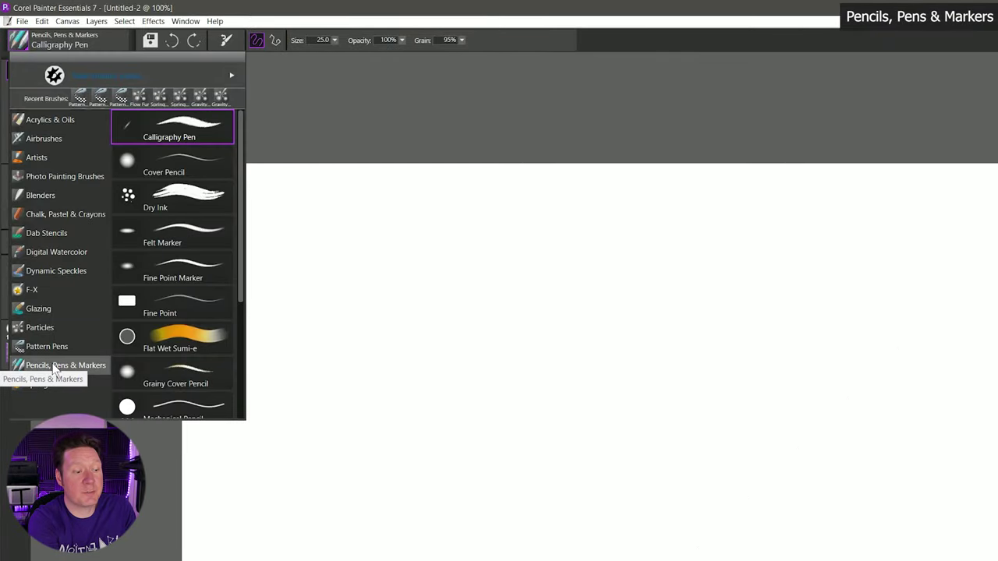
Step: From Pencils, Pens & Markers, draw dark-brown calligraphic scribbles with the Calligraphy Pen and zigzag hatching below with the Grainy Cover Pencil
{"action": "left_click", "coordinate": [190, 136]}
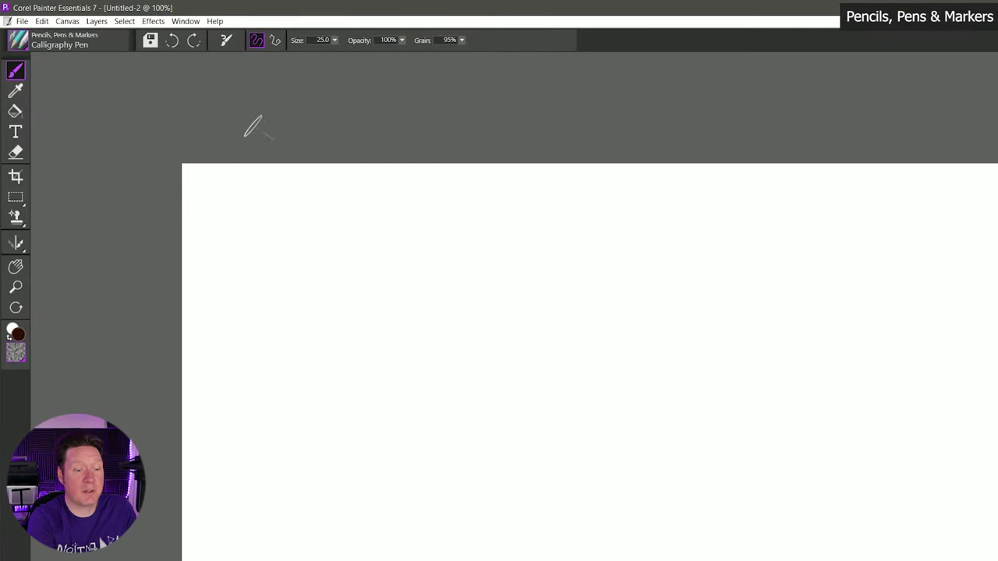
{"action": "mouse_move", "coordinate": [395, 270]}
{"action": "left_mouse_down"}
{"action": "mouse_move", "coordinate": [465, 267]}
{"action": "mouse_move", "coordinate": [451, 295]}
{"action": "mouse_move", "coordinate": [492, 310]}
{"action": "mouse_move", "coordinate": [565, 260]}
{"action": "left_mouse_up"}
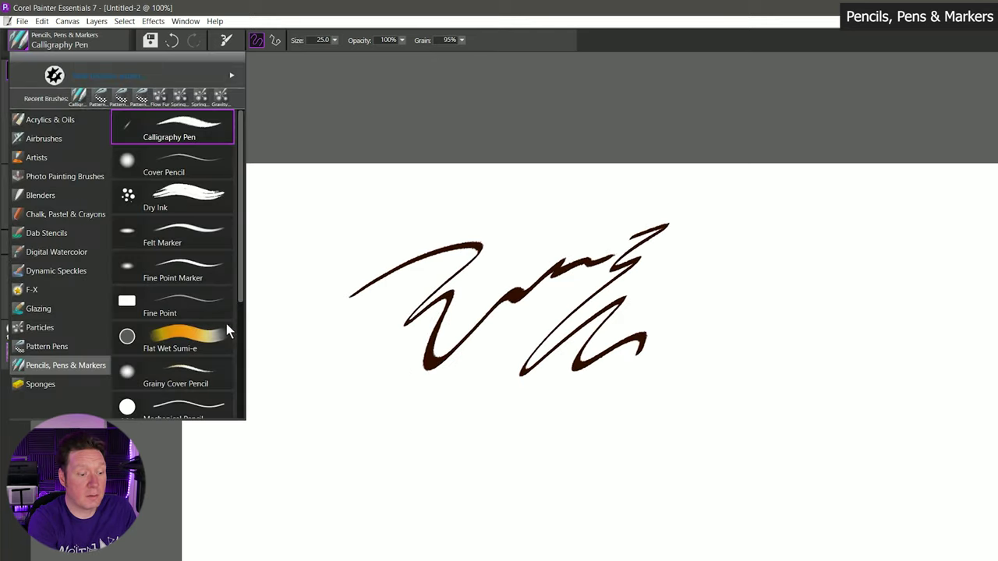
{"action": "left_click", "coordinate": [195, 378]}
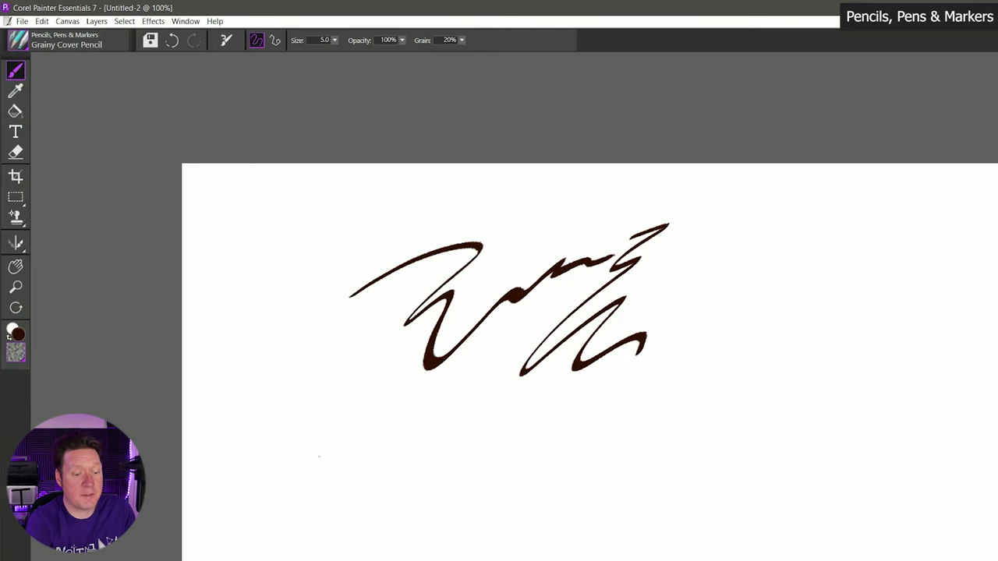
{"action": "mouse_move", "coordinate": [347, 474]}
{"action": "left_mouse_down"}
{"action": "mouse_move", "coordinate": [369, 516]}
{"action": "mouse_move", "coordinate": [491, 388]}
{"action": "left_mouse_up"}
{"action": "left_click_drag", "start_coordinate": [423, 489], "coordinate": [466, 438]}
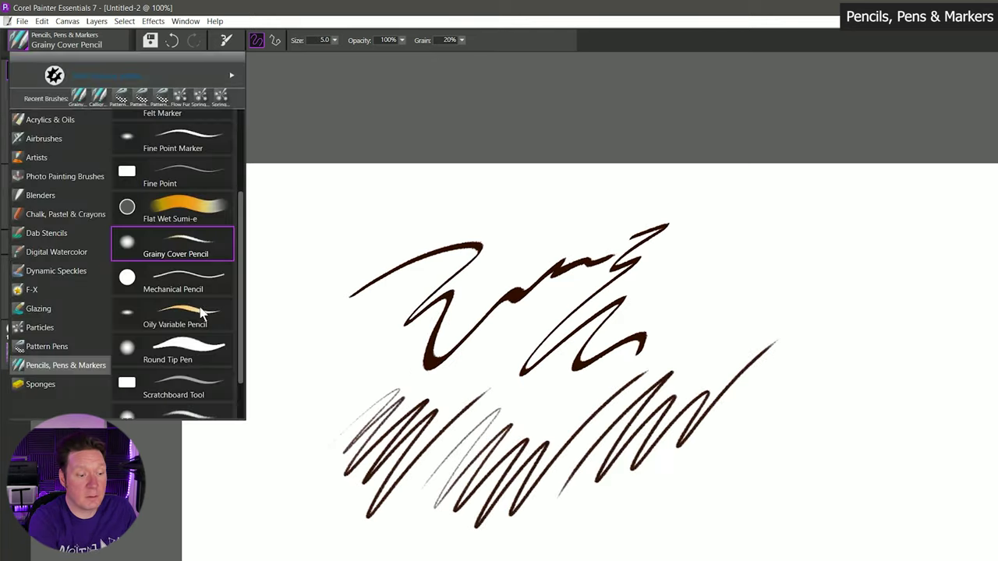
Step: Choose the Oily Variable Pencil and draw a scribble and several tapered diagonal strokes beside the calligraphic marks
{"action": "left_click", "coordinate": [197, 316]}
{"action": "mouse_move", "coordinate": [657, 269]}
{"action": "left_mouse_down"}
{"action": "mouse_move", "coordinate": [683, 256]}
{"action": "mouse_move", "coordinate": [749, 256]}
{"action": "mouse_move", "coordinate": [682, 346]}
{"action": "left_mouse_up"}
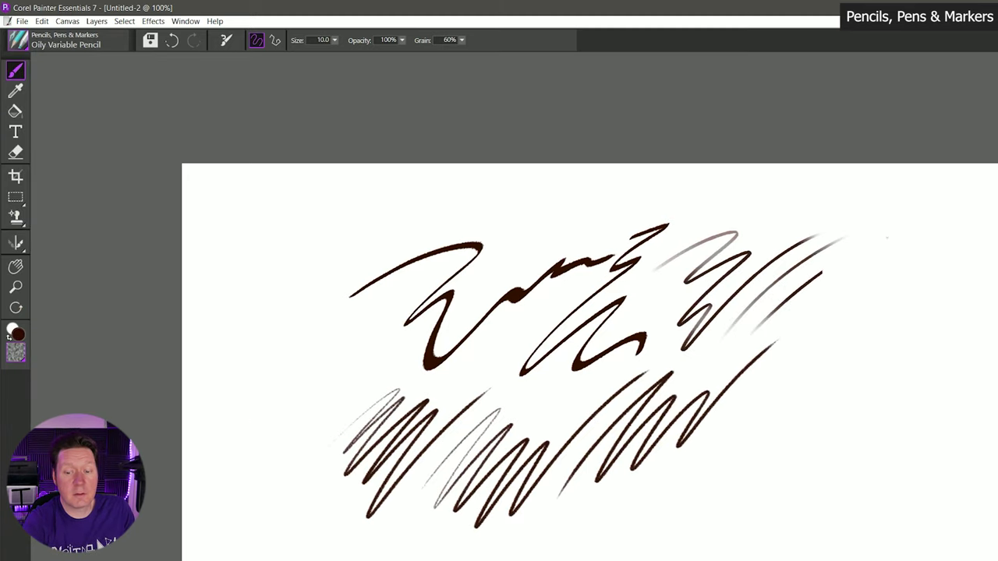
{"action": "left_click_drag", "start_coordinate": [821, 273], "coordinate": [868, 243]}
{"action": "left_click_drag", "start_coordinate": [771, 338], "coordinate": [869, 273]}
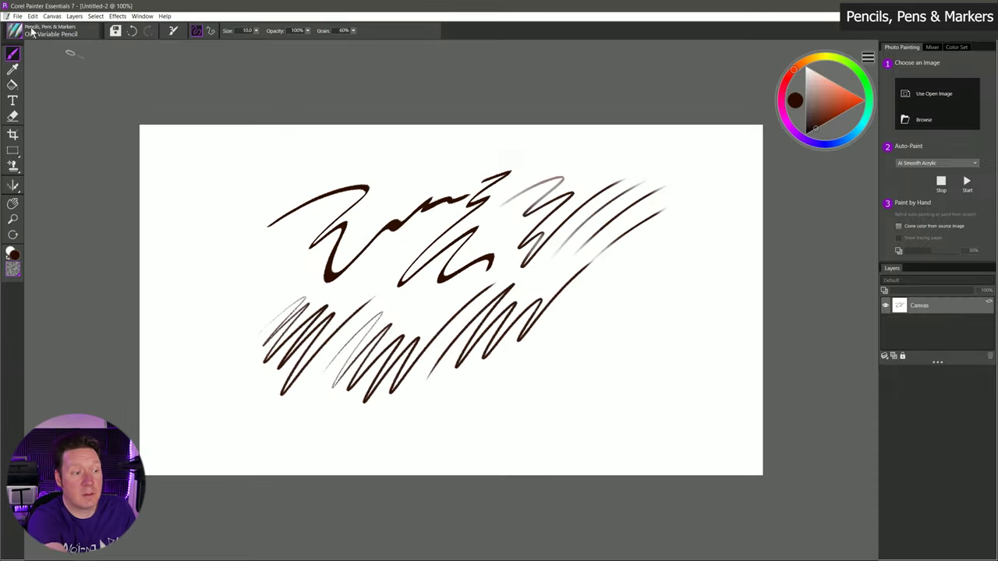
Step: Choose the Scratchboard Tool, draw long curved dark-brown lines around the existing marks, and reopen the brush library
{"action": "left_click", "coordinate": [31, 31]}
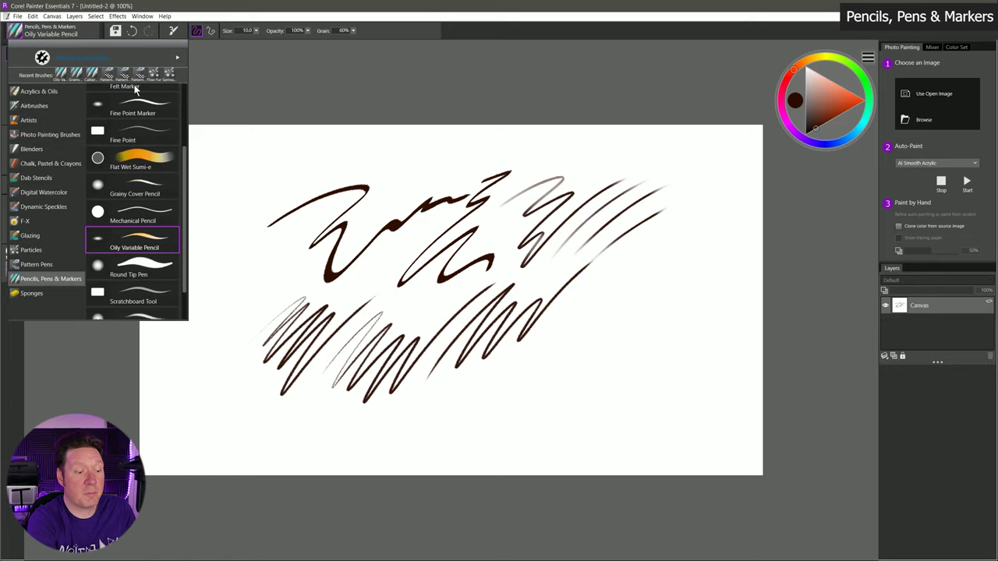
{"action": "left_click", "coordinate": [151, 297]}
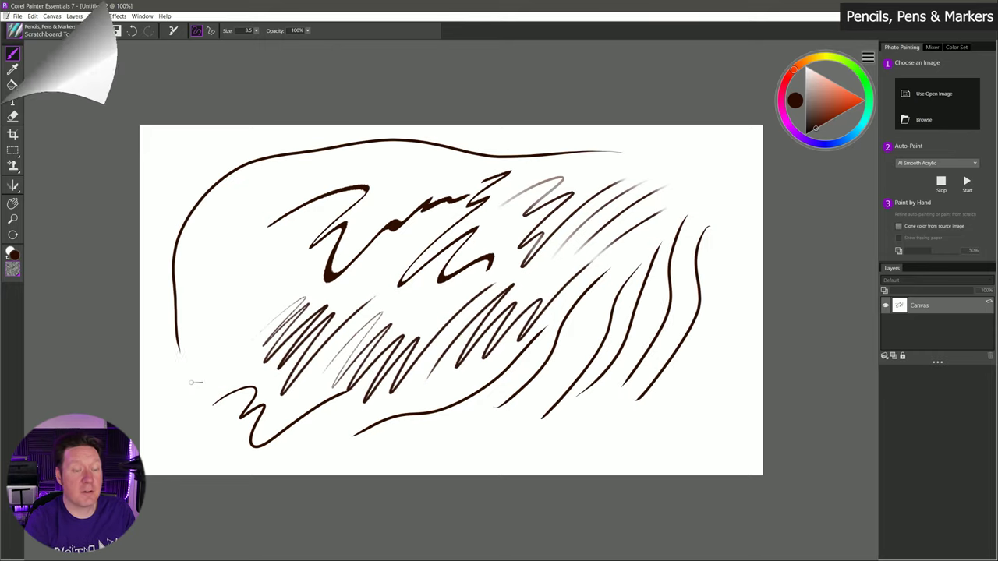
{"action": "left_click", "coordinate": [24, 31]}
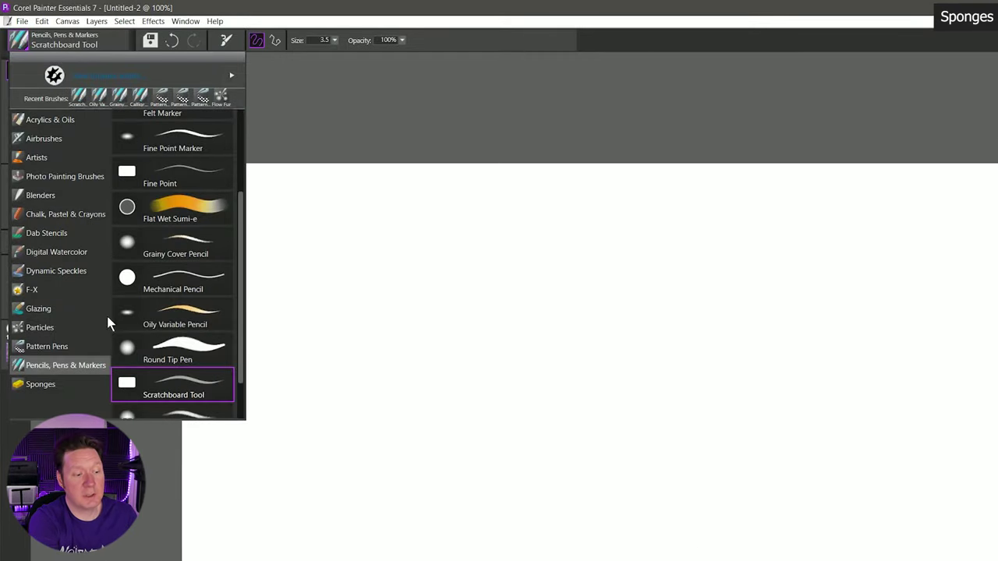
Step: From the Sponges category, choose the Sponge brush, dab dark-brown texture across the canvas, and layer orange dabs over it
{"action": "left_click", "coordinate": [41, 385]}
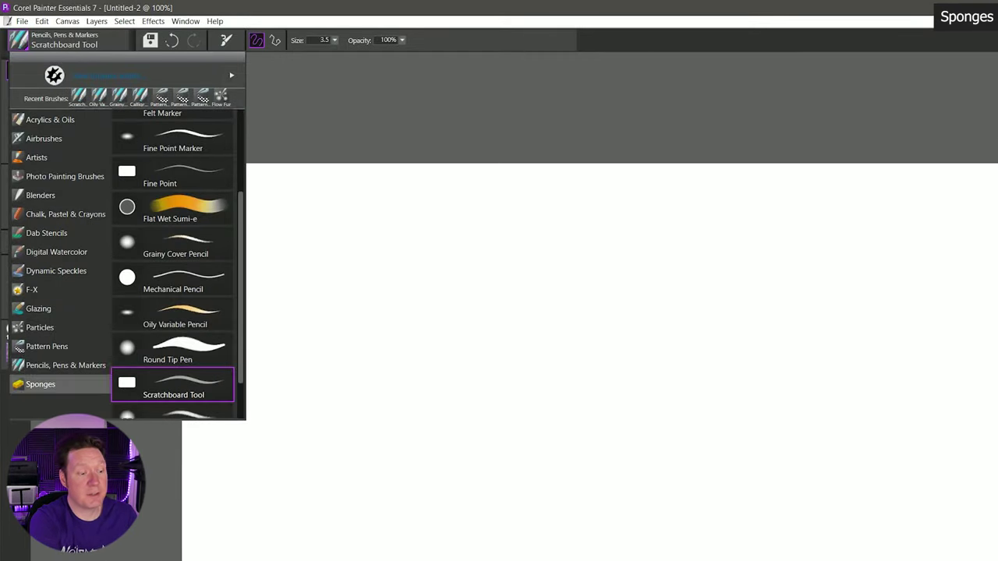
{"action": "left_click", "coordinate": [185, 234]}
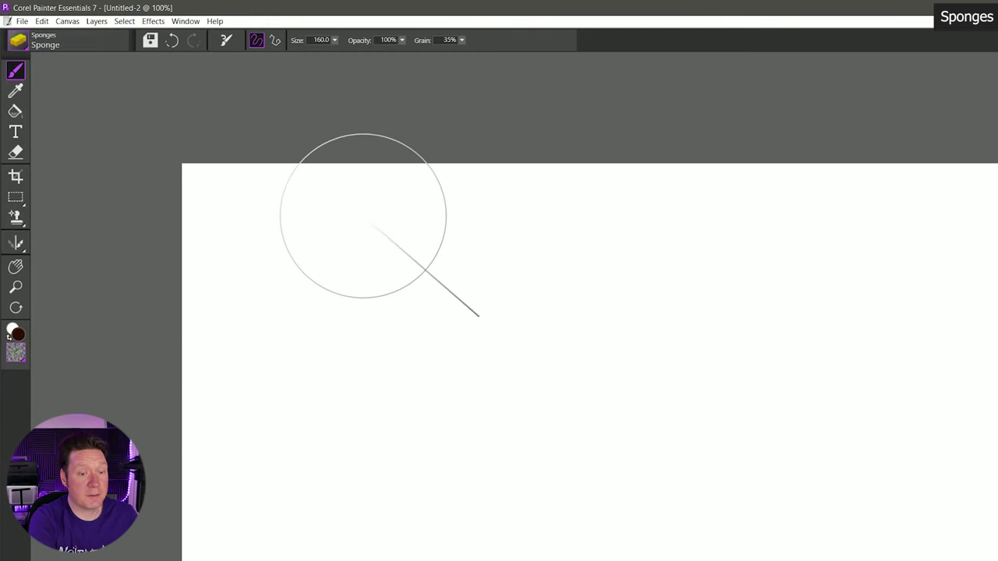
{"action": "mouse_move", "coordinate": [438, 273]}
{"action": "left_mouse_down"}
{"action": "mouse_move", "coordinate": [452, 328]}
{"action": "mouse_move", "coordinate": [433, 257]}
{"action": "left_mouse_up"}
{"action": "mouse_move", "coordinate": [367, 312]}
{"action": "left_mouse_down"}
{"action": "mouse_move", "coordinate": [468, 437]}
{"action": "mouse_move", "coordinate": [592, 226]}
{"action": "mouse_move", "coordinate": [686, 351]}
{"action": "left_mouse_up"}
{"action": "left_click", "coordinate": [842, 337]}
{"action": "left_click", "coordinate": [774, 389]}
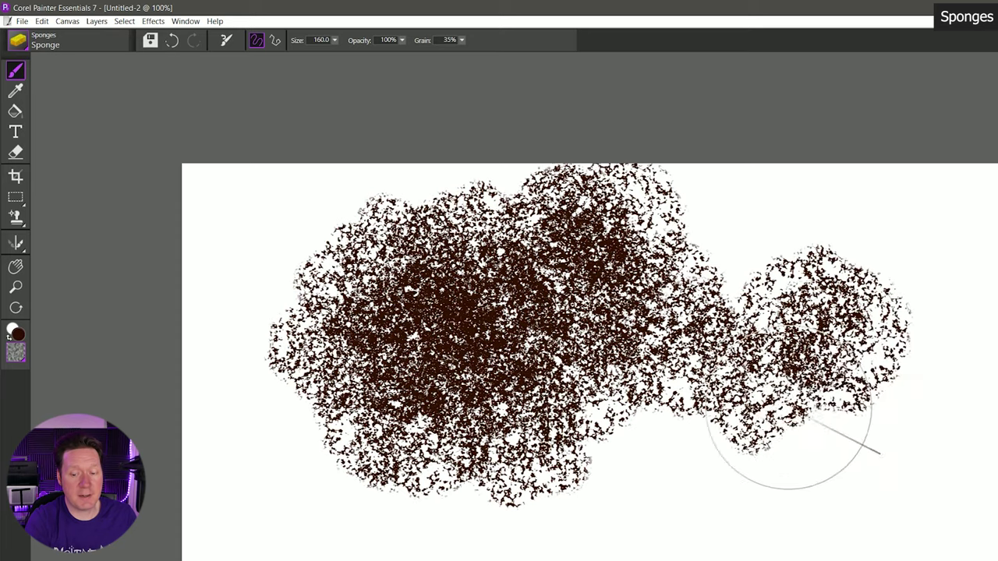
{"action": "left_click", "coordinate": [831, 421]}
{"action": "left_click", "coordinate": [728, 440]}
{"action": "left_click", "coordinate": [682, 453]}
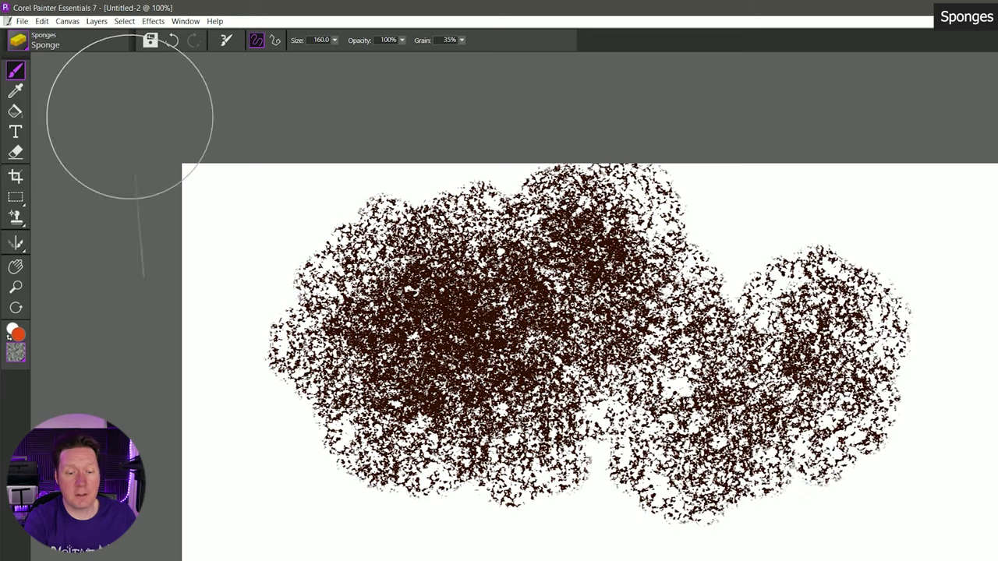
{"action": "mouse_move", "coordinate": [468, 273]}
{"action": "left_mouse_down"}
{"action": "mouse_move", "coordinate": [484, 292]}
{"action": "mouse_move", "coordinate": [327, 436]}
{"action": "mouse_move", "coordinate": [624, 273]}
{"action": "mouse_move", "coordinate": [464, 220]}
{"action": "left_mouse_up"}
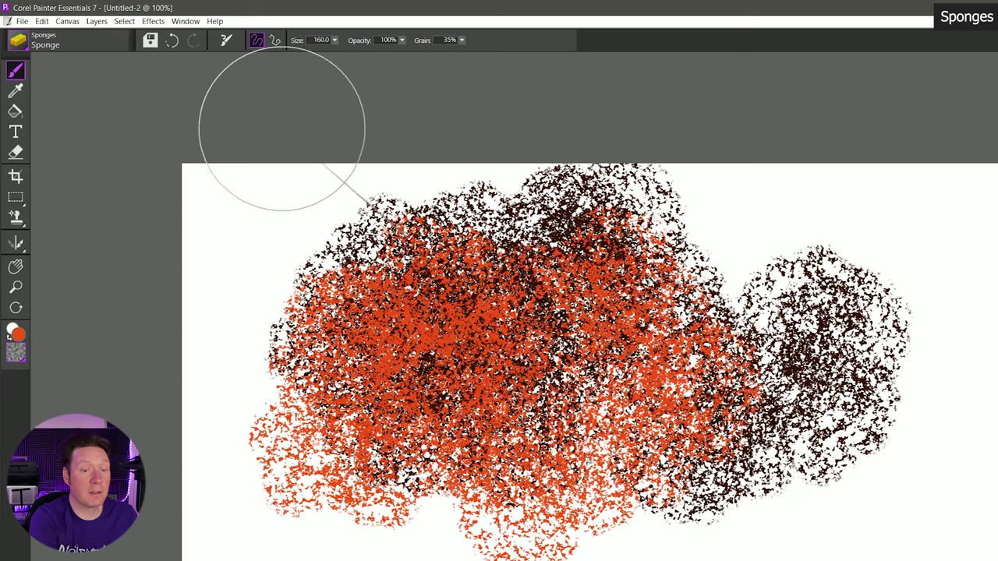
Step: Undo the sponge marks, switch to a different paper texture, and dab an orange patch in the canvas's left part
{"action": "key", "text": "ctrl+z"}
{"action": "left_click", "coordinate": [15, 352]}
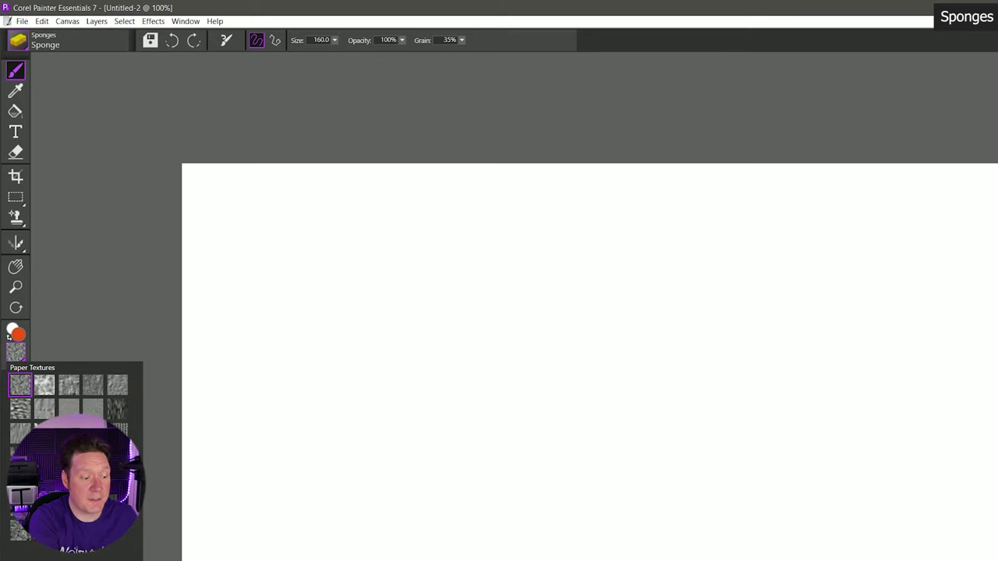
{"action": "left_click", "coordinate": [44, 384]}
{"action": "left_click_drag", "start_coordinate": [363, 295], "coordinate": [359, 401]}
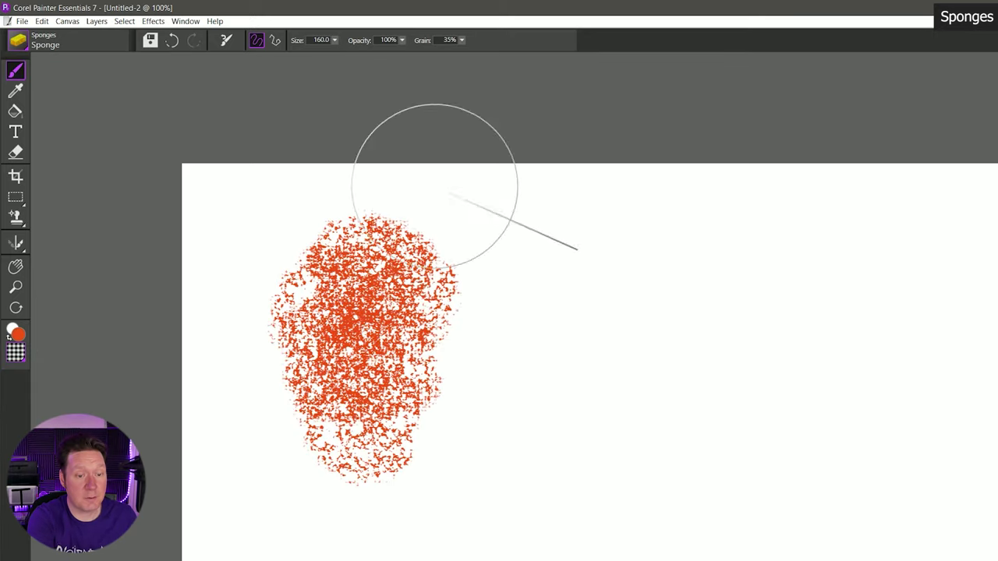
Step: Lower the Sponge's grain and dab a faint orange patch beside the first one
{"action": "left_click", "coordinate": [463, 40]}
{"action": "left_click_drag", "start_coordinate": [438, 53], "coordinate": [407, 53]}
{"action": "mouse_move", "coordinate": [524, 273]}
{"action": "left_mouse_down"}
{"action": "mouse_move", "coordinate": [546, 351]}
{"action": "mouse_move", "coordinate": [514, 421]}
{"action": "mouse_move", "coordinate": [577, 246]}
{"action": "mouse_move", "coordinate": [632, 366]}
{"action": "left_mouse_up"}
{"action": "mouse_move", "coordinate": [545, 405]}
{"action": "left_mouse_down"}
{"action": "mouse_move", "coordinate": [530, 433]}
{"action": "mouse_move", "coordinate": [589, 451]}
{"action": "left_mouse_up"}
Step: Set the Sponge's grain to 94% and dab another orange patch down the right part of the canvas
{"action": "left_click", "coordinate": [462, 40]}
{"action": "left_click", "coordinate": [516, 53]}
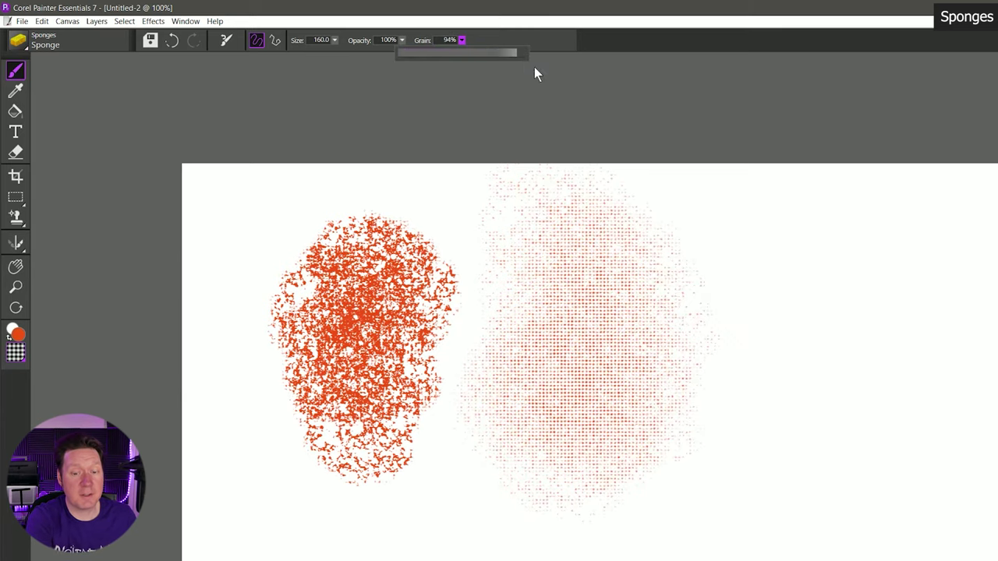
{"action": "mouse_move", "coordinate": [777, 218]}
{"action": "left_mouse_down"}
{"action": "mouse_move", "coordinate": [760, 331]}
{"action": "mouse_move", "coordinate": [785, 409]}
{"action": "mouse_move", "coordinate": [861, 516]}
{"action": "left_mouse_up"}
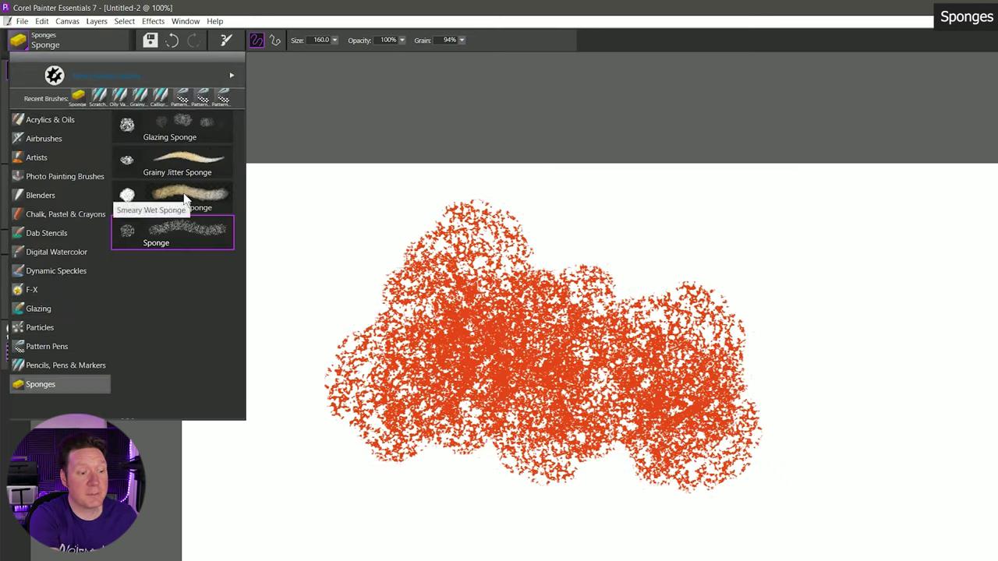
Step: Choose the Smeary Wet Sponge and smear blue over most of the orange texture, extending beyond its upper and right edges
{"action": "left_click", "coordinate": [156, 200]}
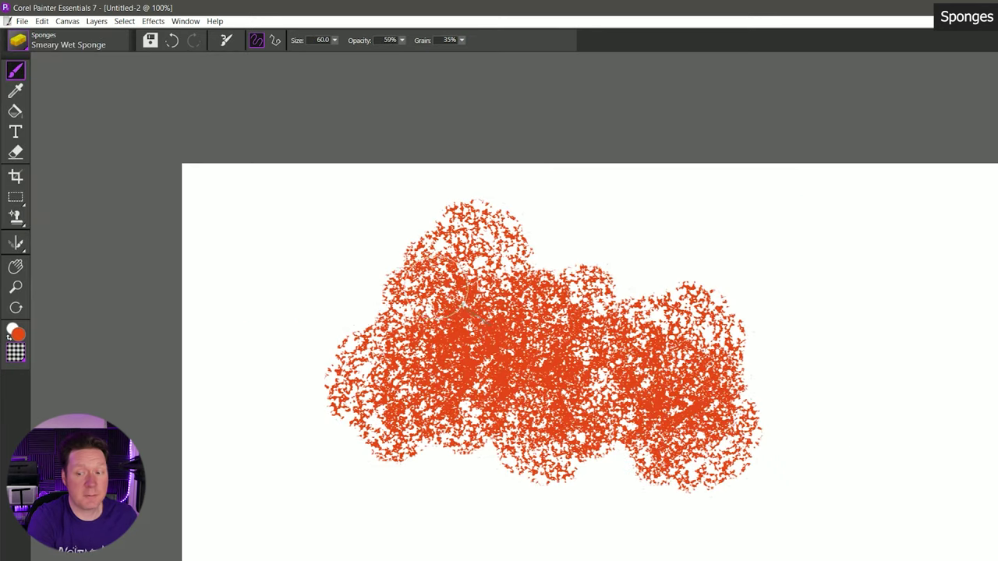
{"action": "mouse_move", "coordinate": [437, 269]}
{"action": "left_mouse_down"}
{"action": "mouse_move", "coordinate": [355, 374]}
{"action": "mouse_move", "coordinate": [405, 386]}
{"action": "left_mouse_up"}
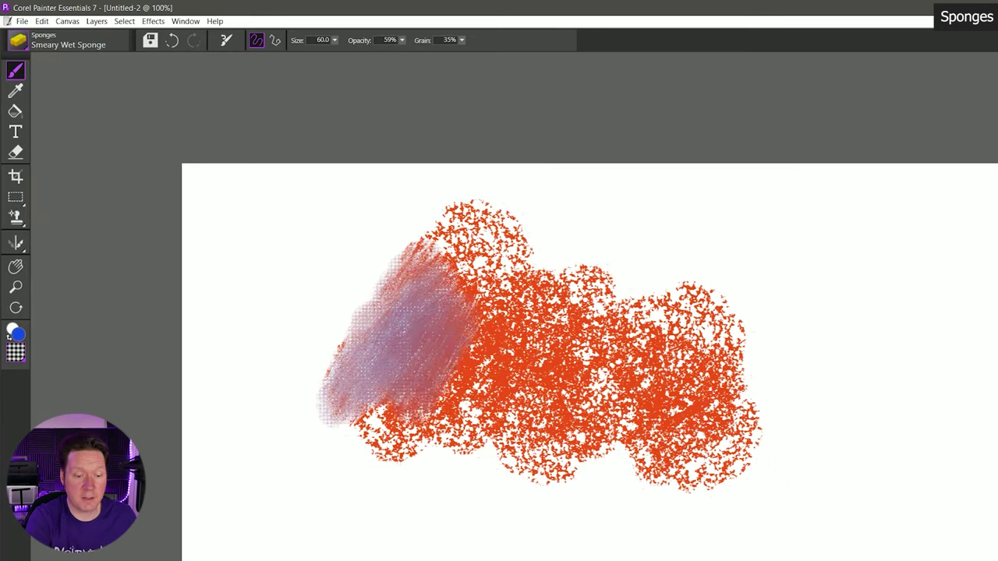
{"action": "left_click_drag", "start_coordinate": [476, 367], "coordinate": [409, 428]}
{"action": "mouse_move", "coordinate": [604, 250]}
{"action": "left_mouse_down"}
{"action": "mouse_move", "coordinate": [628, 235]}
{"action": "mouse_move", "coordinate": [643, 269]}
{"action": "left_mouse_up"}
{"action": "mouse_move", "coordinate": [678, 230]}
{"action": "left_mouse_down"}
{"action": "mouse_move", "coordinate": [713, 230]}
{"action": "mouse_move", "coordinate": [725, 250]}
{"action": "mouse_move", "coordinate": [678, 308]}
{"action": "mouse_move", "coordinate": [585, 339]}
{"action": "mouse_move", "coordinate": [608, 308]}
{"action": "mouse_move", "coordinate": [702, 355]}
{"action": "mouse_move", "coordinate": [538, 386]}
{"action": "mouse_move", "coordinate": [507, 409]}
{"action": "mouse_move", "coordinate": [569, 449]}
{"action": "mouse_move", "coordinate": [729, 429]}
{"action": "left_mouse_up"}
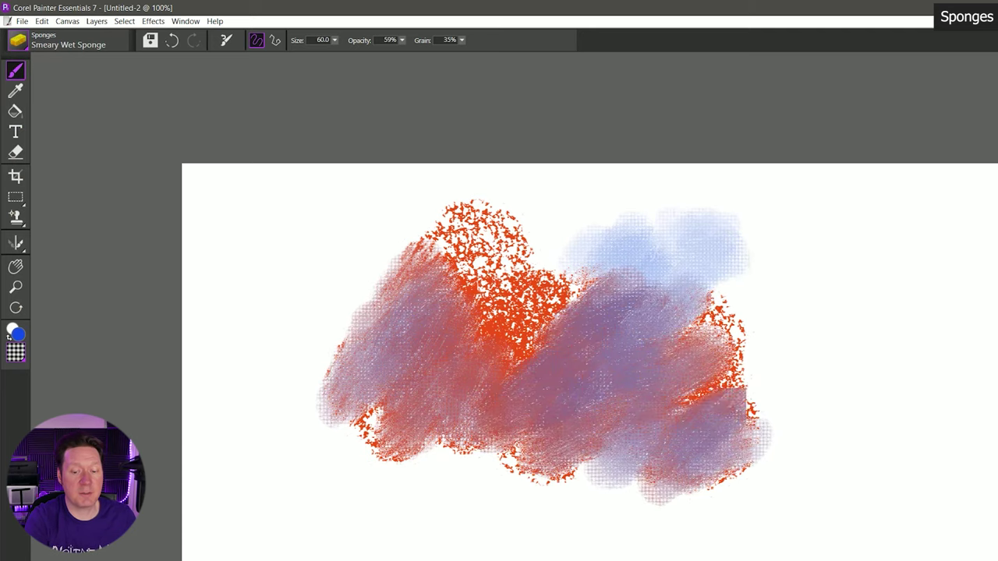
{"action": "left_click_drag", "start_coordinate": [702, 390], "coordinate": [791, 378]}
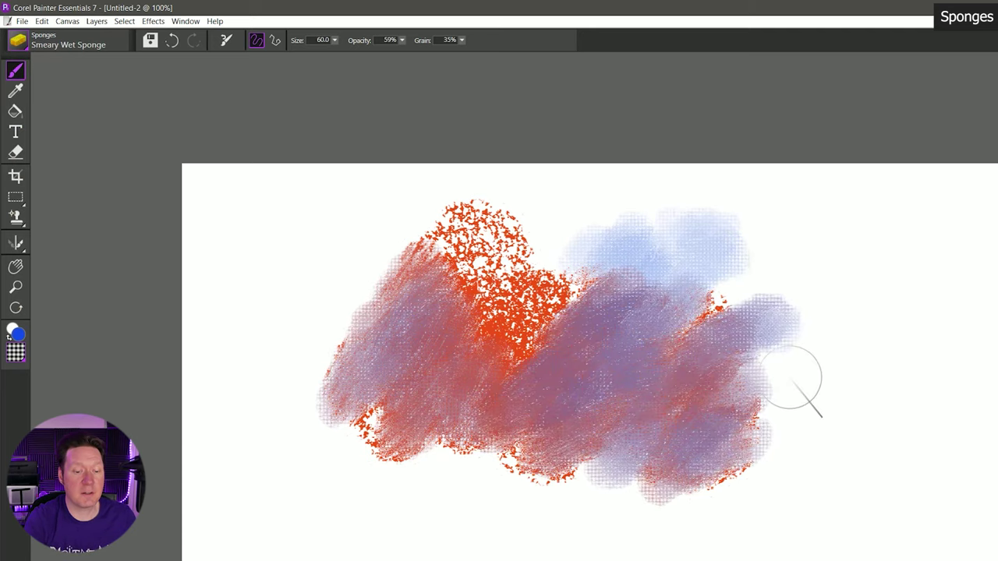
Step: Browse the additional brush packs and examine the Light It Up Essentials description and its brush sample images
{"action": "left_click", "coordinate": [25, 46]}
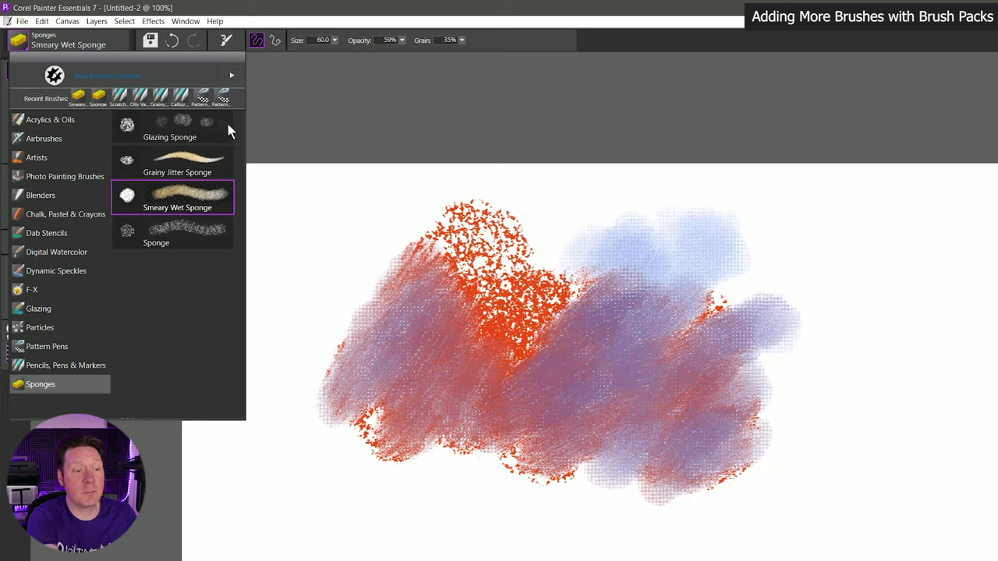
{"action": "left_click", "coordinate": [232, 76]}
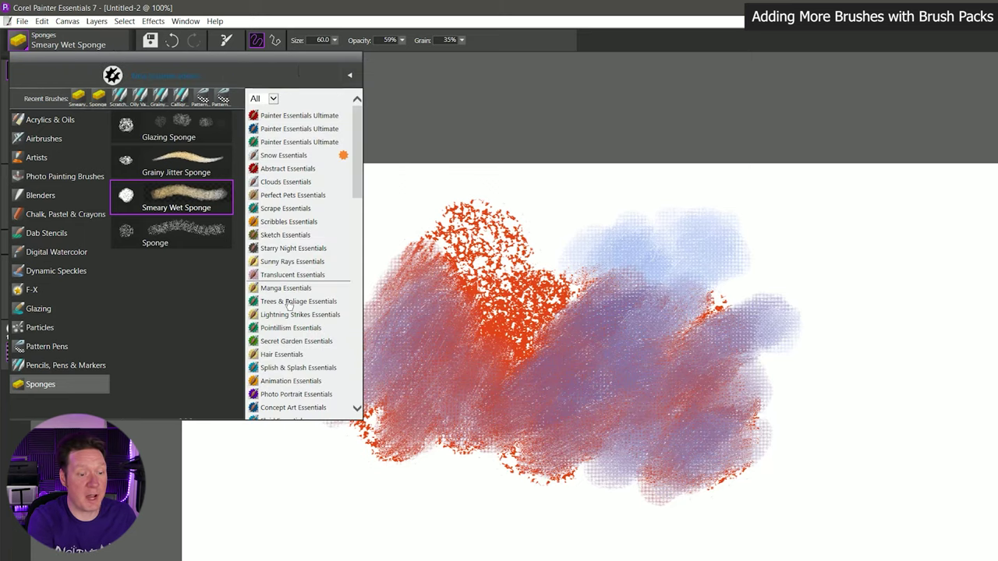
{"action": "left_click_drag", "start_coordinate": [356, 150], "coordinate": [356, 366]}
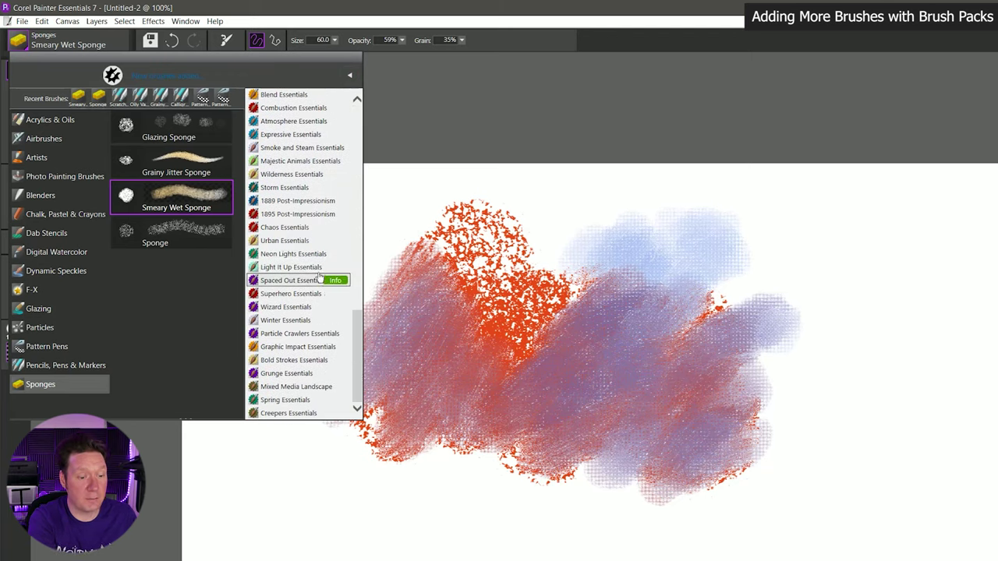
{"action": "mouse_move", "coordinate": [330, 270]}
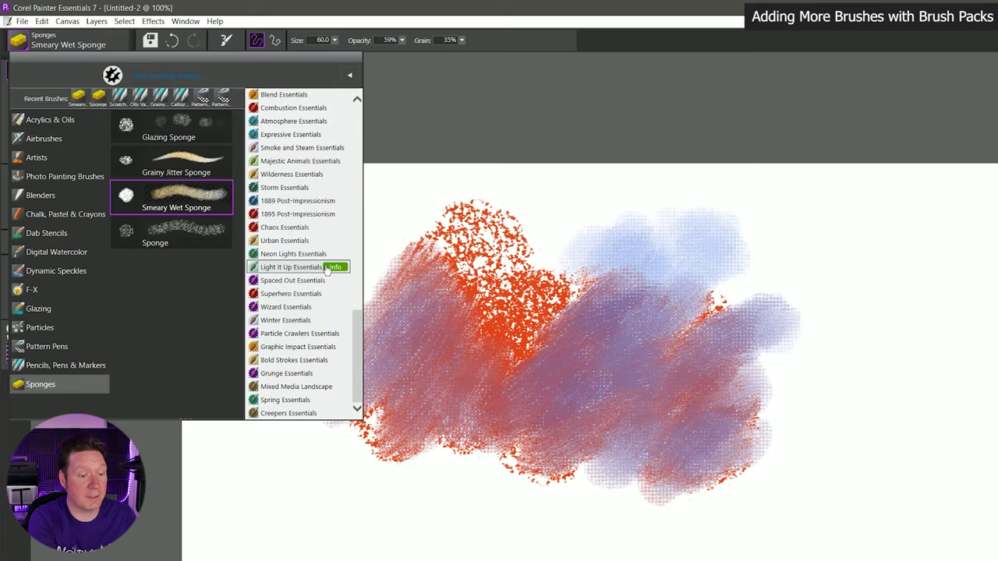
{"action": "left_click", "coordinate": [328, 267]}
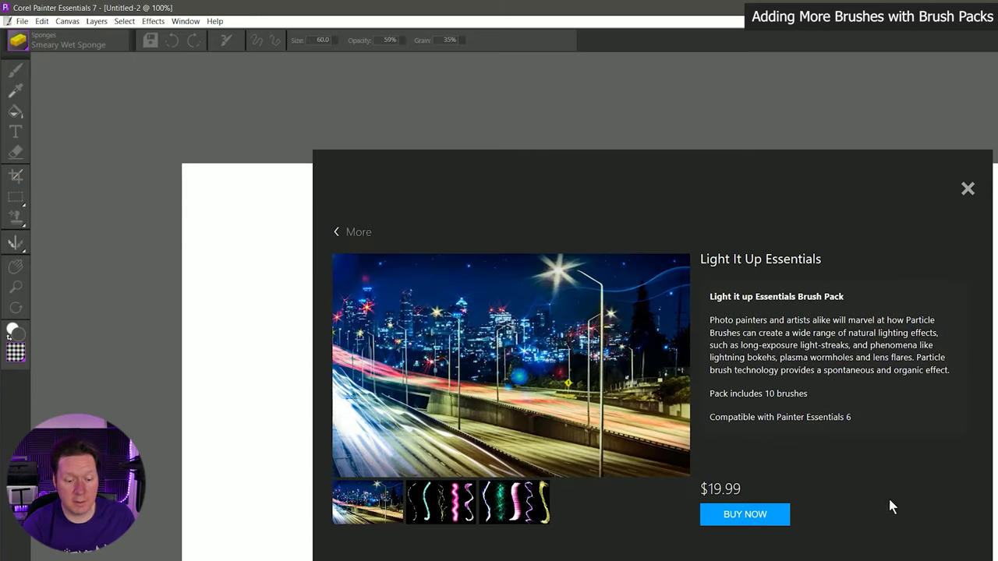
{"action": "left_click", "coordinate": [428, 500]}
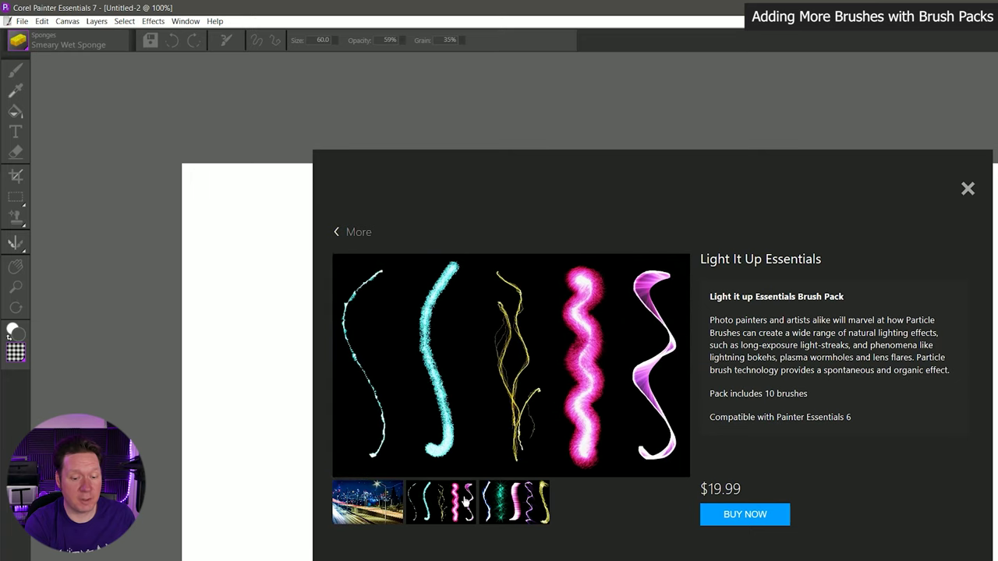
{"action": "left_click", "coordinate": [500, 503]}
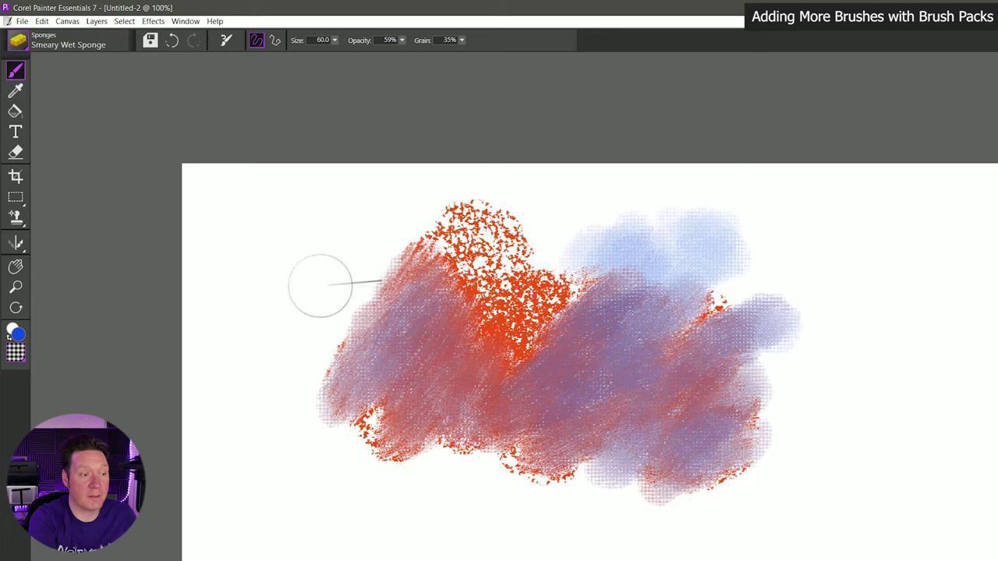
{"action": "left_click", "coordinate": [25, 44]}
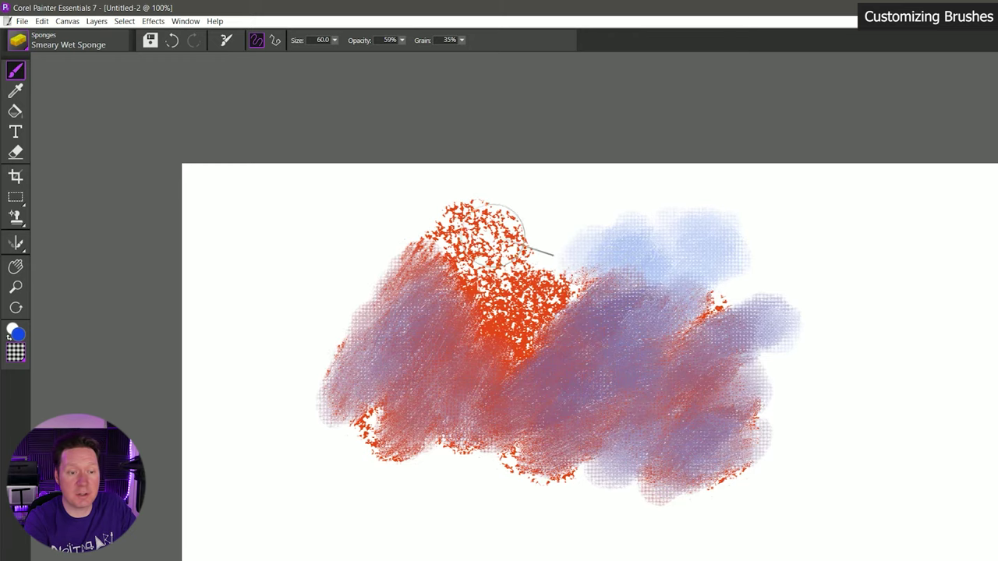
Step: Set the Smeary Wet Sponge's grain to 4% and smear more blue over the left side of the texture
{"action": "left_click", "coordinate": [460, 40]}
{"action": "left_click_drag", "start_coordinate": [459, 48], "coordinate": [408, 57]}
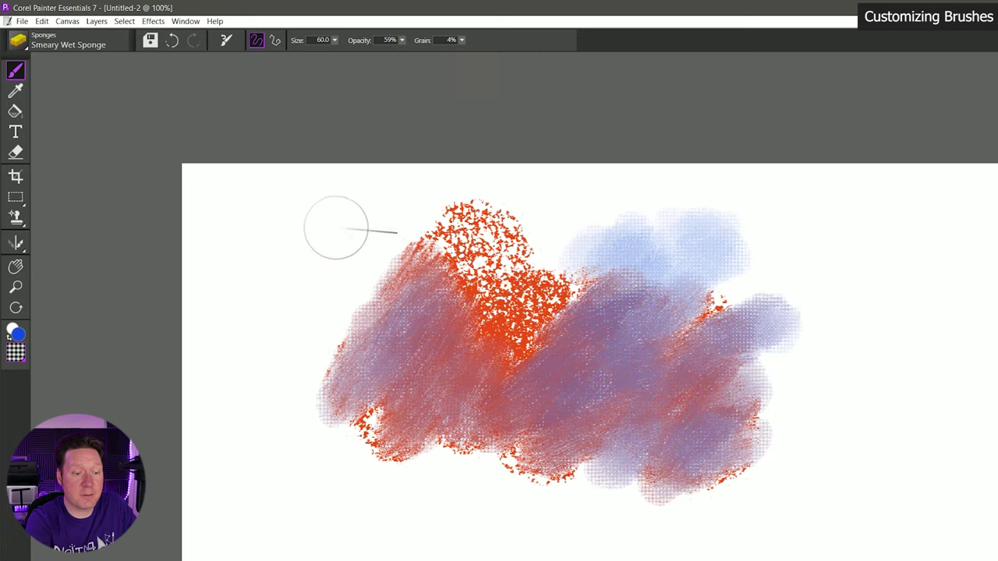
{"action": "mouse_move", "coordinate": [336, 228]}
{"action": "left_mouse_down"}
{"action": "mouse_move", "coordinate": [320, 343]}
{"action": "mouse_move", "coordinate": [304, 234]}
{"action": "mouse_move", "coordinate": [304, 374]}
{"action": "mouse_move", "coordinate": [351, 421]}
{"action": "mouse_move", "coordinate": [468, 467]}
{"action": "left_mouse_up"}
Step: Choose Blunt Chalk from Chalk, Pastel & Crayons and paint a solid blue patch over the texture's upper left
{"action": "left_click", "coordinate": [27, 42]}
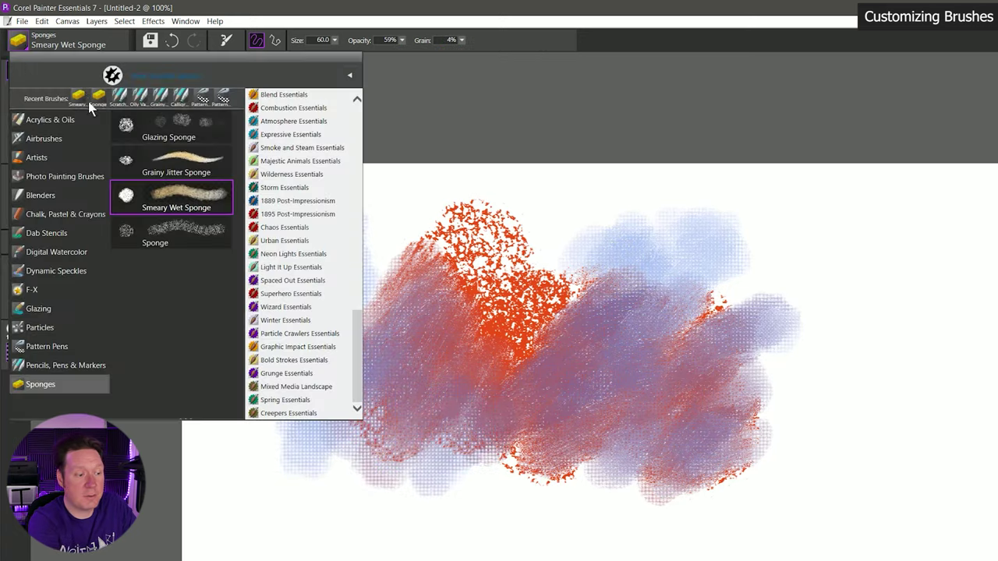
{"action": "left_click", "coordinate": [49, 214]}
{"action": "left_click", "coordinate": [174, 166]}
{"action": "mouse_move", "coordinate": [397, 229]}
{"action": "left_mouse_down"}
{"action": "mouse_move", "coordinate": [390, 311]}
{"action": "mouse_move", "coordinate": [479, 288]}
{"action": "left_mouse_up"}
Step: Return to the Smeary Wet Sponge in the Sponges category and paint a stroke across the upper part of the texture
{"action": "left_click", "coordinate": [35, 39]}
{"action": "left_click", "coordinate": [41, 383]}
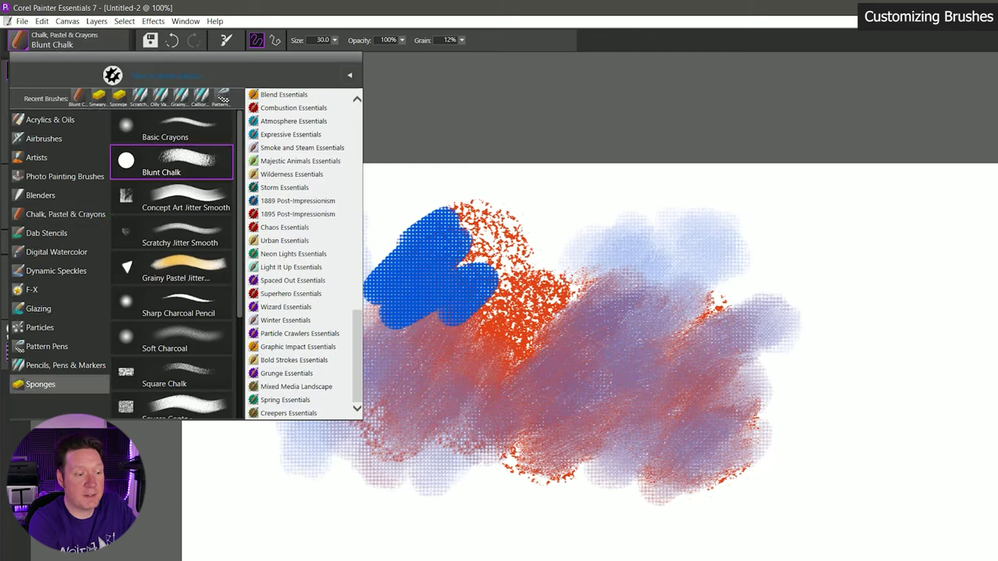
{"action": "left_click", "coordinate": [172, 195]}
{"action": "mouse_move", "coordinate": [525, 209]}
{"action": "left_mouse_down"}
{"action": "mouse_move", "coordinate": [624, 218]}
{"action": "mouse_move", "coordinate": [670, 202]}
{"action": "mouse_move", "coordinate": [725, 215]}
{"action": "left_mouse_up"}
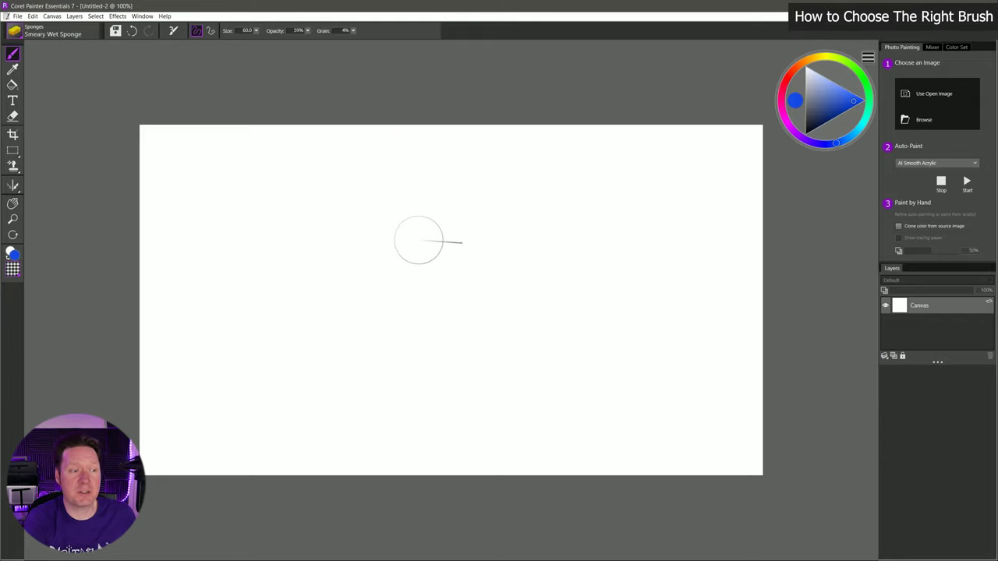
Step: Choose the Sponge brush and dab a dark-navy round patch left of the blank canvas's centre
{"action": "left_click", "coordinate": [16, 33]}
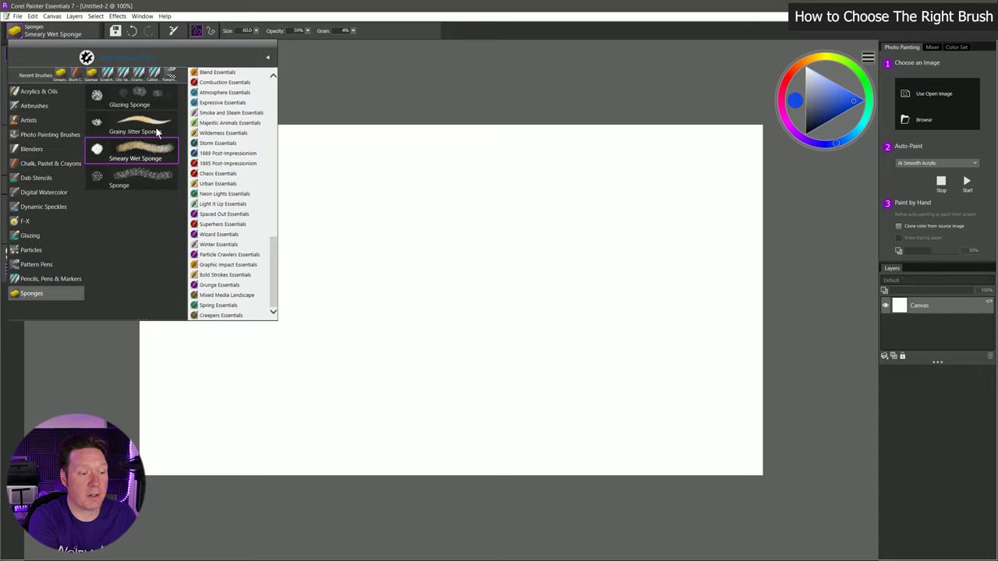
{"action": "left_click", "coordinate": [132, 175]}
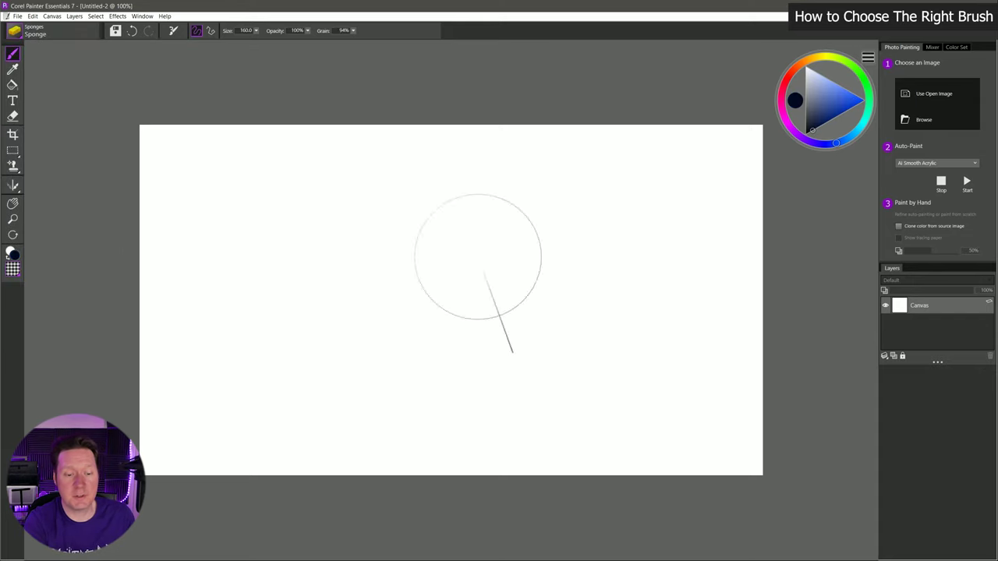
{"action": "left_click_drag", "start_coordinate": [343, 242], "coordinate": [375, 289]}
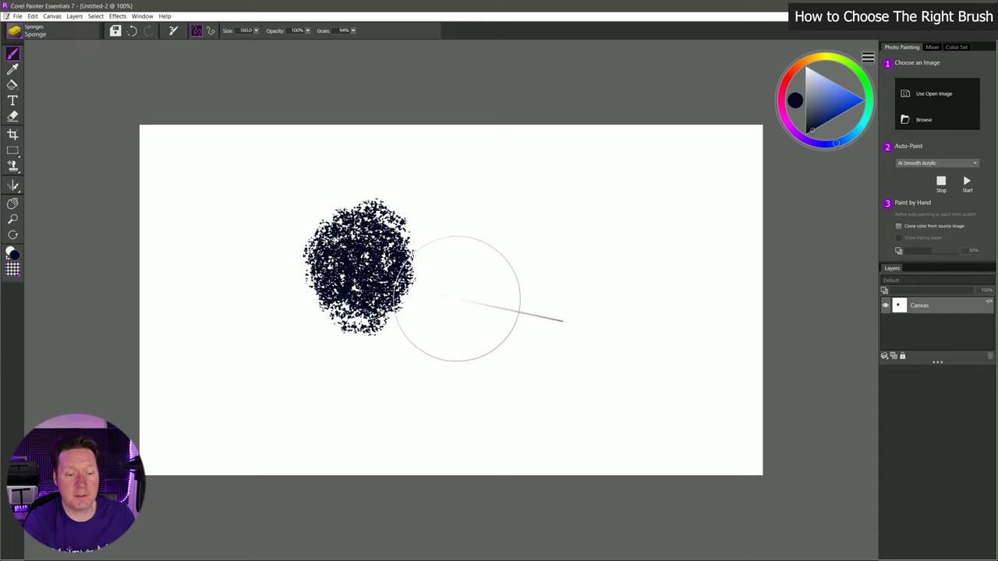
Step: Sponge a foliage-like clump beside the navy patch, layering dark green, mid green and light yellow-green dabs
{"action": "left_click", "coordinate": [871, 100]}
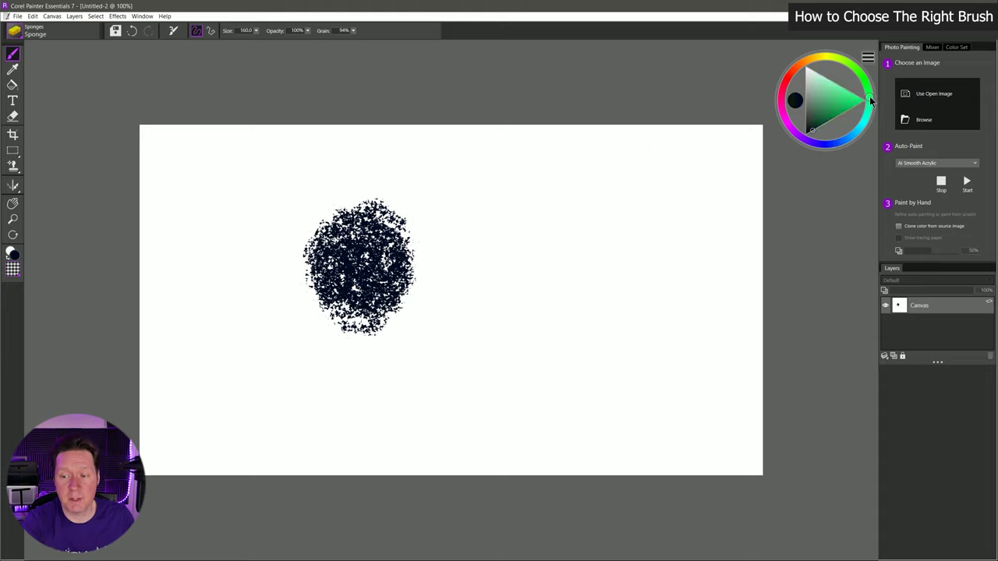
{"action": "left_click", "coordinate": [819, 121]}
{"action": "mouse_move", "coordinate": [526, 249]}
{"action": "left_mouse_down"}
{"action": "mouse_move", "coordinate": [546, 251]}
{"action": "mouse_move", "coordinate": [491, 265]}
{"action": "left_mouse_up"}
{"action": "left_click", "coordinate": [830, 108]}
{"action": "left_click", "coordinate": [860, 73]}
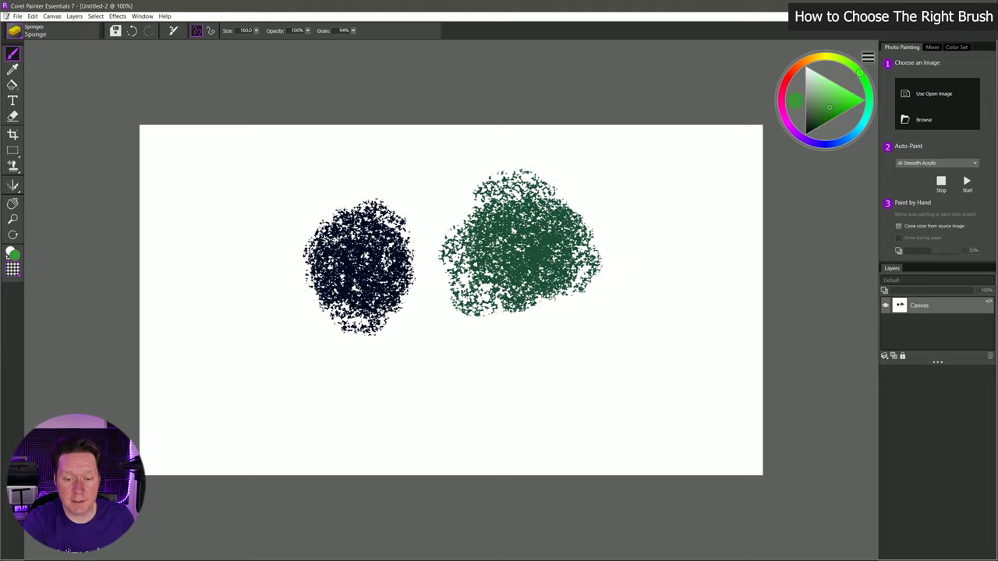
{"action": "left_click_drag", "start_coordinate": [541, 238], "coordinate": [536, 223]}
{"action": "left_click", "coordinate": [837, 88]}
{"action": "left_click", "coordinate": [848, 62]}
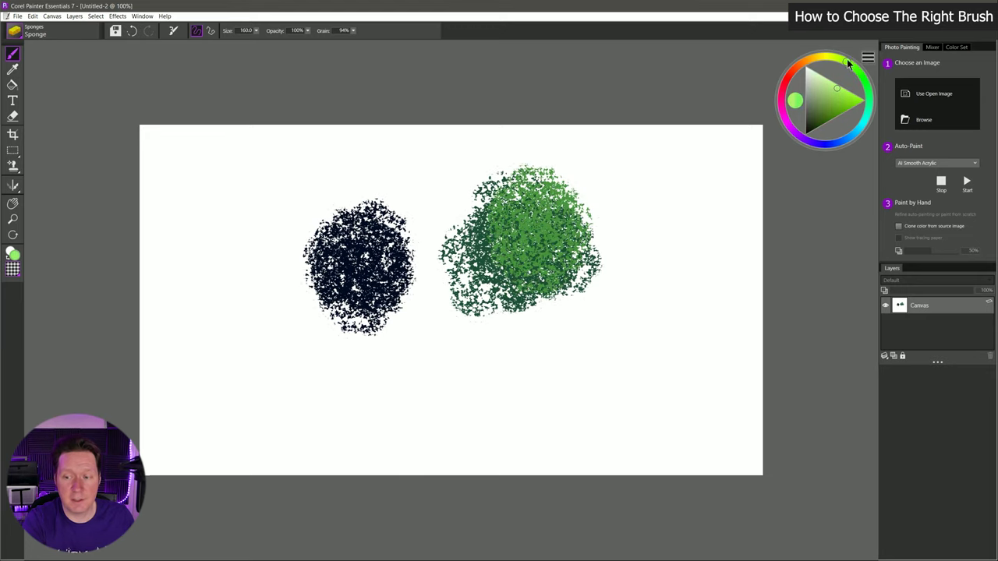
{"action": "left_click_drag", "start_coordinate": [538, 175], "coordinate": [605, 244]}
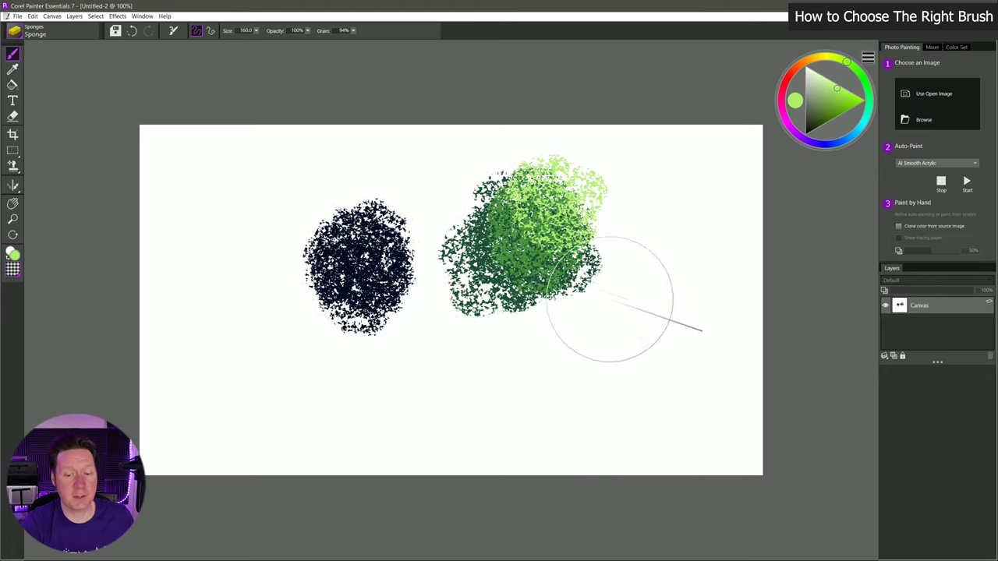
Step: Sponge a large dark-brown texture left of the navy patch and layer lighter brown dabs over it
{"action": "left_click", "coordinate": [804, 69]}
{"action": "mouse_move", "coordinate": [234, 201]}
{"action": "left_mouse_down"}
{"action": "mouse_move", "coordinate": [289, 190]}
{"action": "mouse_move", "coordinate": [167, 289]}
{"action": "mouse_move", "coordinate": [202, 366]}
{"action": "left_mouse_up"}
{"action": "left_click", "coordinate": [819, 107]}
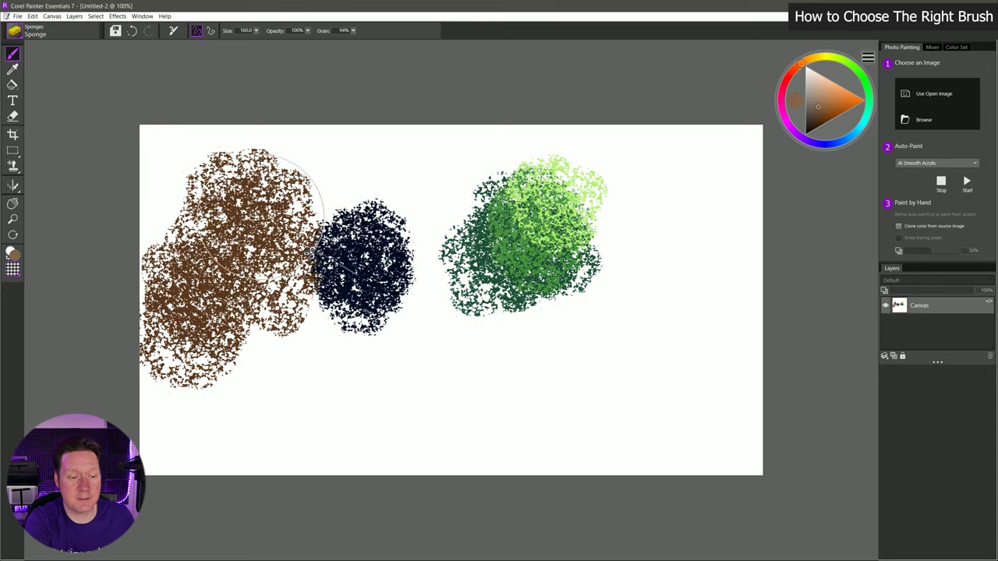
{"action": "mouse_move", "coordinate": [262, 211]}
{"action": "left_mouse_down"}
{"action": "mouse_move", "coordinate": [204, 249]}
{"action": "mouse_move", "coordinate": [204, 301]}
{"action": "mouse_move", "coordinate": [269, 306]}
{"action": "left_mouse_up"}
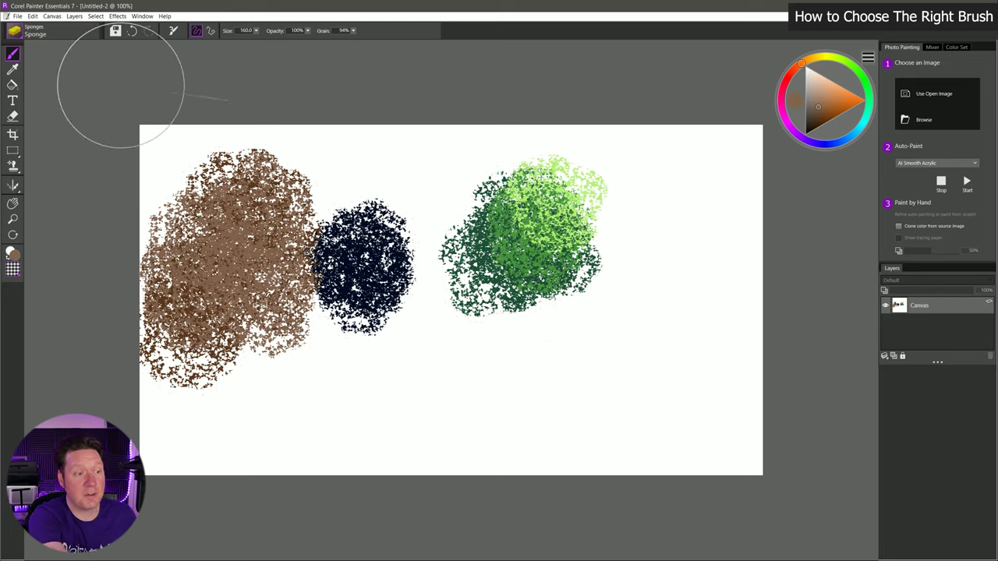
Step: Choose the Fine Camel brush from Acrylics & Oils and sketch thin black curved lines at size 2.2 across the lower centre of the canvas
{"action": "left_click", "coordinate": [15, 31]}
{"action": "left_click", "coordinate": [48, 95]}
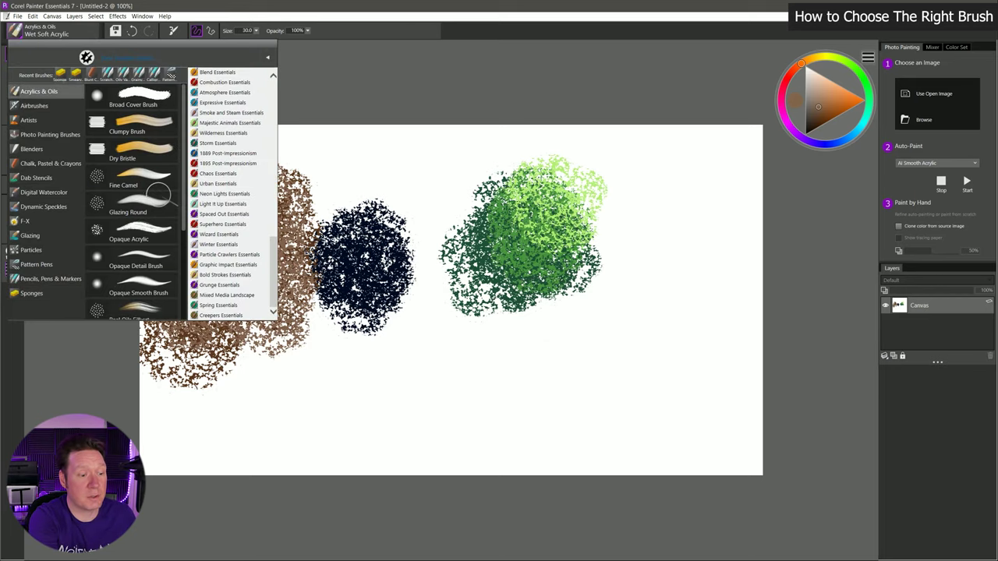
{"action": "left_click", "coordinate": [136, 181]}
{"action": "left_click", "coordinate": [806, 136]}
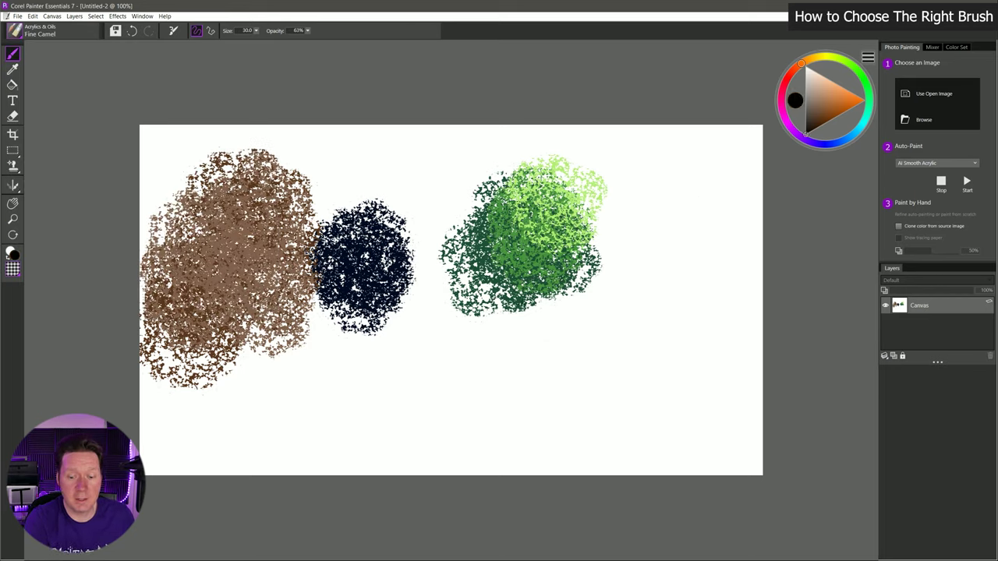
{"action": "key", "text": "bracketleft"}
{"action": "mouse_move", "coordinate": [419, 403]}
{"action": "left_mouse_down"}
{"action": "mouse_move", "coordinate": [608, 315]}
{"action": "mouse_move", "coordinate": [522, 413]}
{"action": "left_mouse_up"}
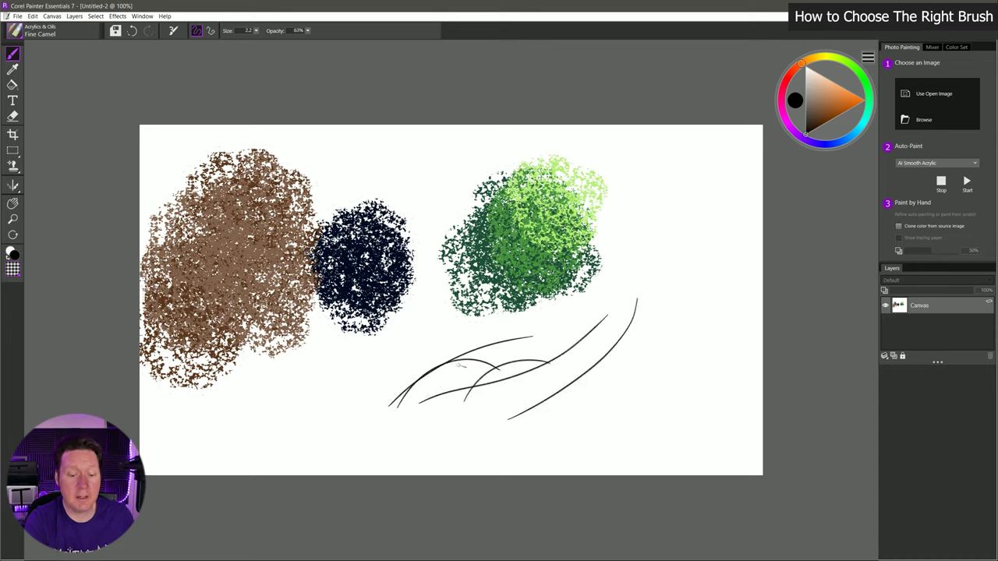
{"action": "left_click_drag", "start_coordinate": [458, 362], "coordinate": [364, 397]}
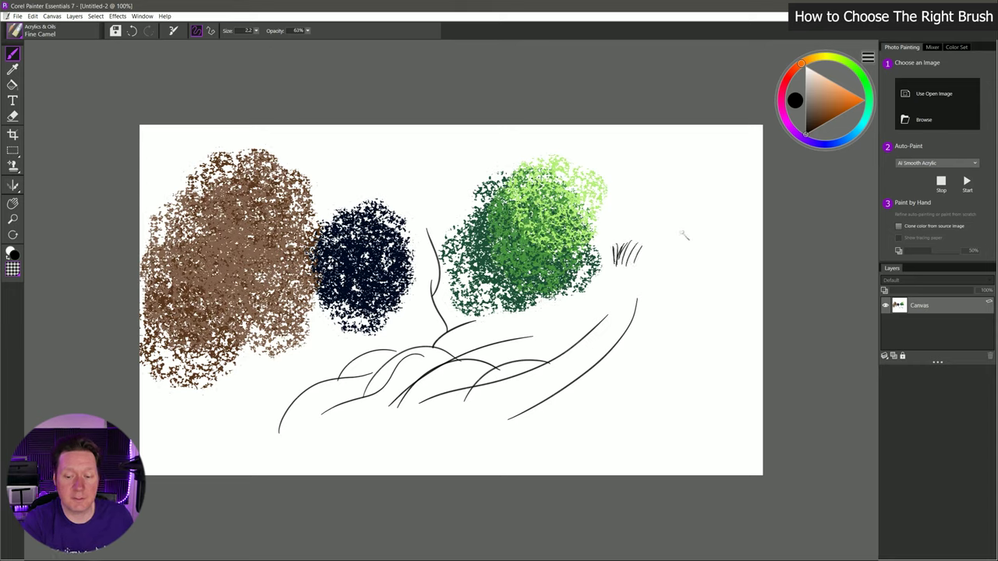
Step: Paint a thicker black forked branch near the canvas's right edge with the Fine Camel brush at size 7.0
{"action": "left_click_drag", "start_coordinate": [698, 206], "coordinate": [649, 314]}
{"action": "left_click_drag", "start_coordinate": [680, 243], "coordinate": [731, 176]}
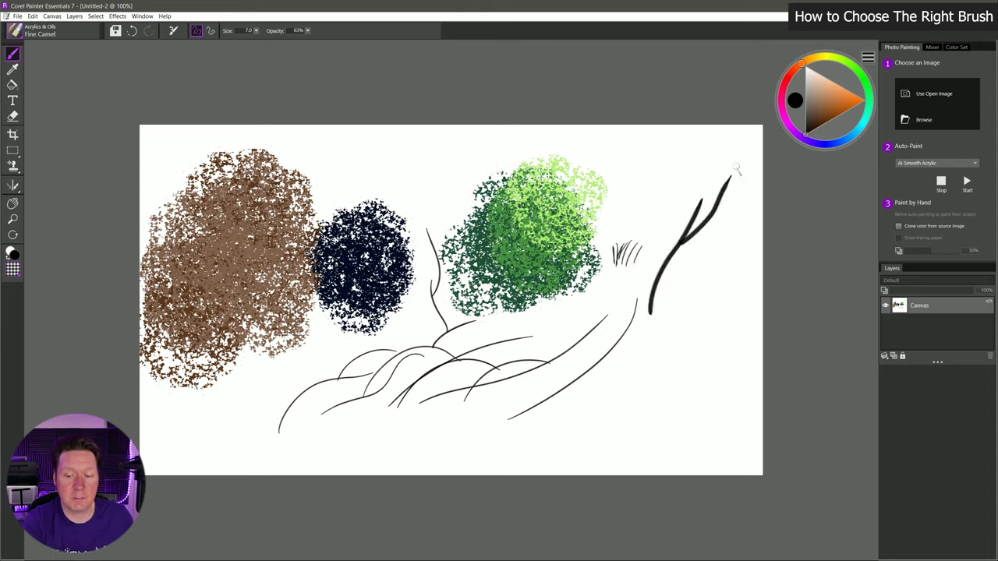
{"action": "left_click_drag", "start_coordinate": [698, 220], "coordinate": [687, 162]}
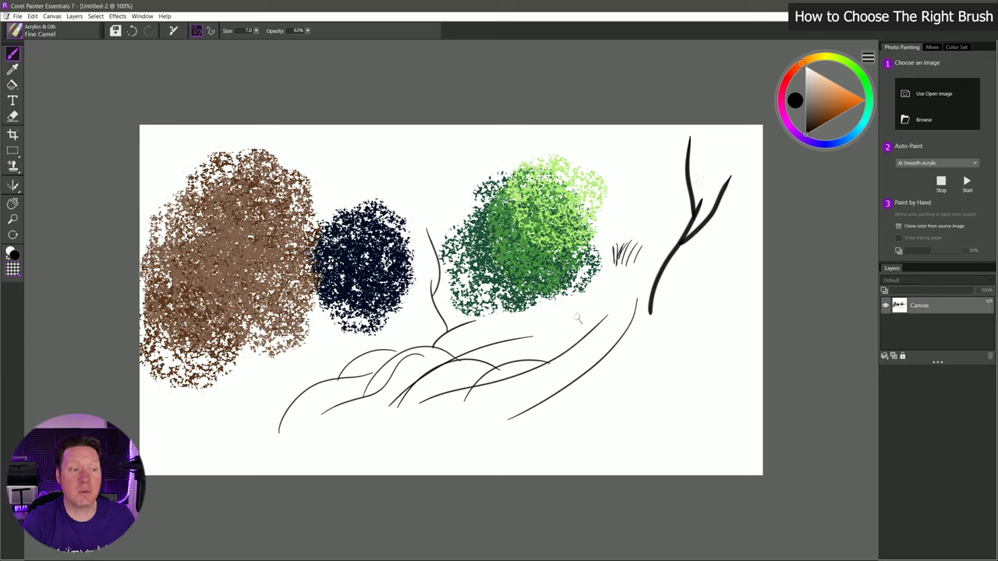
Step: Brush black Digital Watercolor strokes over the green clump and scribble orange Blunt Chalk across the navy patch toward the canvas centre
{"action": "left_click", "coordinate": [14, 33]}
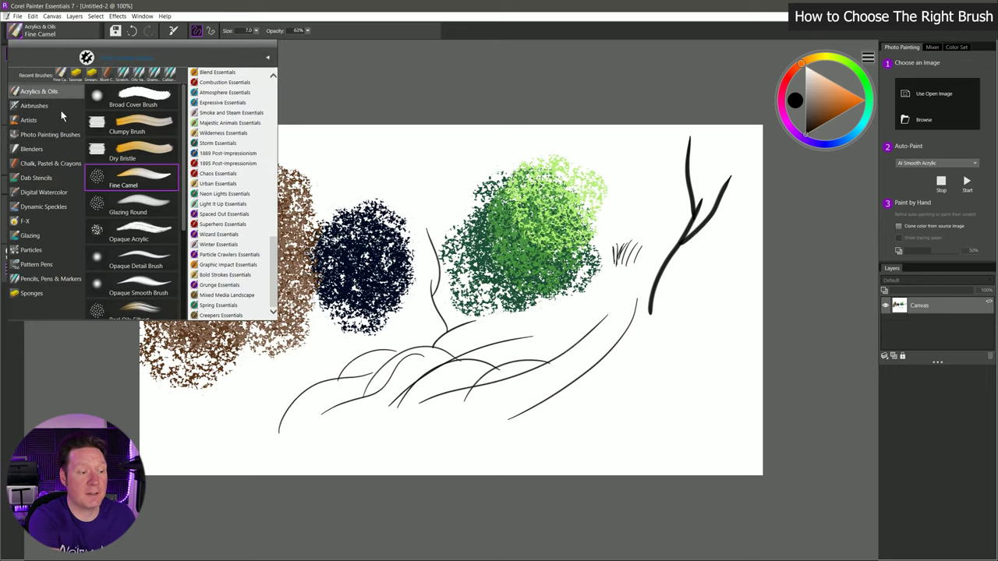
{"action": "left_click", "coordinate": [44, 194]}
{"action": "mouse_move", "coordinate": [491, 199]}
{"action": "left_mouse_down"}
{"action": "mouse_move", "coordinate": [458, 238]}
{"action": "mouse_move", "coordinate": [502, 234]}
{"action": "mouse_move", "coordinate": [481, 269]}
{"action": "mouse_move", "coordinate": [527, 204]}
{"action": "mouse_move", "coordinate": [558, 195]}
{"action": "mouse_move", "coordinate": [568, 204]}
{"action": "mouse_move", "coordinate": [509, 269]}
{"action": "mouse_move", "coordinate": [577, 290]}
{"action": "left_mouse_up"}
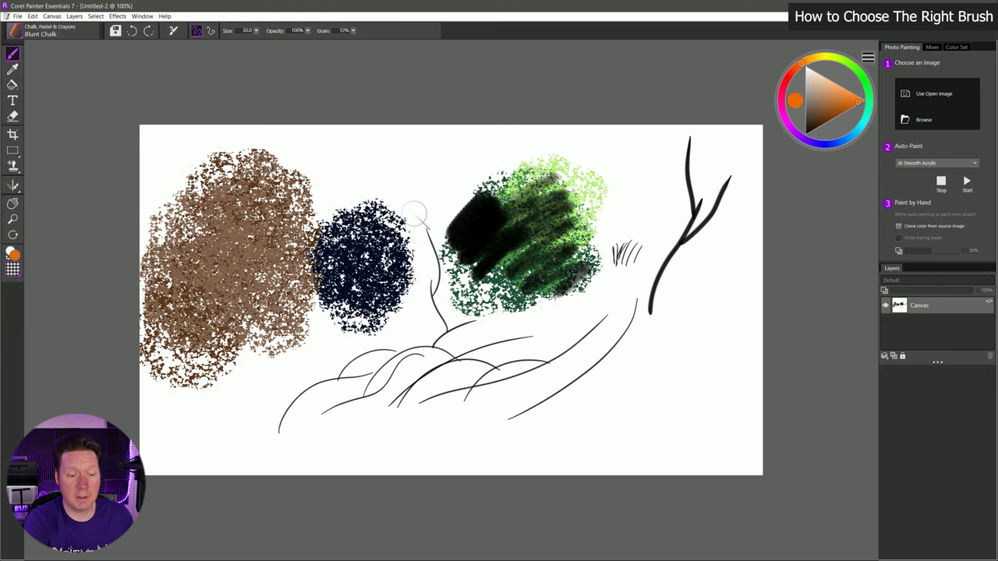
{"action": "left_click_drag", "start_coordinate": [396, 162], "coordinate": [292, 270]}
{"action": "mouse_move", "coordinate": [394, 194]}
{"action": "left_mouse_down"}
{"action": "mouse_move", "coordinate": [388, 237]}
{"action": "mouse_move", "coordinate": [442, 262]}
{"action": "mouse_move", "coordinate": [514, 336]}
{"action": "left_mouse_up"}
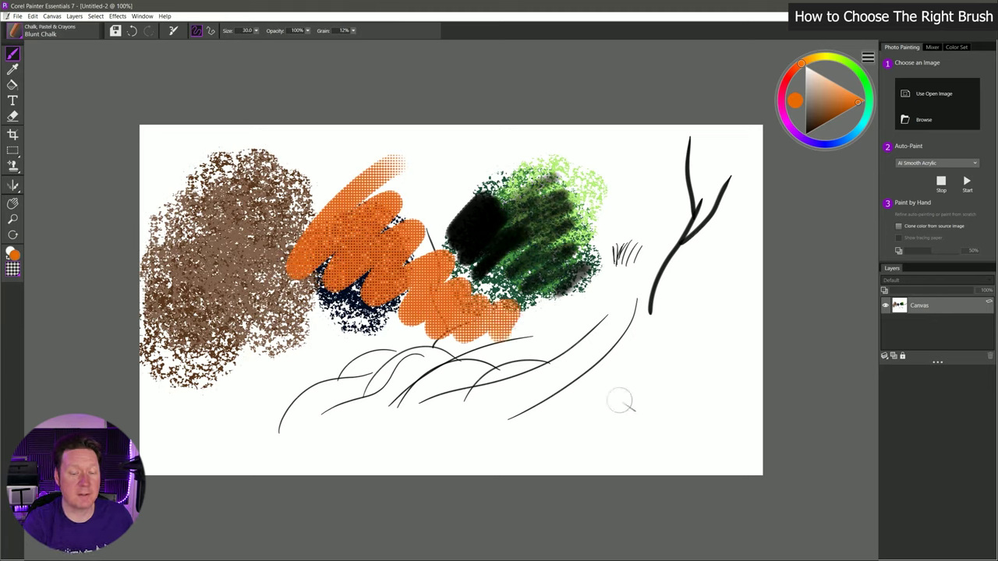
Step: Choose the Diffuser1 blender and smear the orange chalk into the brown texture, the navy patch and the thin black lines below
{"action": "left_click", "coordinate": [19, 32]}
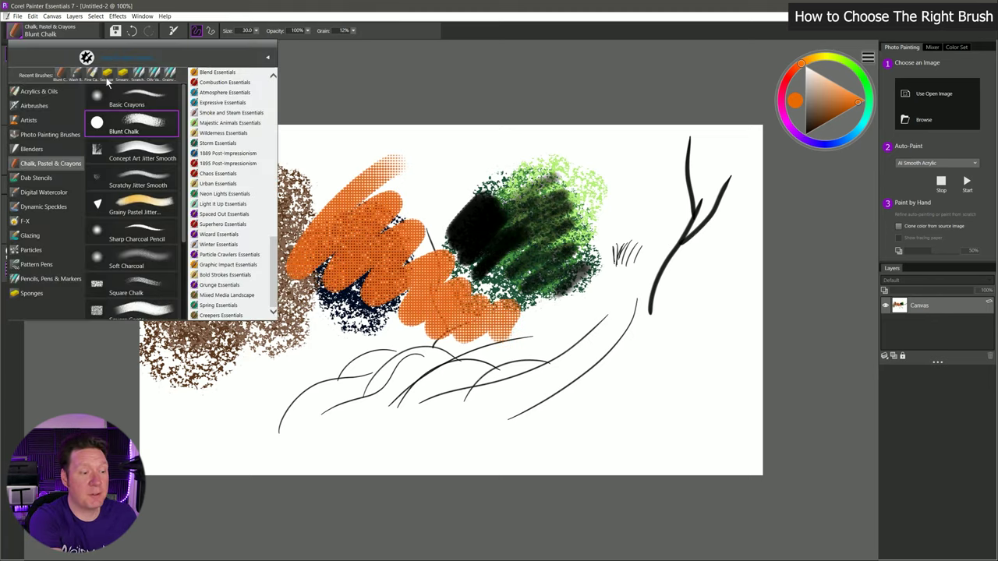
{"action": "left_click", "coordinate": [44, 151]}
{"action": "left_click", "coordinate": [160, 156]}
{"action": "mouse_move", "coordinate": [390, 168]}
{"action": "left_mouse_down"}
{"action": "mouse_move", "coordinate": [261, 276]}
{"action": "mouse_move", "coordinate": [304, 336]}
{"action": "left_mouse_up"}
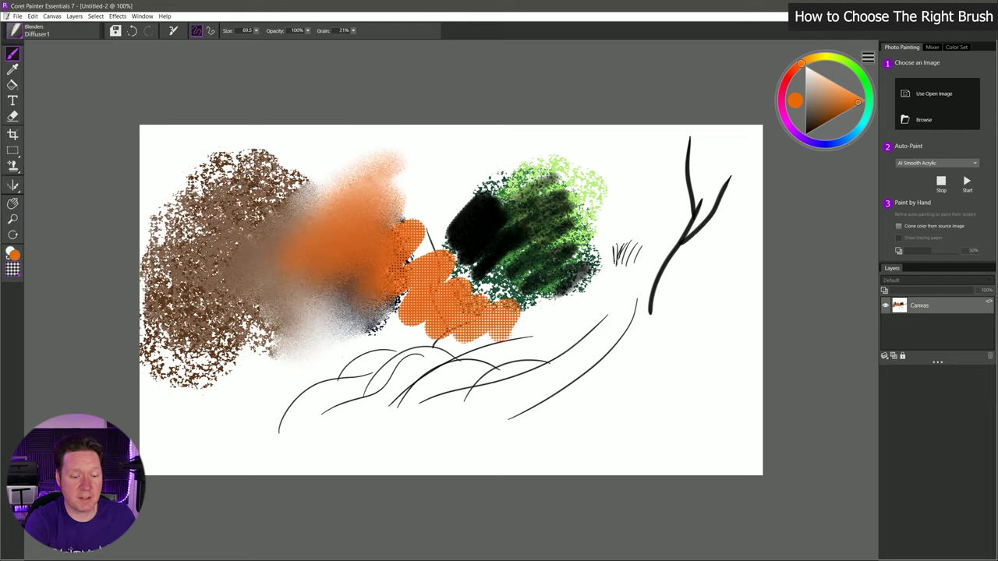
{"action": "mouse_move", "coordinate": [367, 335]}
{"action": "left_mouse_down"}
{"action": "mouse_move", "coordinate": [405, 350]}
{"action": "mouse_move", "coordinate": [514, 357]}
{"action": "mouse_move", "coordinate": [581, 342]}
{"action": "mouse_move", "coordinate": [610, 358]}
{"action": "mouse_move", "coordinate": [621, 396]}
{"action": "left_mouse_up"}
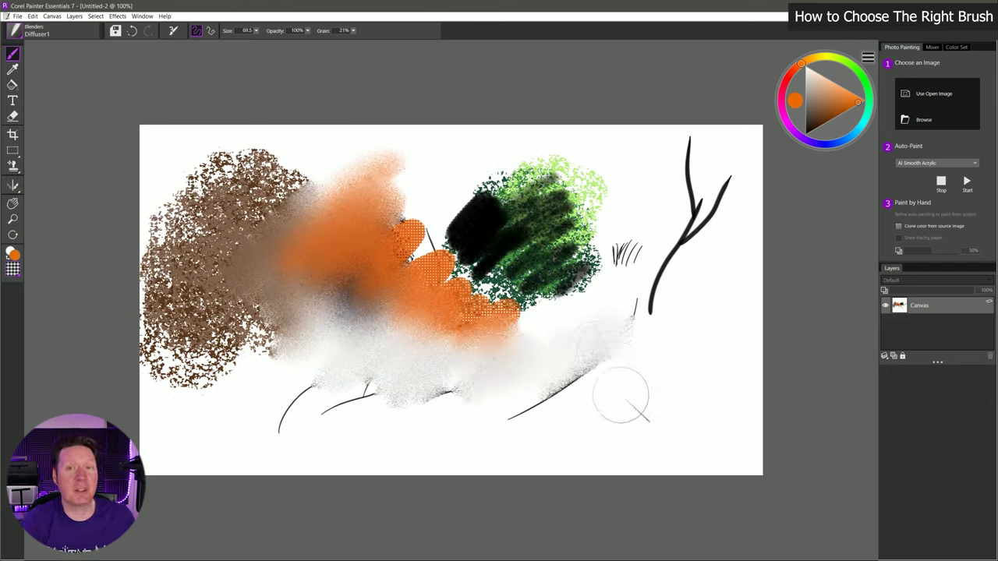